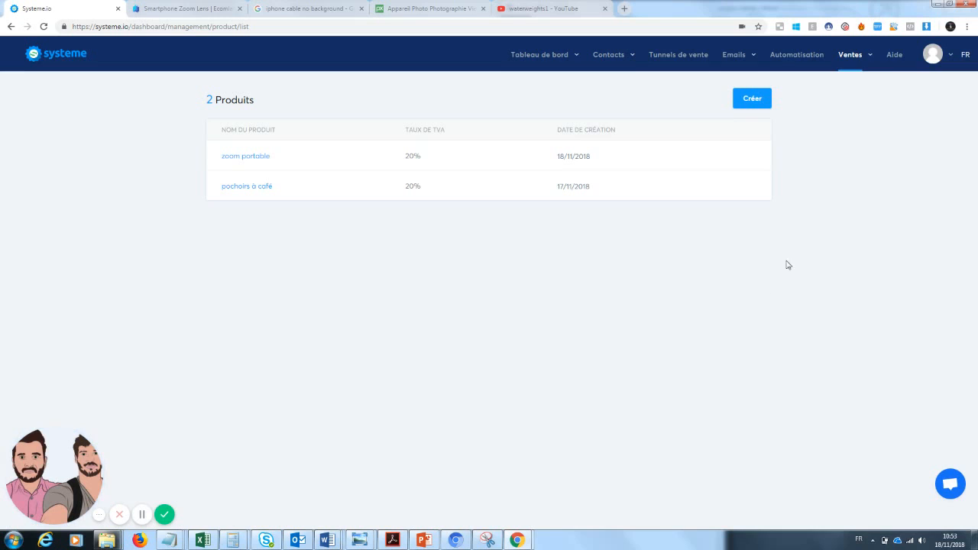
From the product list, create a product named 'zoom téléphone' with VAT kept at 20%
mouse_move(861, 63)
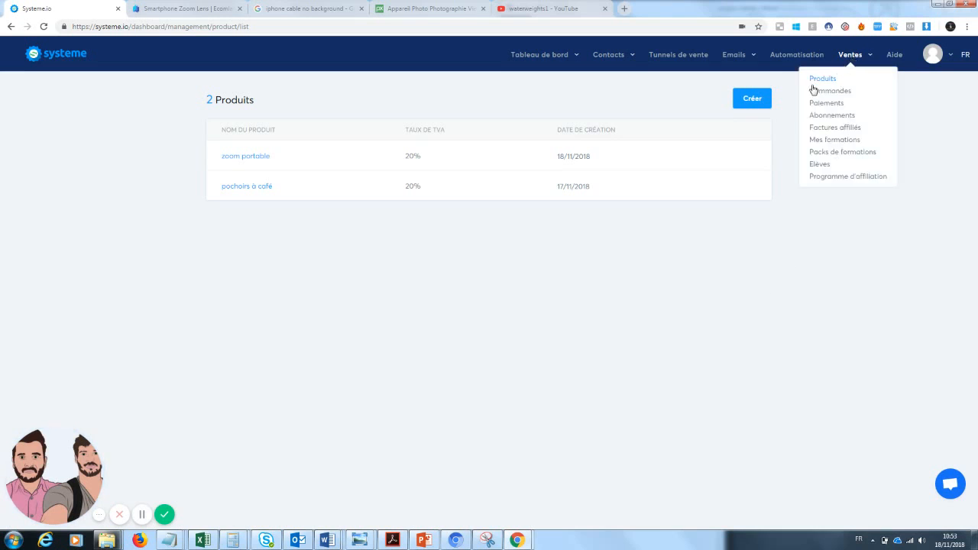
click(822, 78)
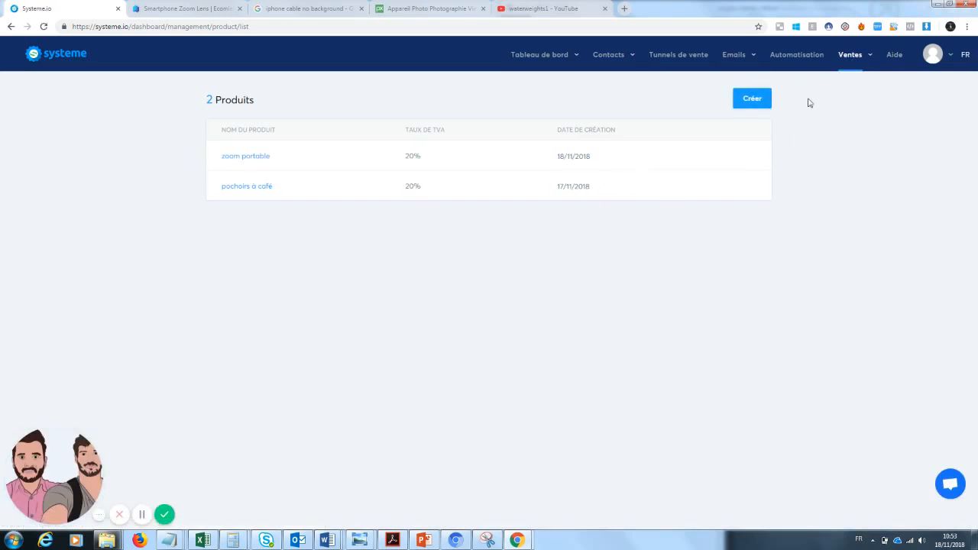
click(752, 99)
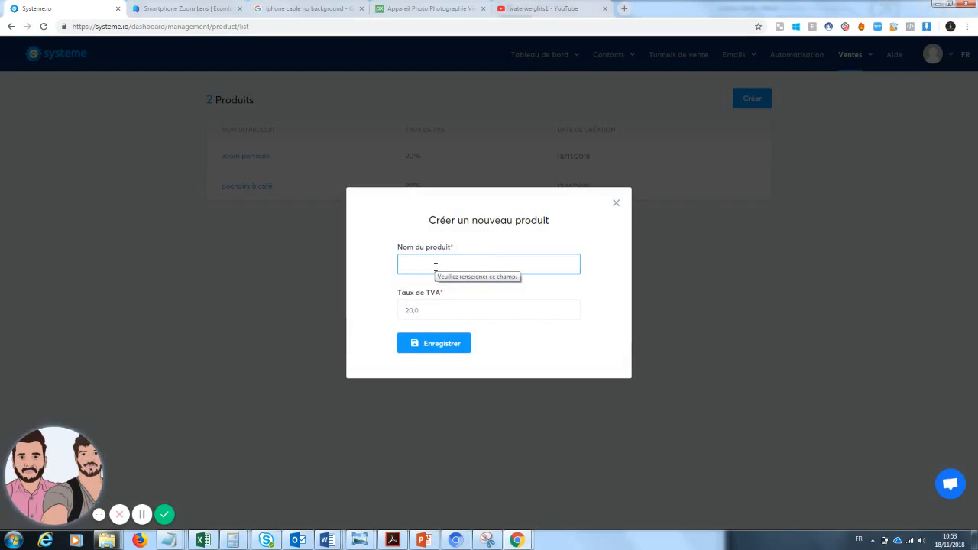
text(zoom )
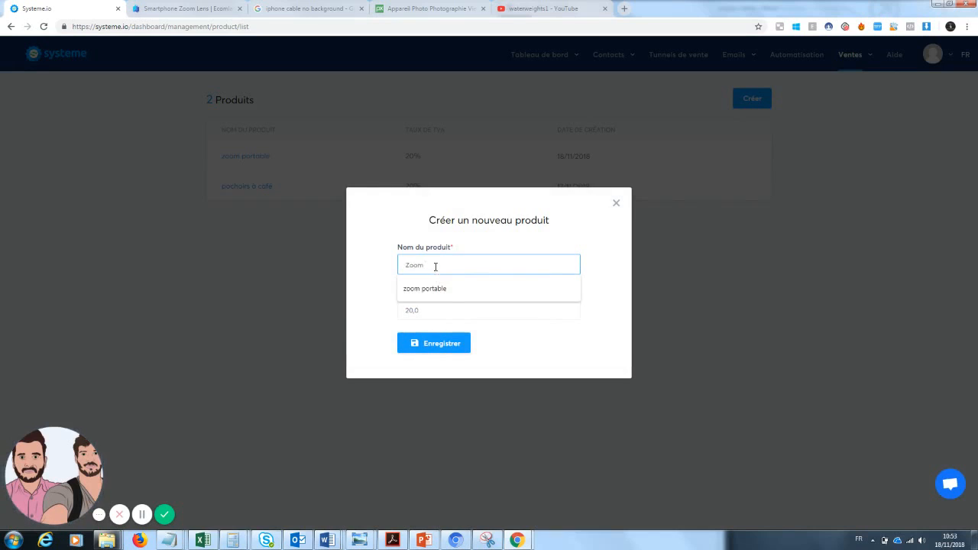
text(téléph)
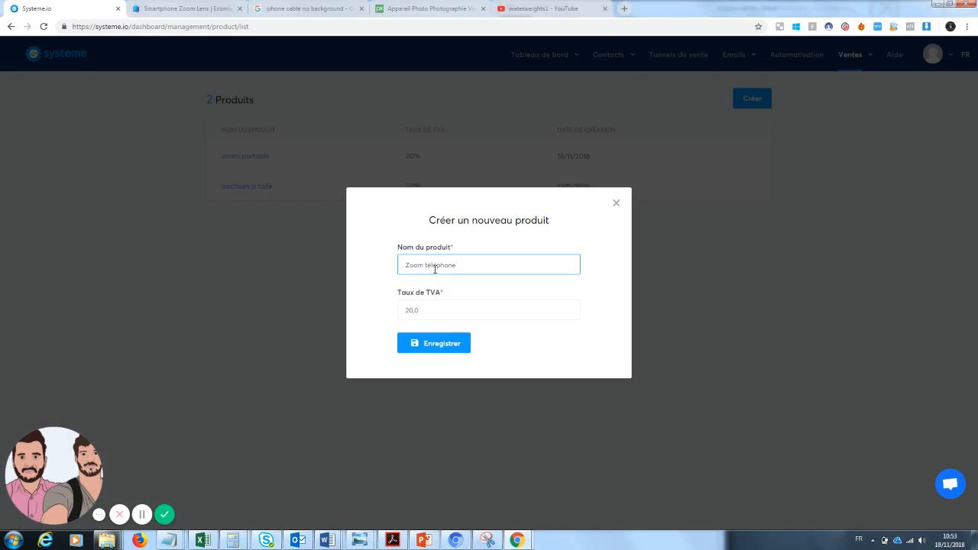
text(one)
click(439, 341)
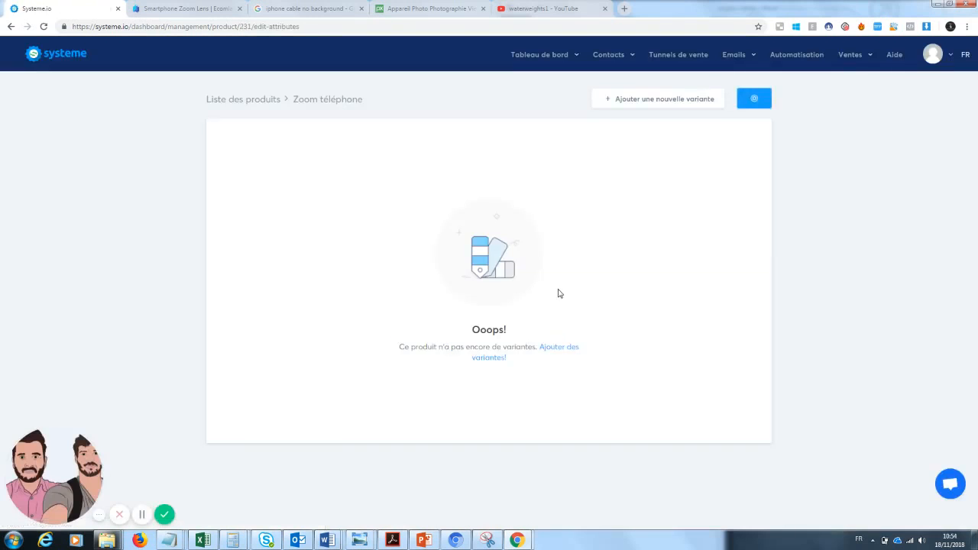
Add the variants 'noir' and 'blanc' to the product, saving each one
click(497, 359)
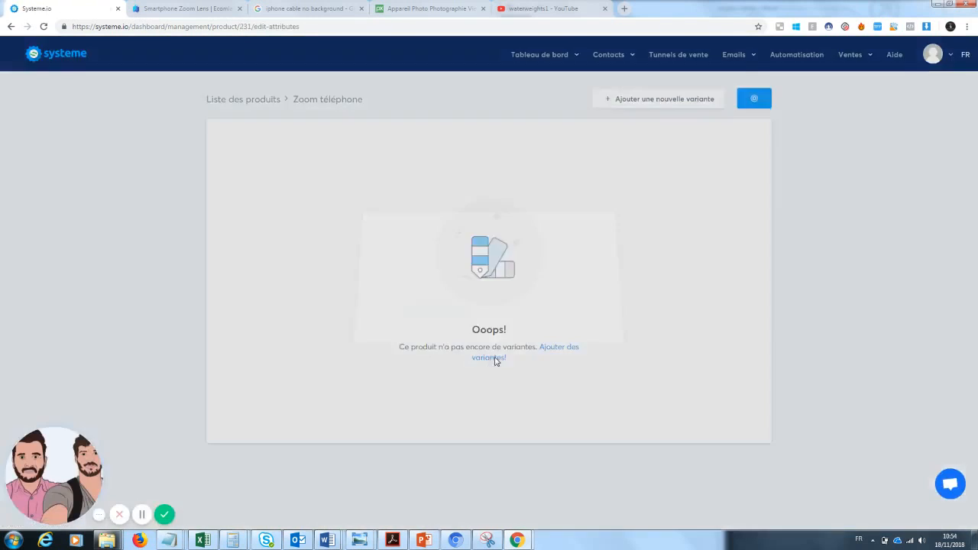
click(442, 284)
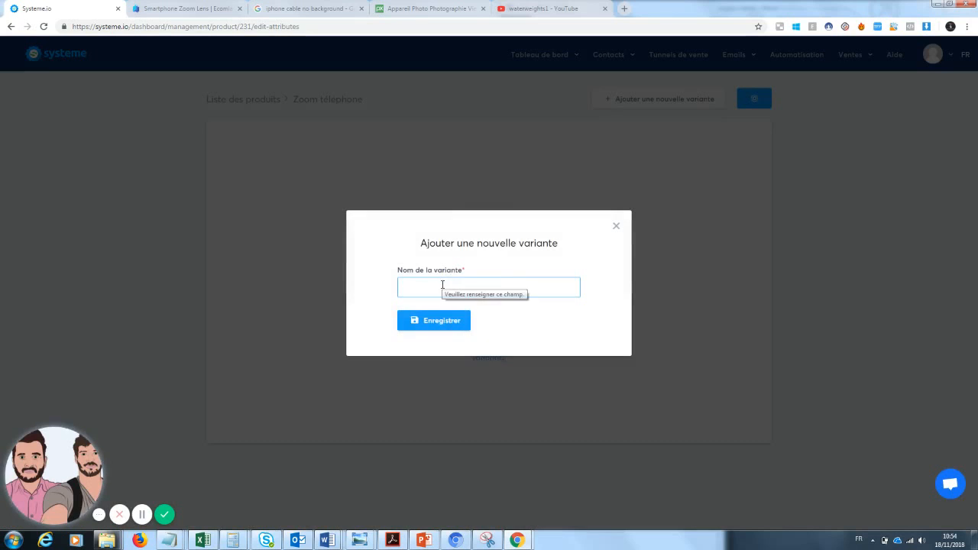
text(noir)
click(431, 310)
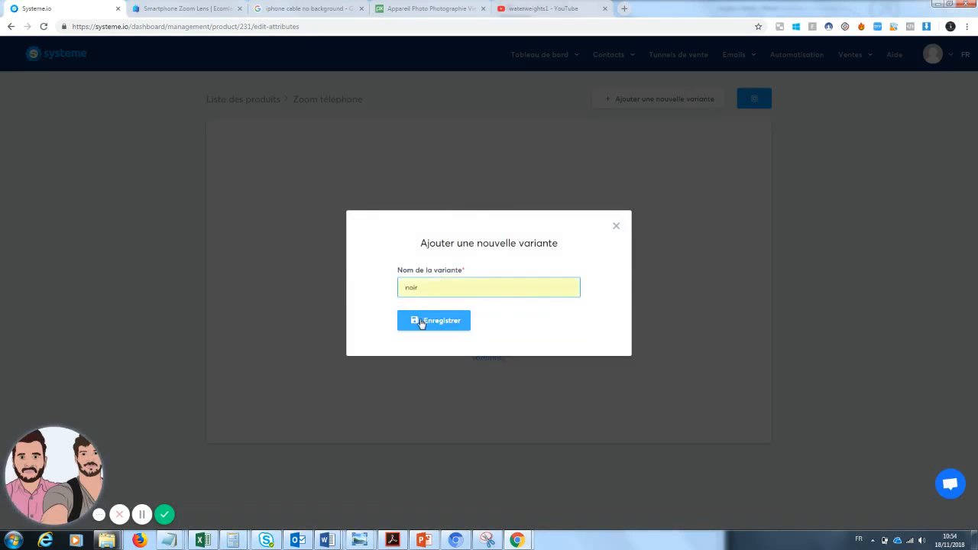
click(434, 324)
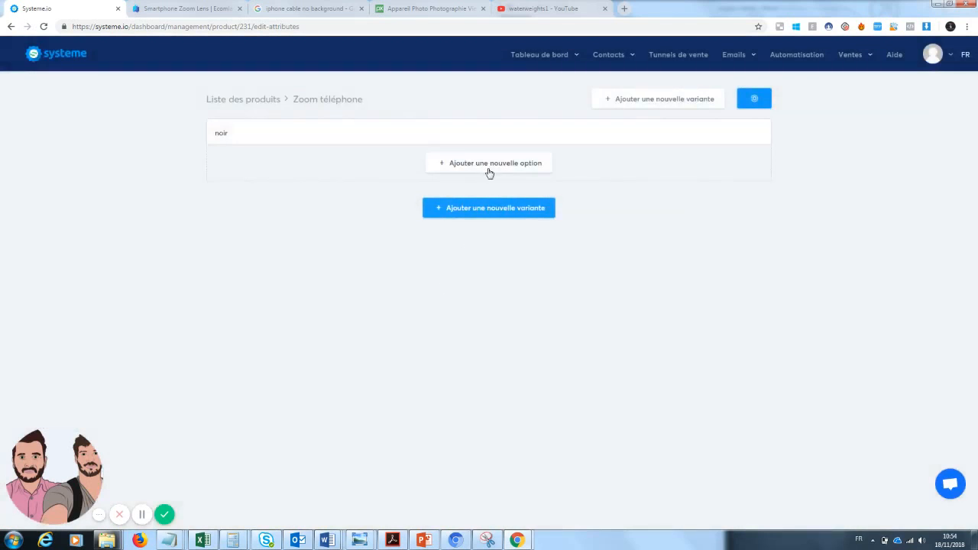
click(482, 217)
click(450, 288)
text(blc)
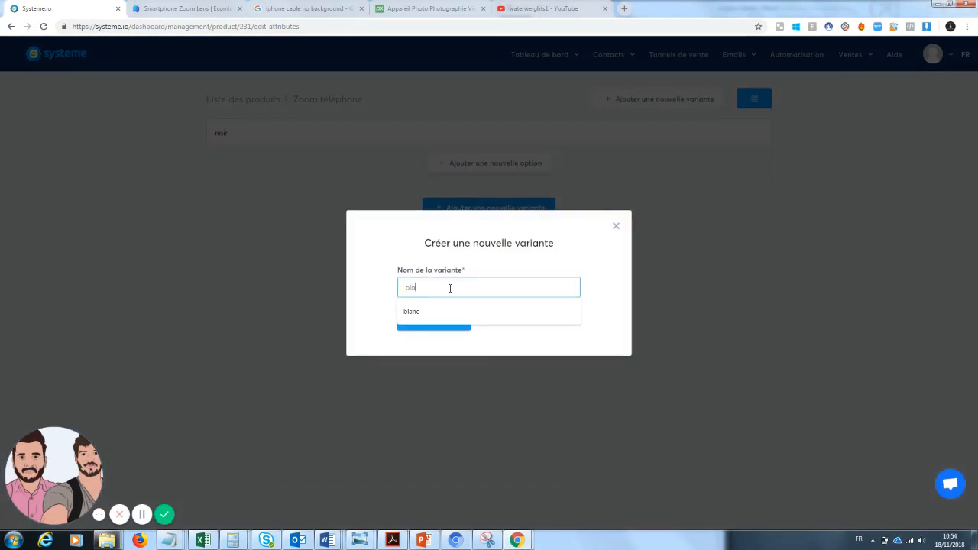
click(447, 308)
click(431, 323)
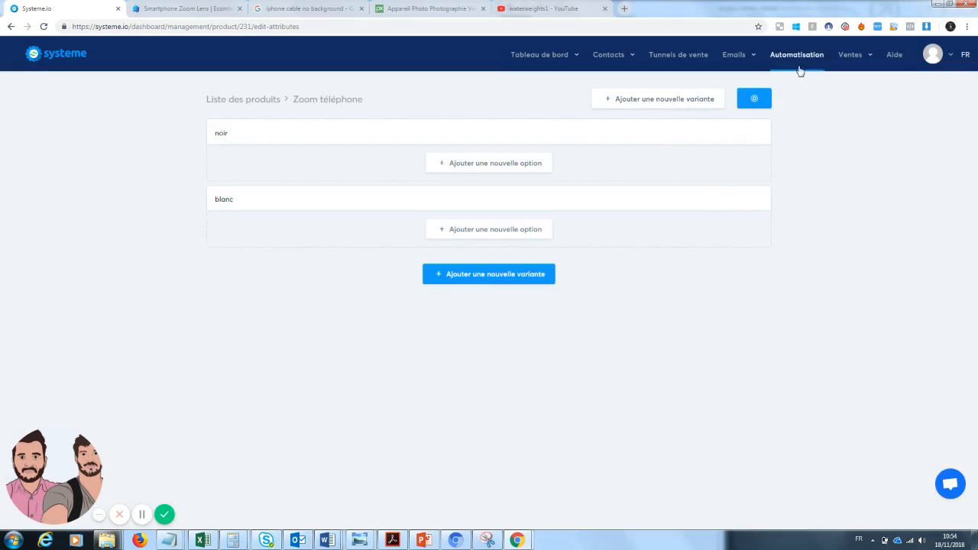
Delete the 'zoom portable' and 'pochoirs à café' products, confirming each deletion
click(230, 100)
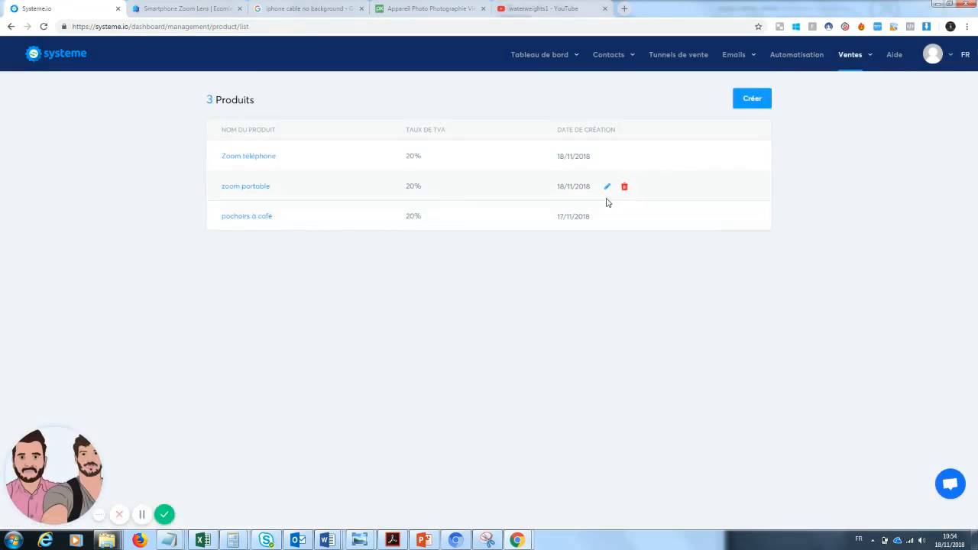
click(624, 187)
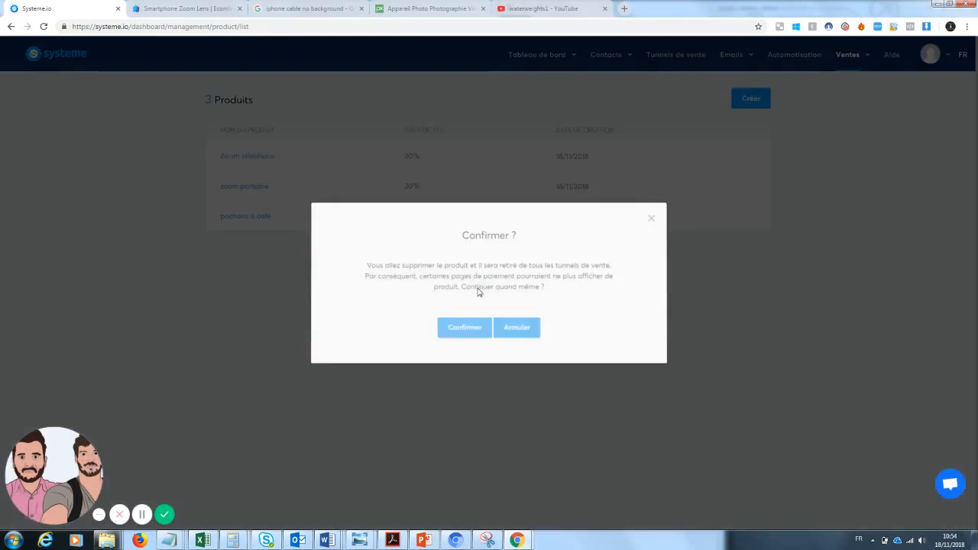
click(456, 330)
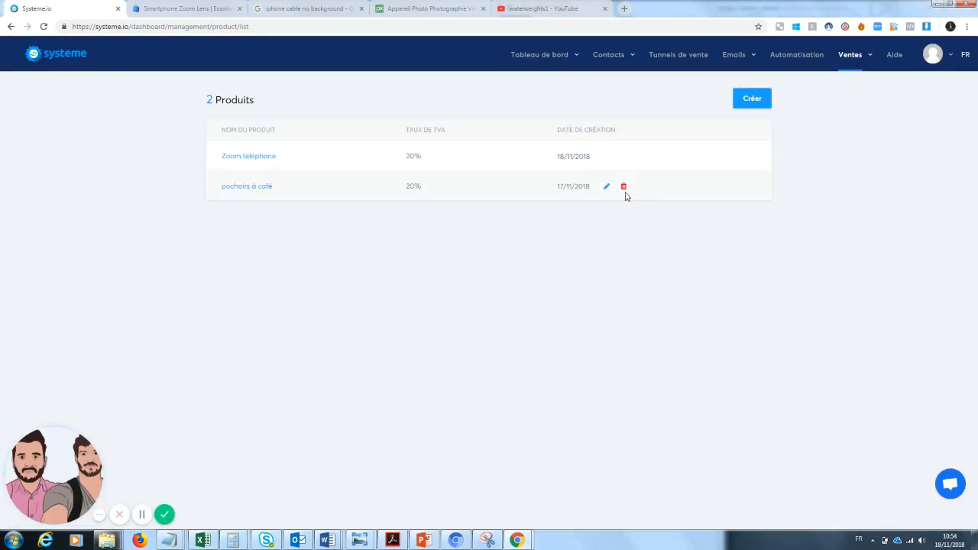
click(624, 188)
click(457, 330)
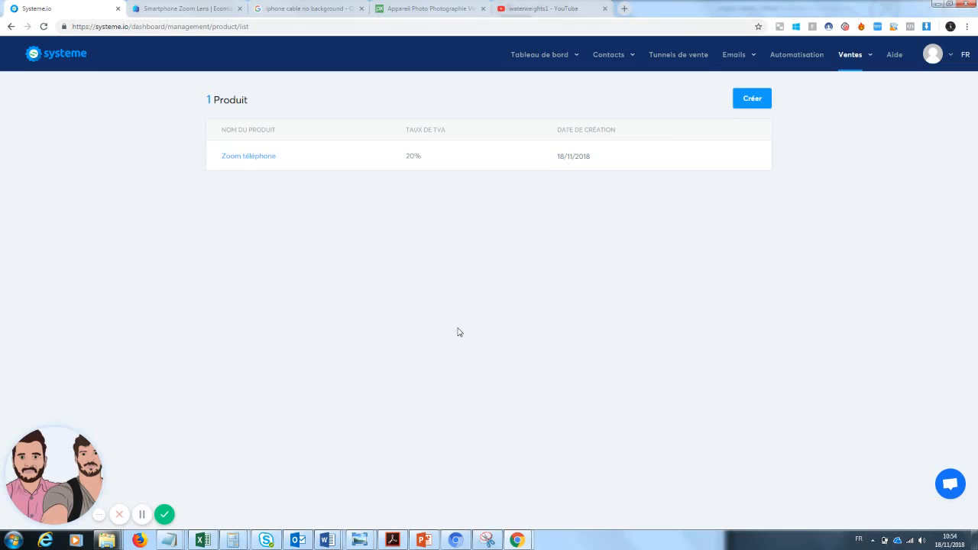
Open the 'Tunnel de ventes ecommerce' funnel and view its capture page step
click(679, 57)
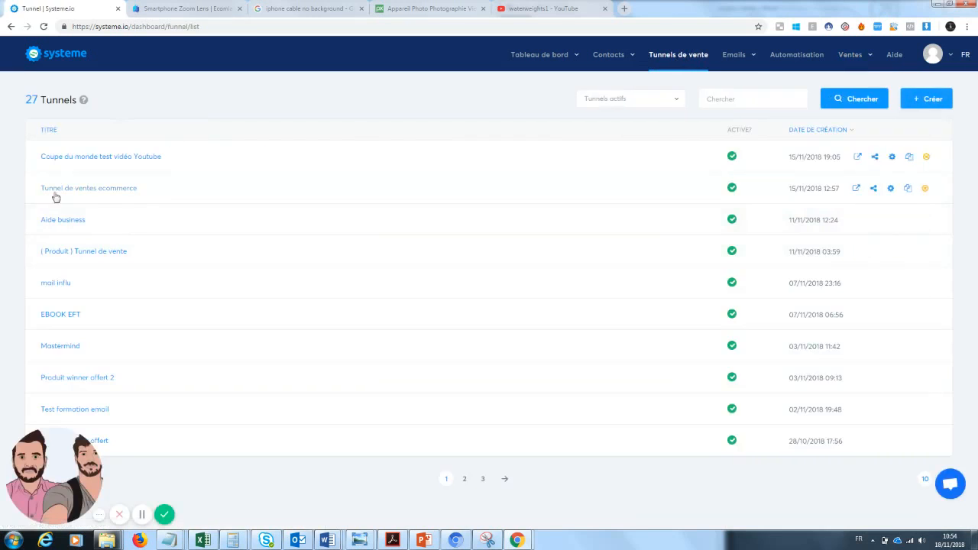
click(96, 194)
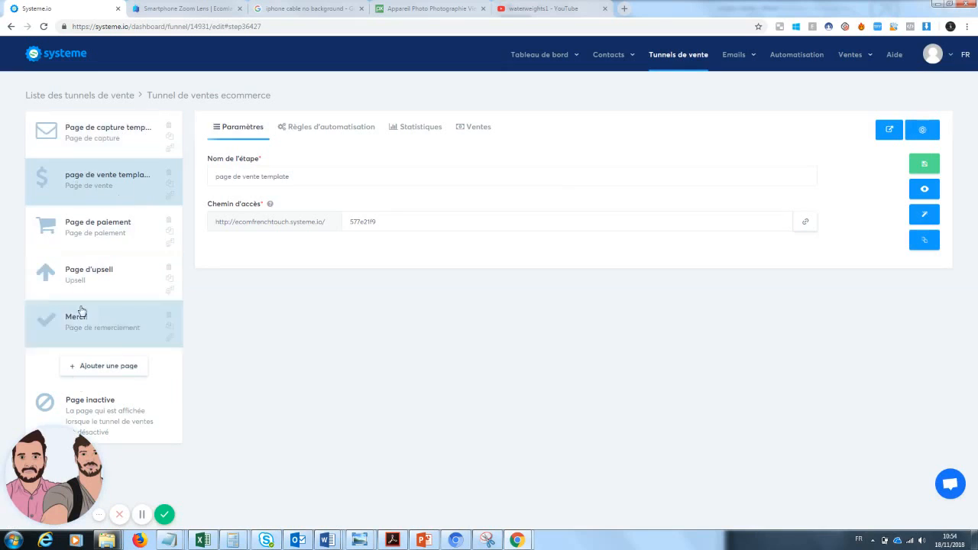
click(96, 140)
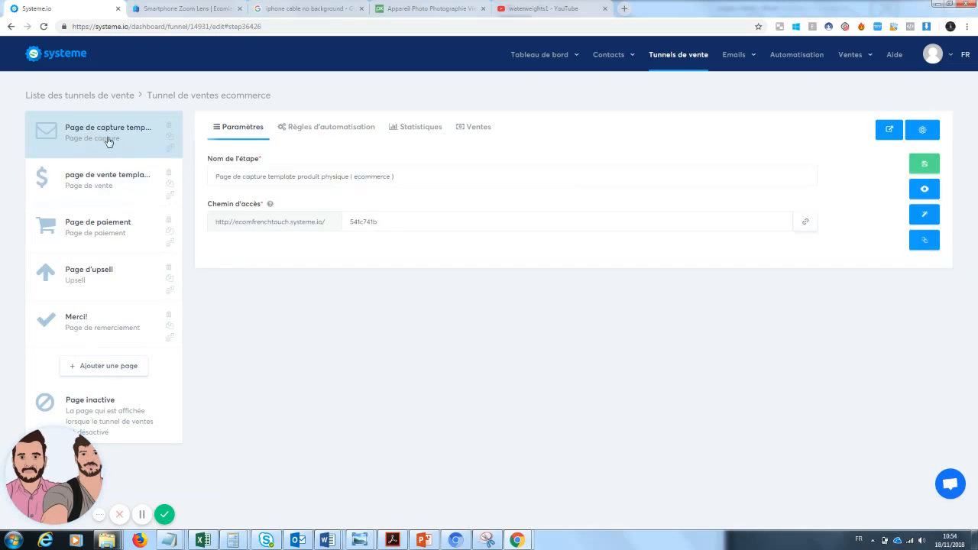
Review the sales, payment, upsell and Merci! steps, then edit the sales page
click(75, 198)
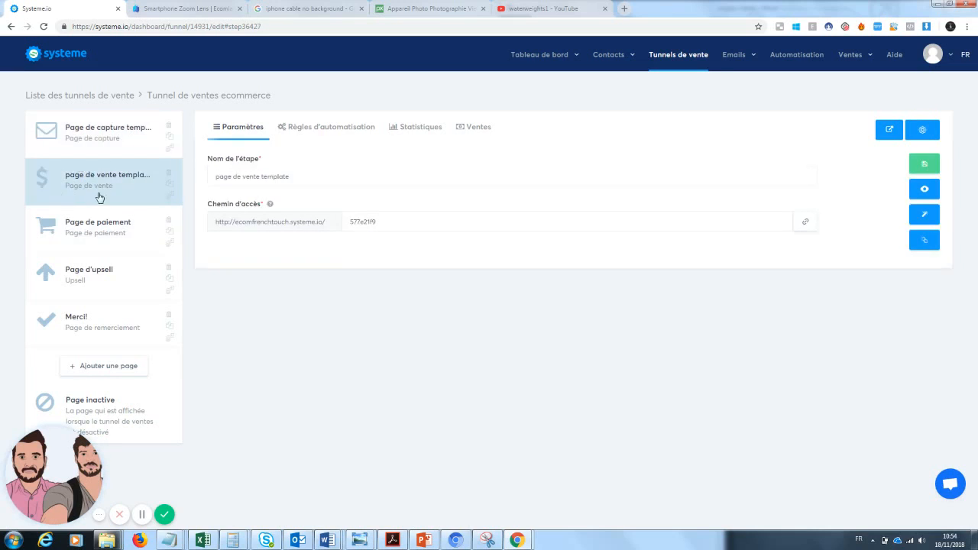
click(90, 249)
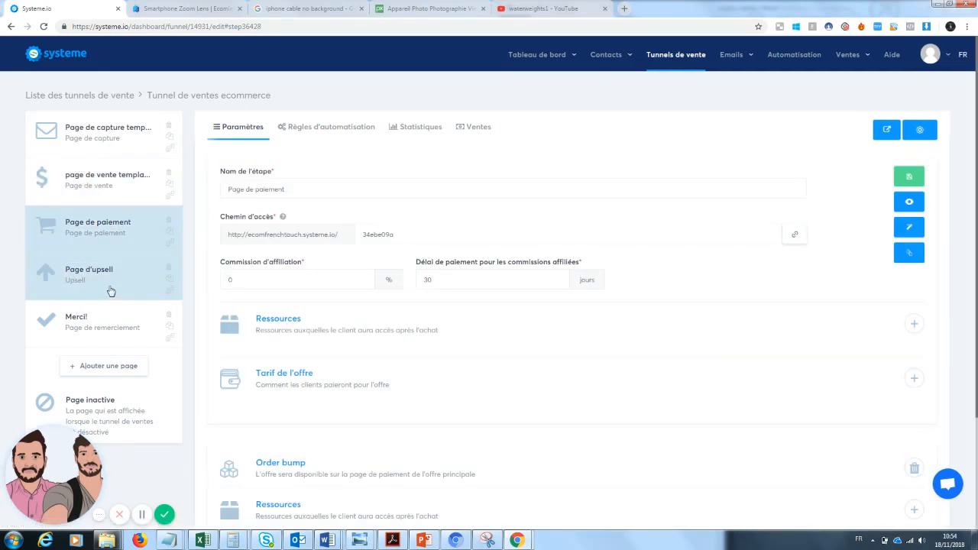
click(94, 285)
click(102, 338)
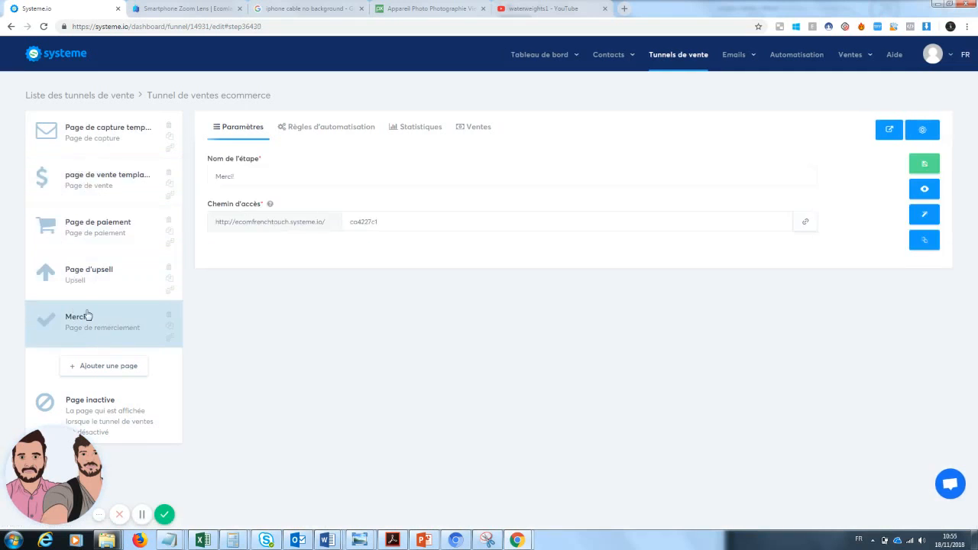
click(104, 181)
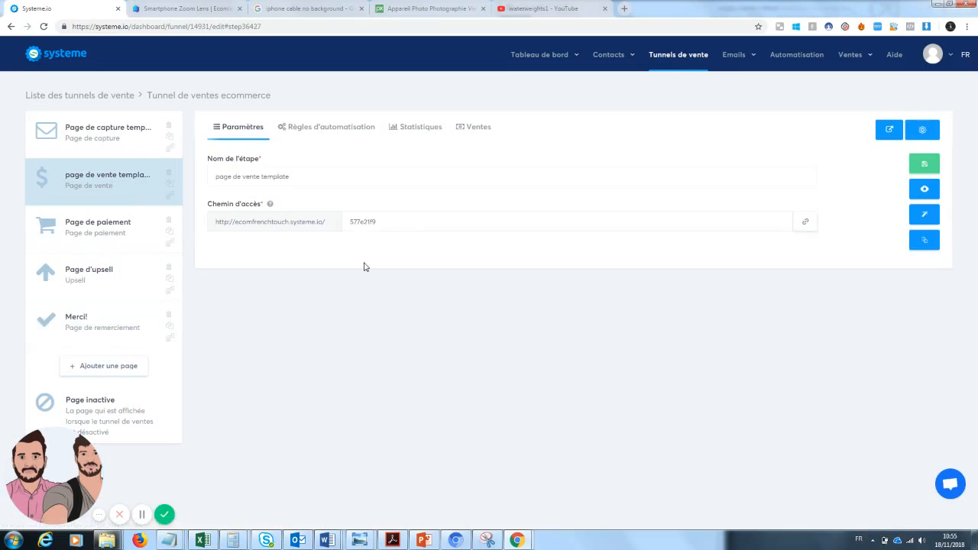
click(928, 217)
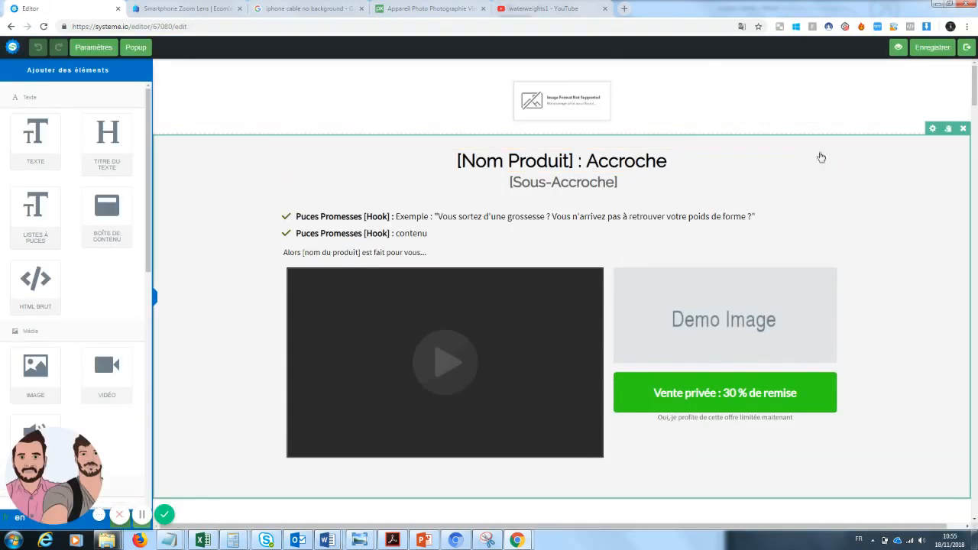
drag(976, 97, 976, 102)
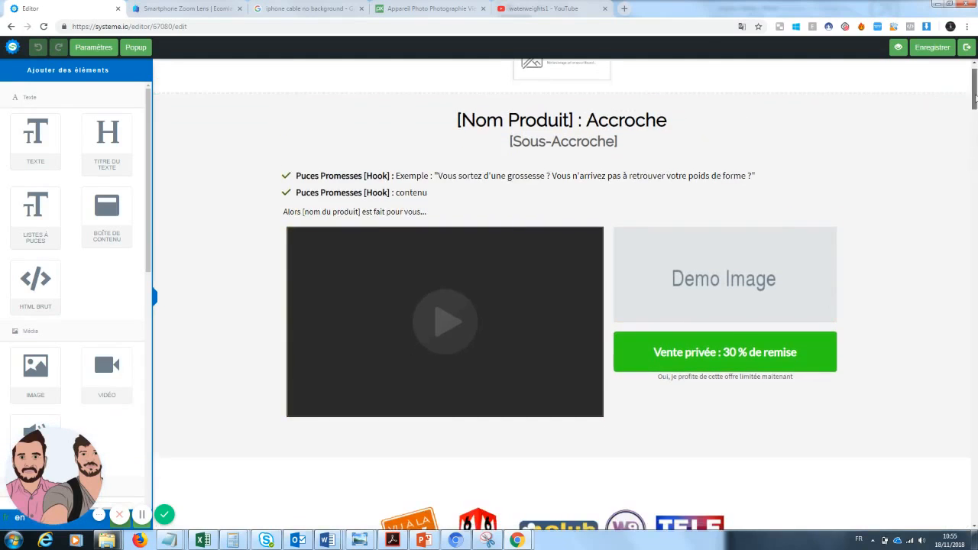
mouse_move(976, 100)
mouse_down()
mouse_move(967, 293)
mouse_move(938, 497)
mouse_move(973, 84)
mouse_up()
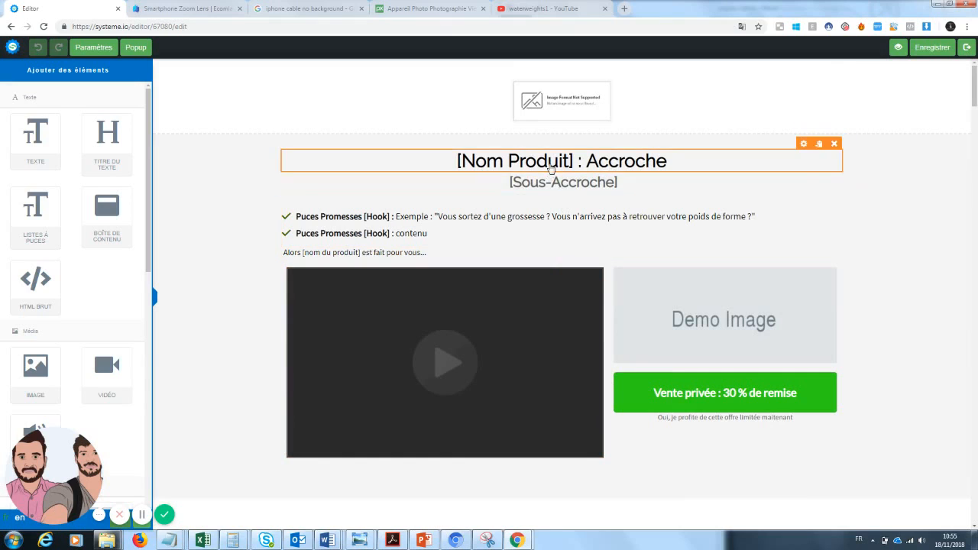
Overwrite [Nom Produit] and Accroche so the headline reads 'Zoom Téléphone : La photographie de qualité accessible à tous'
click(574, 162)
drag(574, 162, 434, 158)
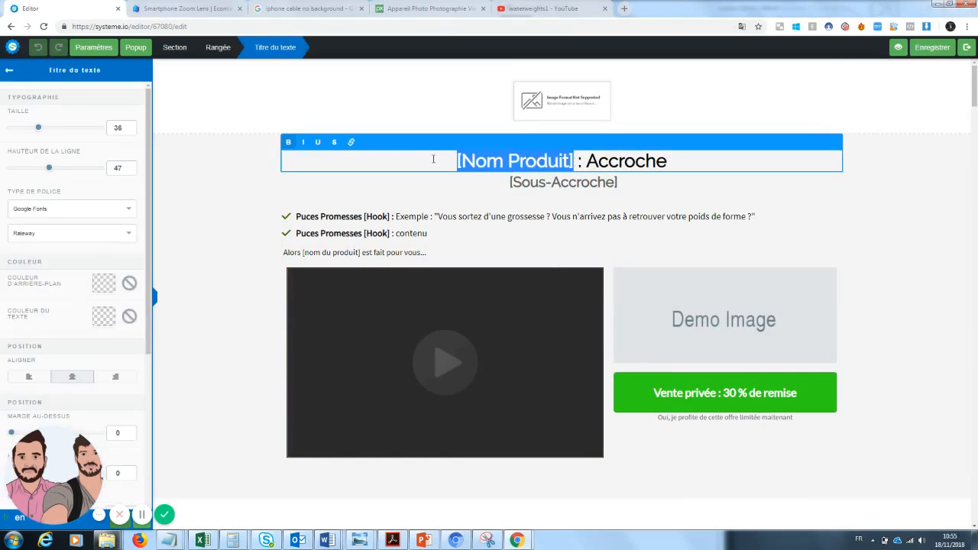
text(Zoom)
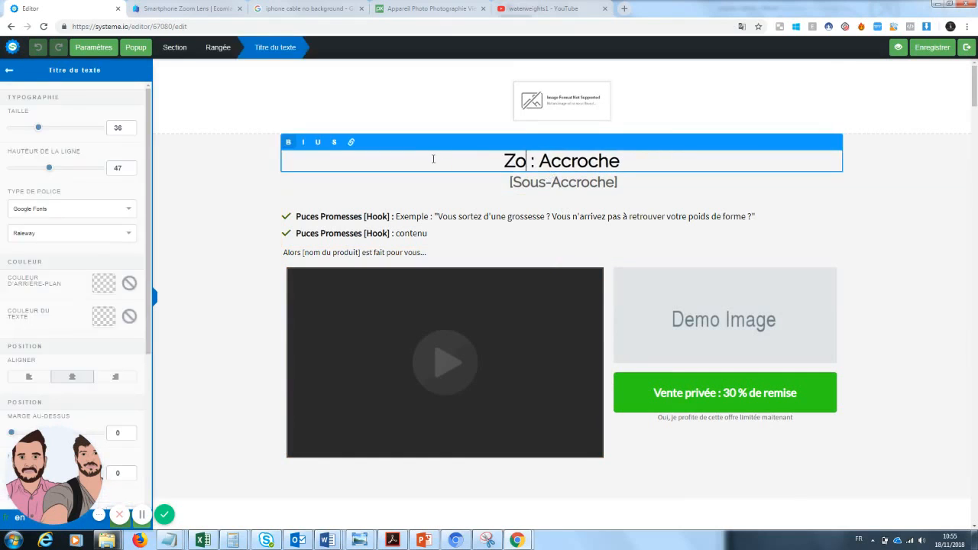
text( Té)
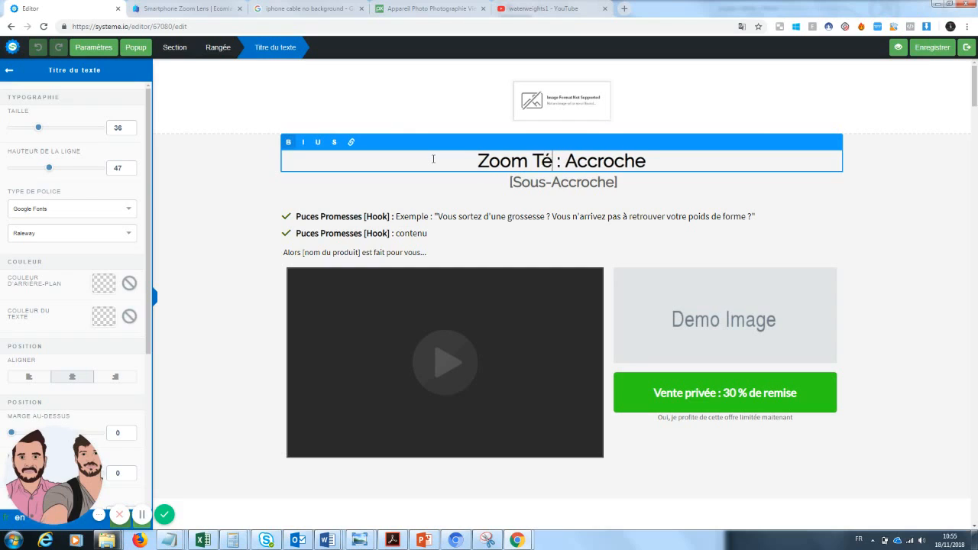
text(léphone)
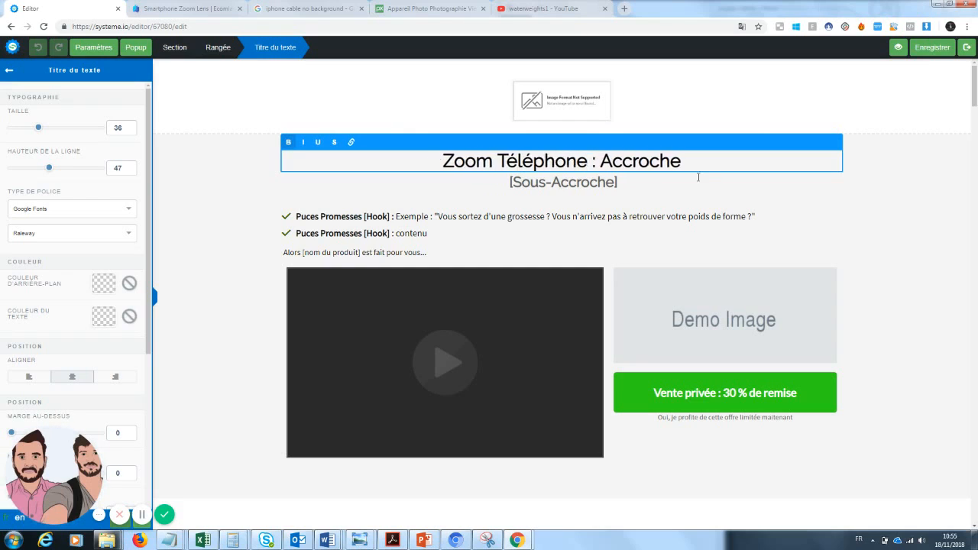
drag(694, 164, 631, 161)
text(La photo)
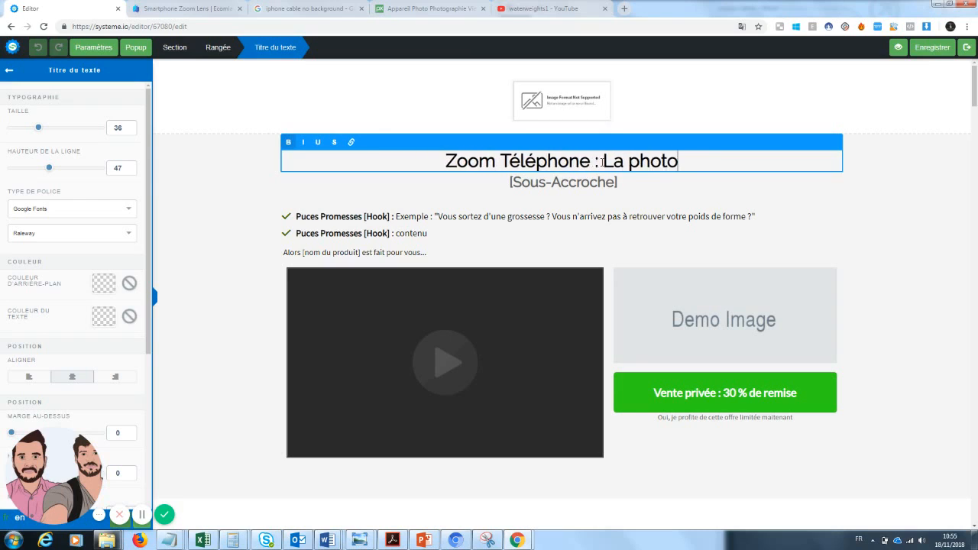
text(graphie)
key(BackSpace)
text(ie )
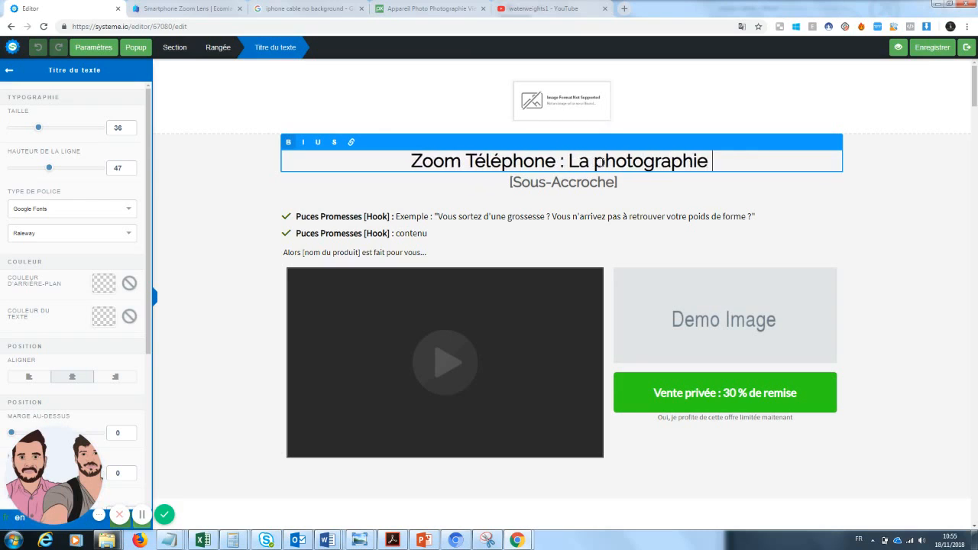
text(de qualité a)
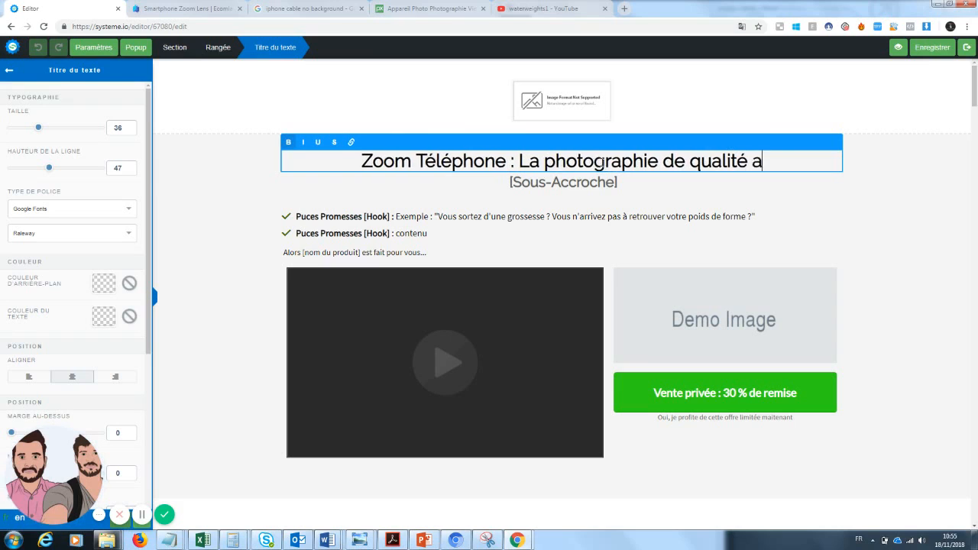
text(ccessible )
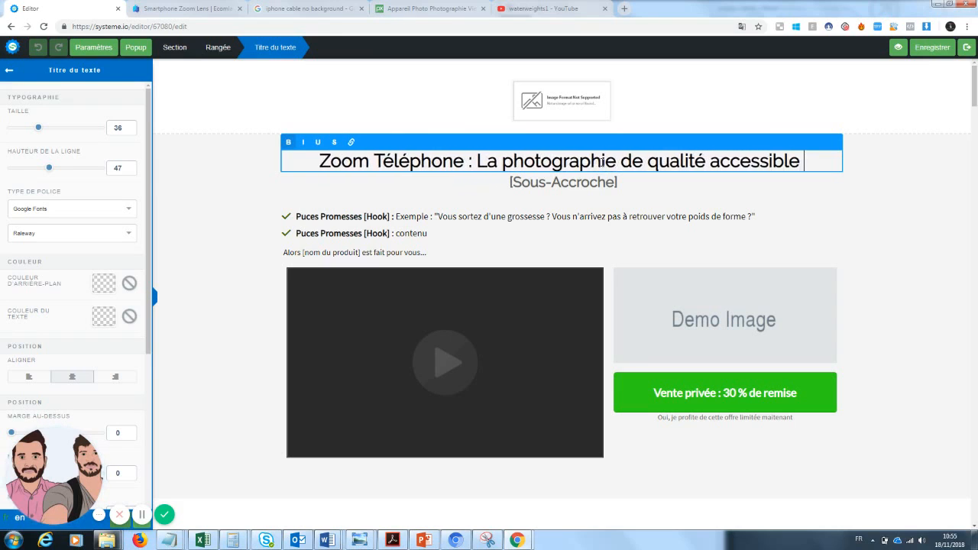
text(à tous)
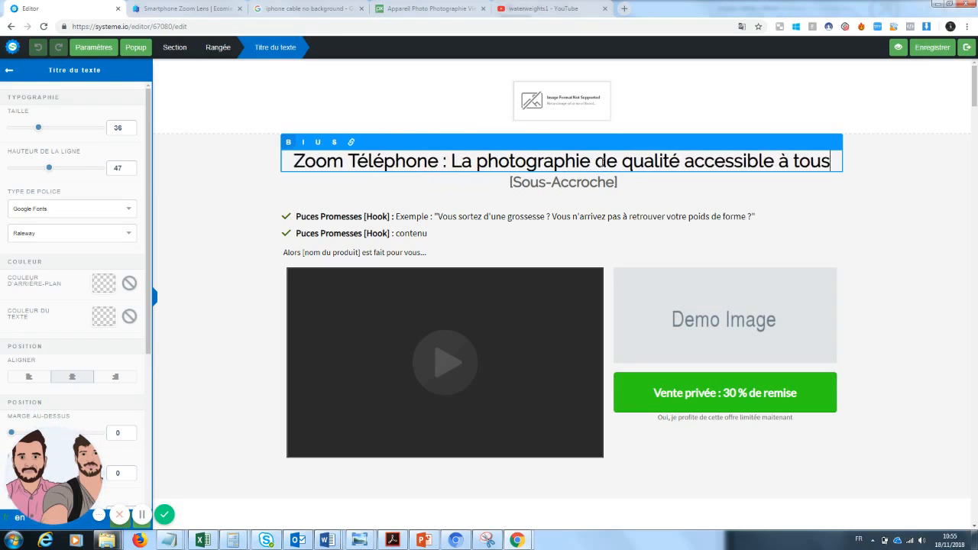
click(222, 231)
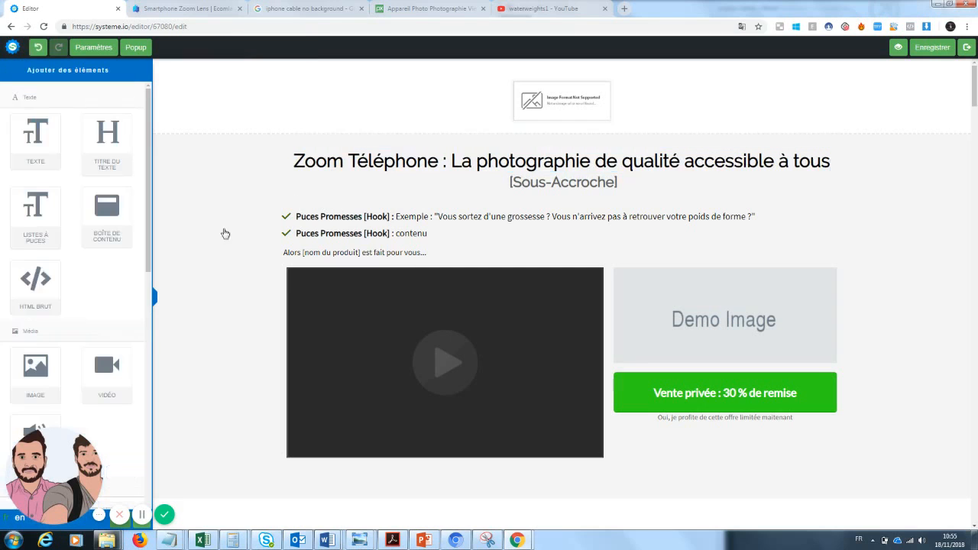
Replace [Sous-Accroche] with 'Devenez un photographe sans grosses dépenses'
click(548, 188)
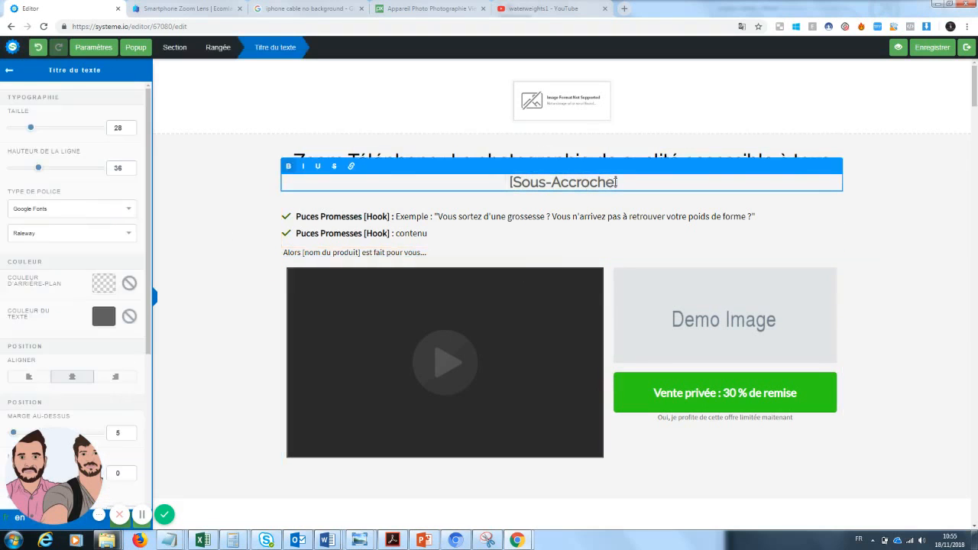
drag(618, 183, 482, 177)
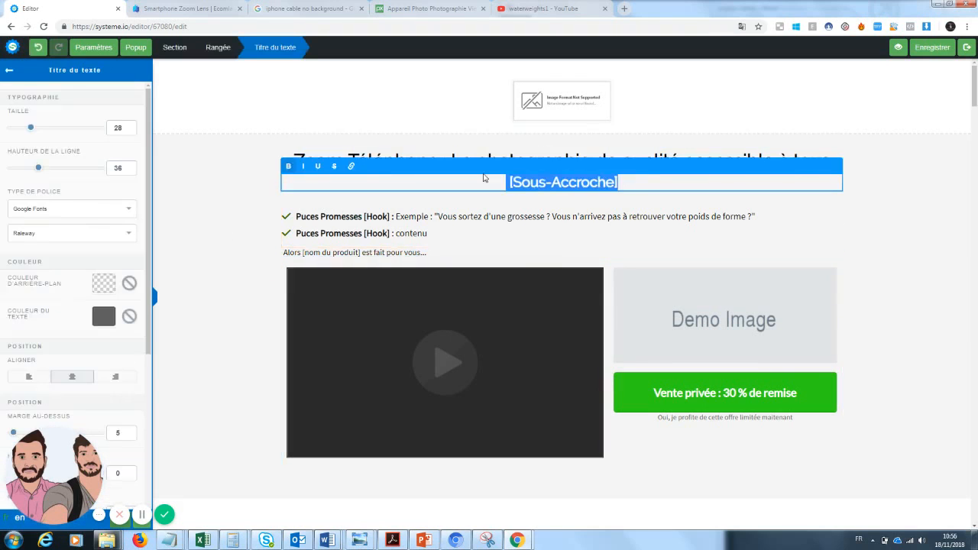
text(Devenez)
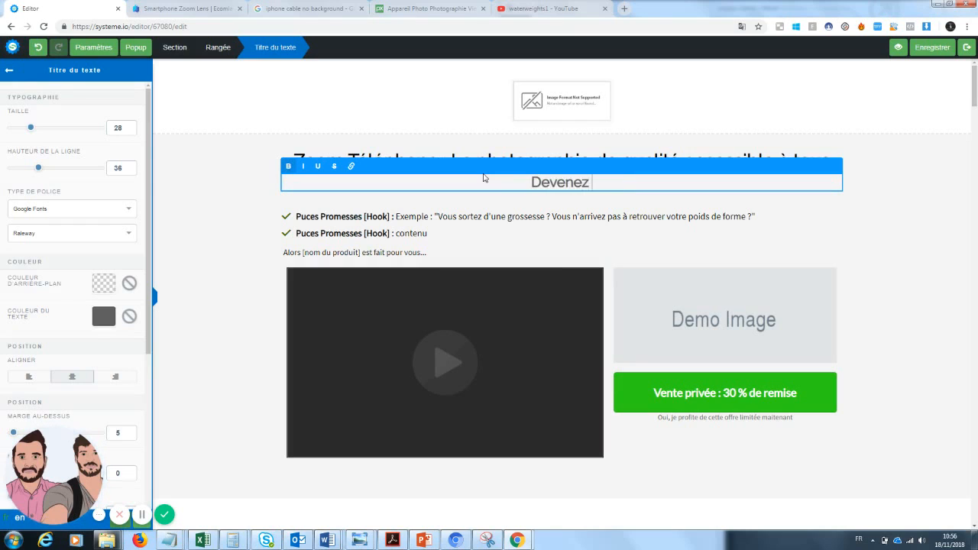
text( un photo)
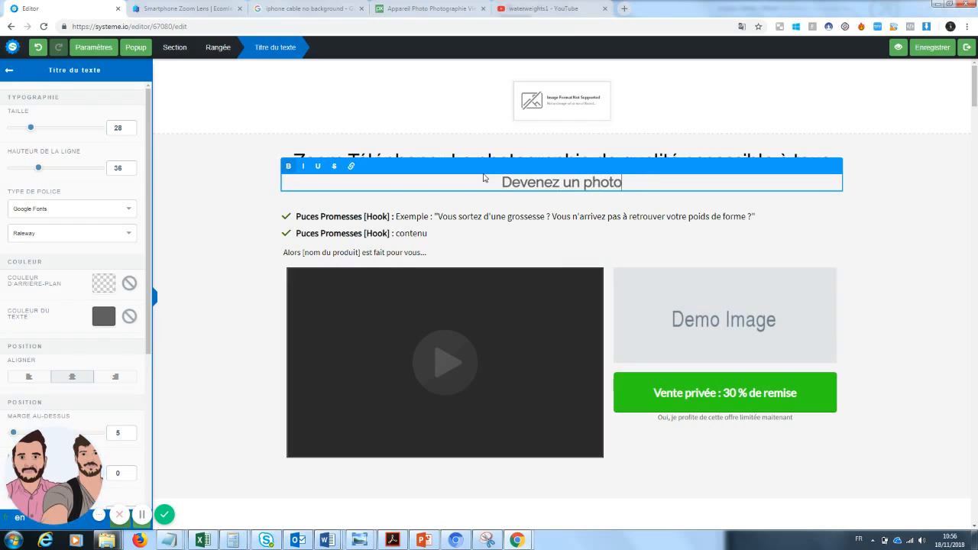
text(graphe sans )
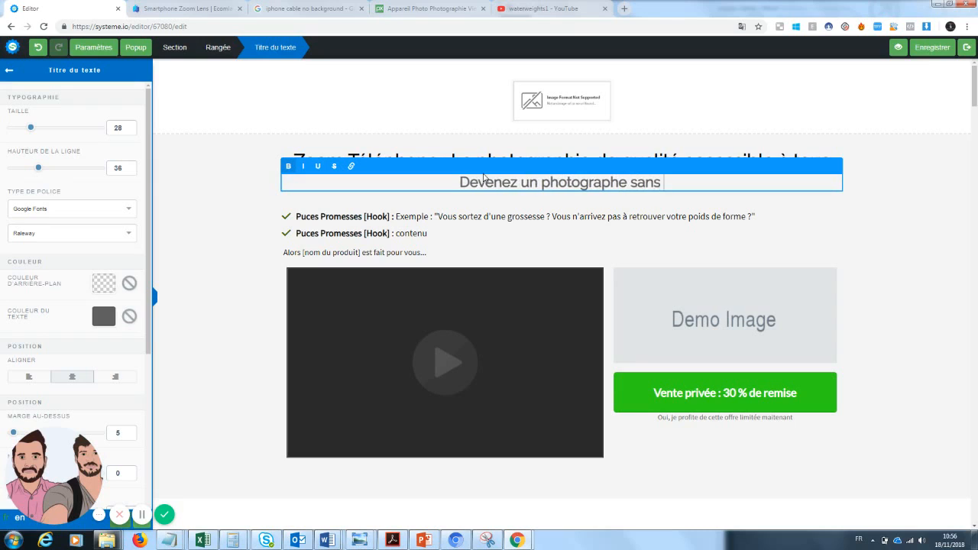
text(gro)
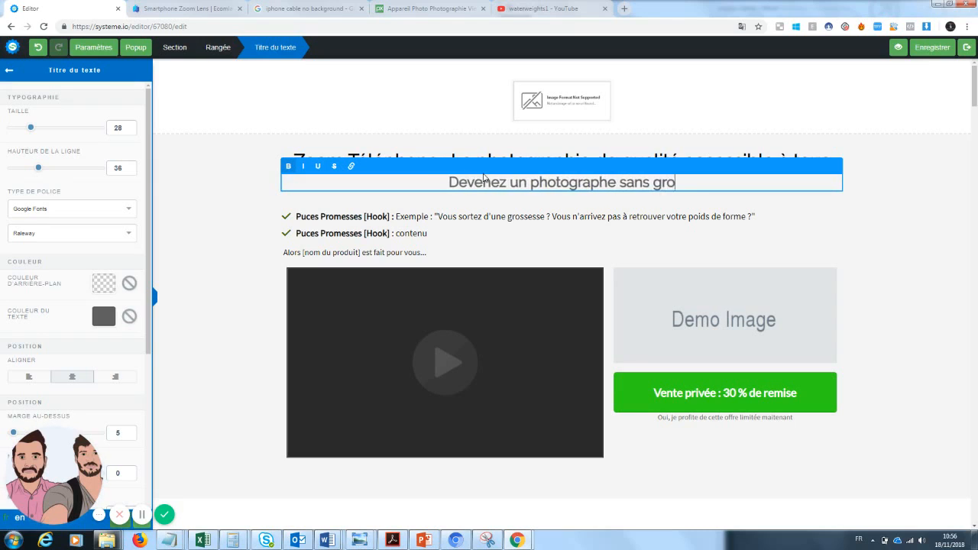
text(sses dépenses)
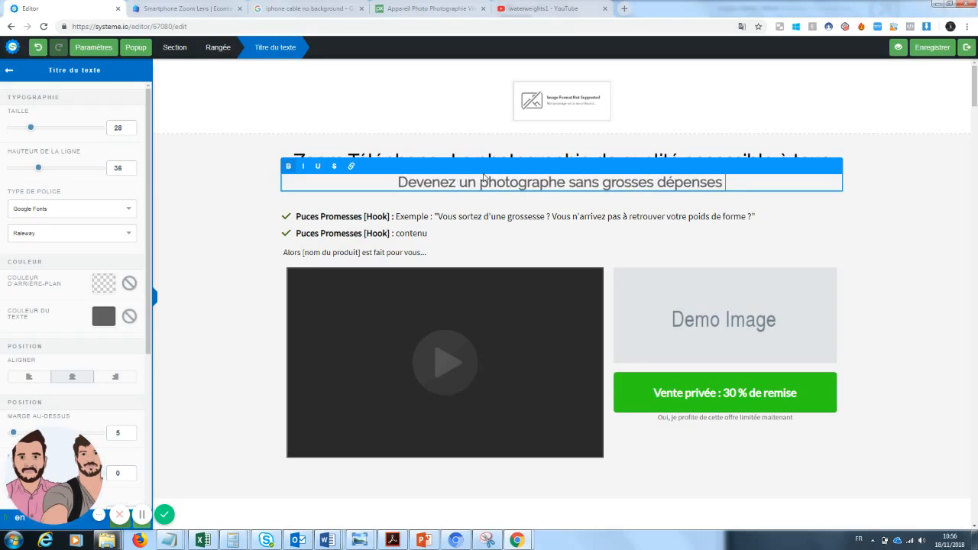
click(947, 260)
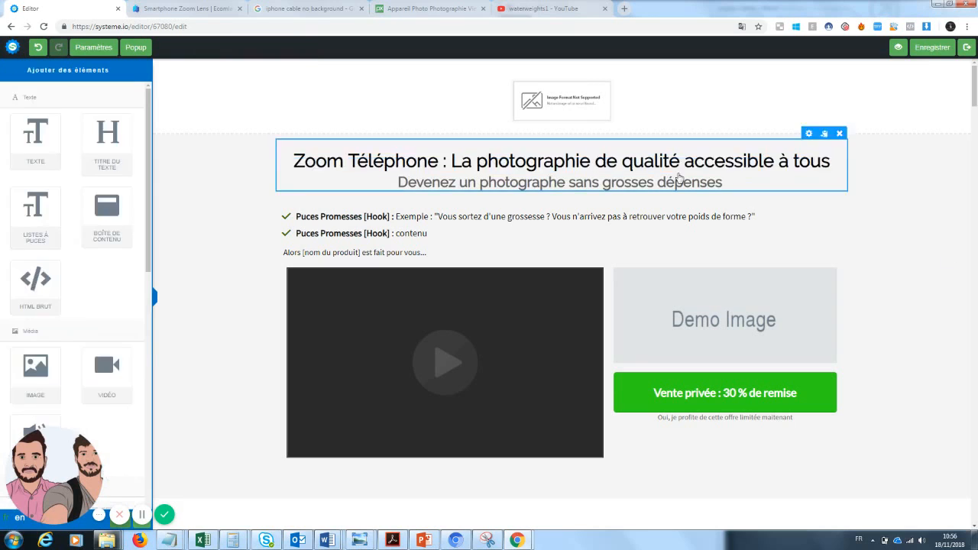
click(422, 159)
click(442, 161)
Underline 'Zoom Téléphone' in the headline
drag(442, 161, 289, 161)
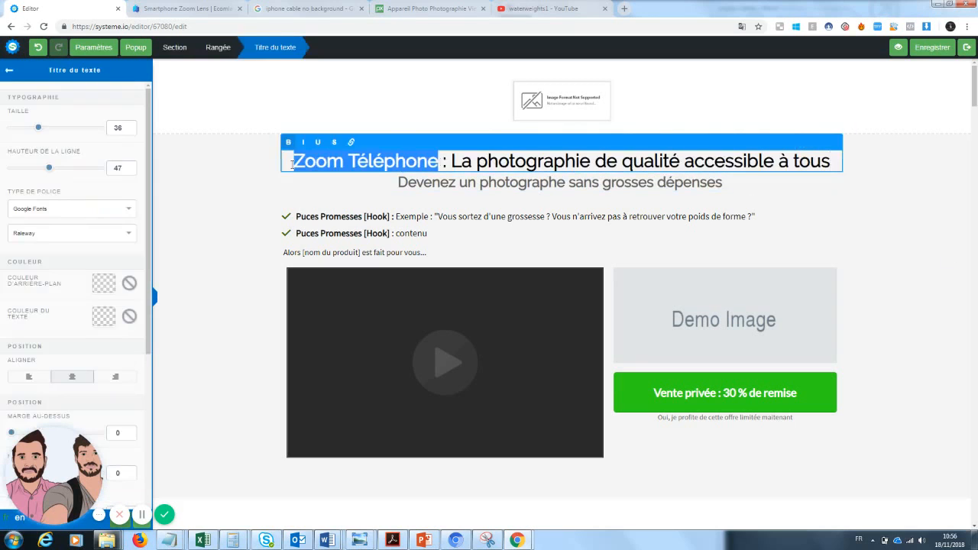
click(320, 145)
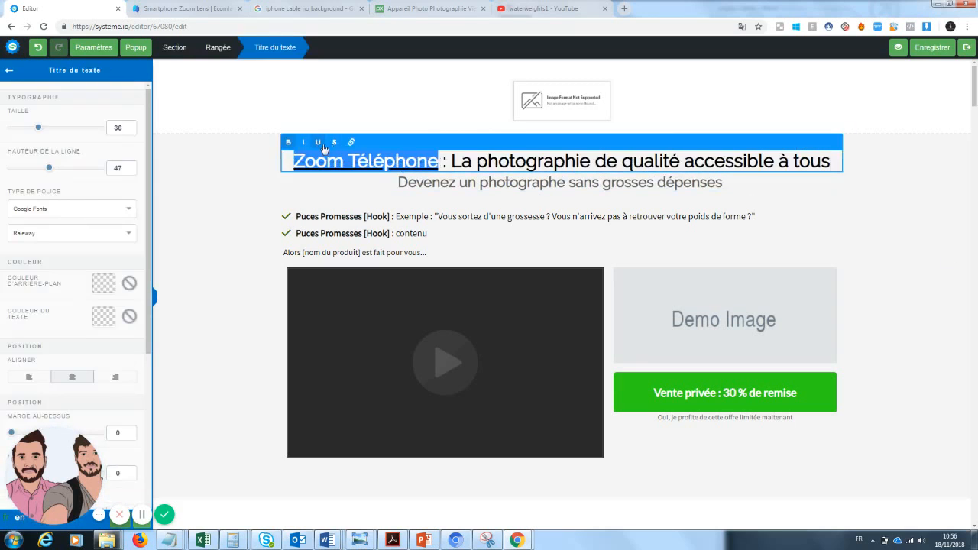
click(582, 227)
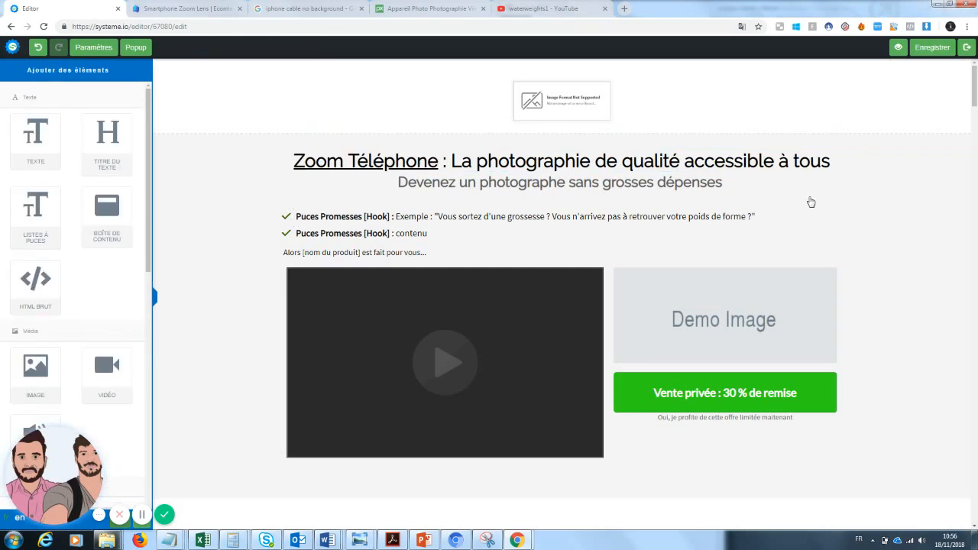
Colour the headline word 'qualité' blue (#4A90E2)
click(683, 161)
drag(683, 161, 621, 161)
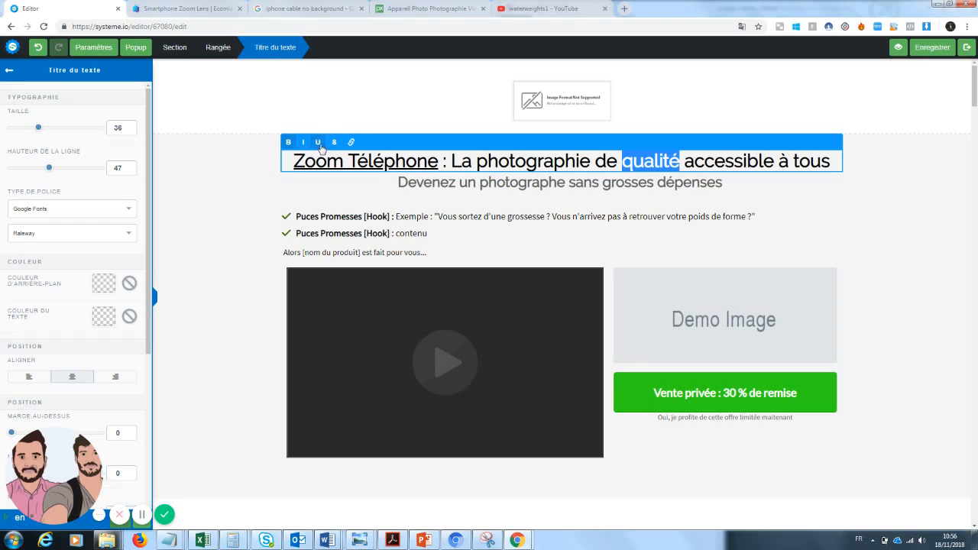
click(105, 320)
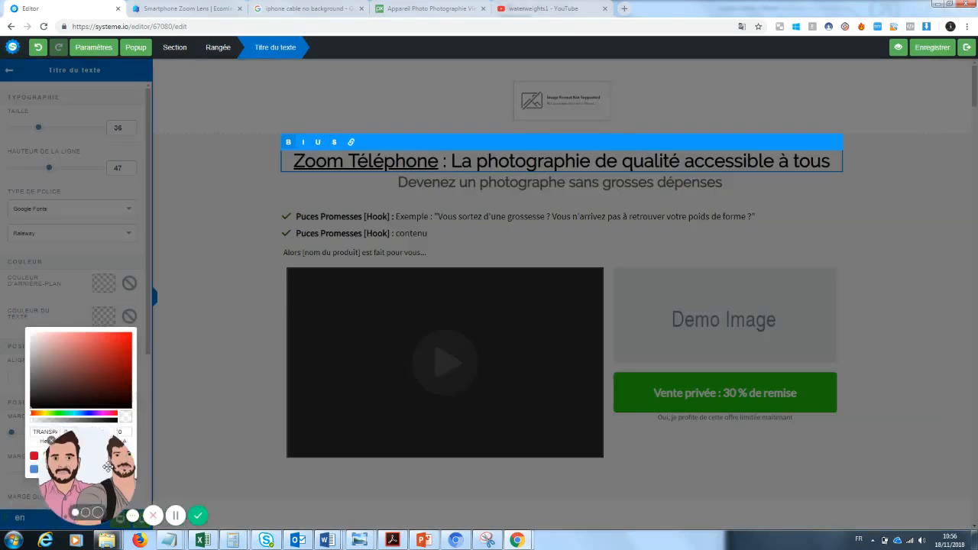
drag(108, 466, 222, 468)
click(33, 468)
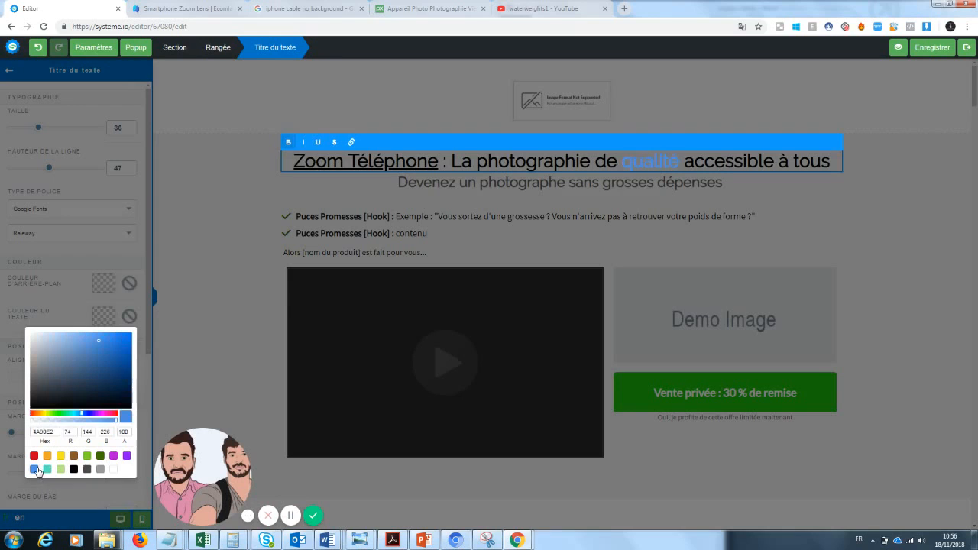
click(873, 195)
click(906, 229)
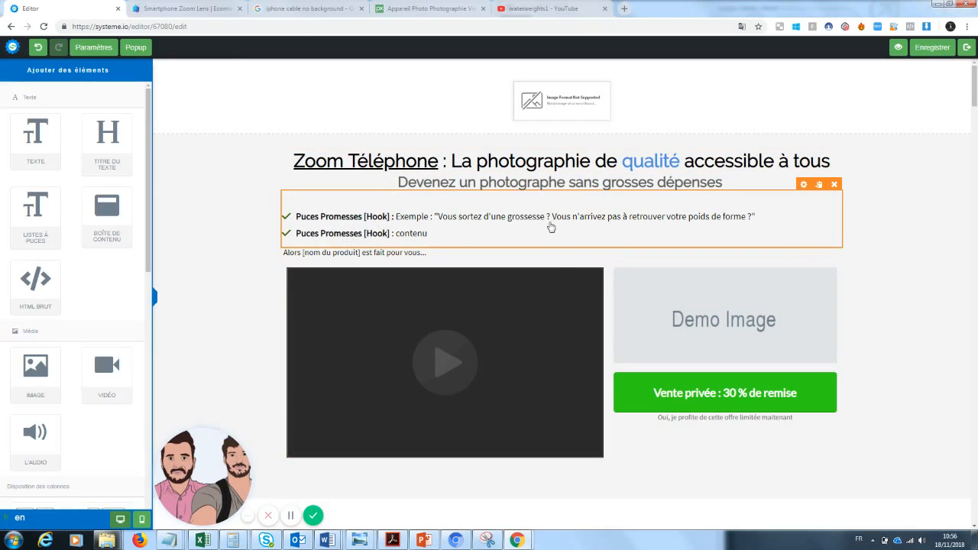
Relabel the first bullet 'Petit prix' and remove its example text
click(753, 229)
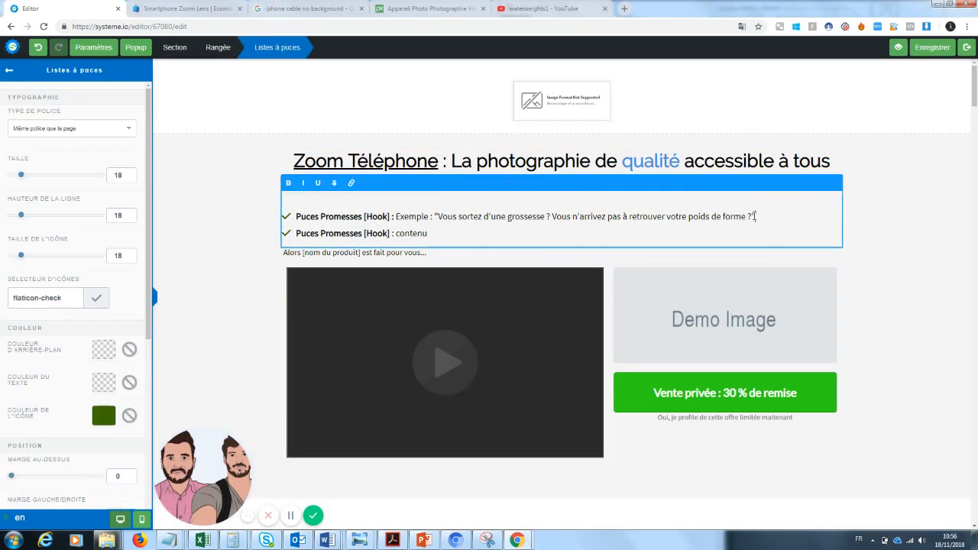
drag(755, 217, 404, 216)
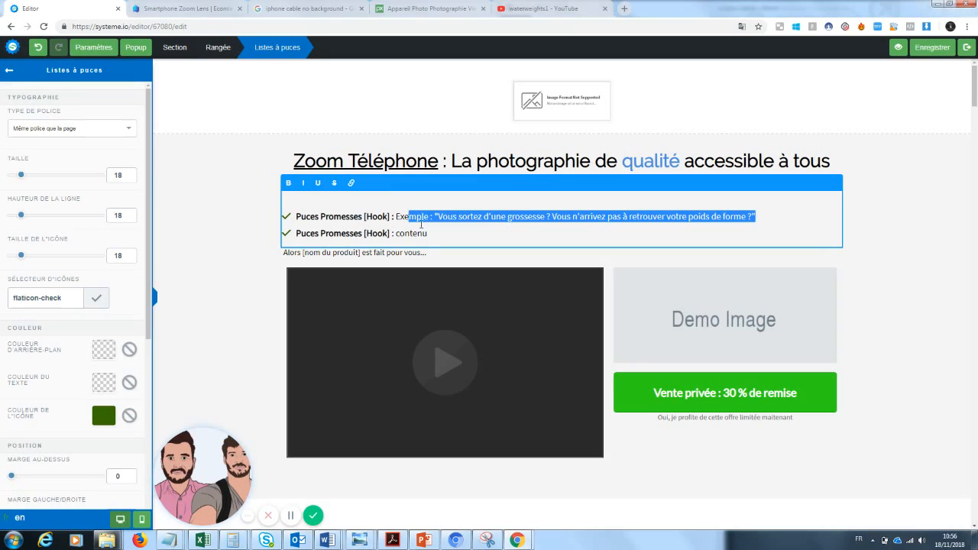
click(462, 238)
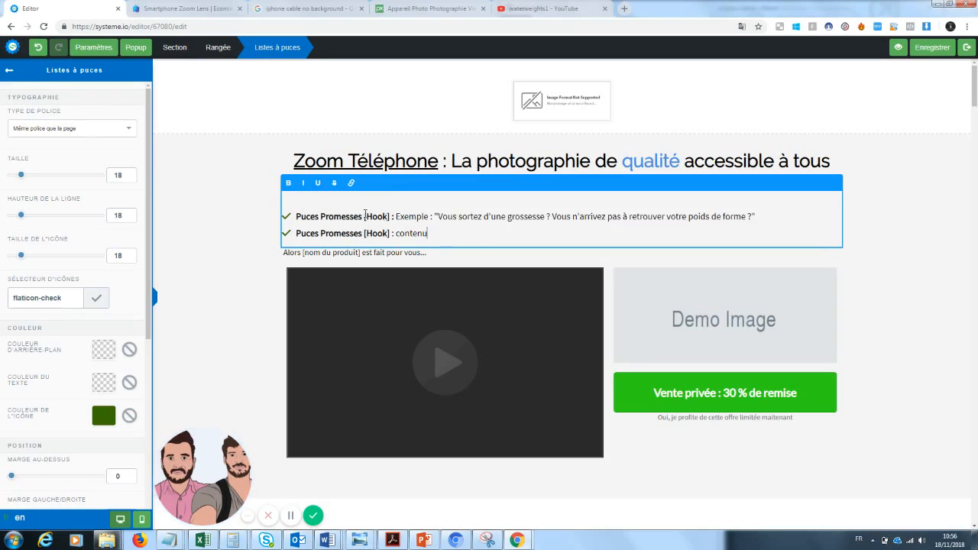
drag(391, 216, 306, 216)
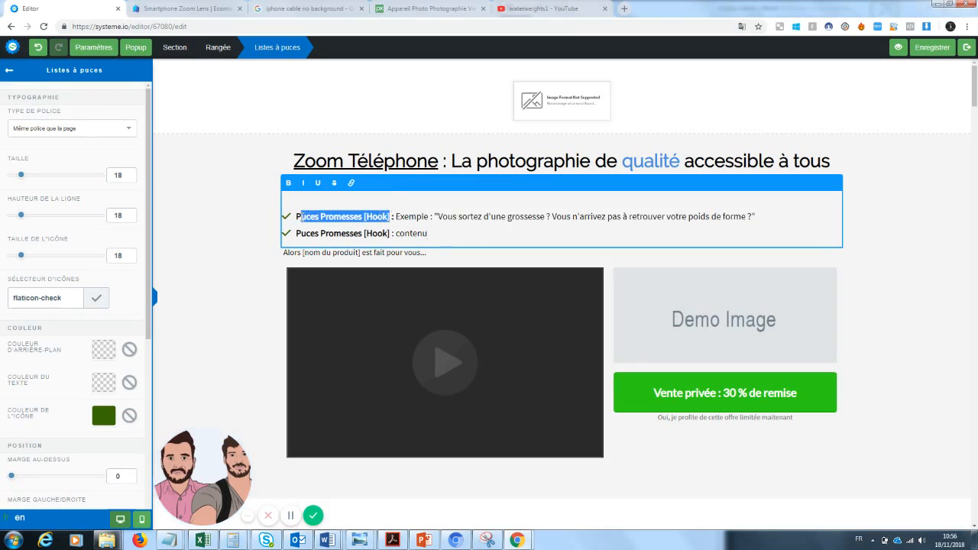
text(etit prix)
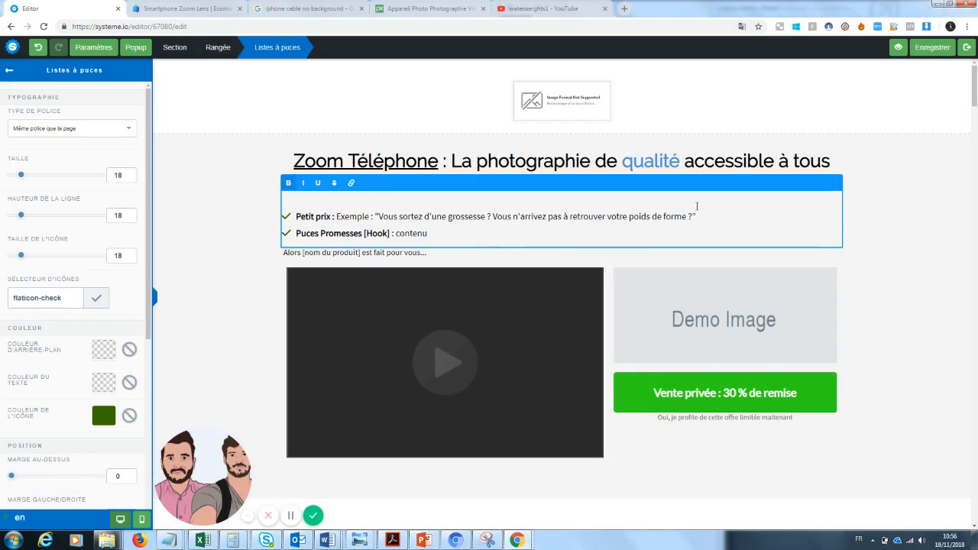
drag(696, 216, 336, 216)
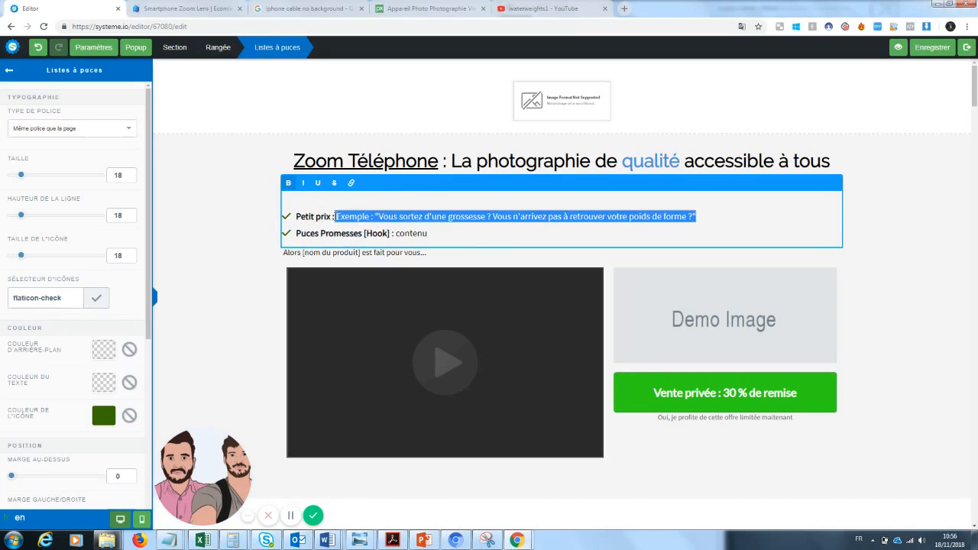
key(BackSpace)
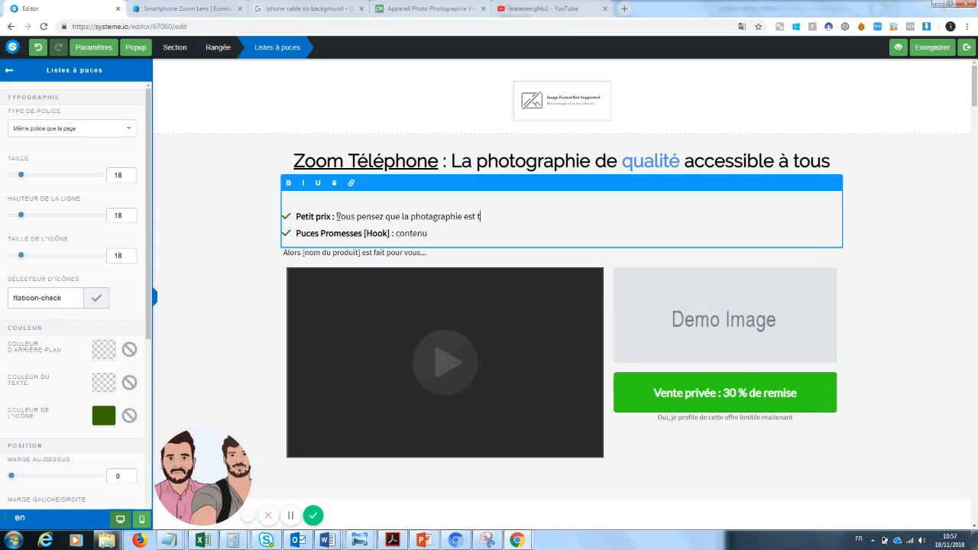
text(ère pour vous ?)
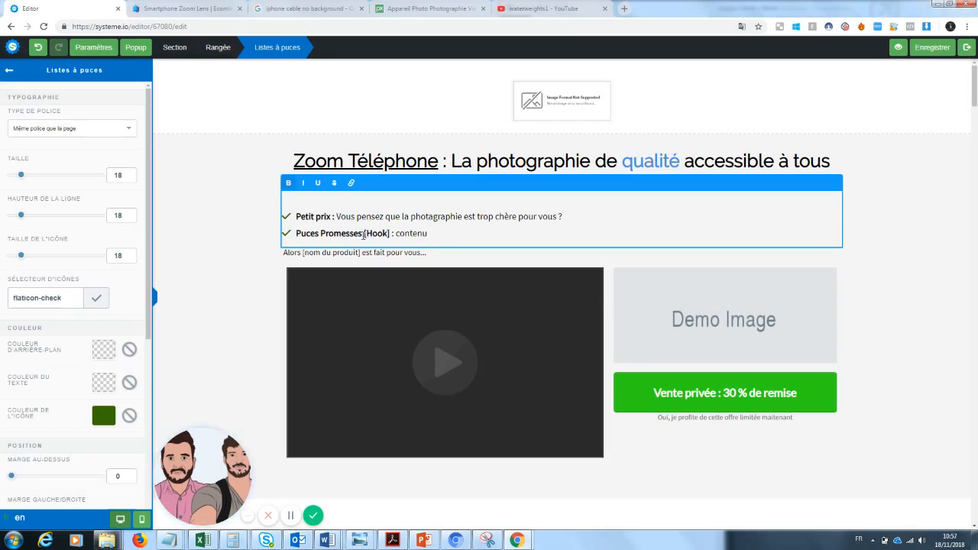
Relabel the second bullet 'Qualité' with the description 'Enfin un produit qui va durer des années'
drag(366, 235, 297, 233)
key(BackSpace)
text(Qua)
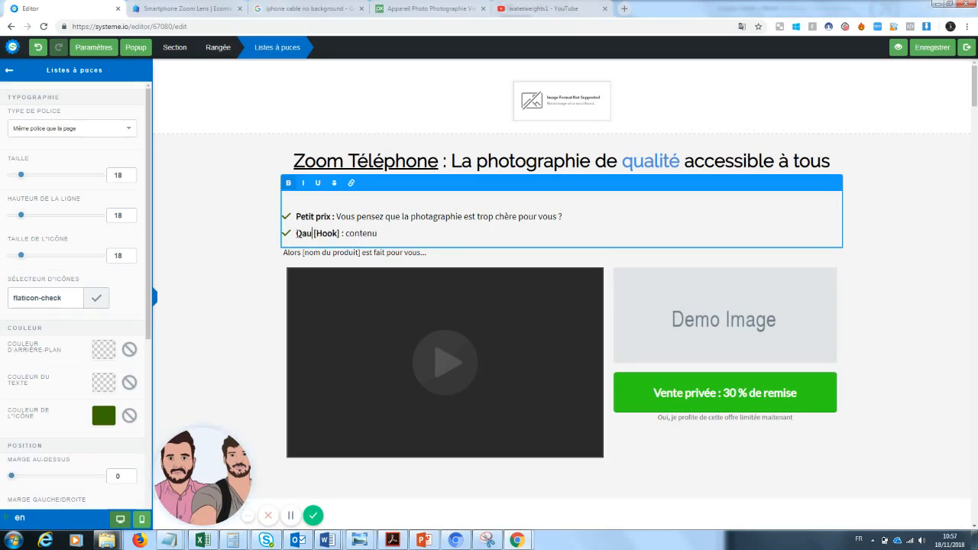
key(BackSpace)
key(BackSpace)
text(y)
key(BackSpace)
text(ualité)
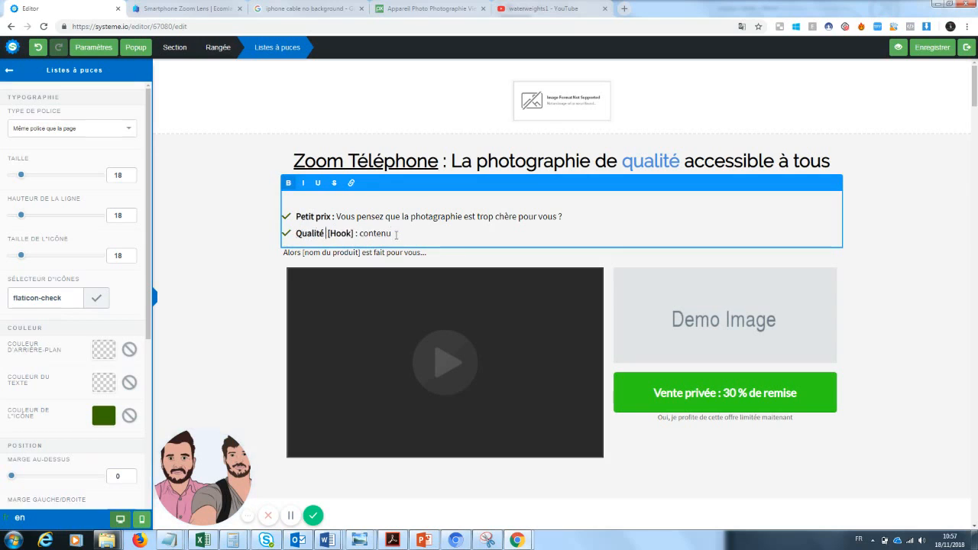
drag(395, 234, 327, 234)
key(BackSpace)
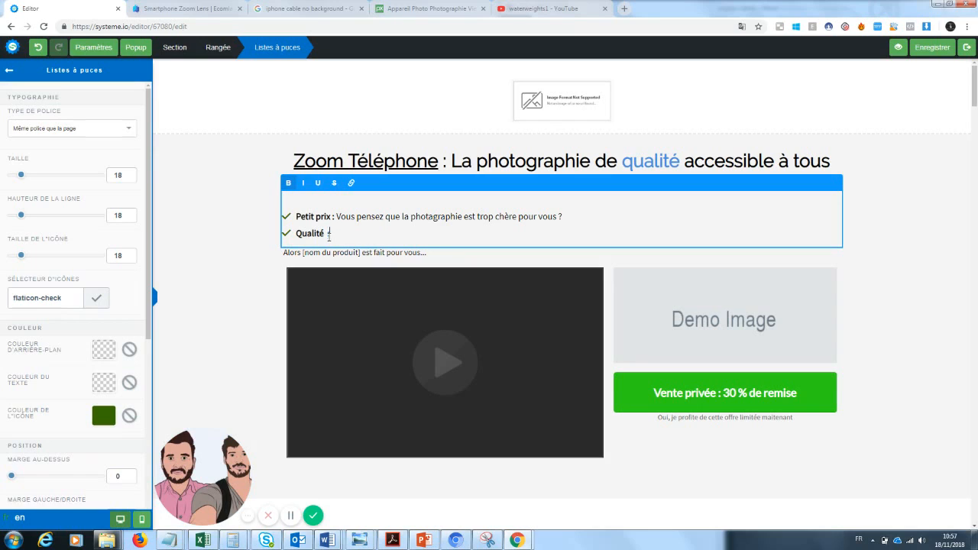
text(Enfin un produit qui va durer des années)
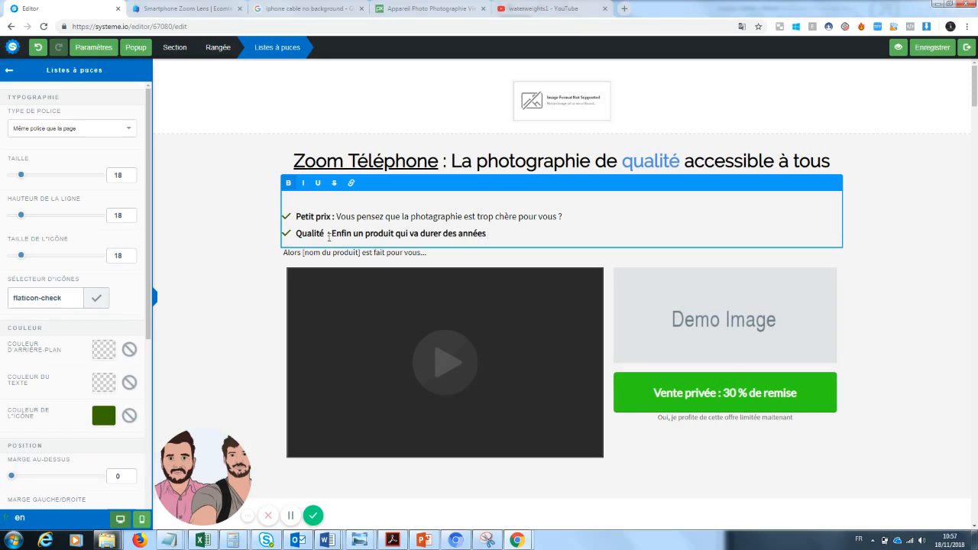
click(196, 366)
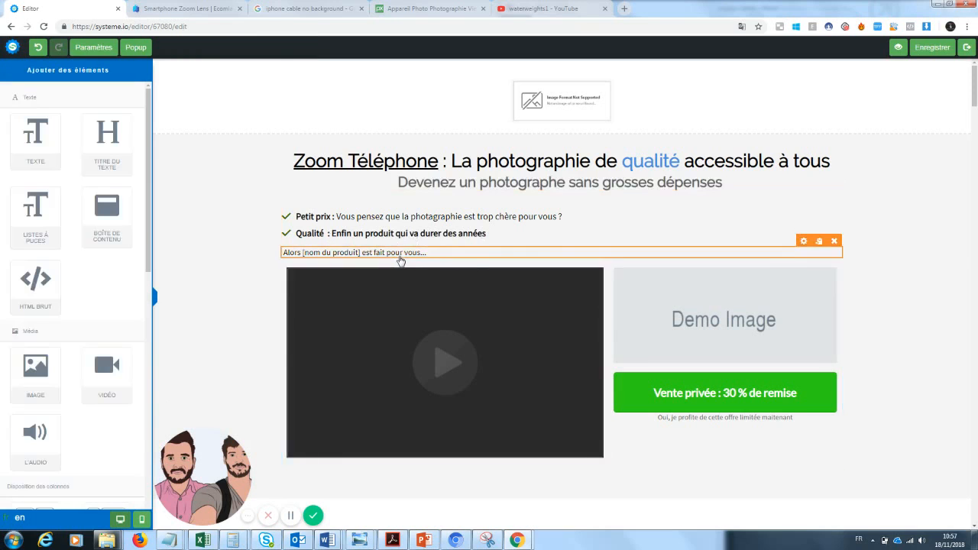
Replace the placeholder after 'Alors' with 'ce zoom de téléphone est fait' in the line below the bullets
click(399, 257)
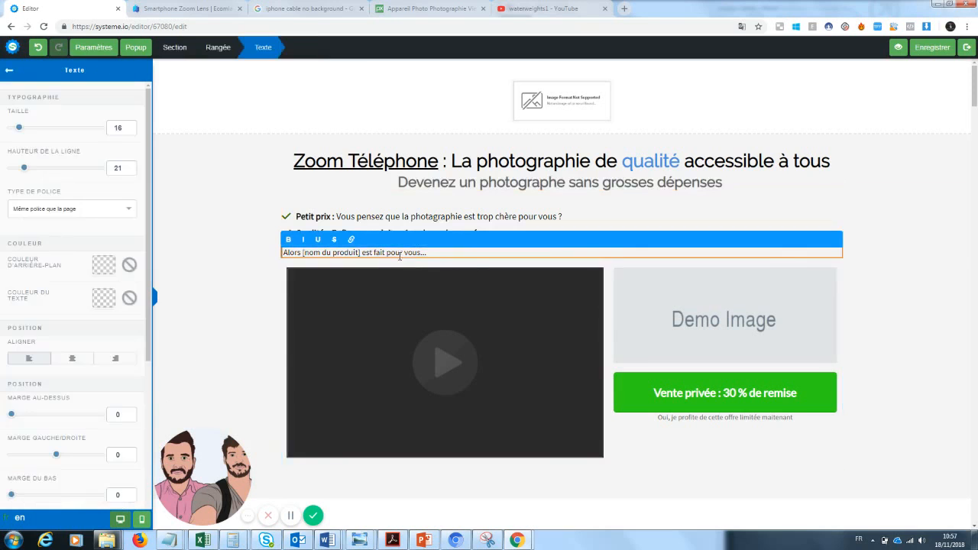
click(521, 209)
click(507, 234)
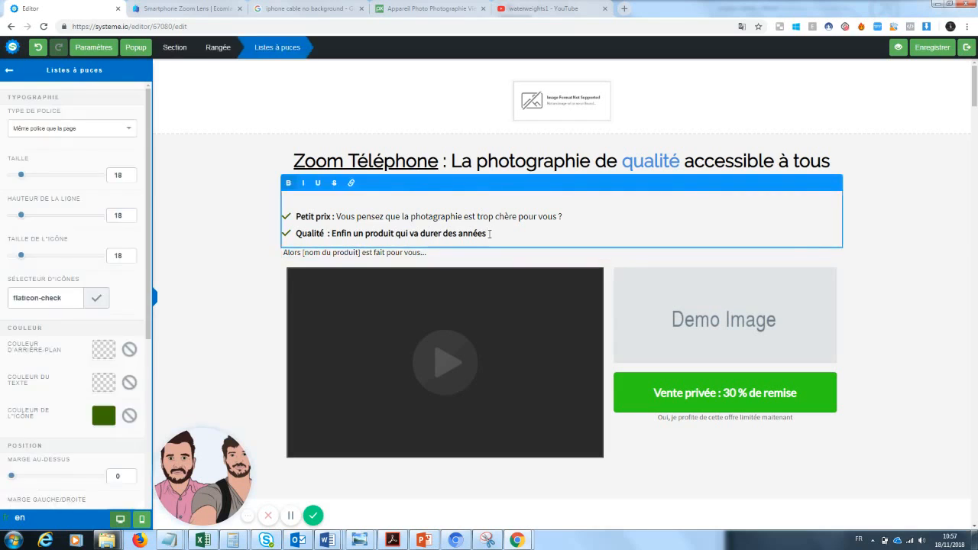
drag(489, 234, 332, 233)
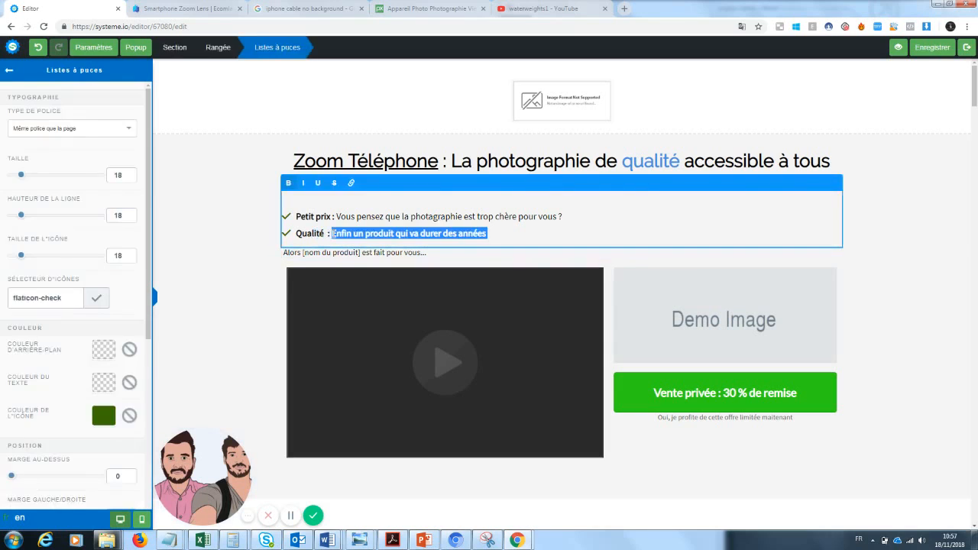
click(343, 258)
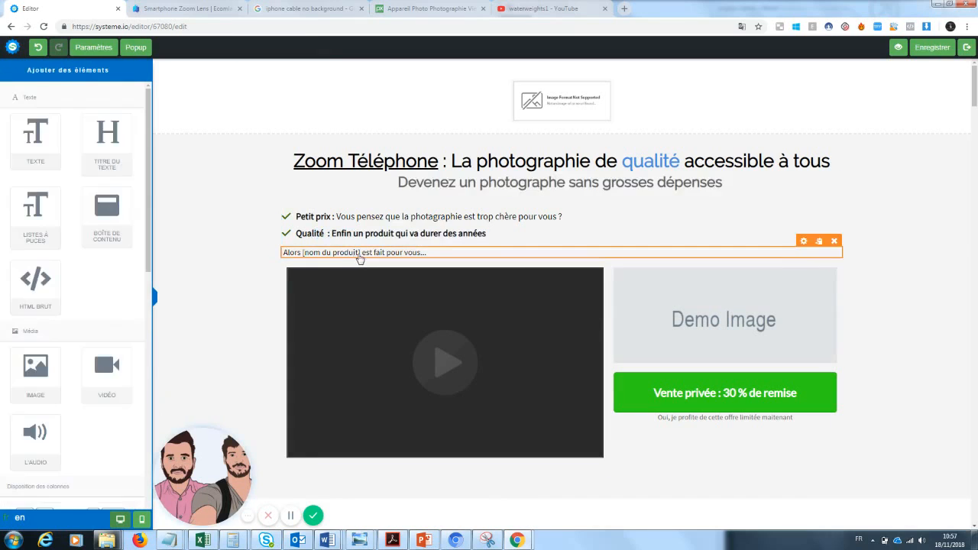
click(423, 253)
drag(429, 252, 303, 257)
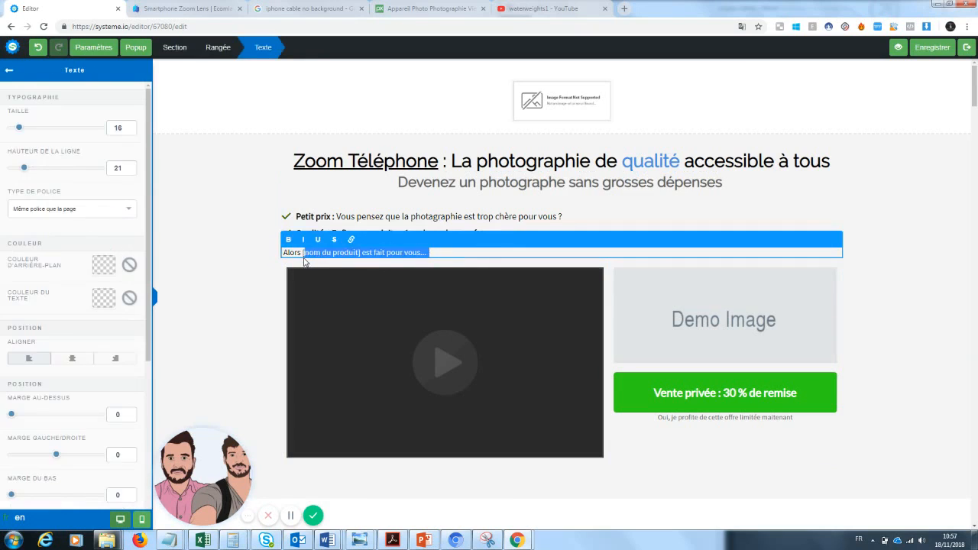
key(BackSpace)
key(BackSpace)
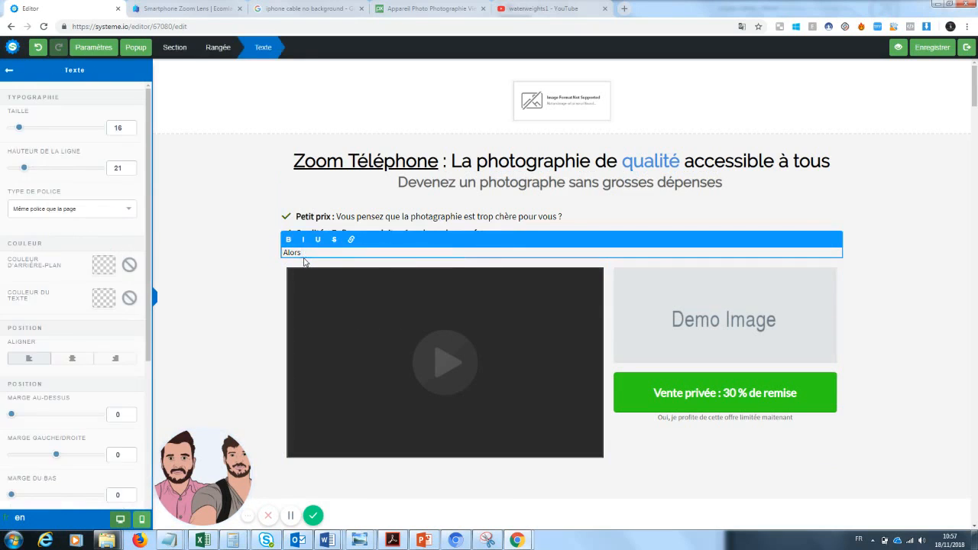
text(ce zoom de téléphone est fait pour vous)
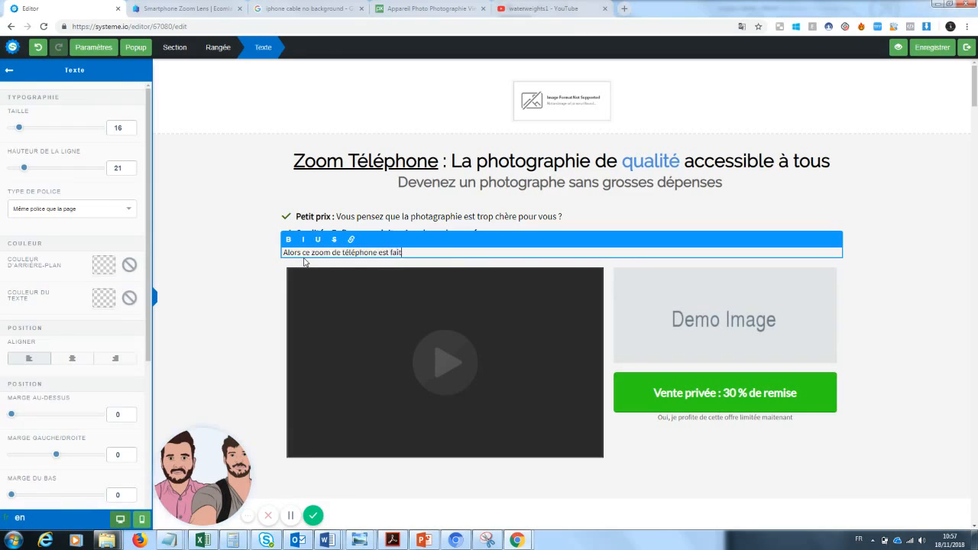
click(233, 319)
Rewrite the Qualité bullet as 'Vous cherchez depuis toujours un produit peu cher et fiable'
drag(489, 235, 330, 239)
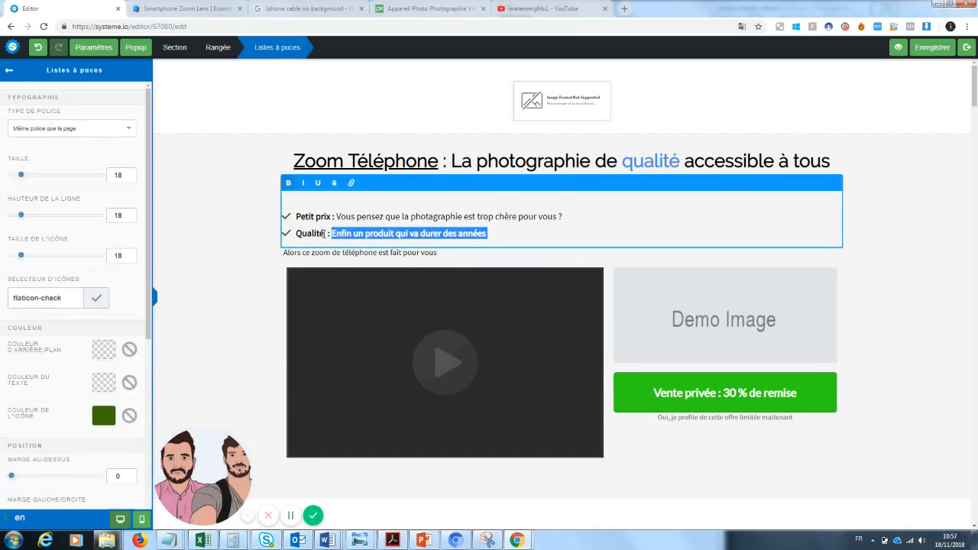
drag(325, 233, 303, 235)
click(419, 233)
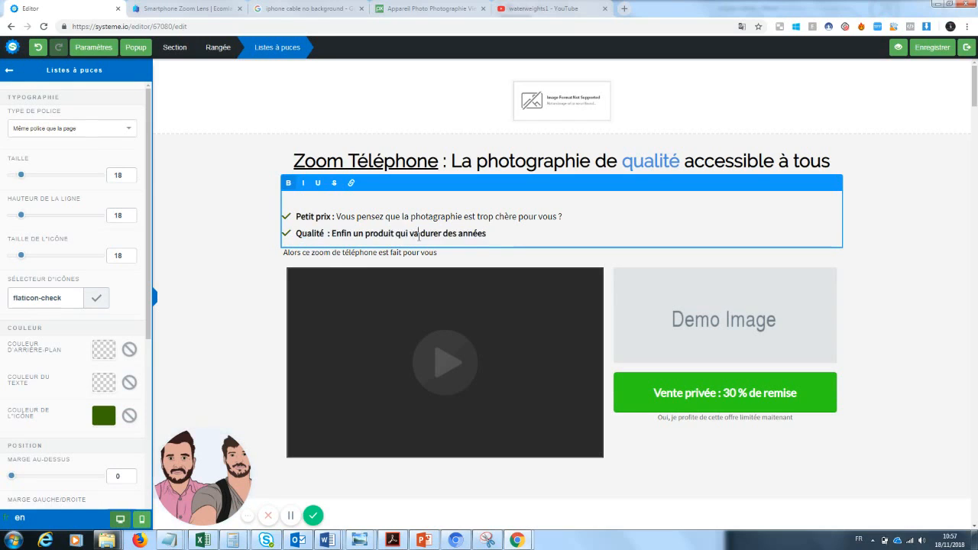
drag(490, 233, 336, 235)
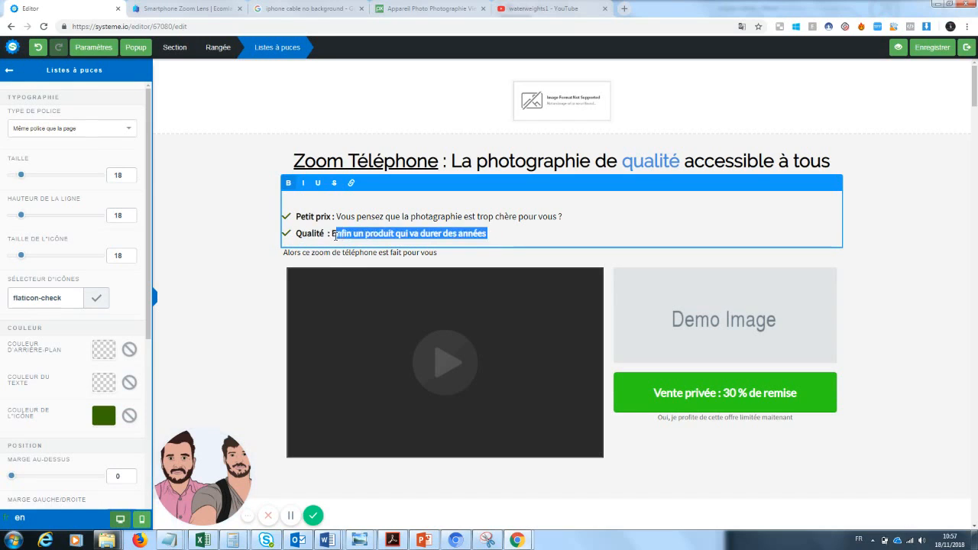
text(Vous cherchez)
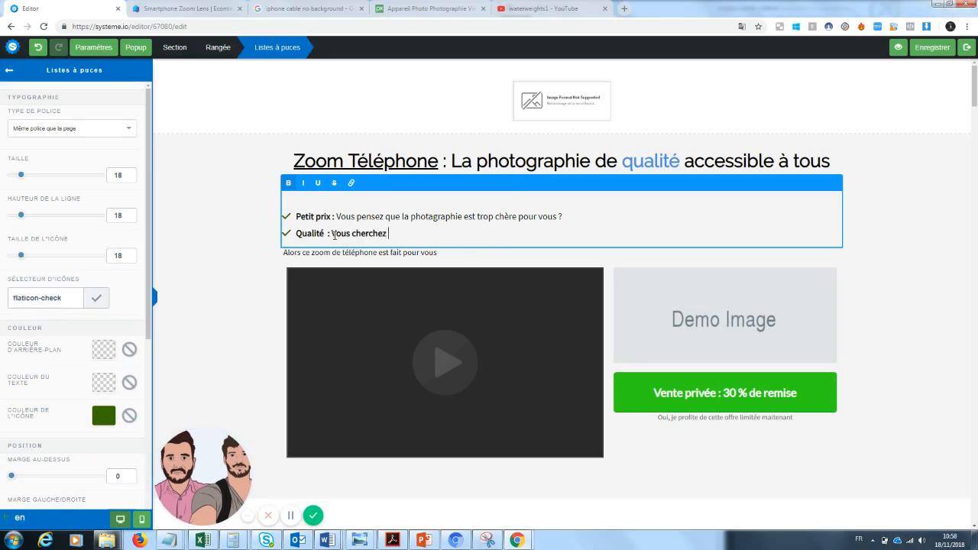
text( depuis toujours un produit)
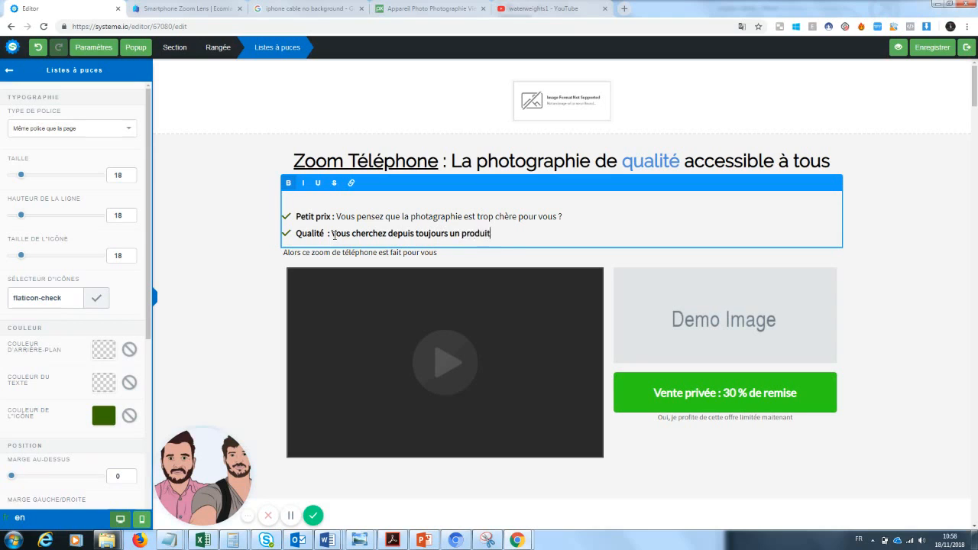
text( peu cher et fiable ?)
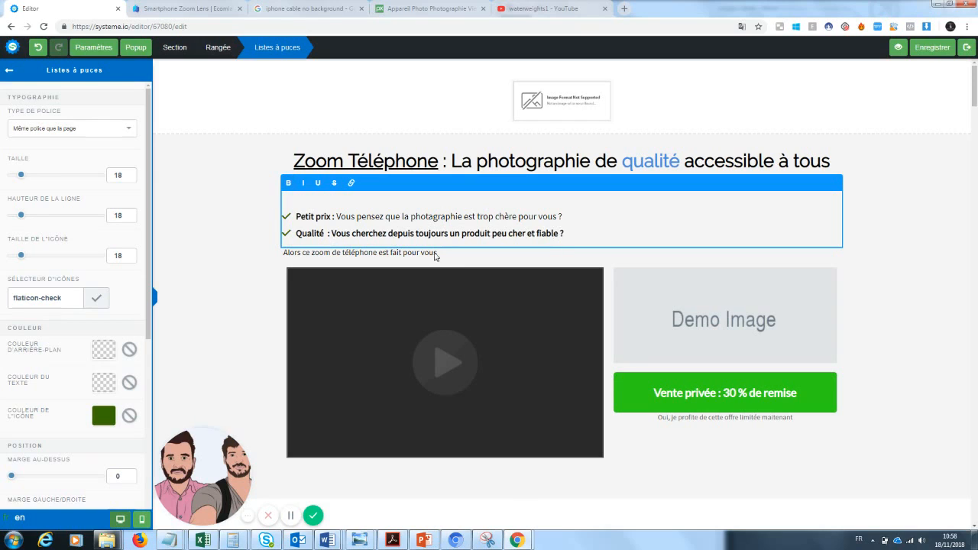
Rewrite the Petit prix bullet as asking for a cheap product for taking photos
drag(338, 216, 563, 216)
click(387, 217)
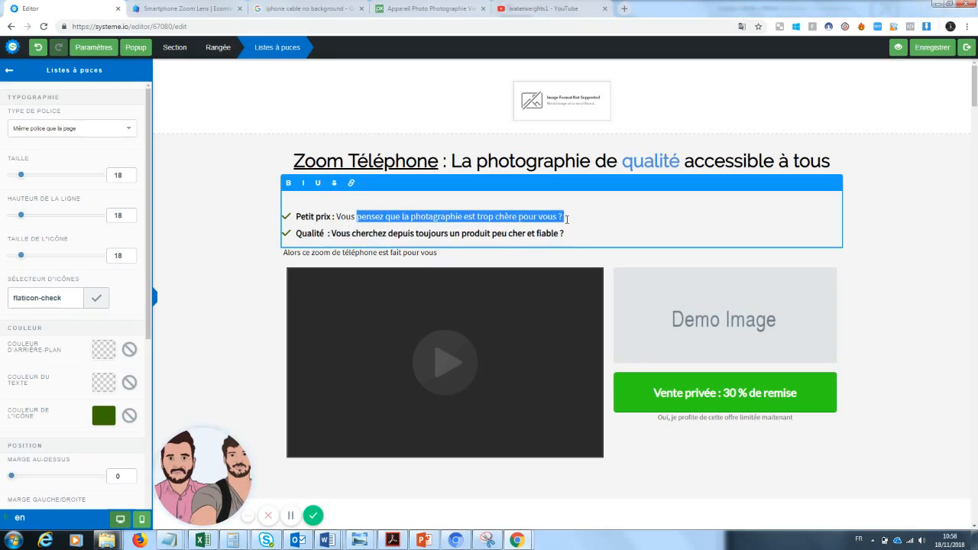
key(BackSpace)
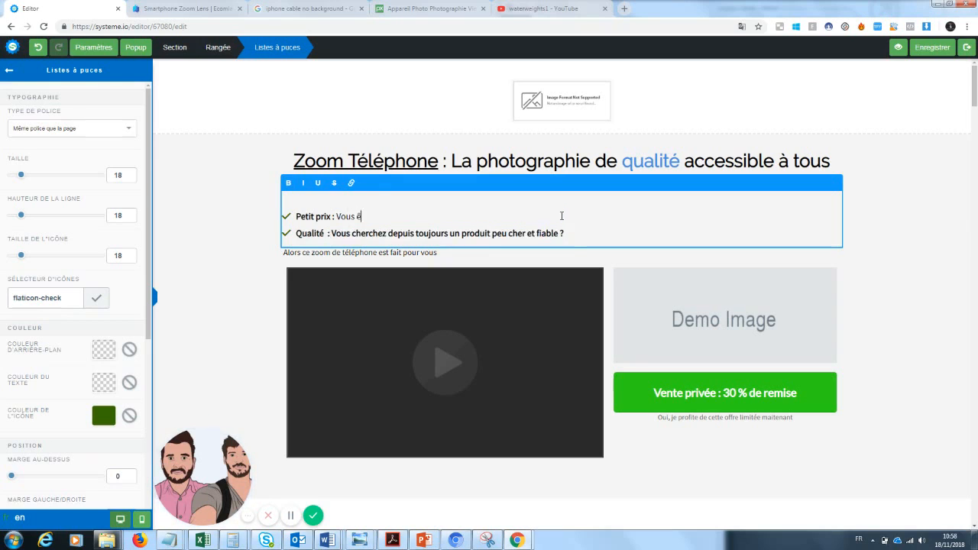
text(êtes à la recherche d')
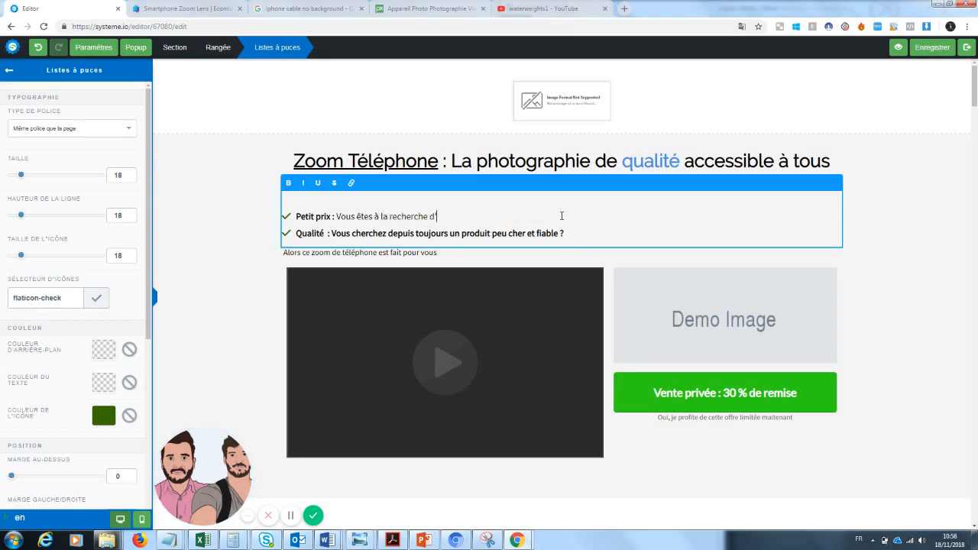
text(un produit pour)
key(BackSpace)
key(BackSpace)
key(BackSpace)
key(BackSpace)
key(BackSpace)
key(BackSpace)
text(ppp)
key(BackSpace)
key(BackSpace)
text(as cher pour prendre des ph)
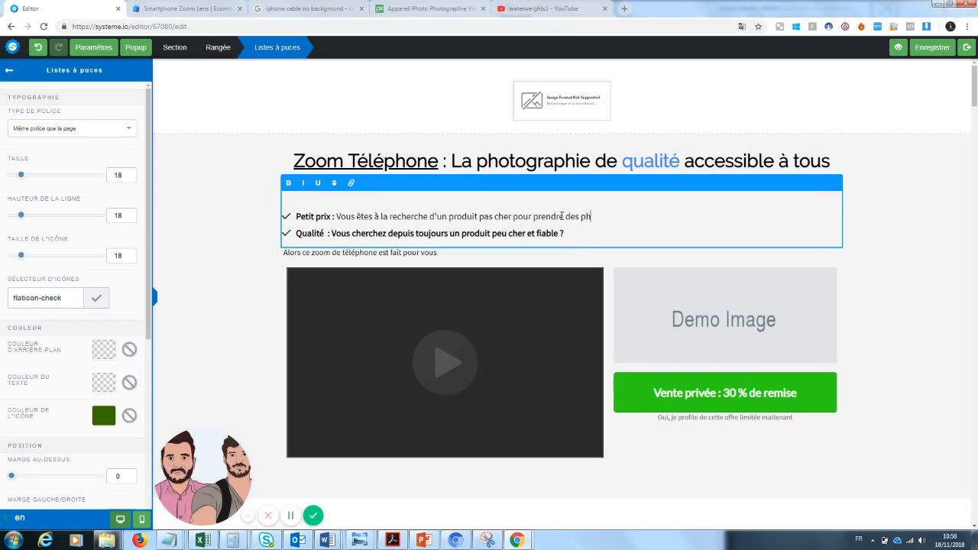
text(otos ?)
click(921, 227)
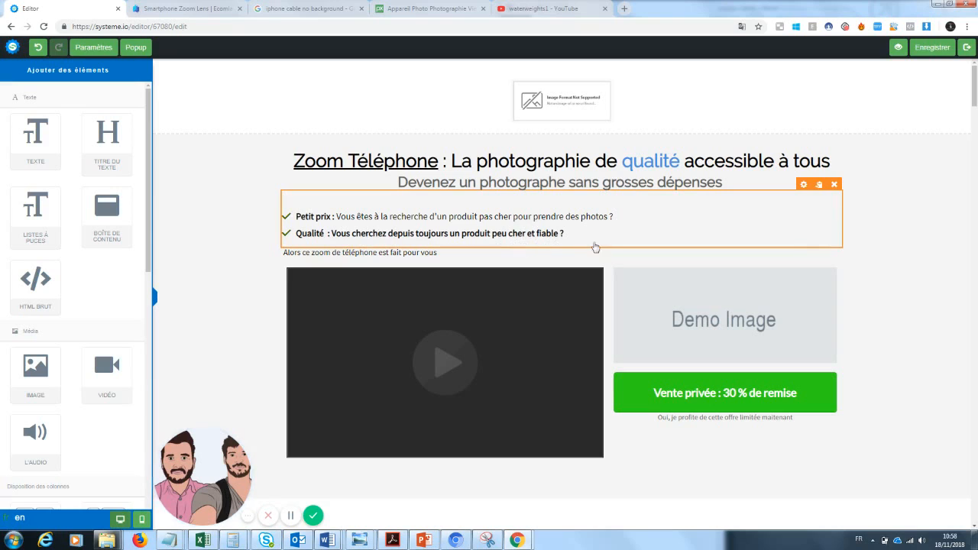
Make 'est fait pour vous' bold in the Alors sentence
click(340, 254)
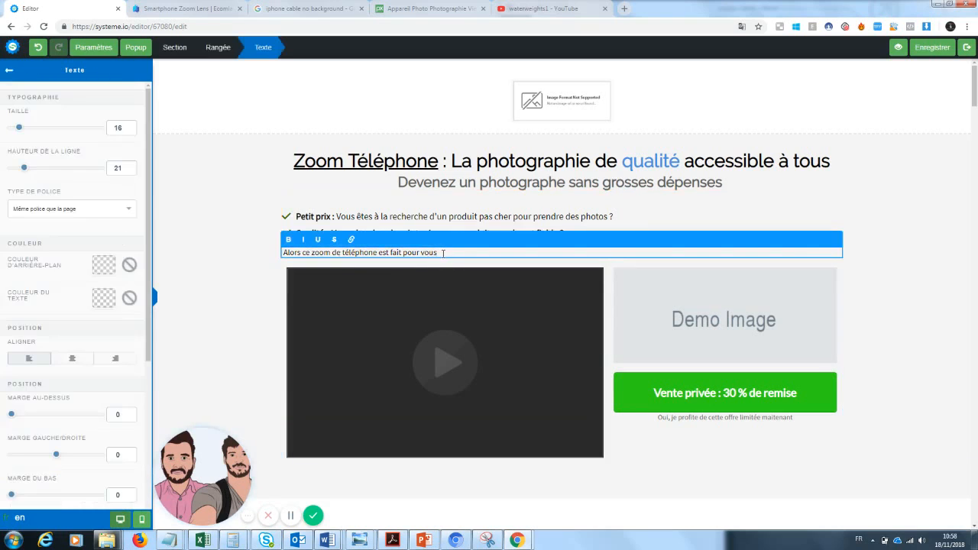
drag(447, 253, 380, 256)
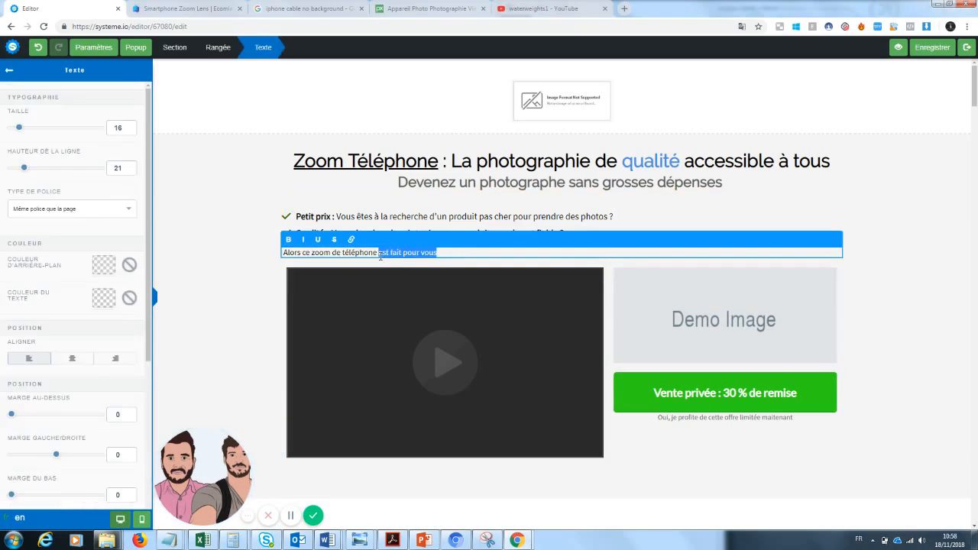
click(288, 239)
click(902, 285)
drag(975, 93, 976, 98)
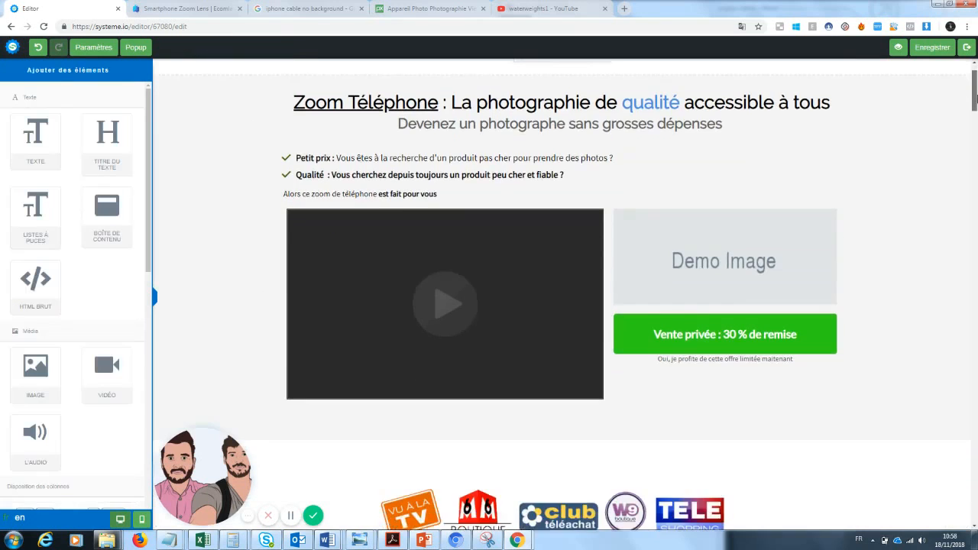
Delete the top image section and add a 1/2-1/2 column row above the headline
scroll(975, 98, up, 1)
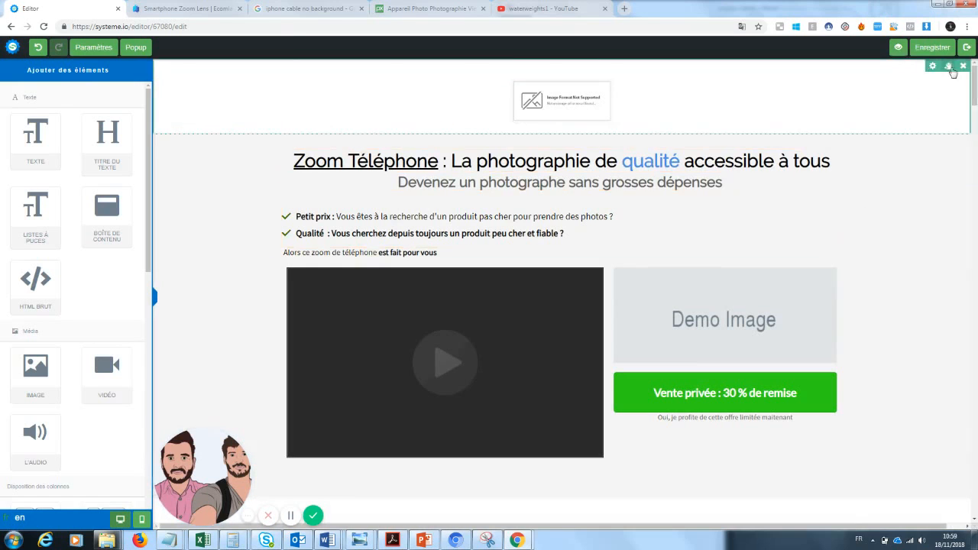
click(962, 66)
click(530, 84)
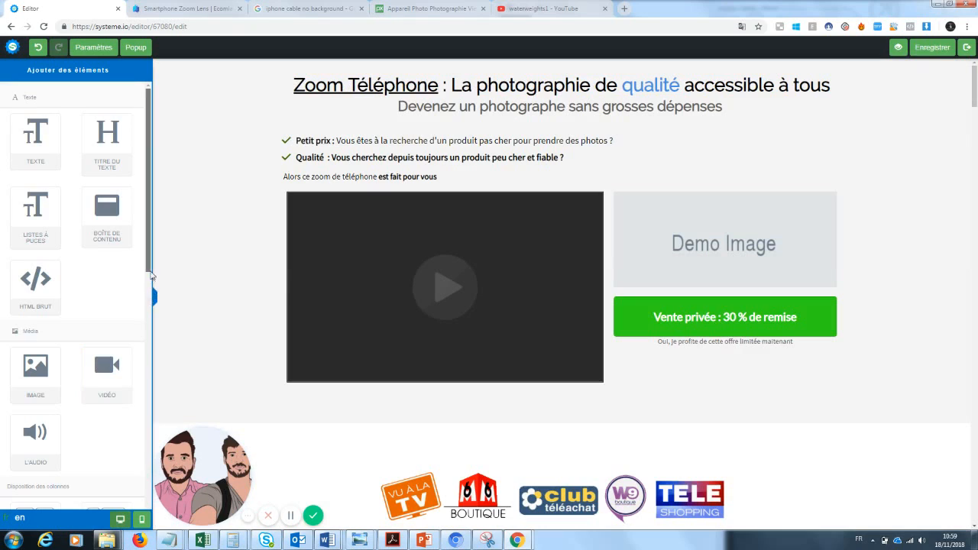
drag(150, 275, 141, 370)
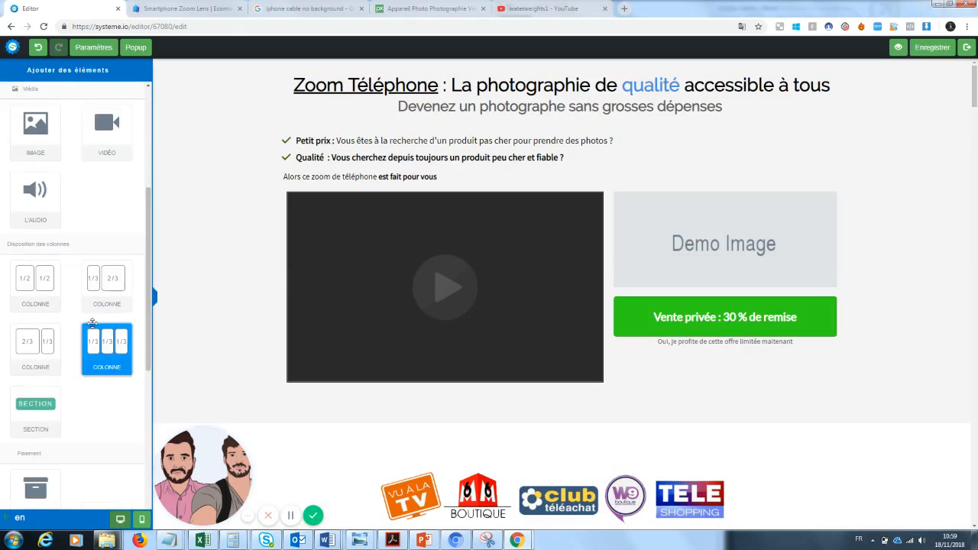
drag(44, 298, 327, 69)
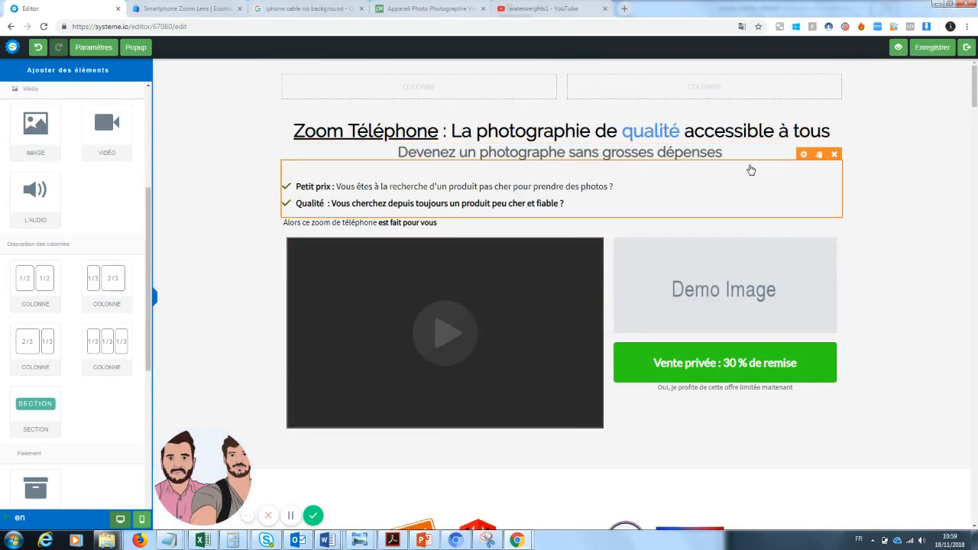
Raise the subtitle's Marge au-dessus from 5 to 60
click(615, 170)
click(902, 170)
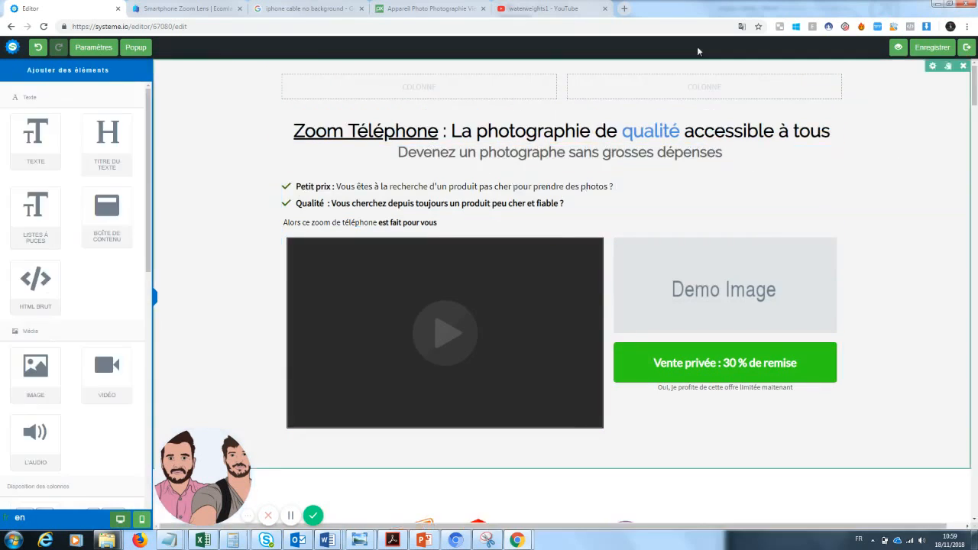
click(678, 157)
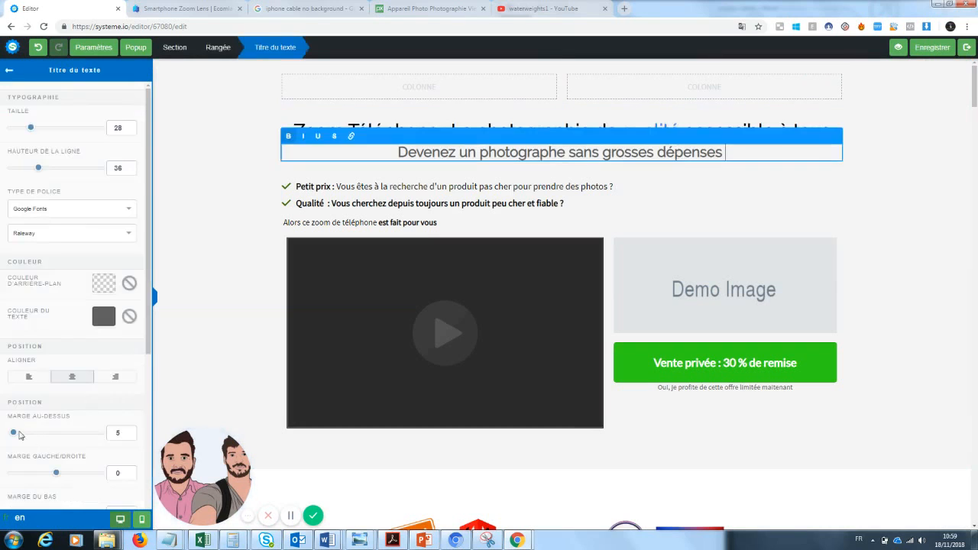
drag(13, 433, 36, 433)
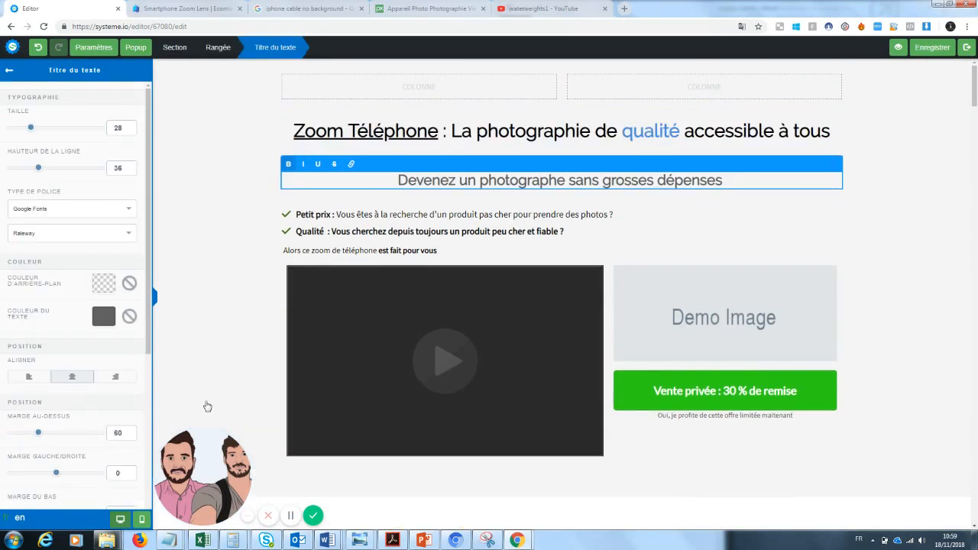
click(240, 354)
Select the video block and the section around it
scroll(617, 178, down, 2)
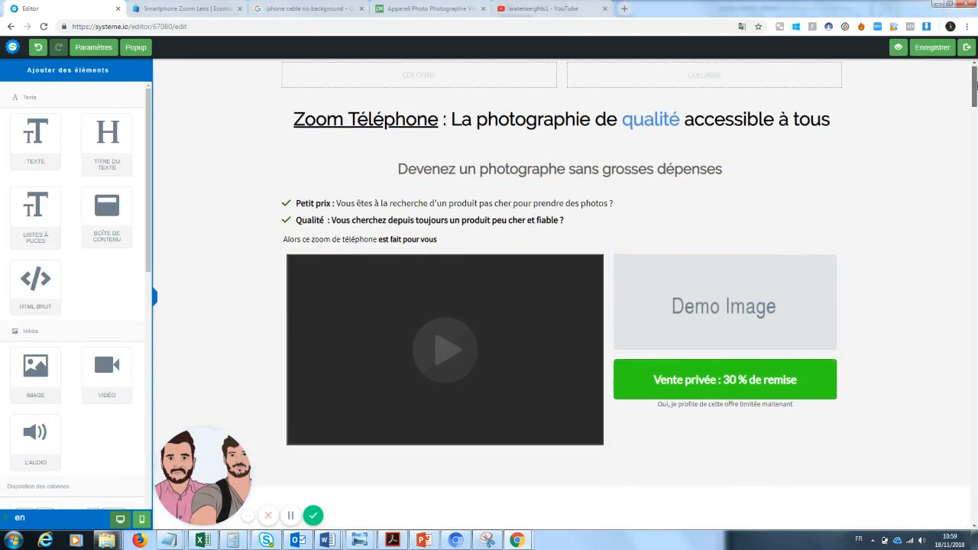
scroll(617, 179, up, 1)
click(498, 353)
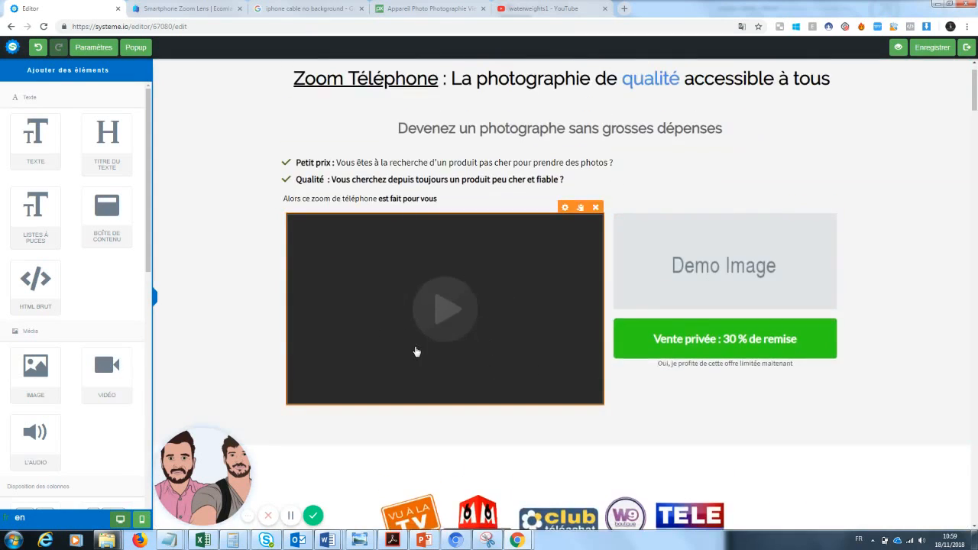
click(258, 120)
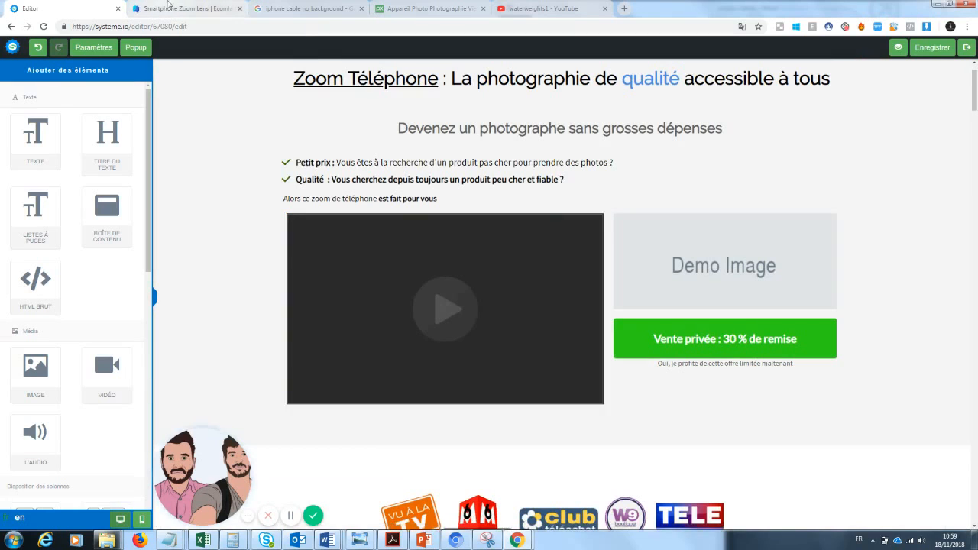
On the ecomlad Smartphone Zoom Lens product page, scroll down to the Ad Copy videos
click(171, 7)
drag(974, 81, 975, 87)
scroll(975, 86, down, 1)
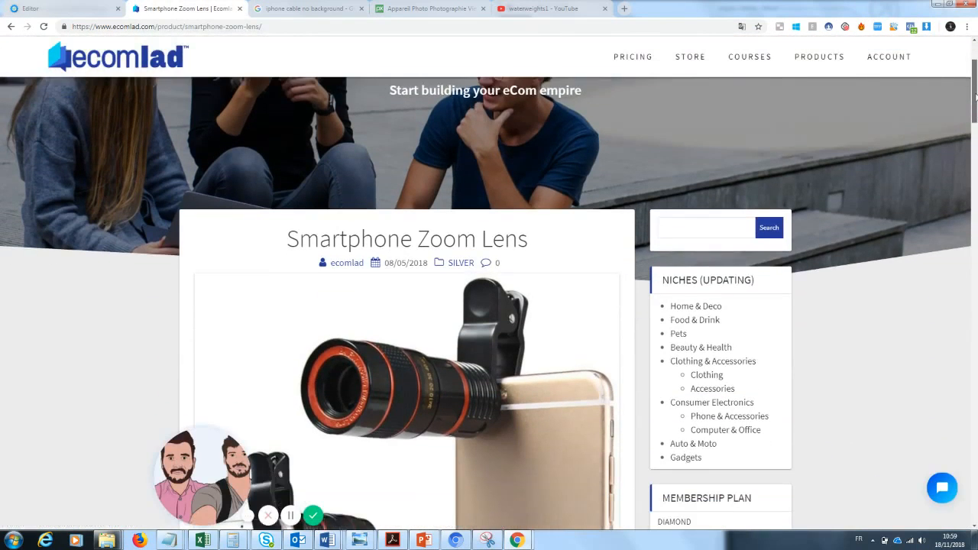
drag(188, 461, 39, 461)
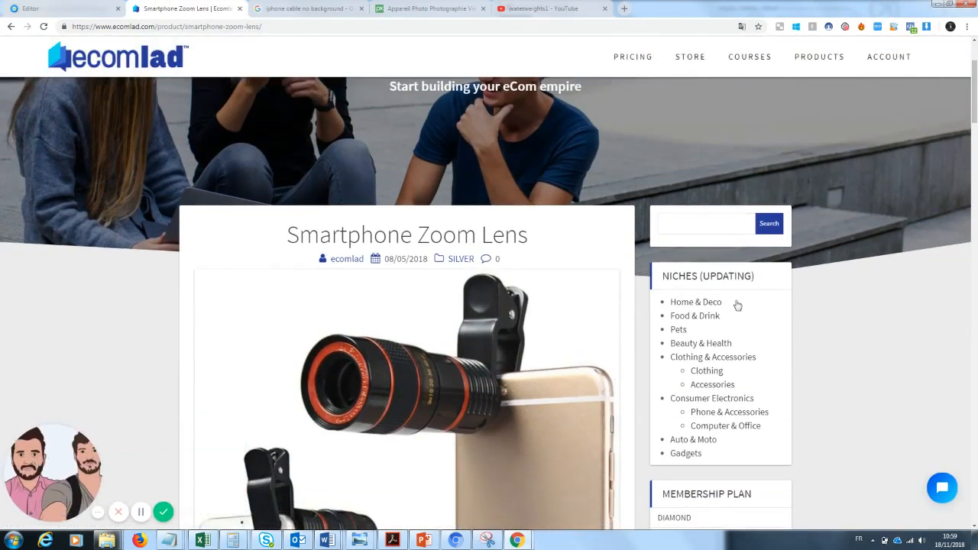
drag(974, 86, 972, 231)
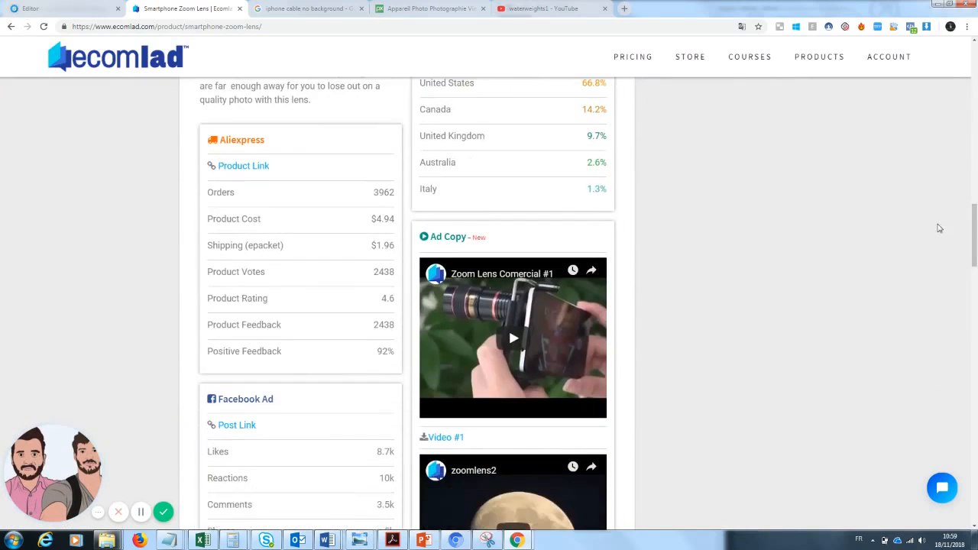
scroll(470, 369, down, 2)
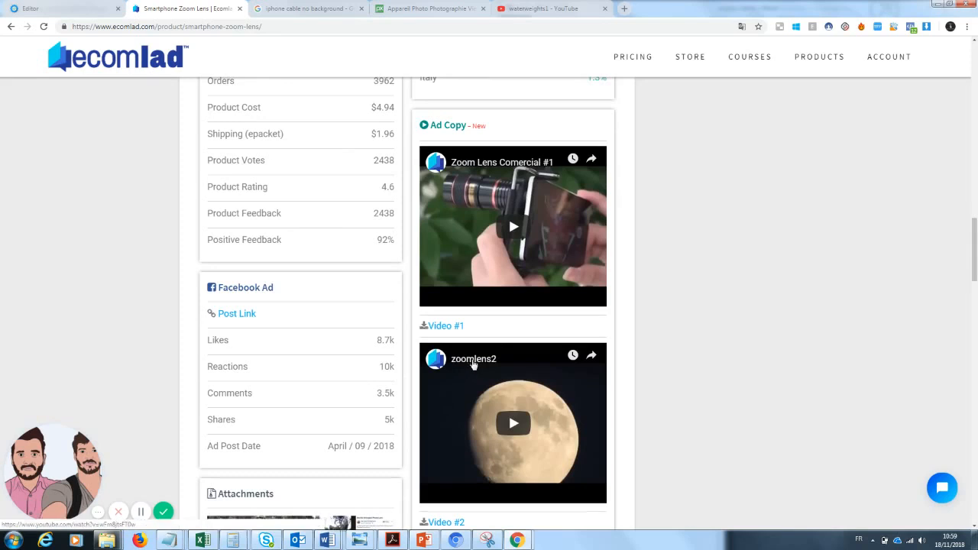
Copy the zoomlens2 video's YouTube URL, close its tab, and return to the Editor
click(469, 369)
click(238, 26)
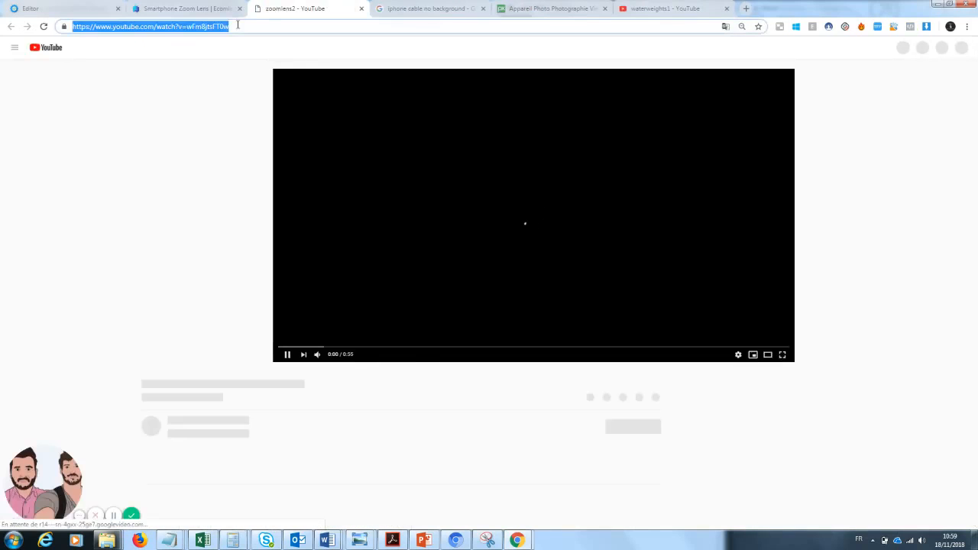
click(361, 8)
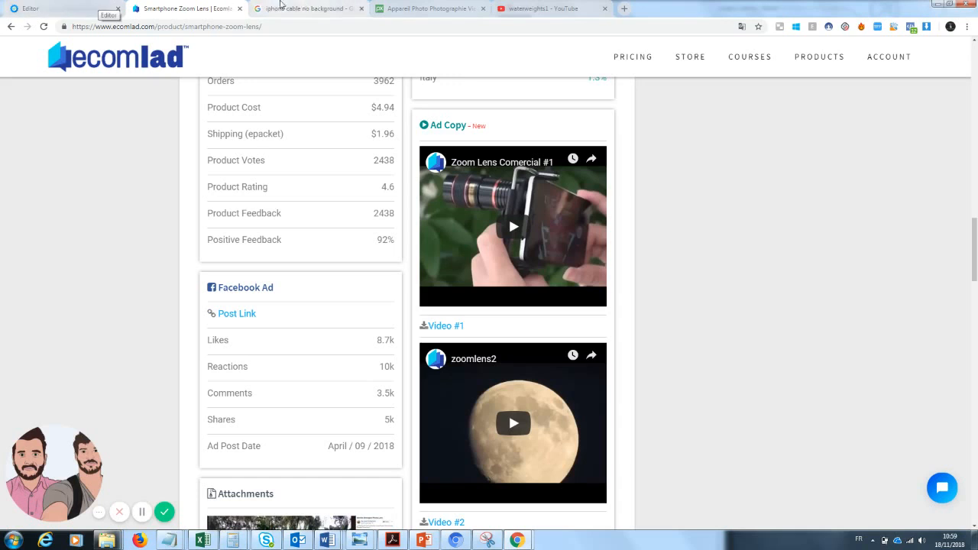
click(100, 6)
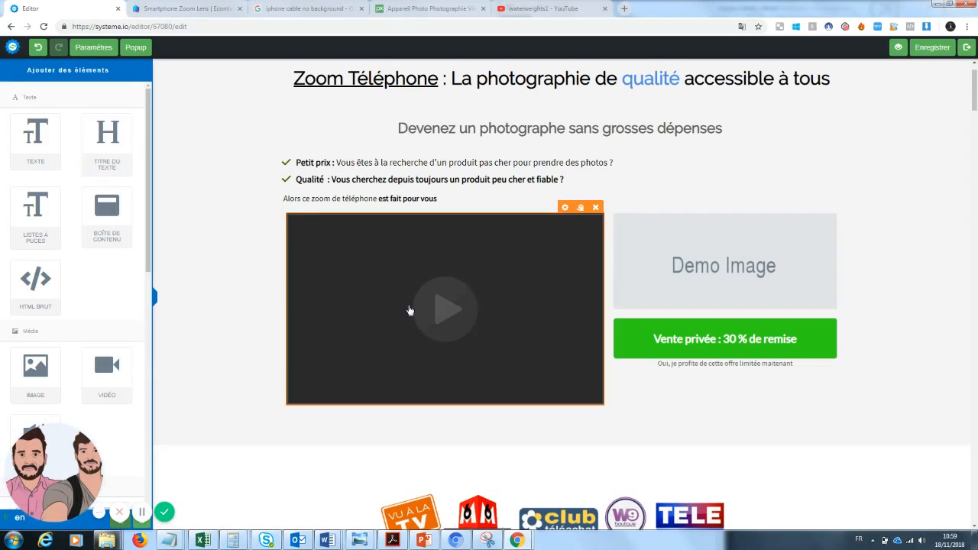
Paste the zoomlens2 link into the video's URL YouTube field, save with Enregistrer, and preview
click(564, 207)
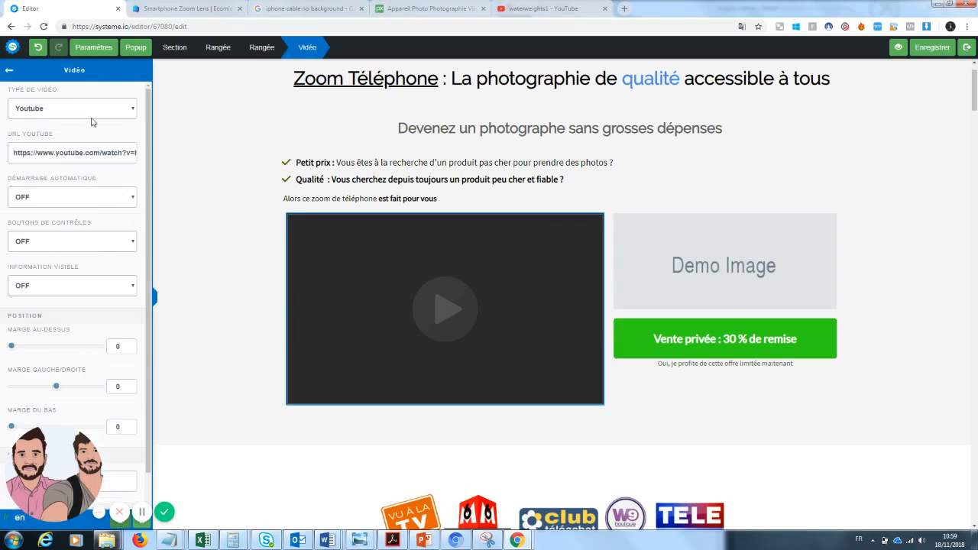
triple_click(89, 151)
key(ctrl+v)
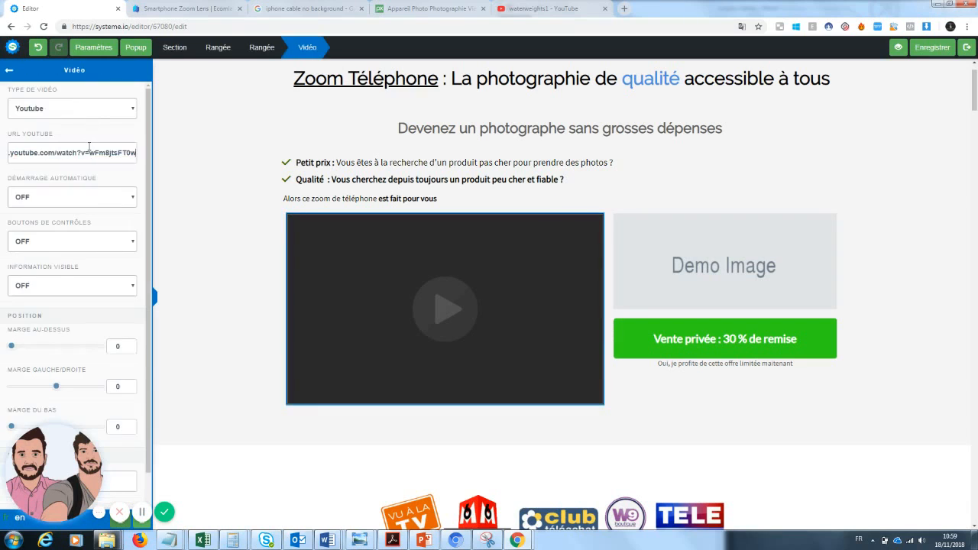
click(935, 53)
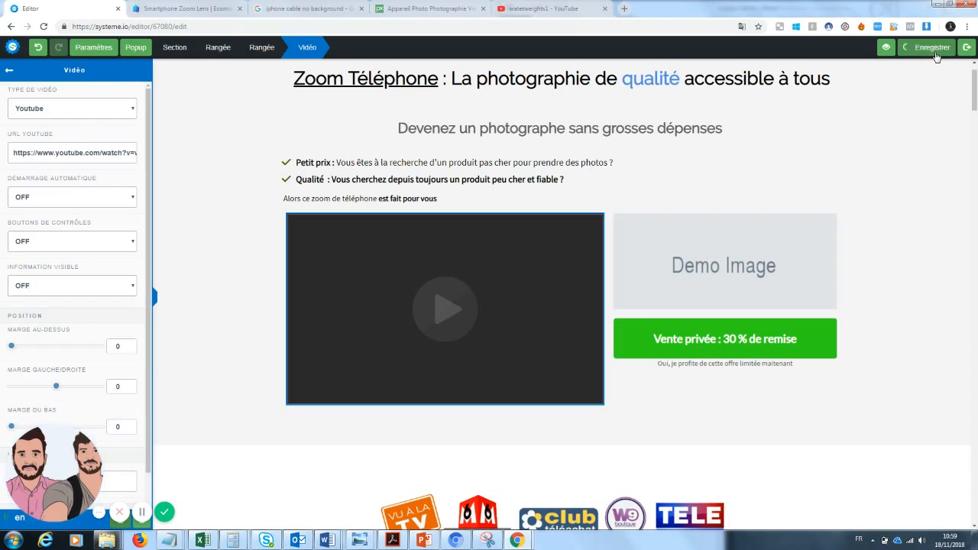
click(899, 50)
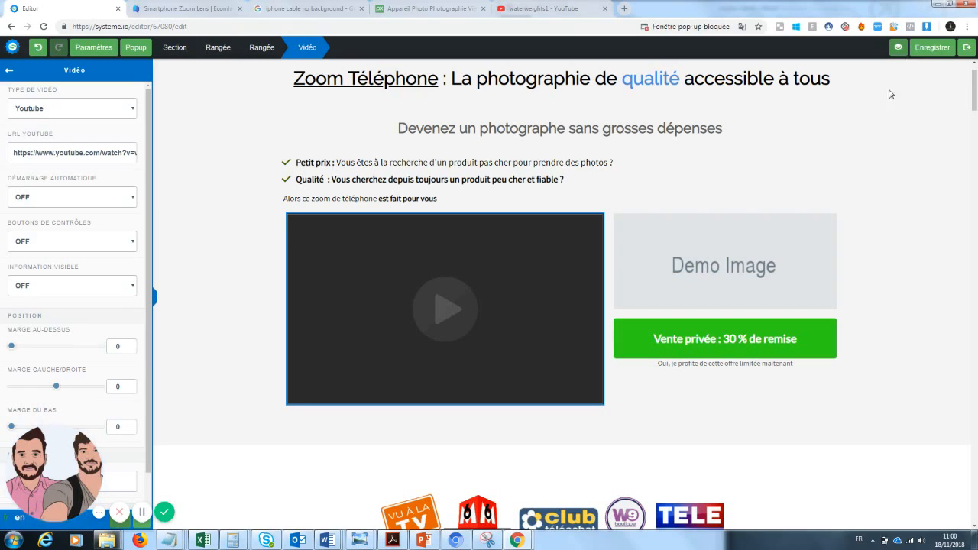
click(690, 26)
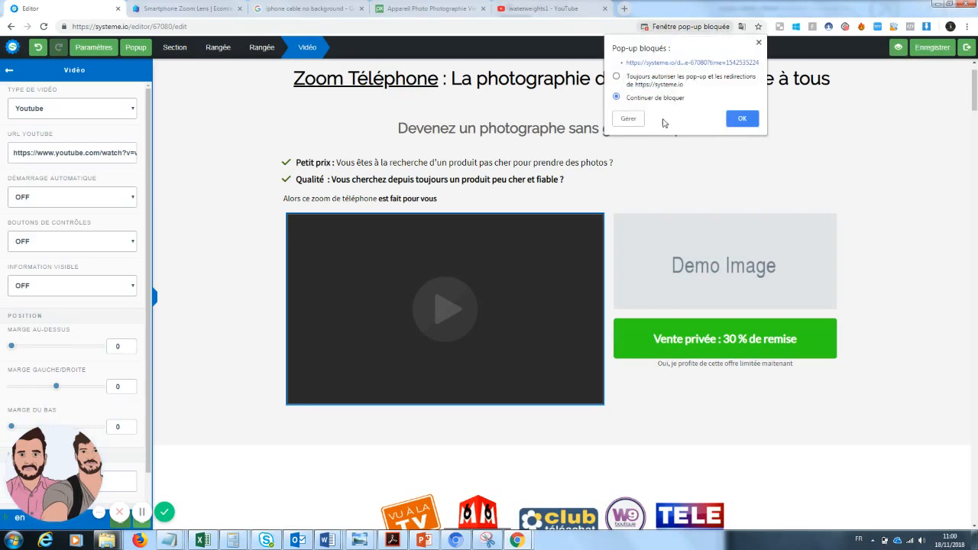
Dismiss the pop-up notice and exit popup, check the zoomlens2 video in the preview, return to the Editor
click(741, 119)
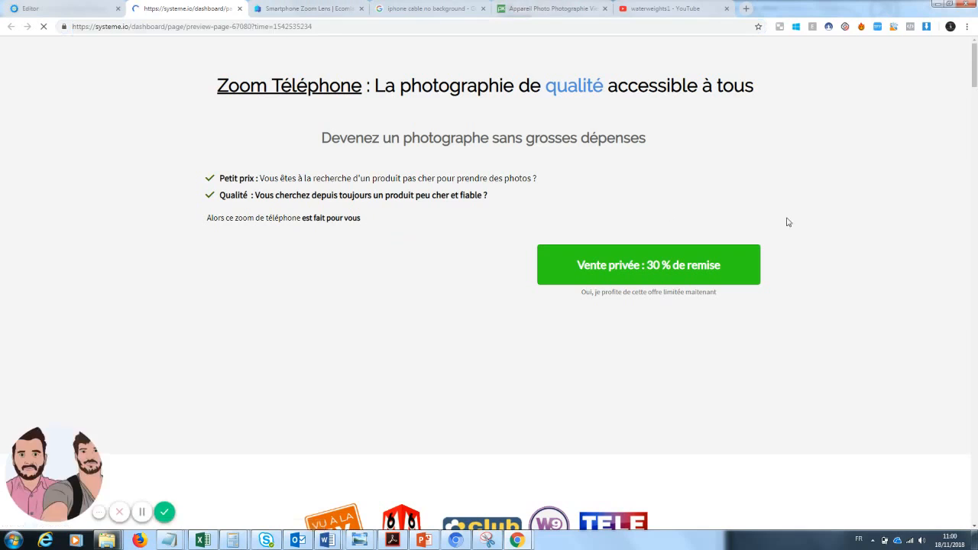
drag(975, 77, 975, 71)
click(627, 167)
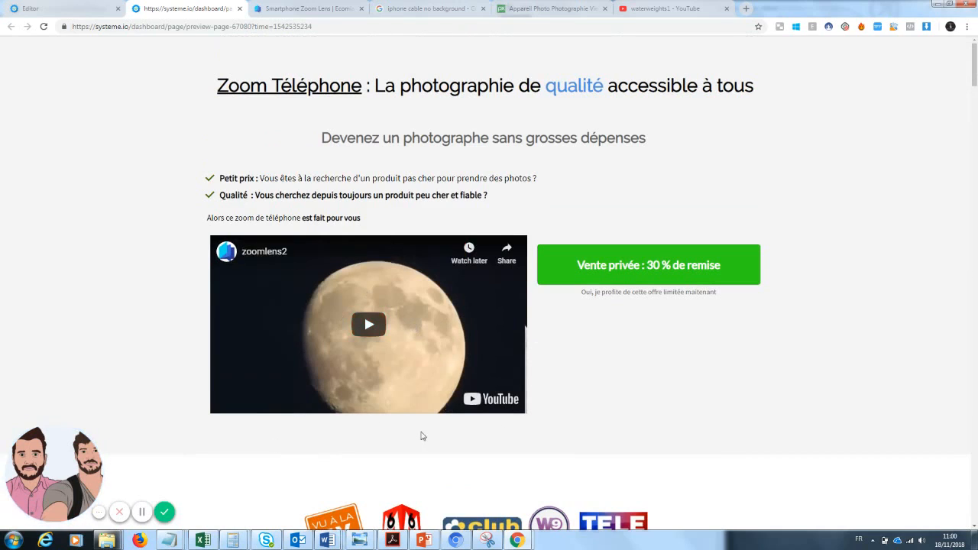
click(61, 8)
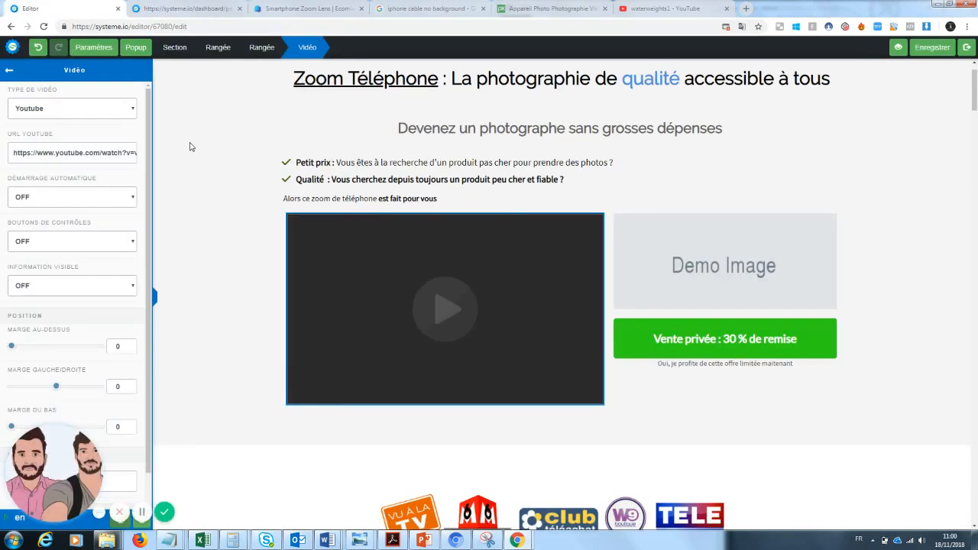
Drag a Texte element below the video and replace its Lorem ipsum with 'VU sur YOUTUBE !!'
click(11, 73)
drag(35, 134, 438, 421)
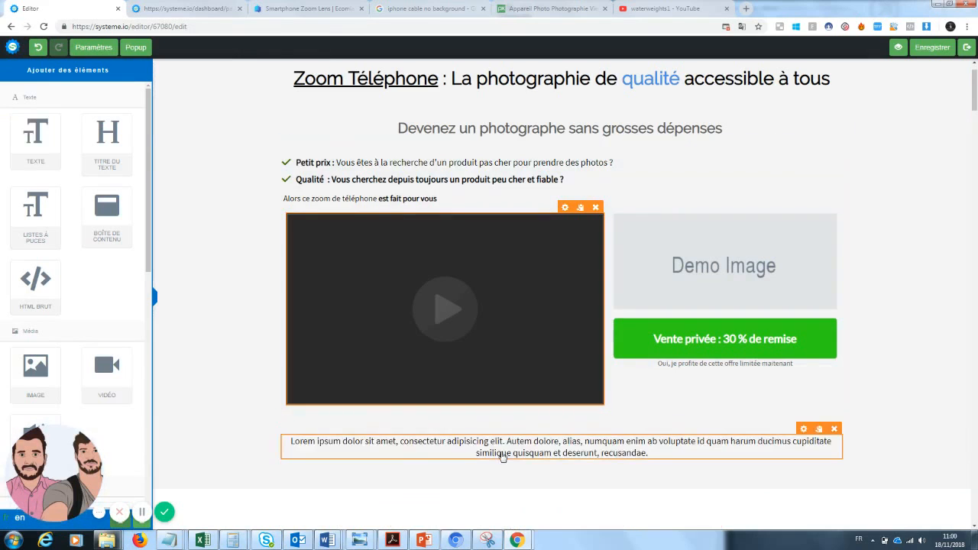
click(502, 456)
drag(665, 454, 285, 440)
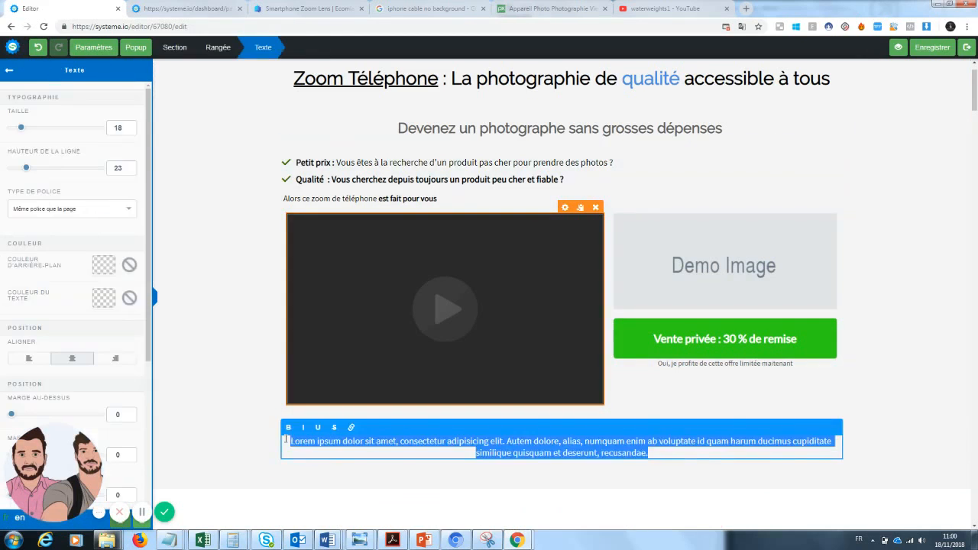
text(VU sur)
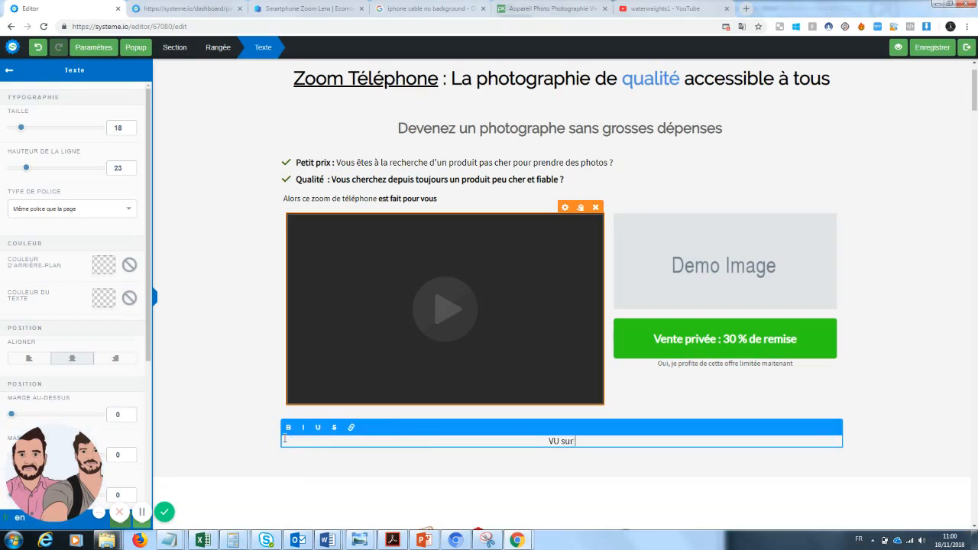
text( YOUTUBE !!)
drag(974, 94, 974, 107)
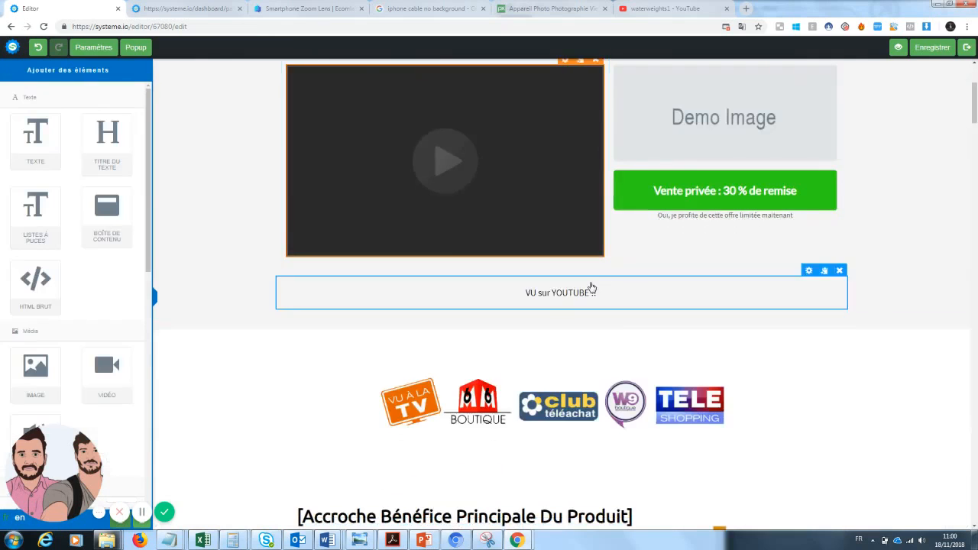
click(588, 289)
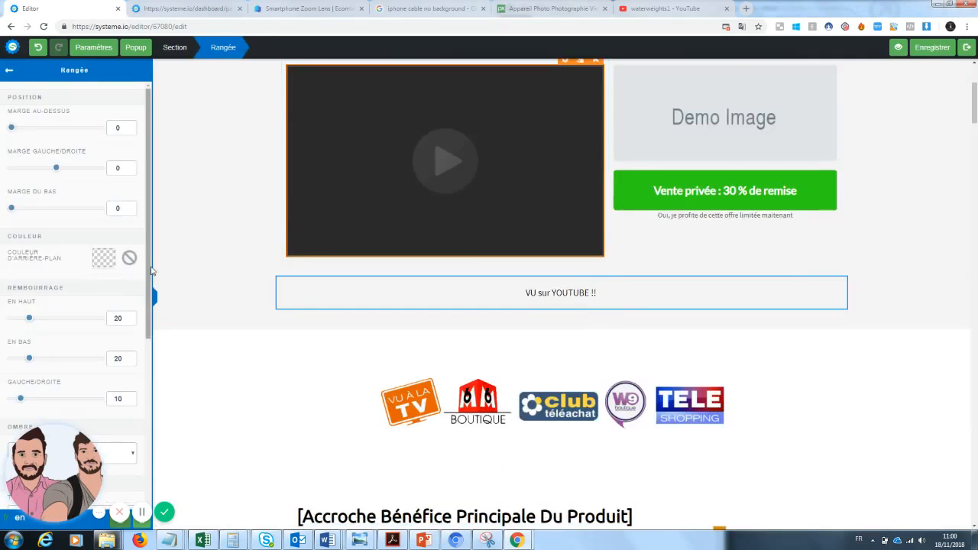
Insert a 1/3–2/3 Colonne row from Disposition des colonnes directly below the video
scroll(125, 289, down, 8)
drag(37, 461, 239, 463)
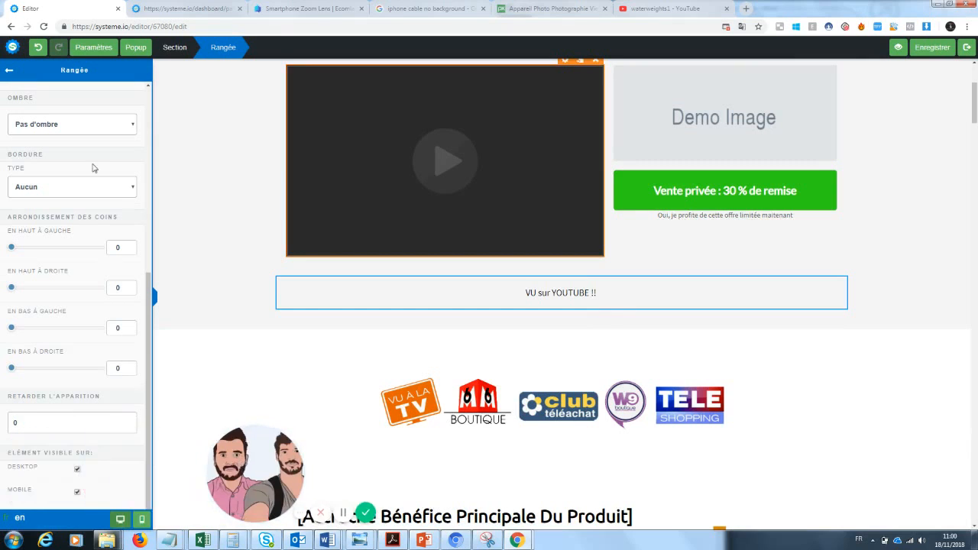
click(93, 47)
scroll(149, 308, down, 4)
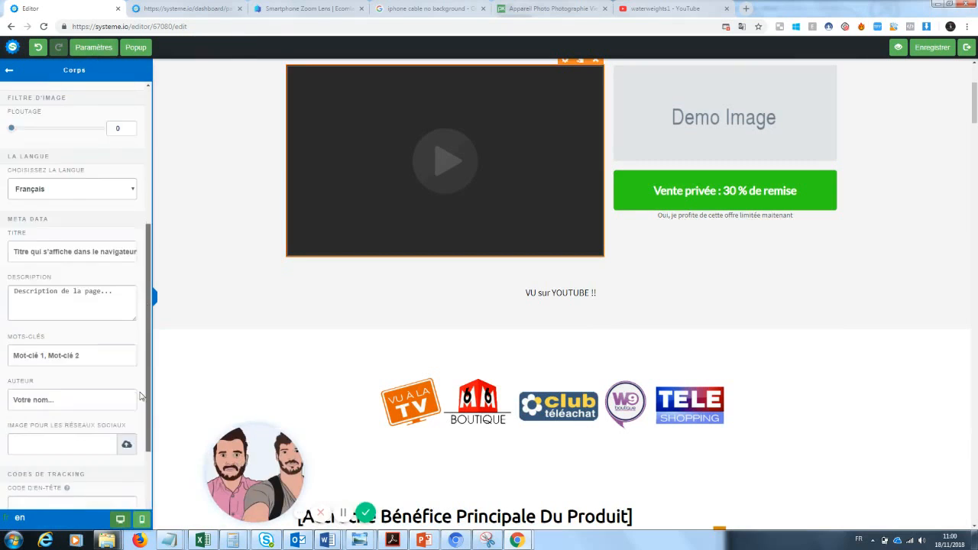
scroll(136, 163, up, 3)
click(105, 47)
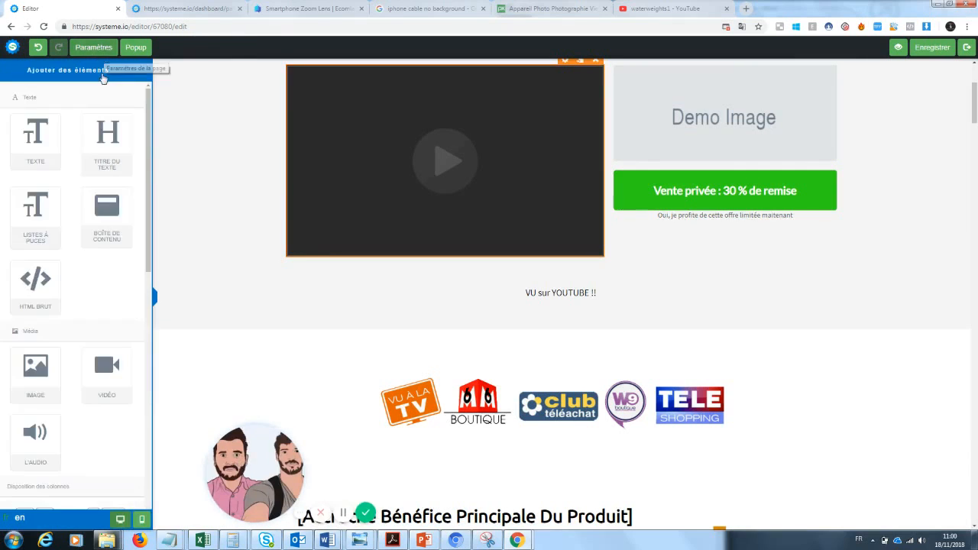
scroll(150, 283, down, 3)
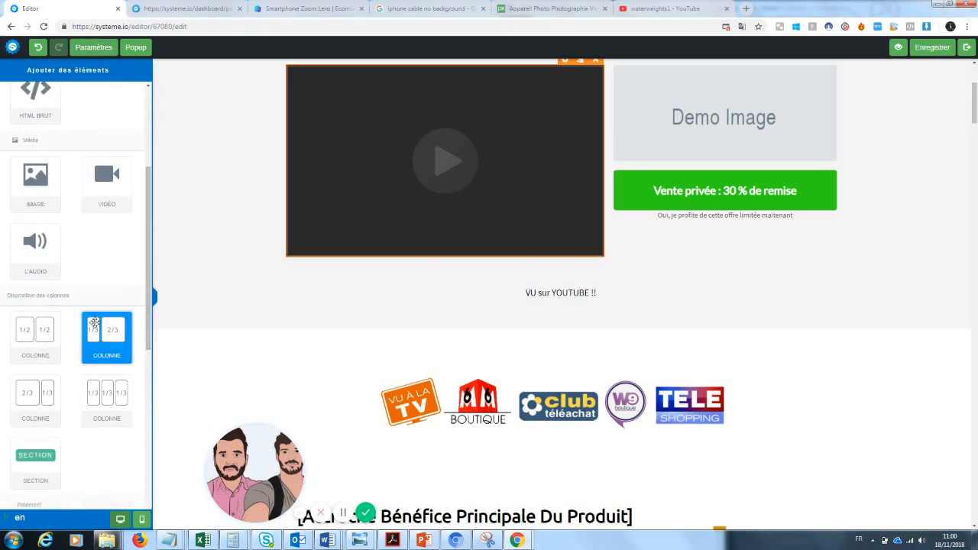
drag(107, 336, 519, 266)
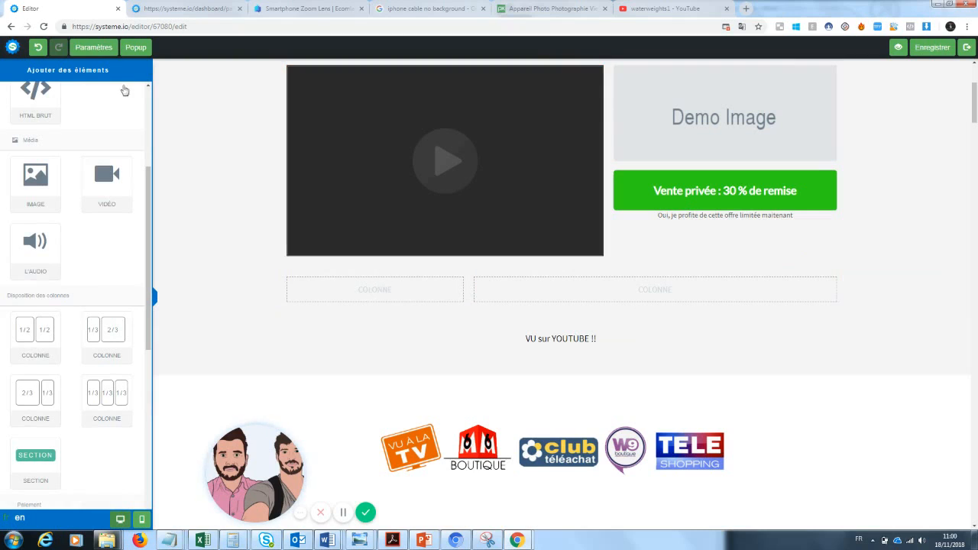
drag(147, 271, 150, 162)
Add a text block to the left column reading 'VU sur Youtube !!'
drag(36, 138, 389, 291)
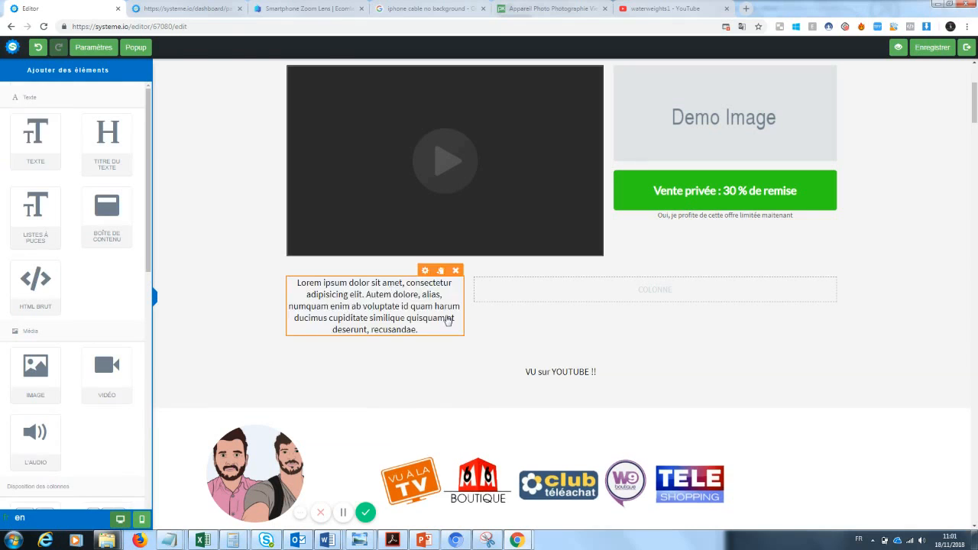
triple_click(447, 319)
key(BackSpace)
text(VU su)
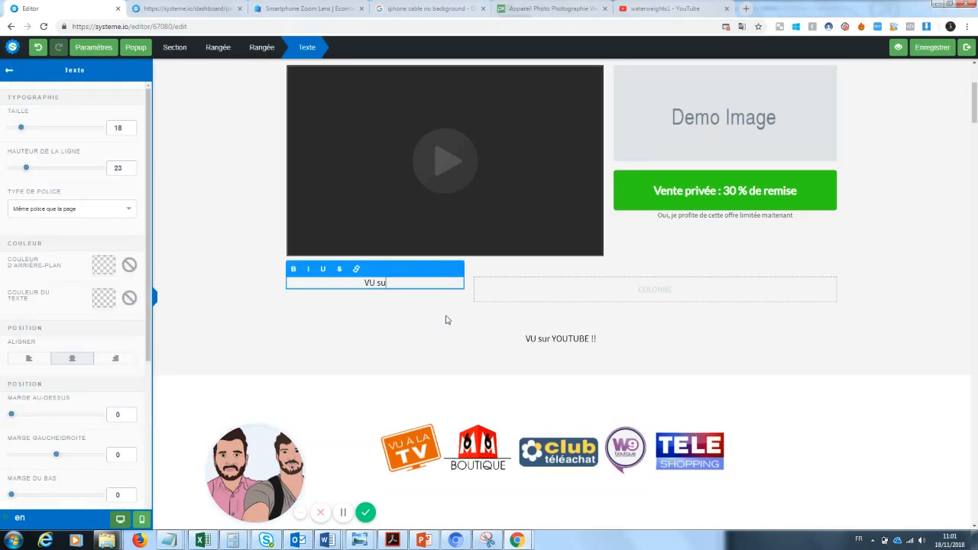
text(r Youtube !)
key(BackSpace)
click(464, 350)
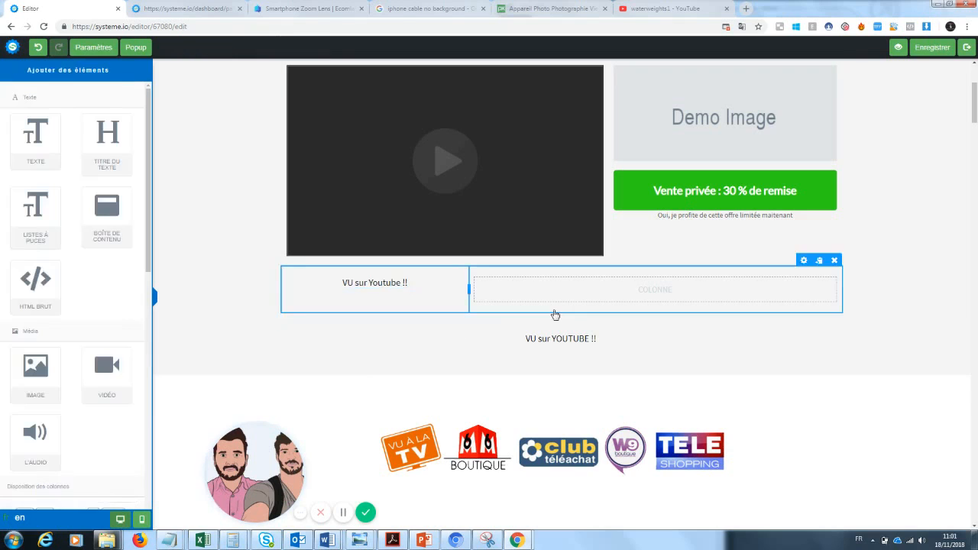
Add a text block to the right column reading 'Des milliers de clients déjàn satisfaits !'
drag(36, 136, 630, 296)
triple_click(622, 297)
key(BackSpace)
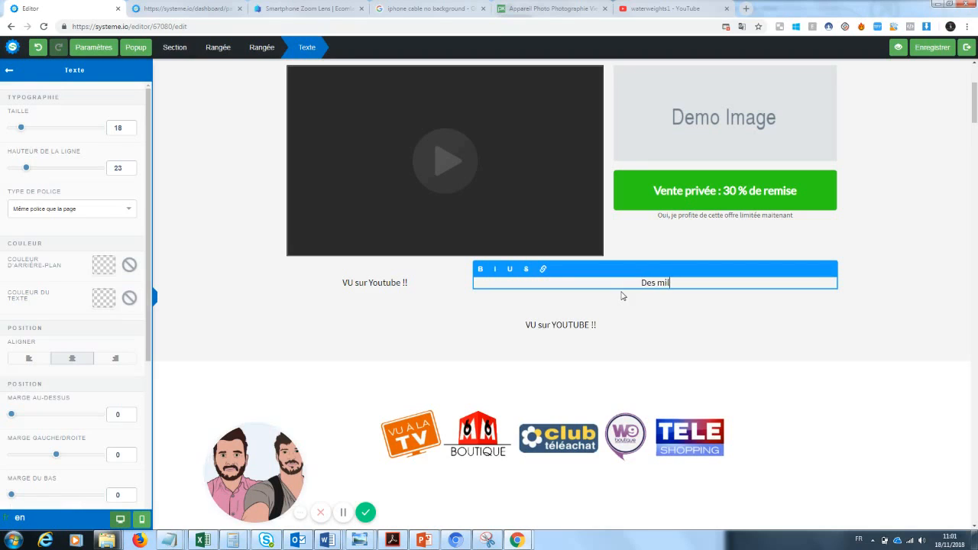
text(Des milliers de clients déjàn satis)
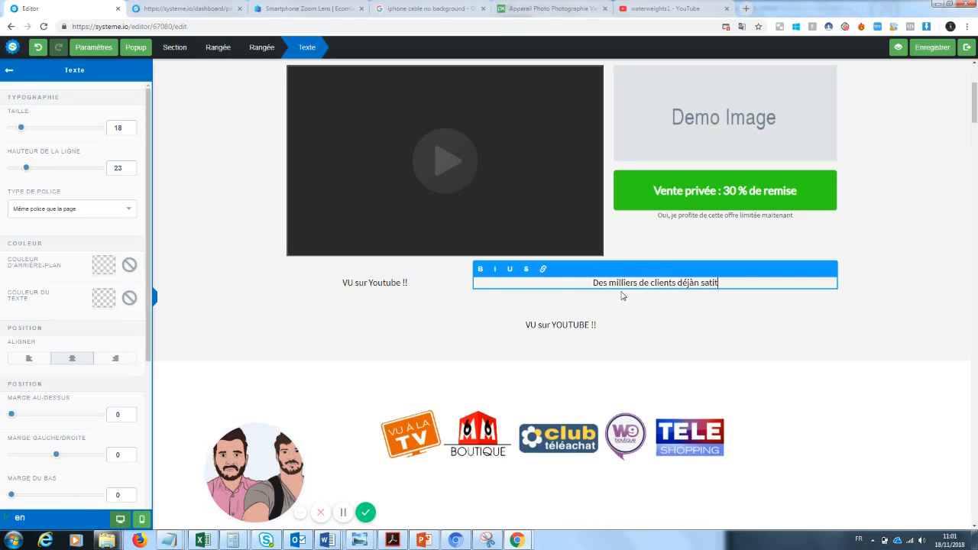
text(faits !)
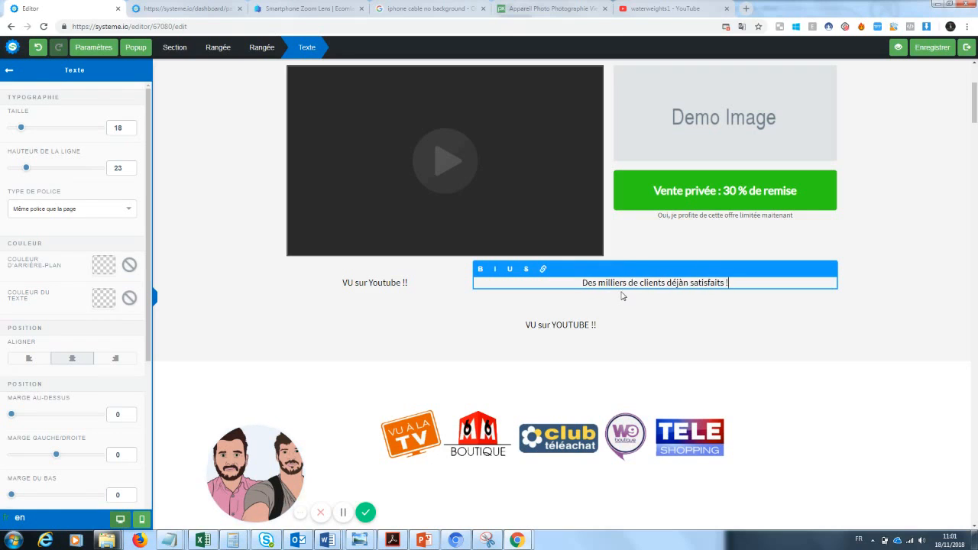
Delete the leftover duplicate YouTube text block
click(569, 345)
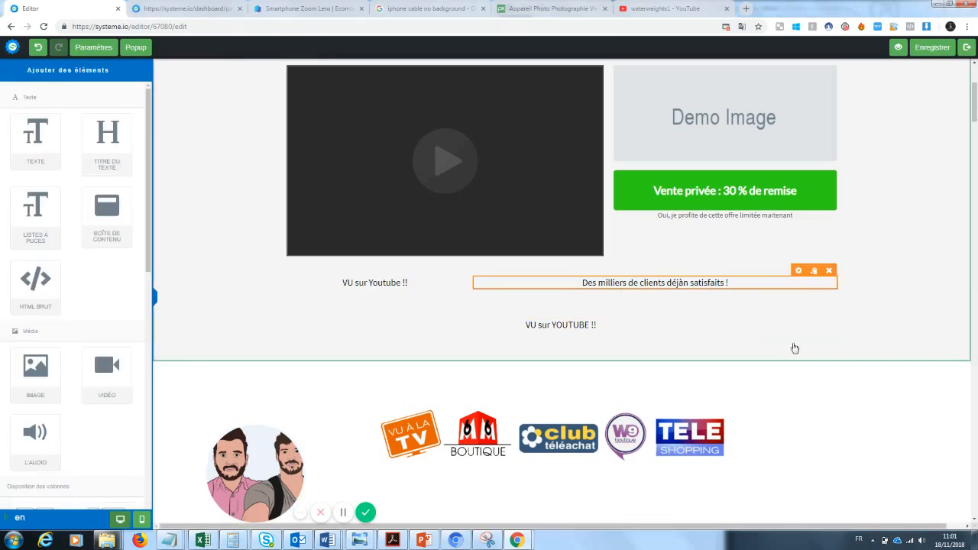
click(838, 303)
click(532, 83)
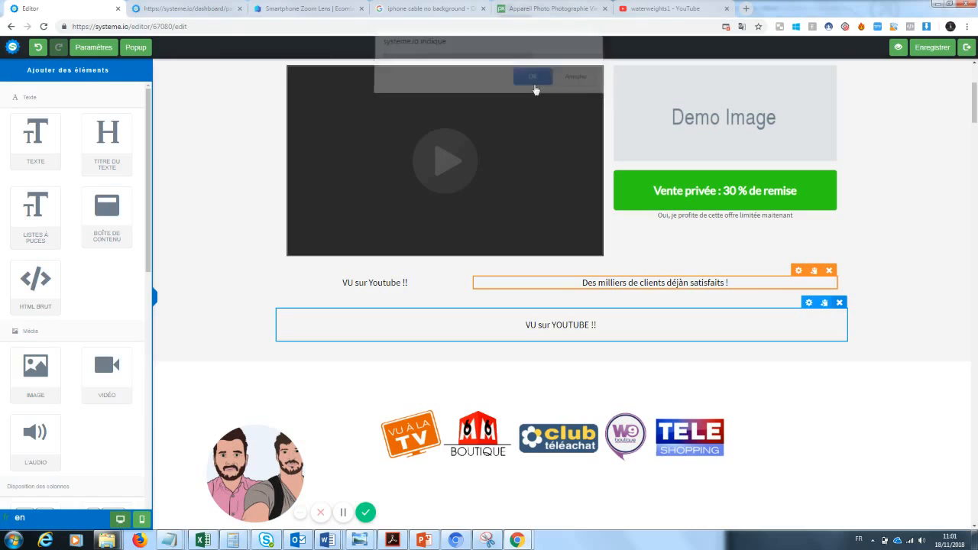
Set the 'VU sur Youtube !!' text to size 32 and colour it red
drag(413, 284, 330, 284)
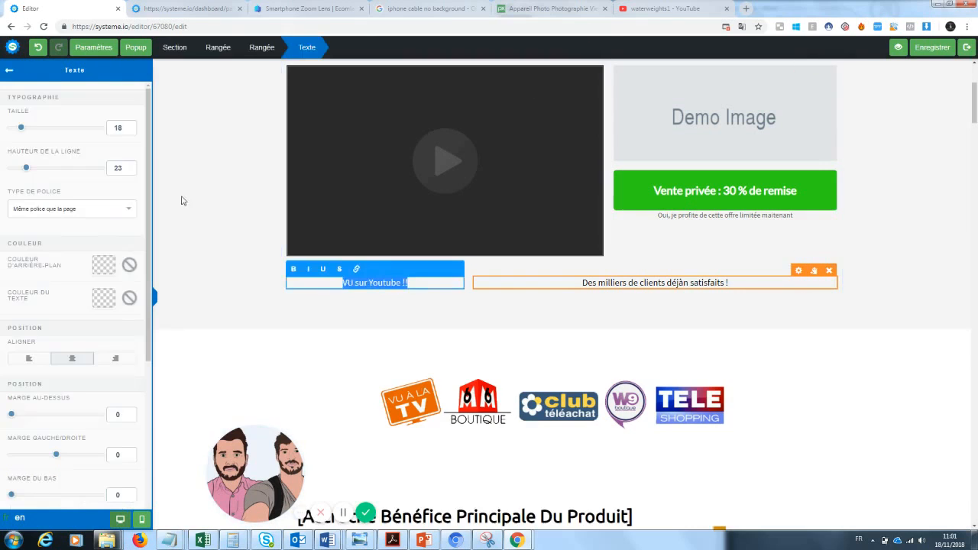
drag(33, 133, 36, 132)
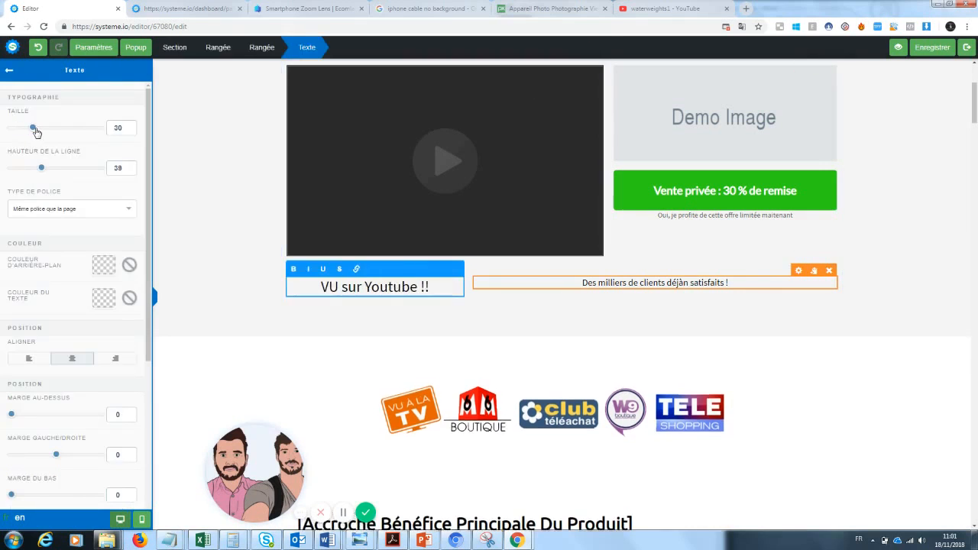
click(104, 298)
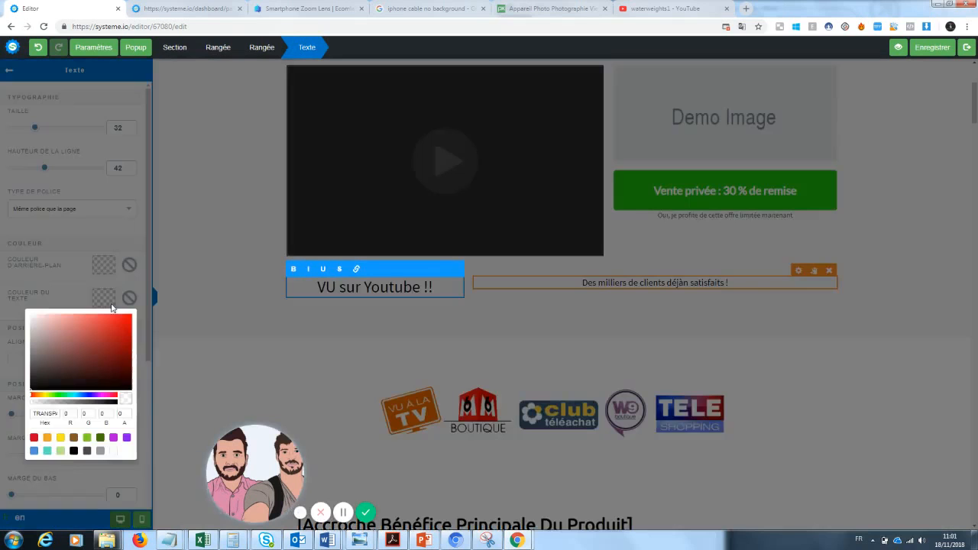
click(126, 325)
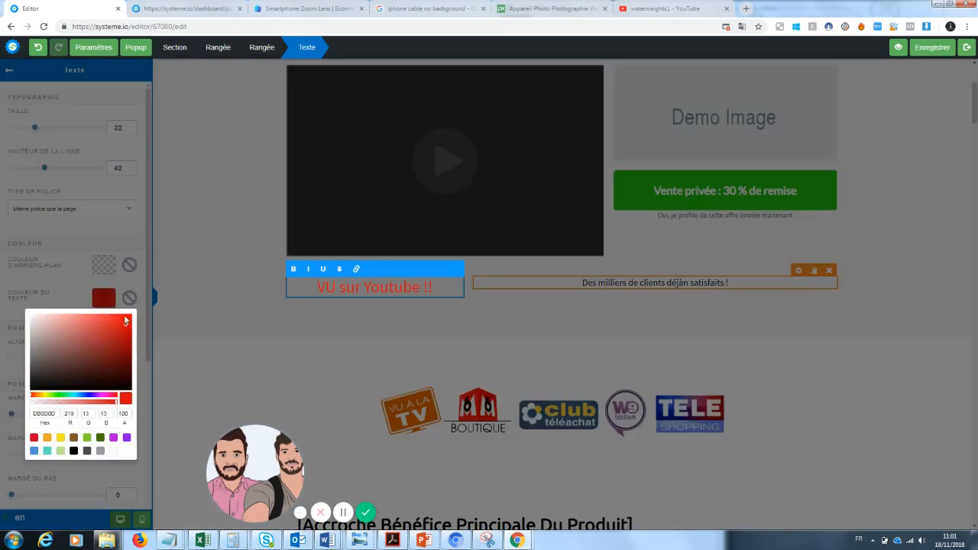
click(168, 288)
Make just the words 'VU sur' dark grey
drag(364, 286, 330, 287)
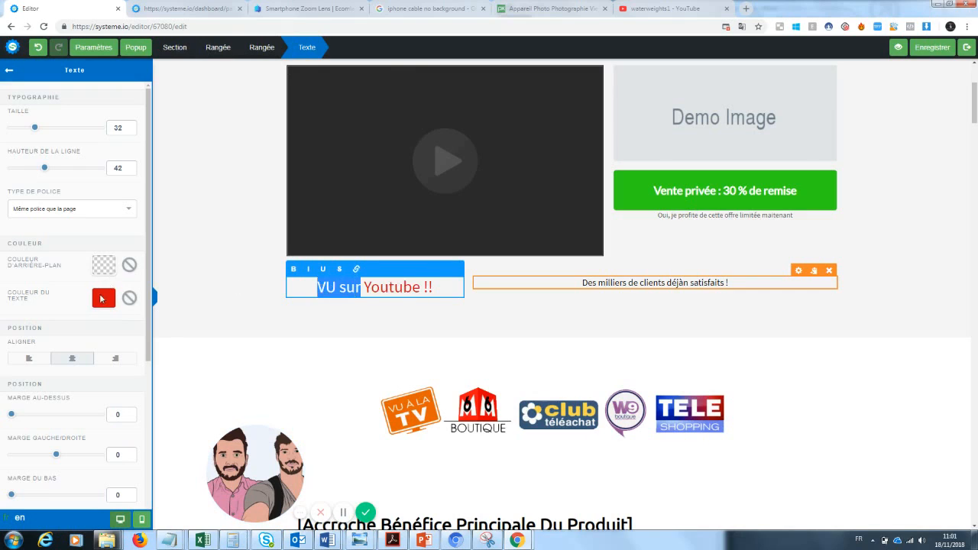
click(104, 304)
click(40, 370)
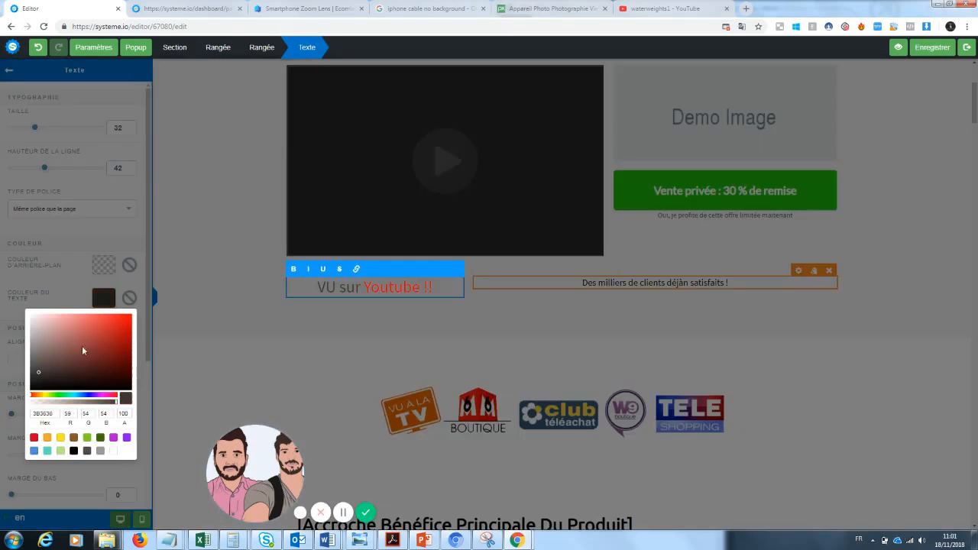
click(323, 322)
click(559, 313)
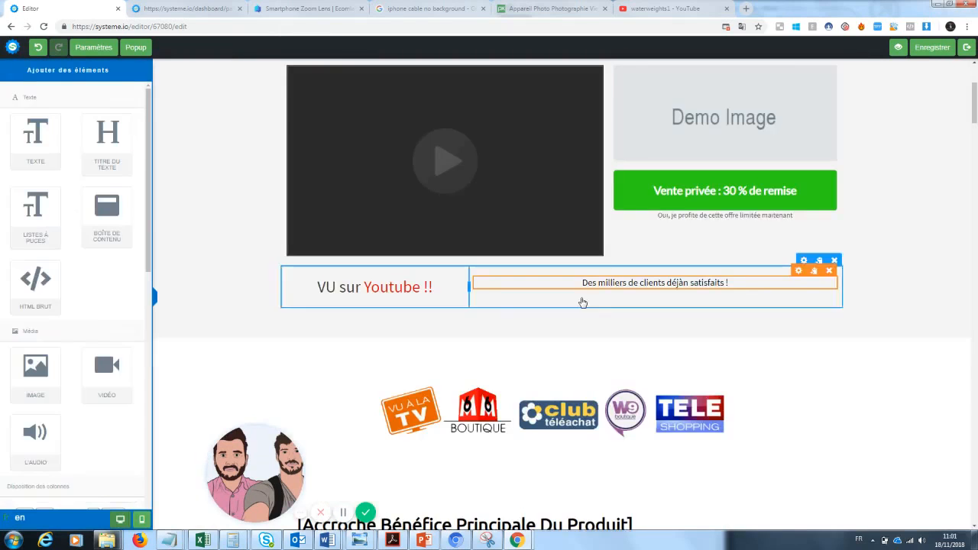
click(598, 276)
click(793, 358)
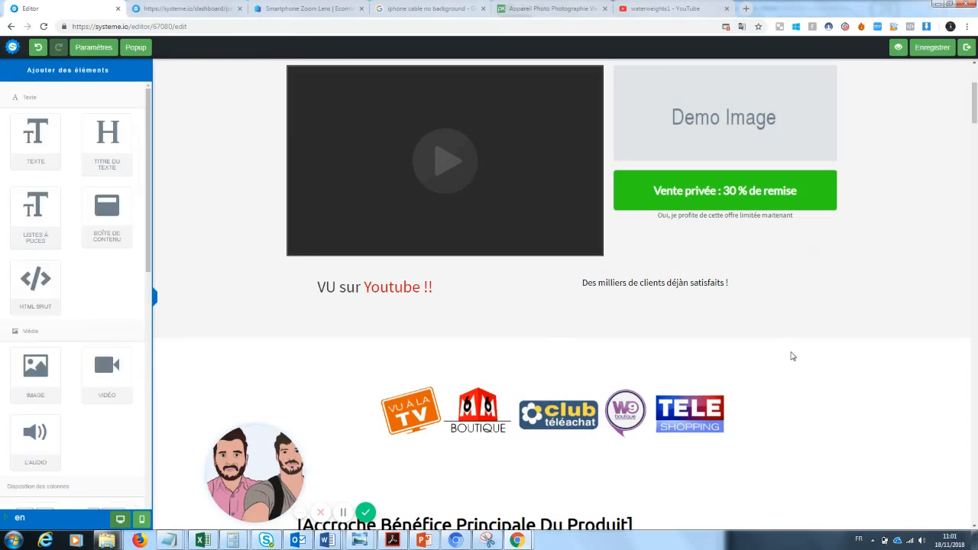
Replace the Demo Image with the zoomlenspic black-and-orange lens photo from Vos images
scroll(975, 84, up, 3)
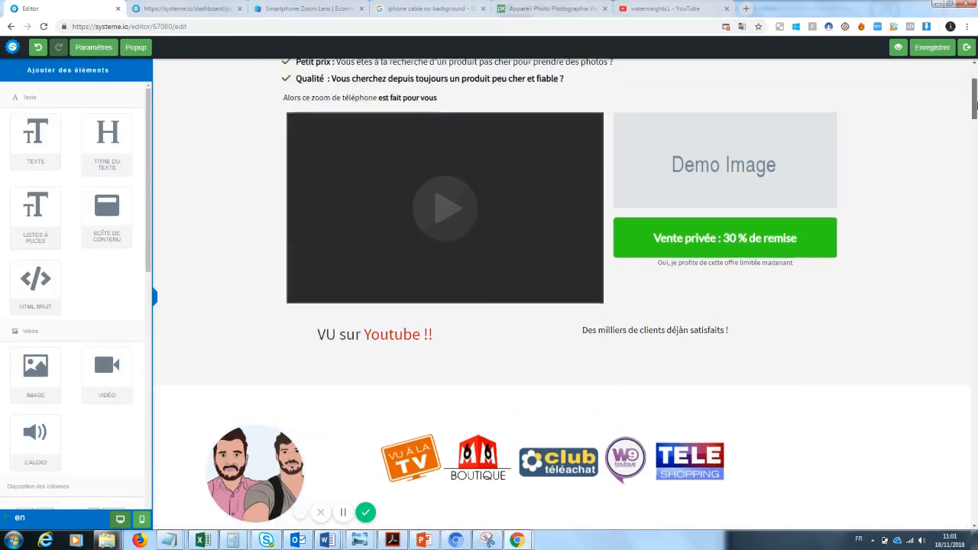
scroll(975, 92, down, 1)
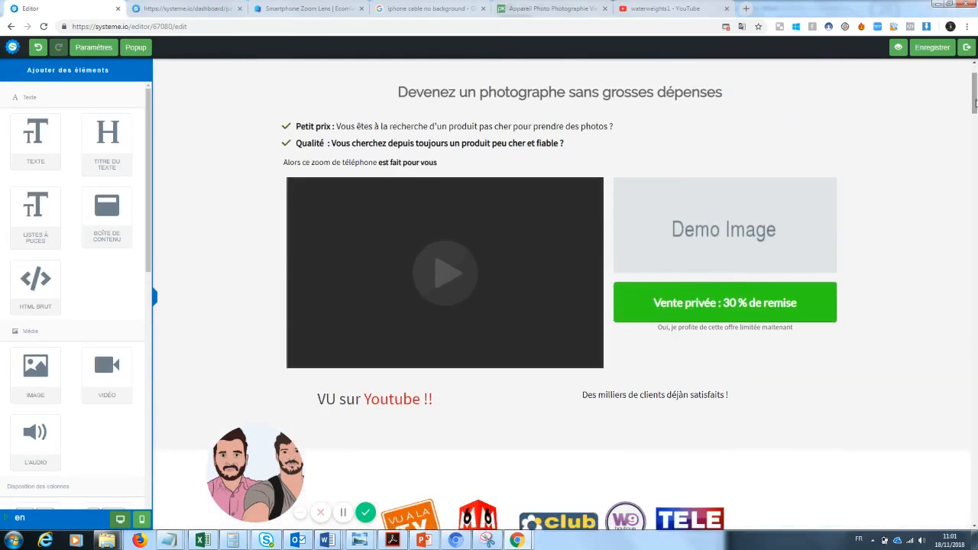
click(755, 232)
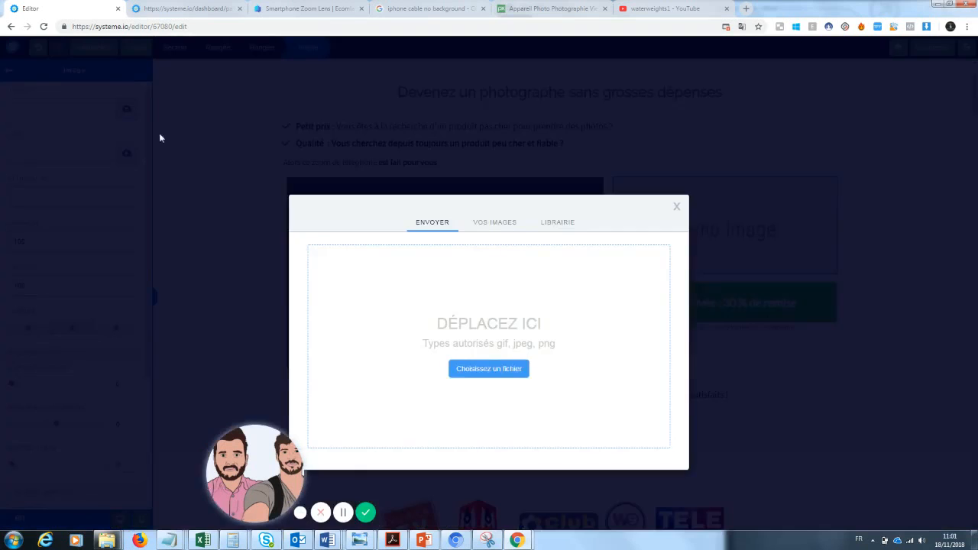
click(126, 109)
click(485, 226)
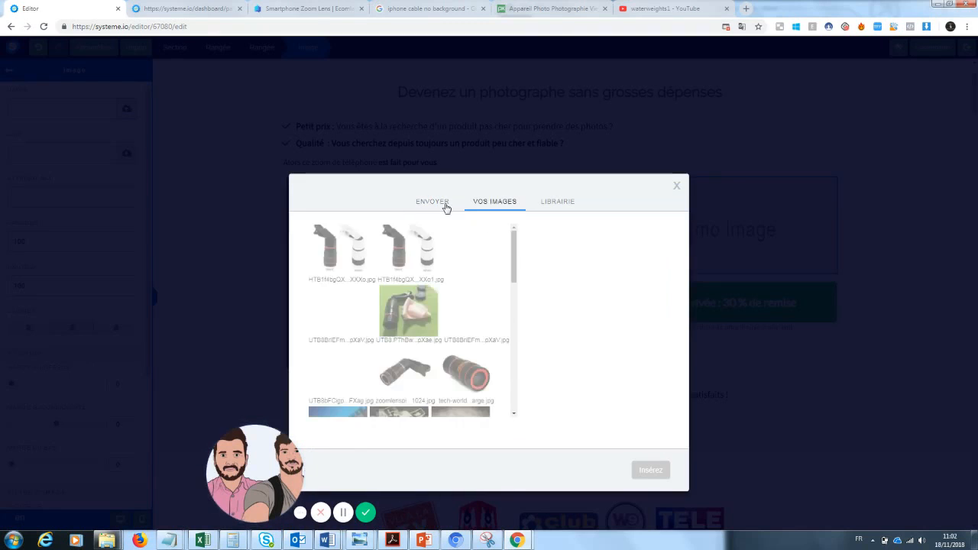
drag(262, 467, 97, 464)
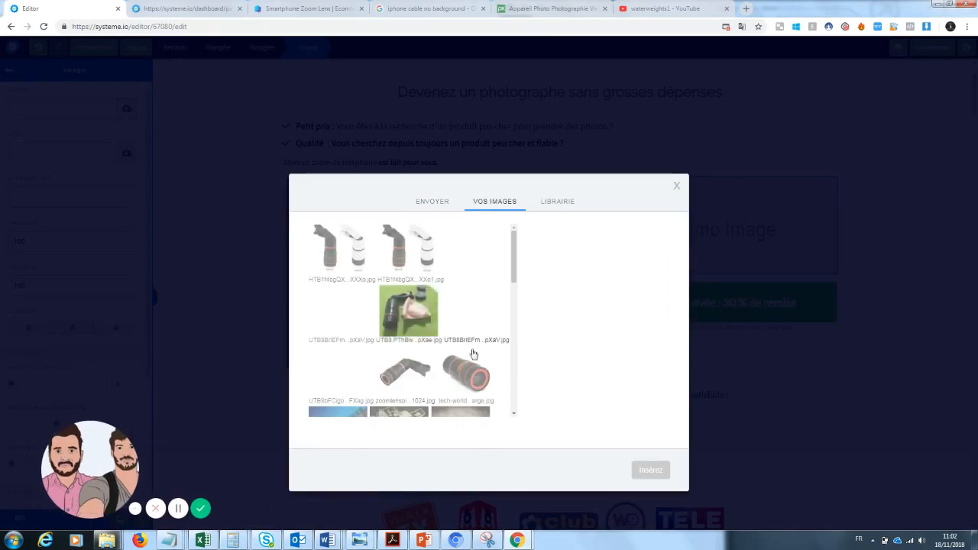
drag(515, 262, 515, 281)
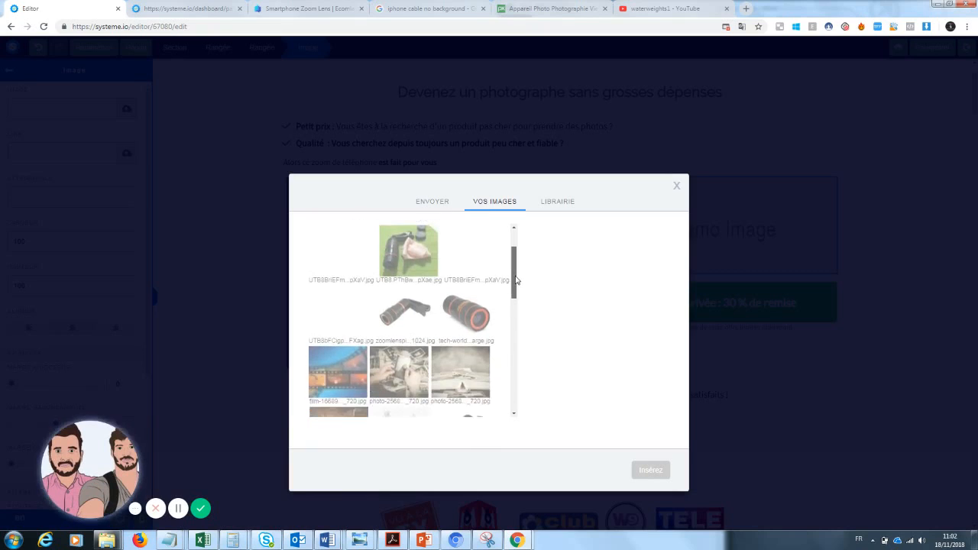
click(405, 312)
click(648, 473)
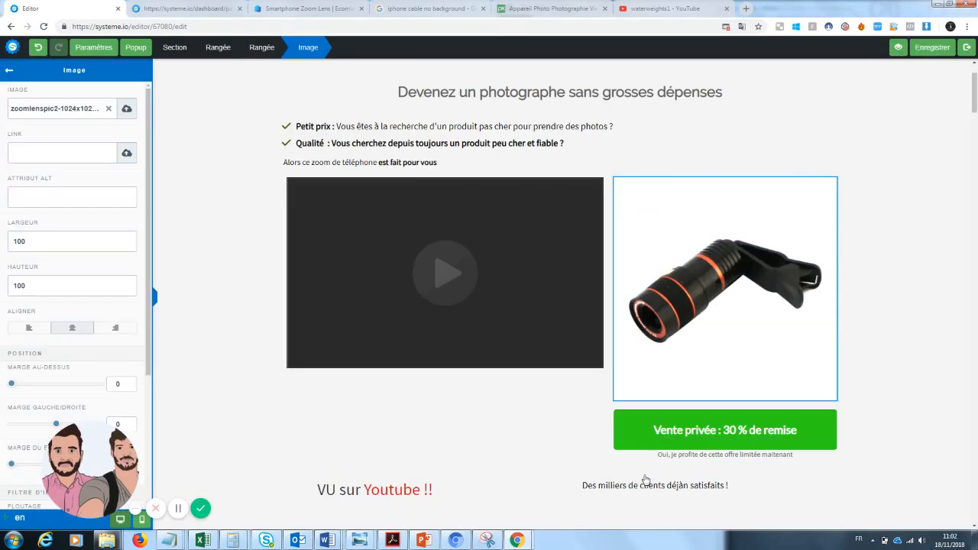
click(916, 269)
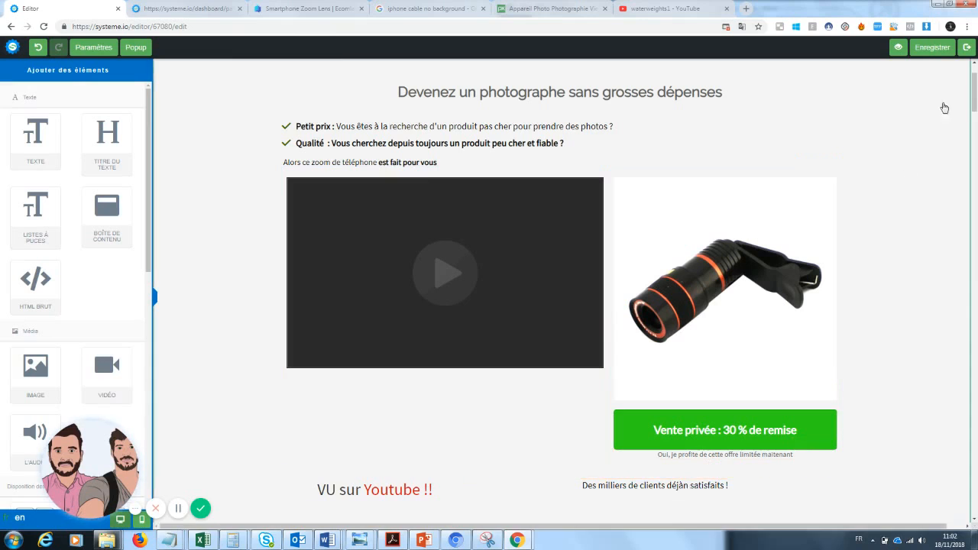
Add a three-column row below the taglines and delete the stray 'n' from 'déjàn'
scroll(974, 86, up, 1)
drag(975, 87, 975, 116)
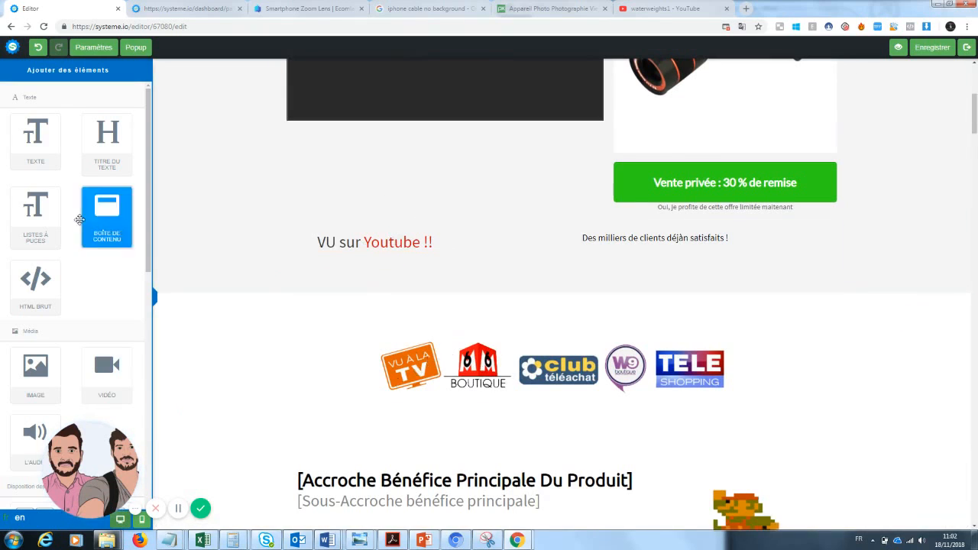
scroll(150, 175, down, 3)
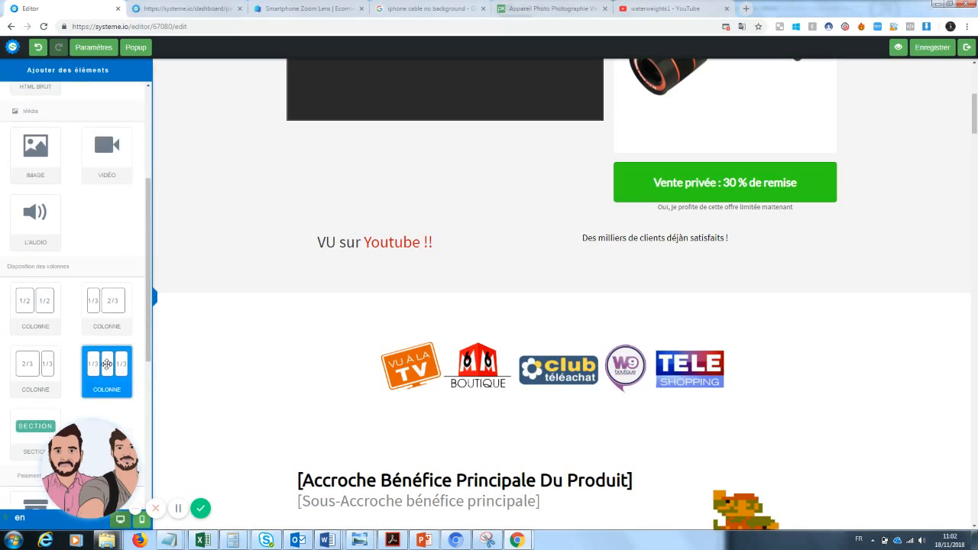
drag(446, 285, 428, 272)
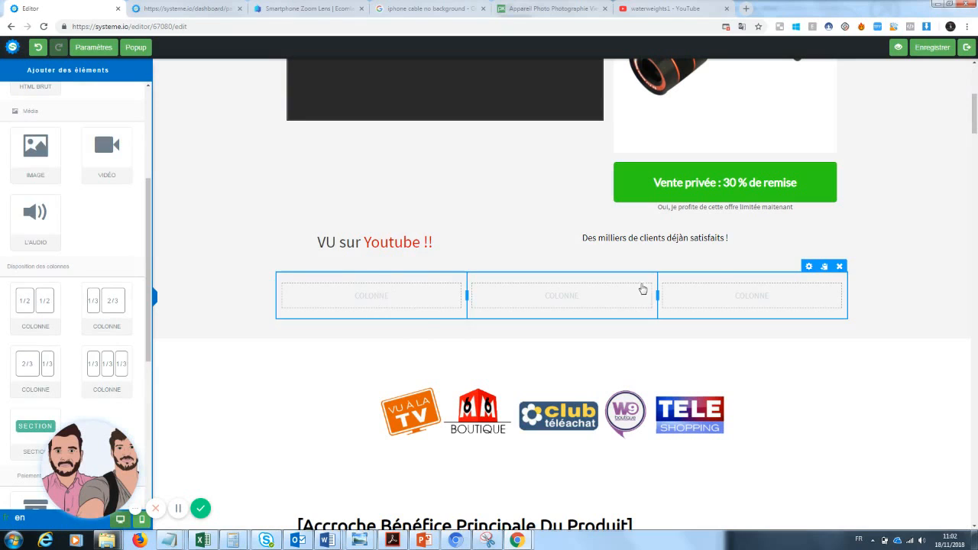
click(687, 238)
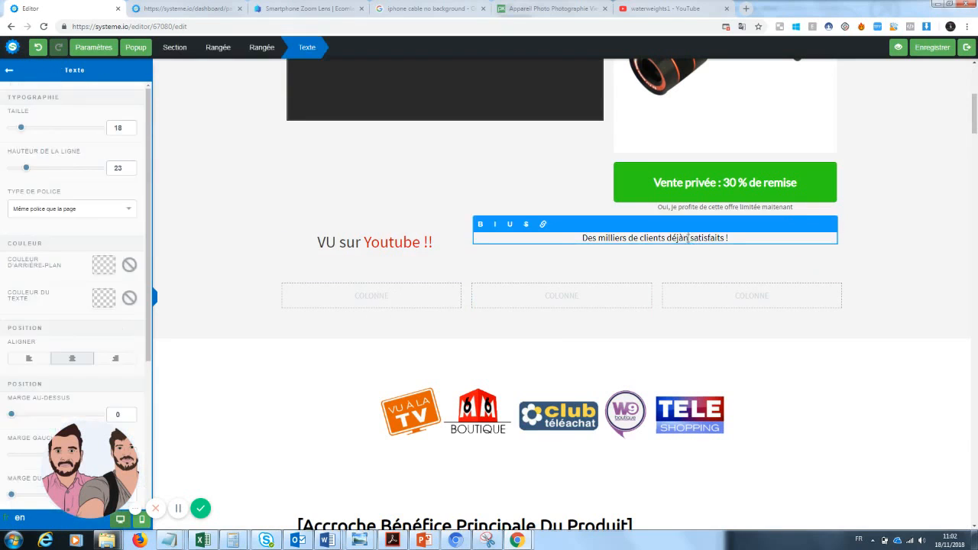
key(BackSpace)
Delete the empty three-column row and confirm with OK
click(389, 307)
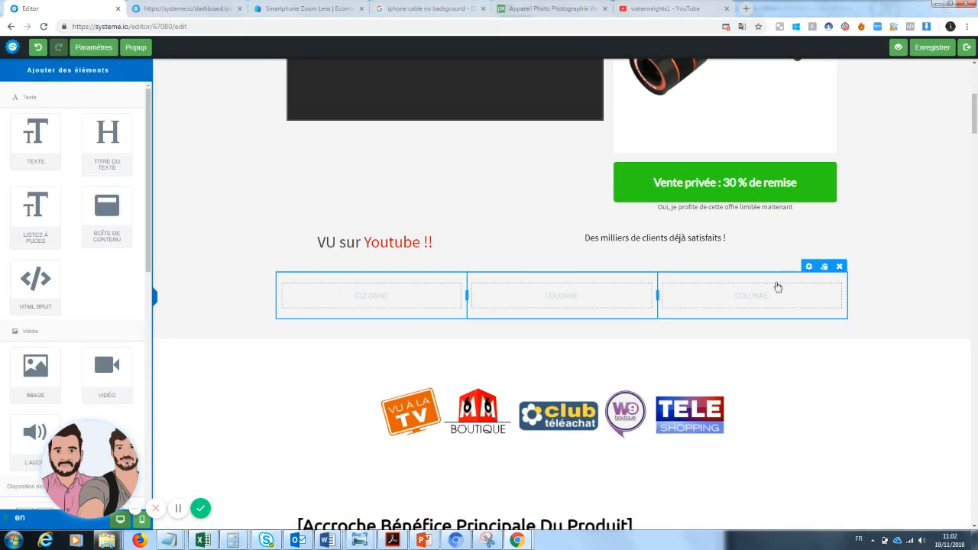
click(839, 267)
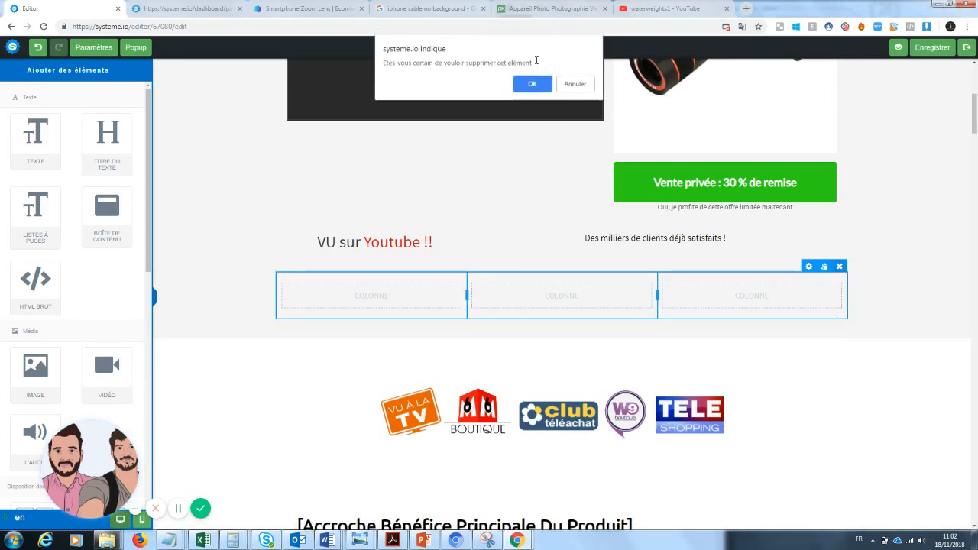
click(533, 84)
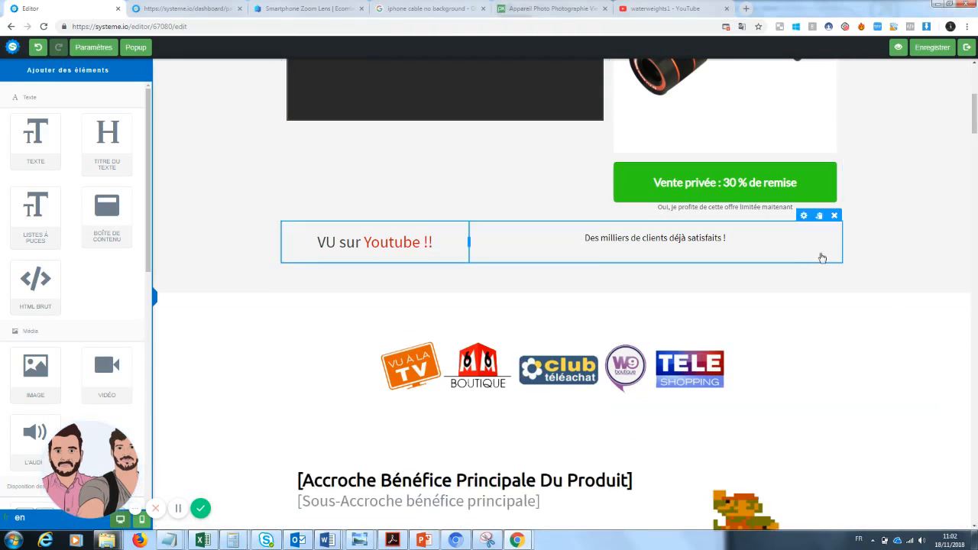
drag(974, 108, 974, 131)
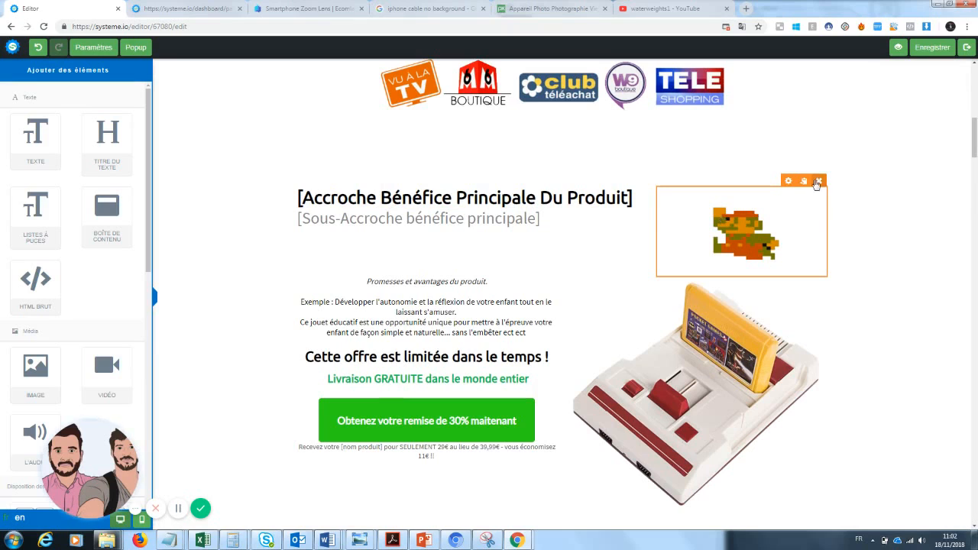
Replace the Mario pixel-art image with the tech-worlds lens photo from uploaded images
click(780, 225)
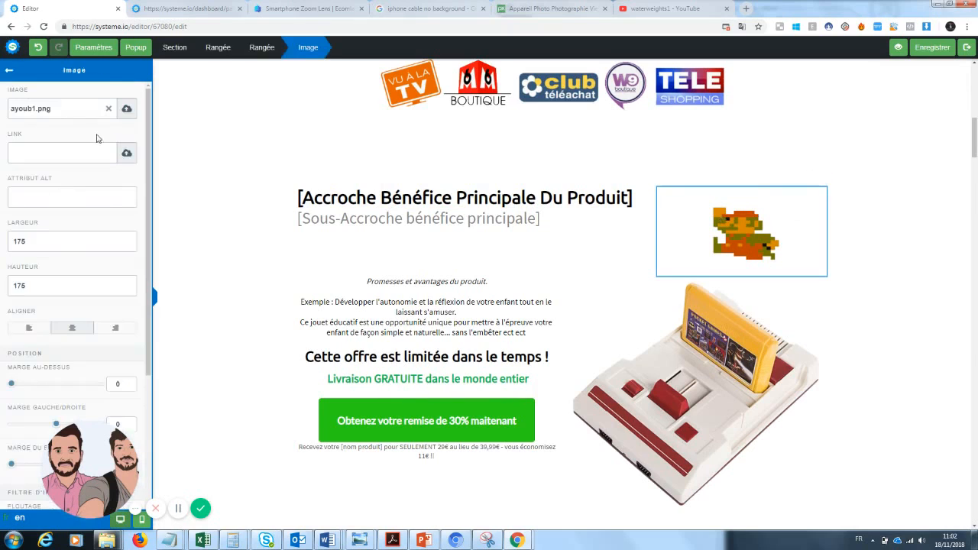
click(108, 110)
click(125, 111)
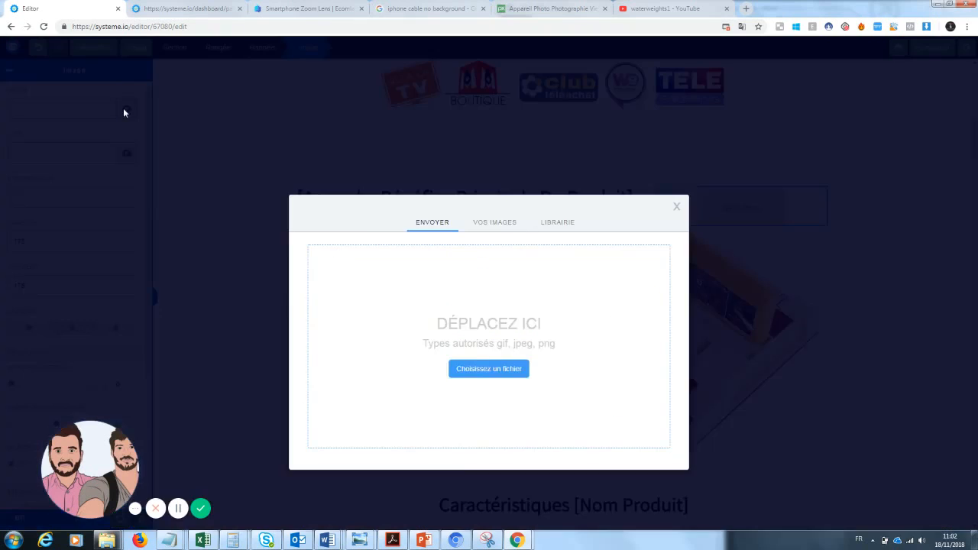
click(494, 223)
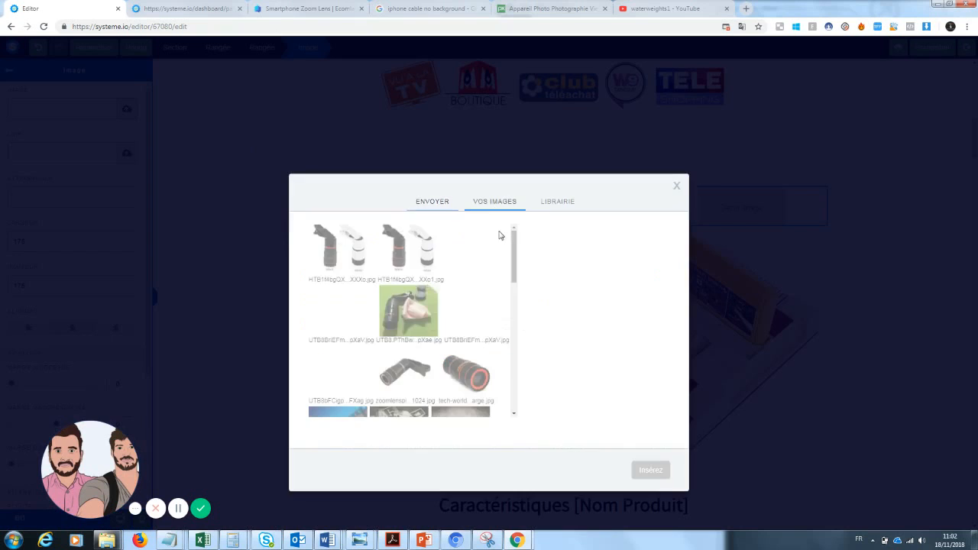
click(409, 379)
click(466, 373)
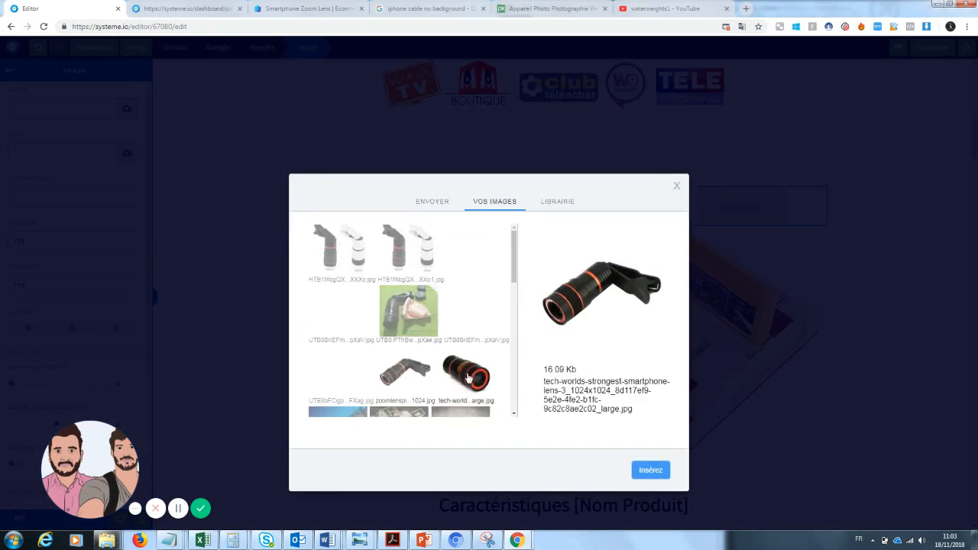
click(650, 471)
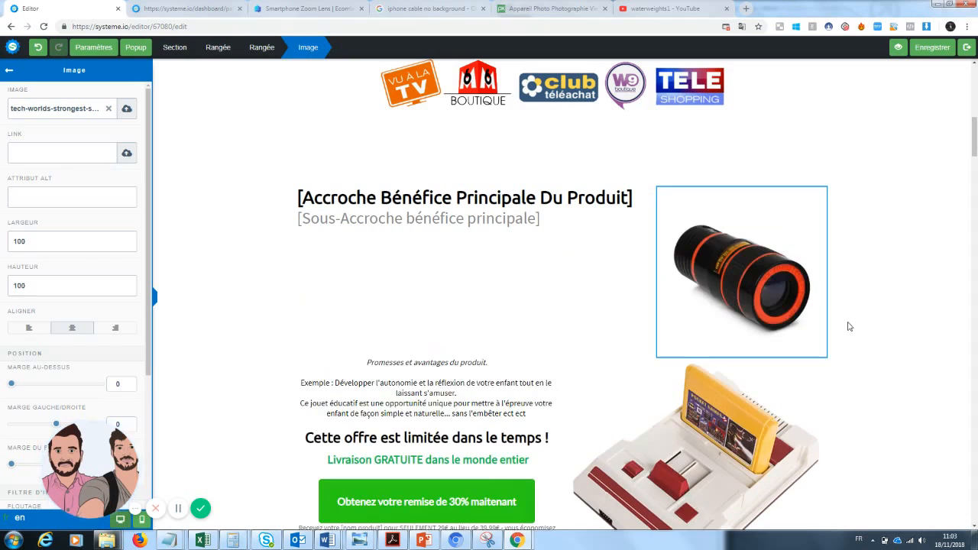
Replace the game console image with the black-and-white lens photo
click(729, 439)
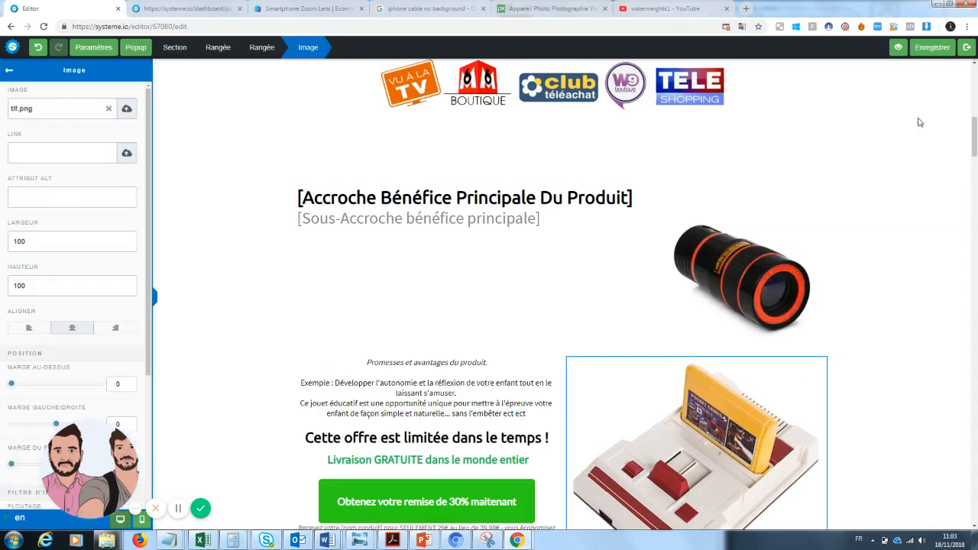
click(127, 109)
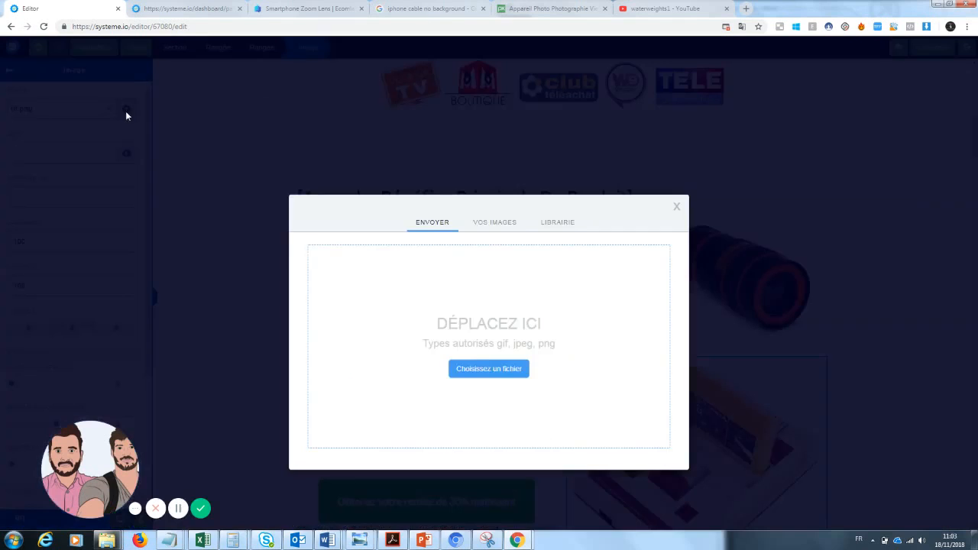
click(501, 225)
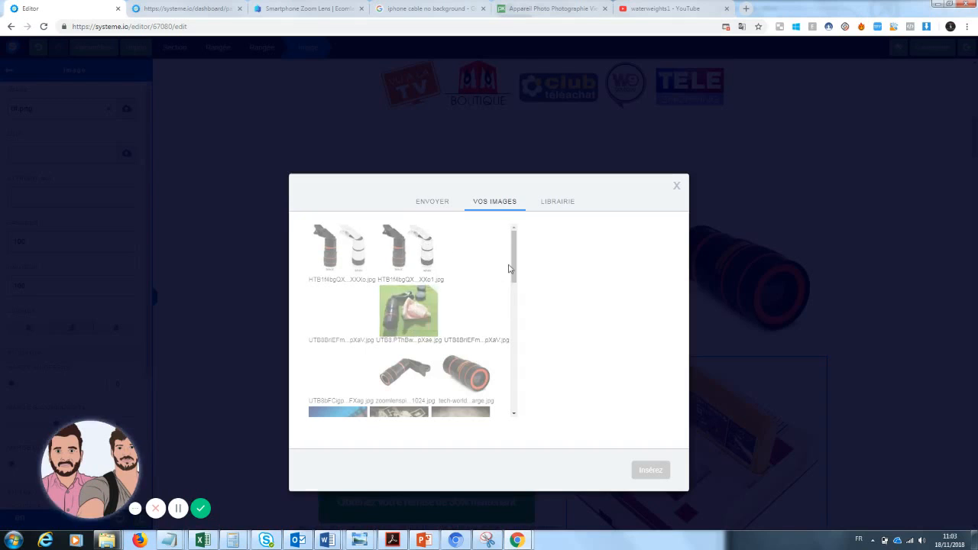
drag(510, 268, 528, 257)
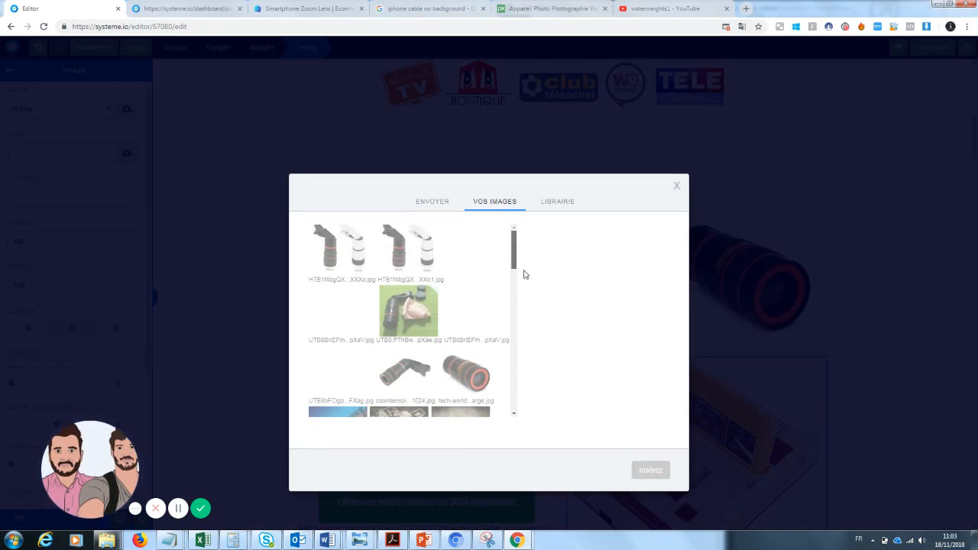
scroll(524, 272, down, 3)
drag(522, 308, 530, 235)
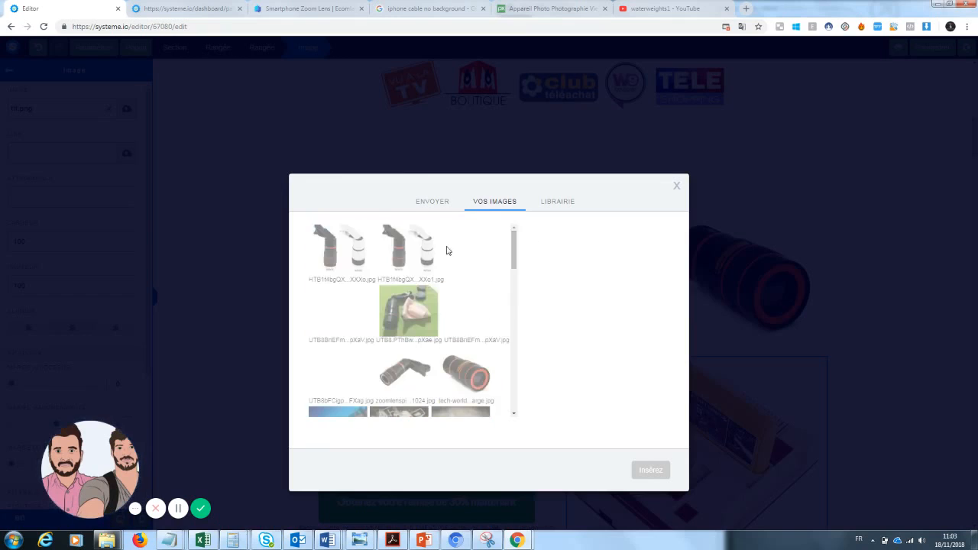
click(328, 246)
click(334, 313)
click(341, 272)
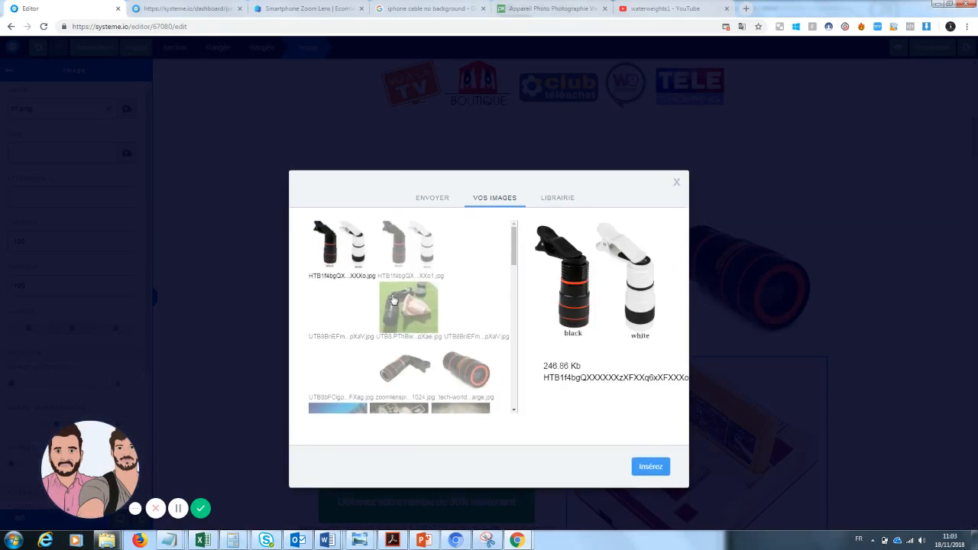
click(650, 467)
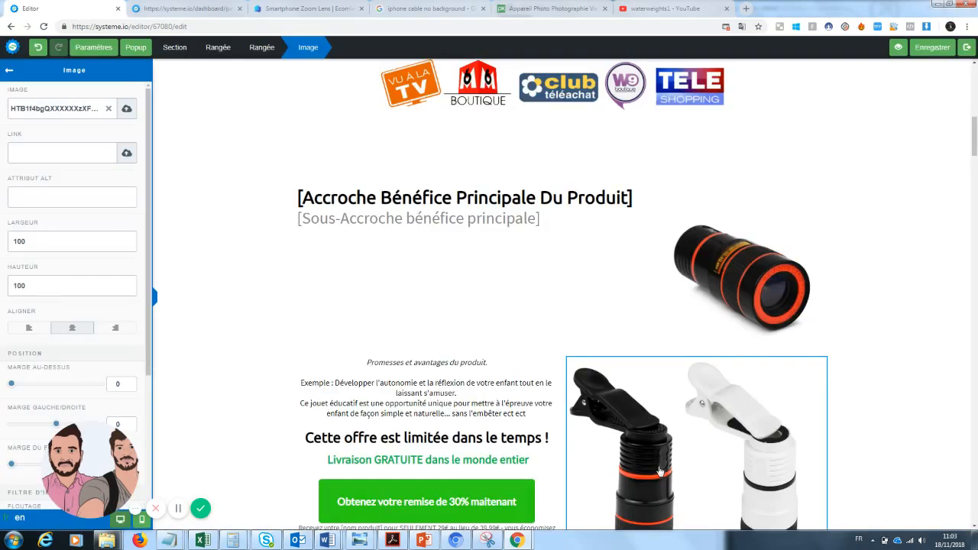
click(885, 310)
scroll(886, 310, down, 2)
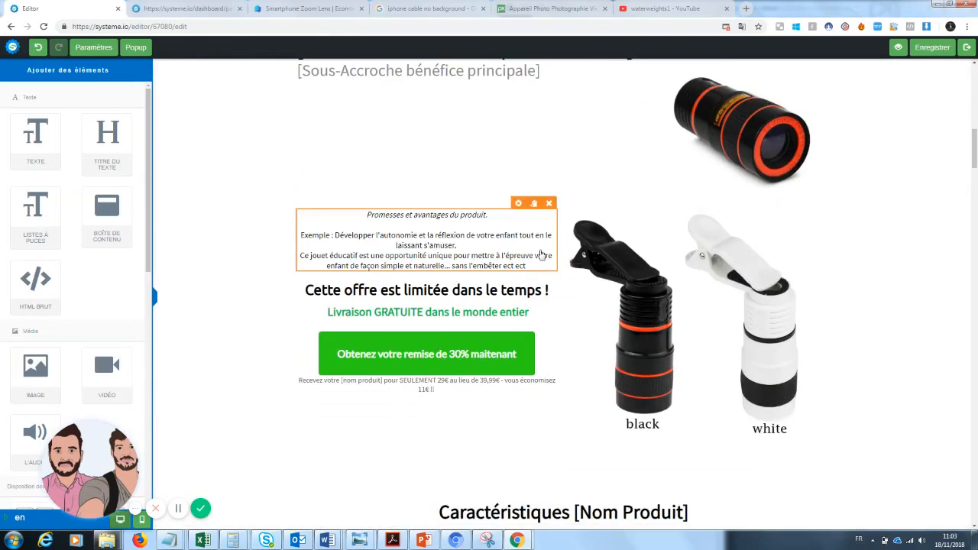
Change the main headline to 'Prendre des photos sans dépenser une fortune'
scroll(727, 207, up, 3)
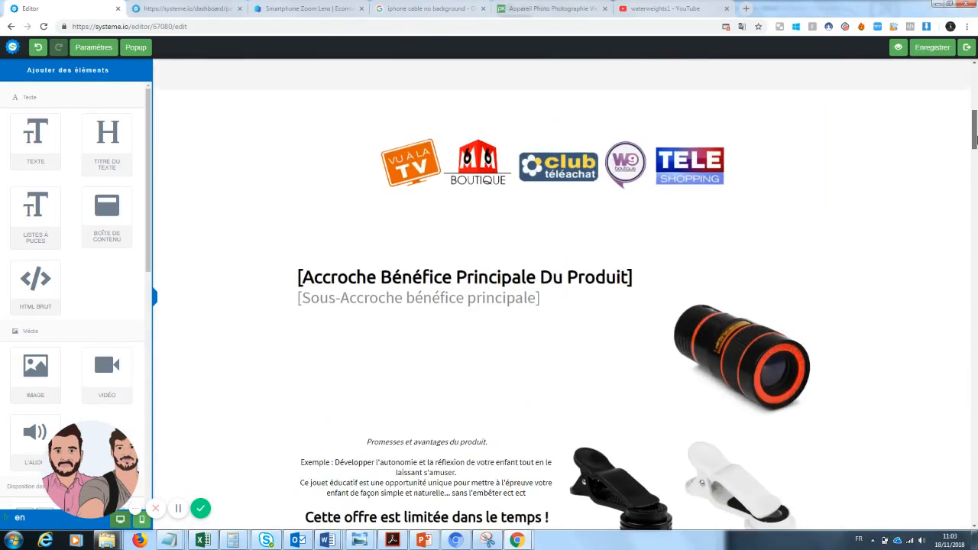
click(512, 279)
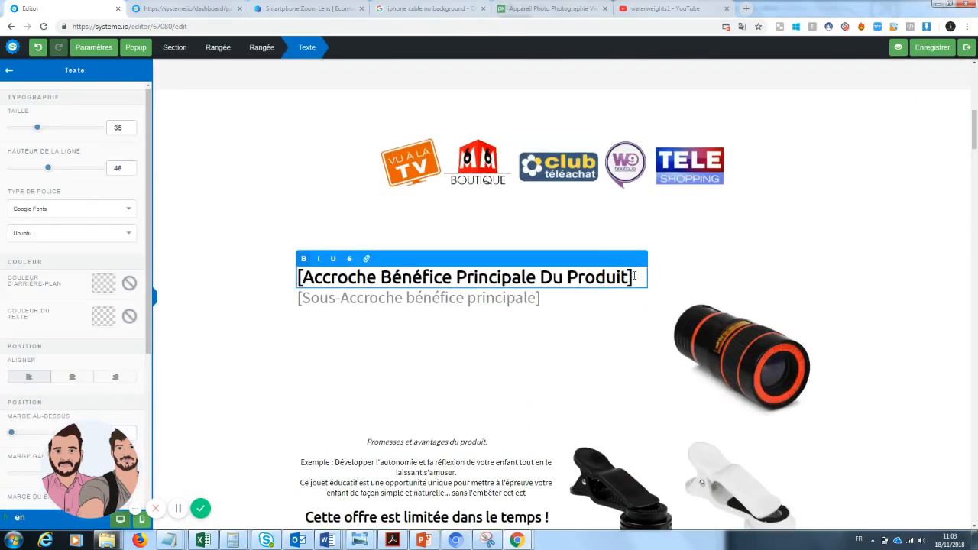
drag(627, 278, 289, 278)
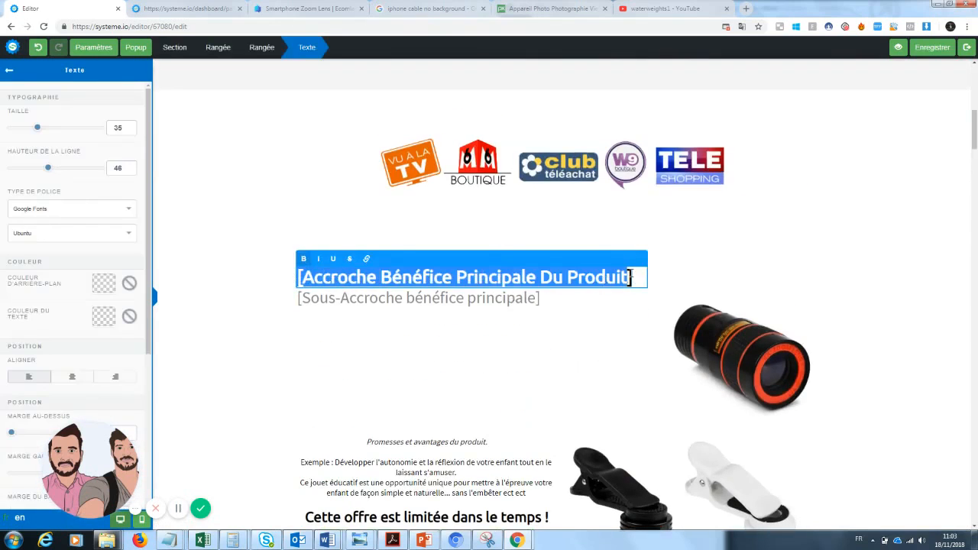
drag(631, 277, 277, 281)
mouse_move(974, 141)
mouse_down()
mouse_move(974, 97)
mouse_move(973, 150)
mouse_up()
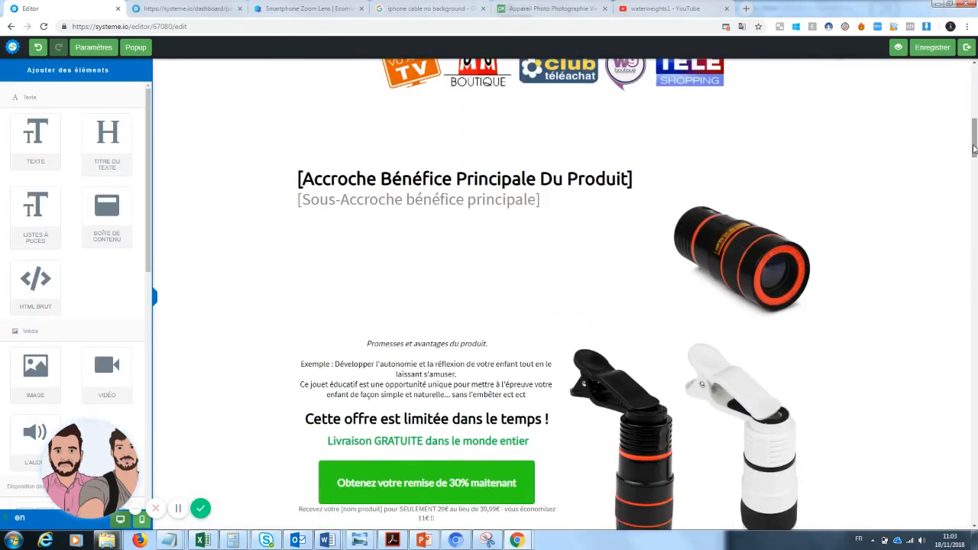
click(548, 179)
text(P)
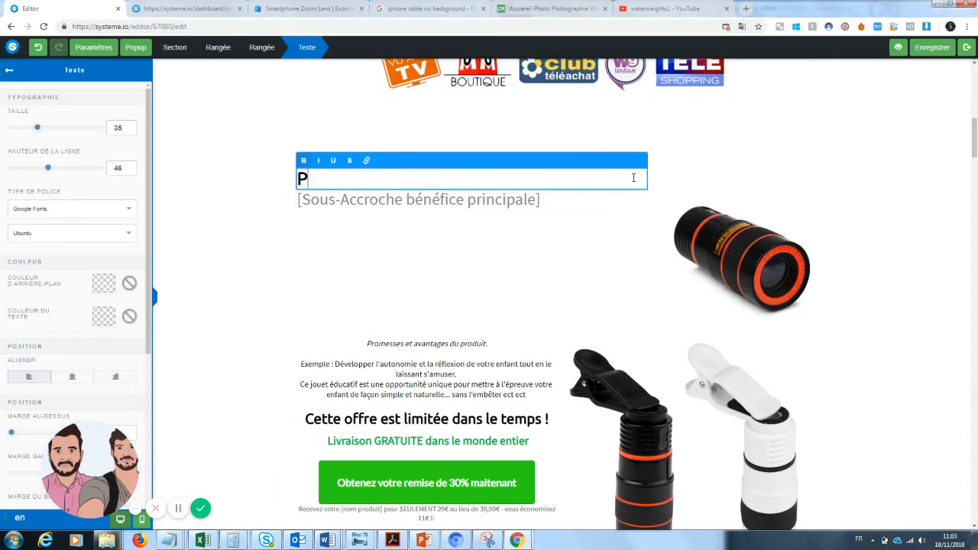
text(rendre des pho)
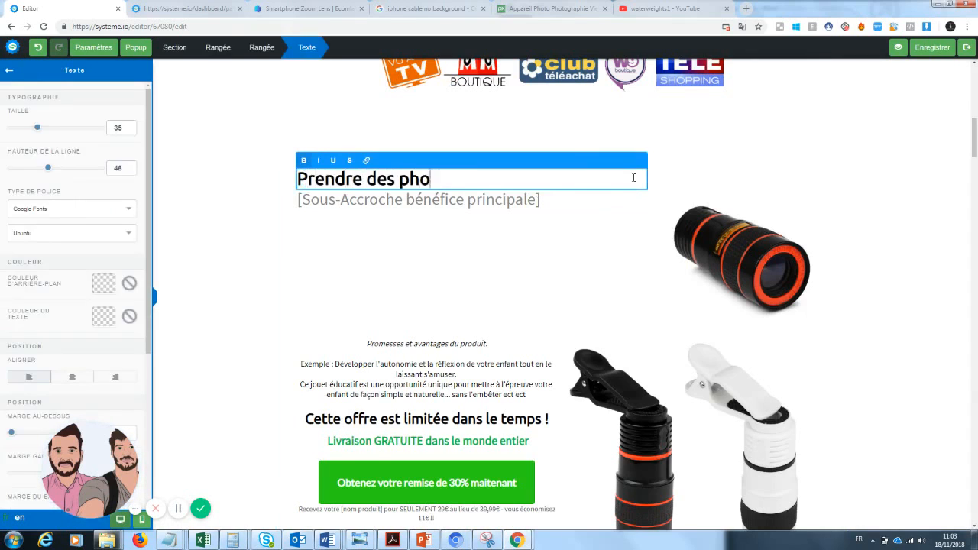
text(tos sans au)
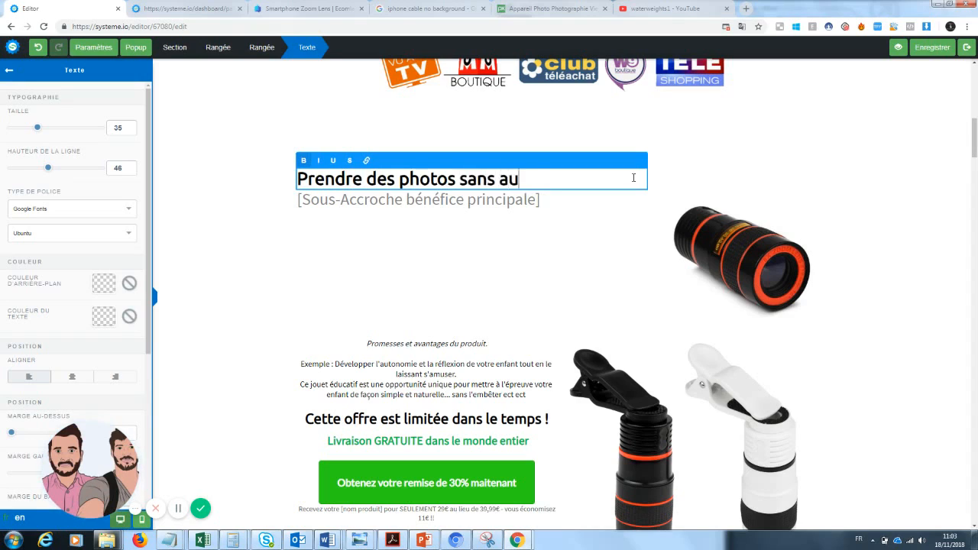
text(cun mat)
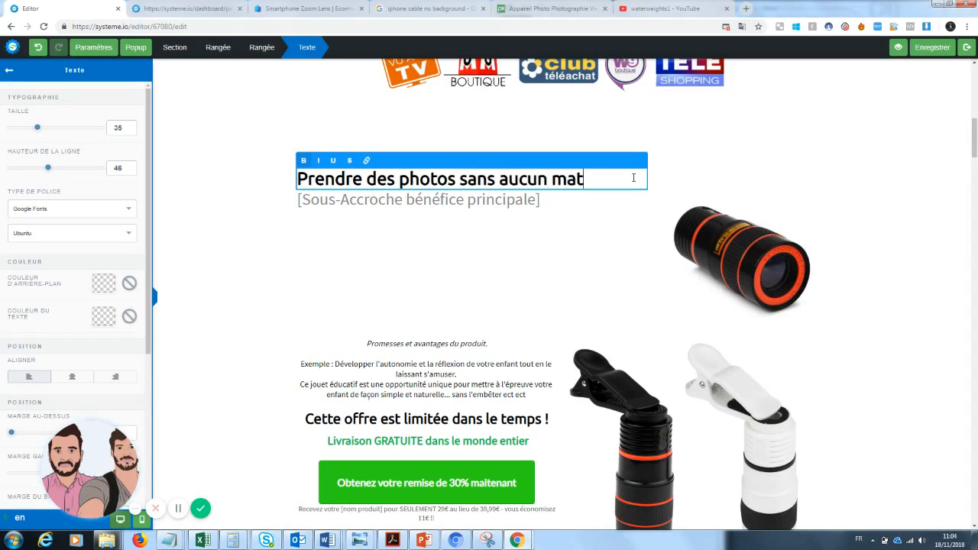
key(BackSpace)
key(BackSpace)
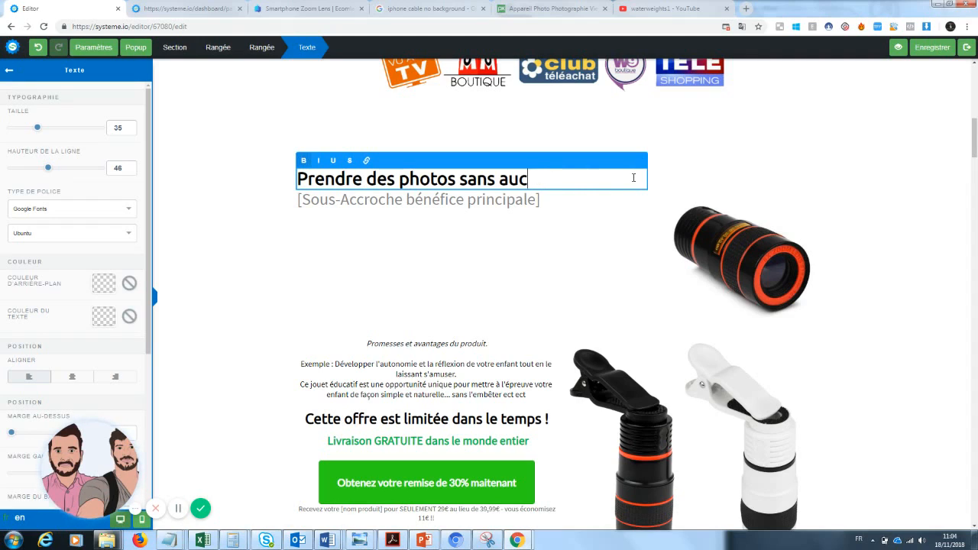
key(BackSpace)
key(BackSpace)
key(BackSpace)
text(dépenser u)
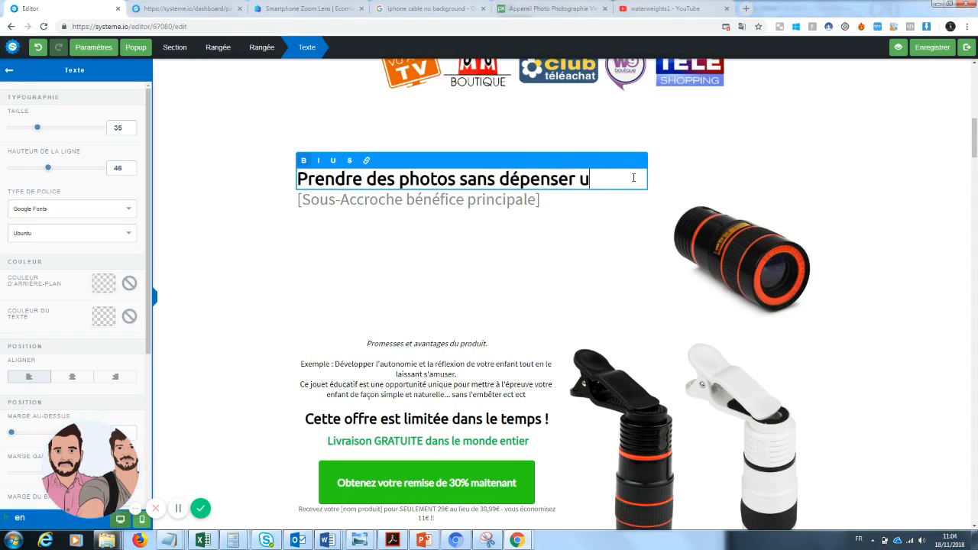
text(ne fortune)
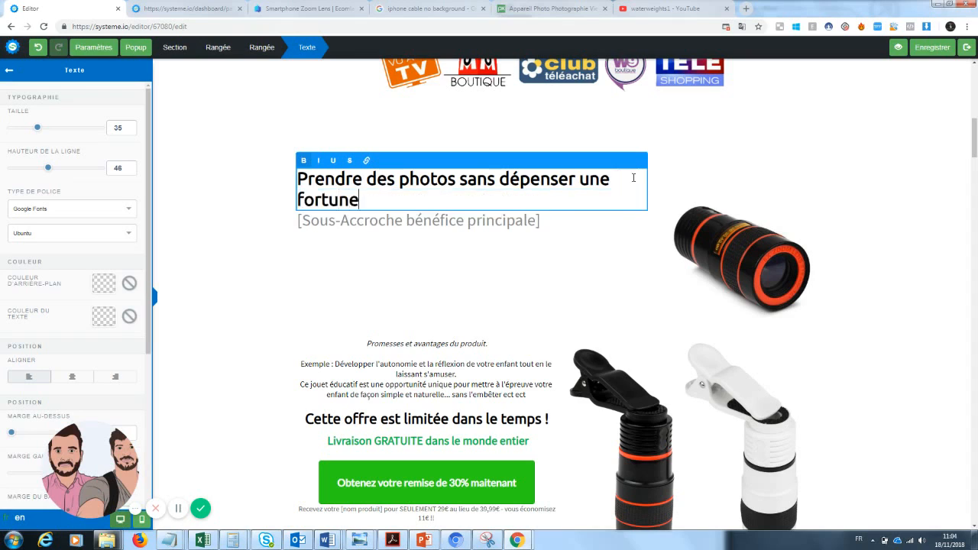
click(605, 279)
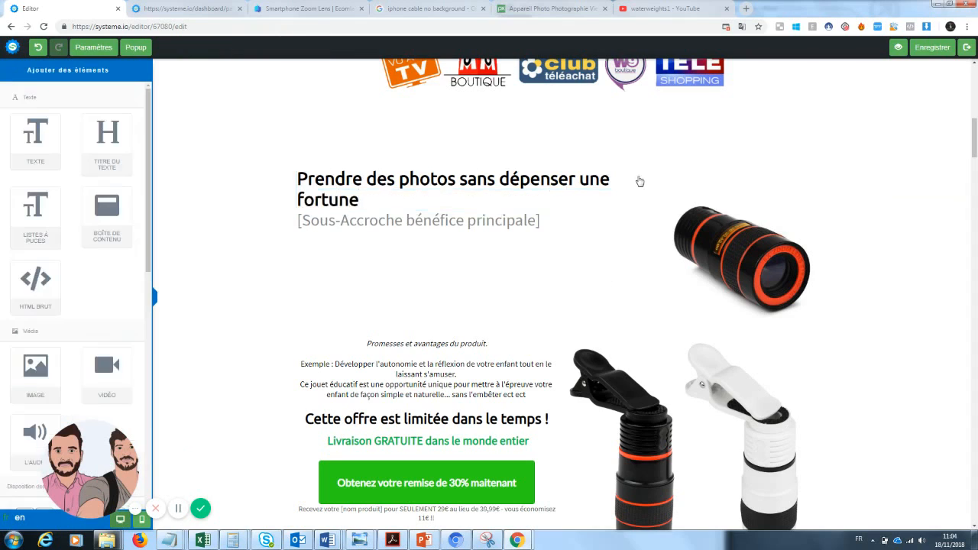
Underline the word 'fortune' in the headline
click(579, 206)
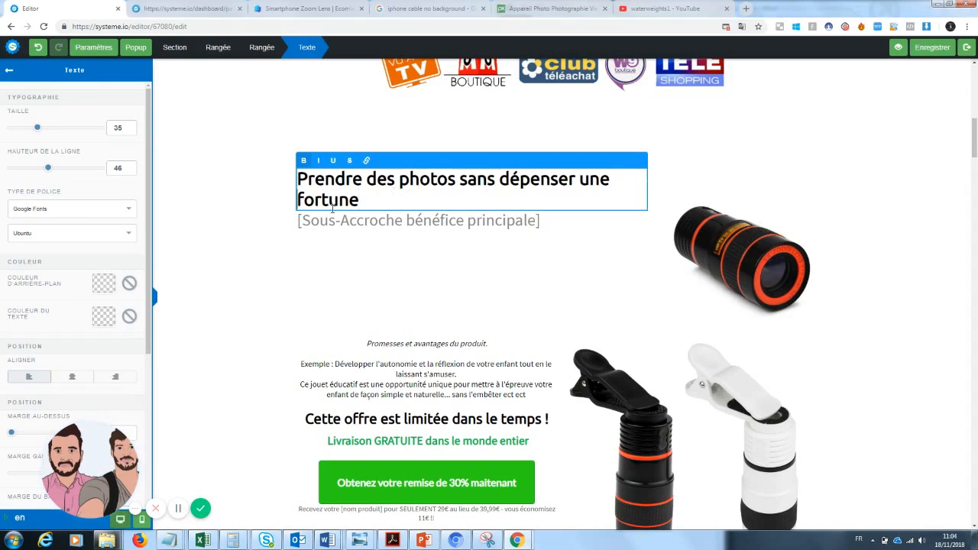
drag(360, 200, 295, 207)
click(333, 160)
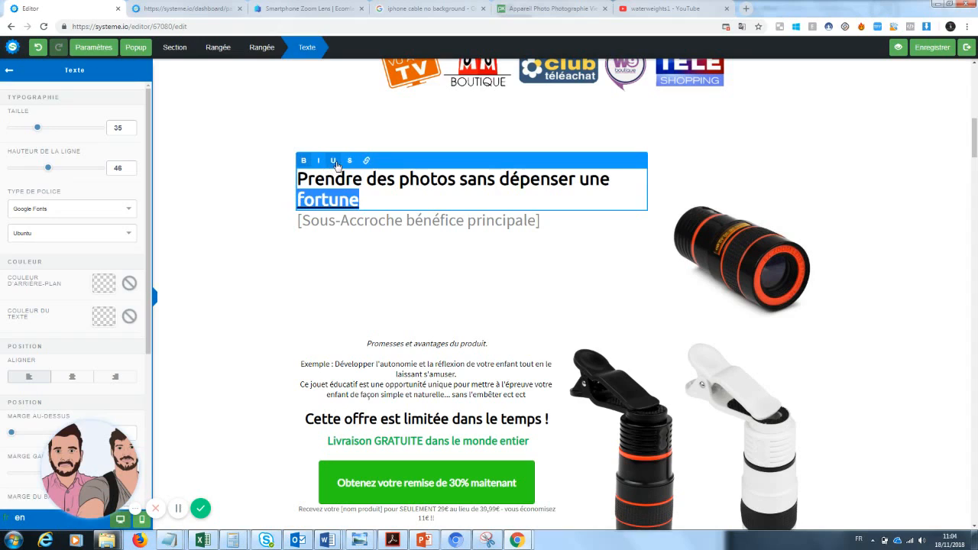
click(456, 300)
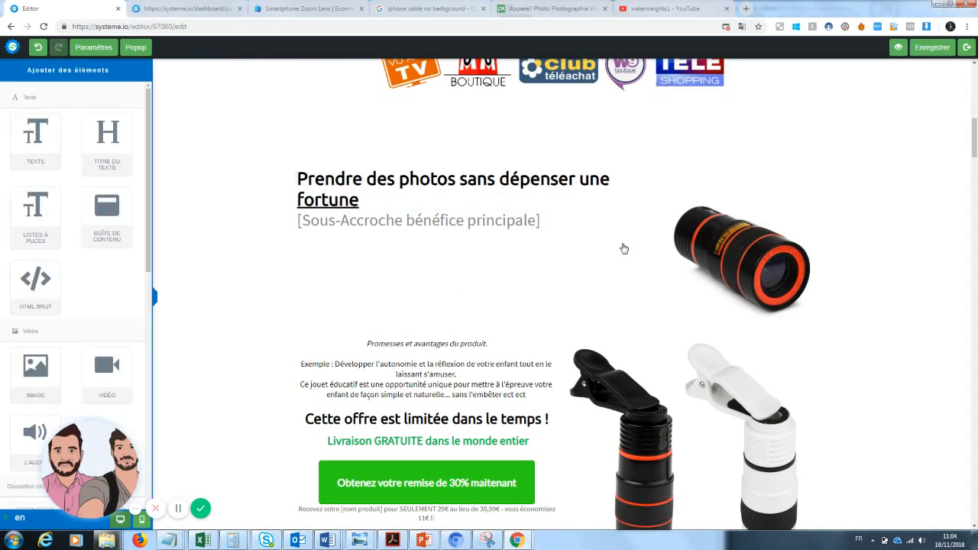
Replace the sub-headline placeholder with 'Enfin des photos qualité pro'
click(548, 222)
drag(549, 222, 256, 229)
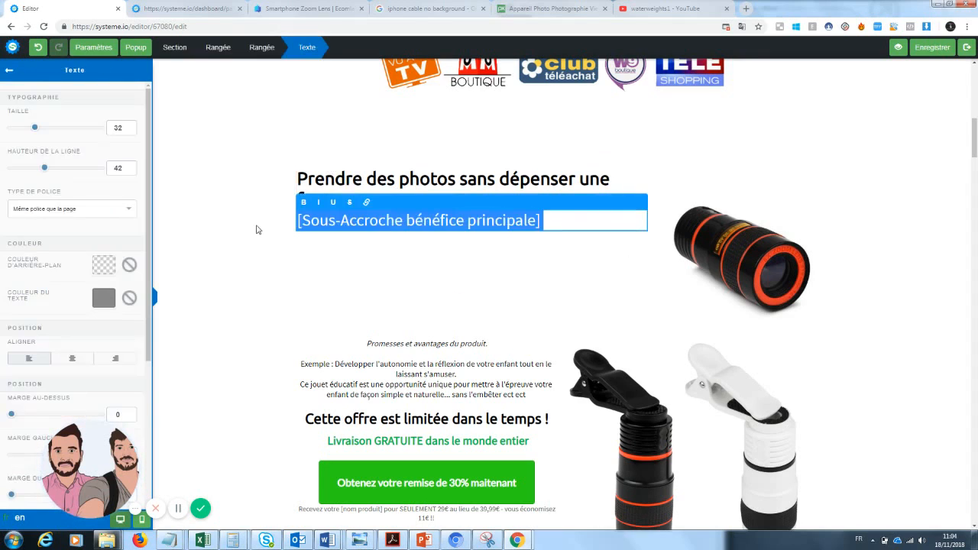
text(Enfin de)
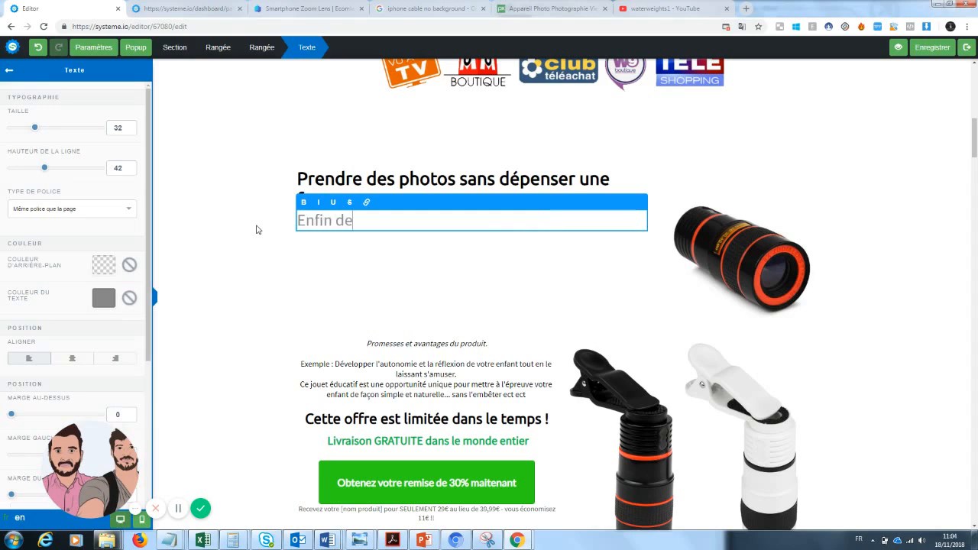
text(s photos)
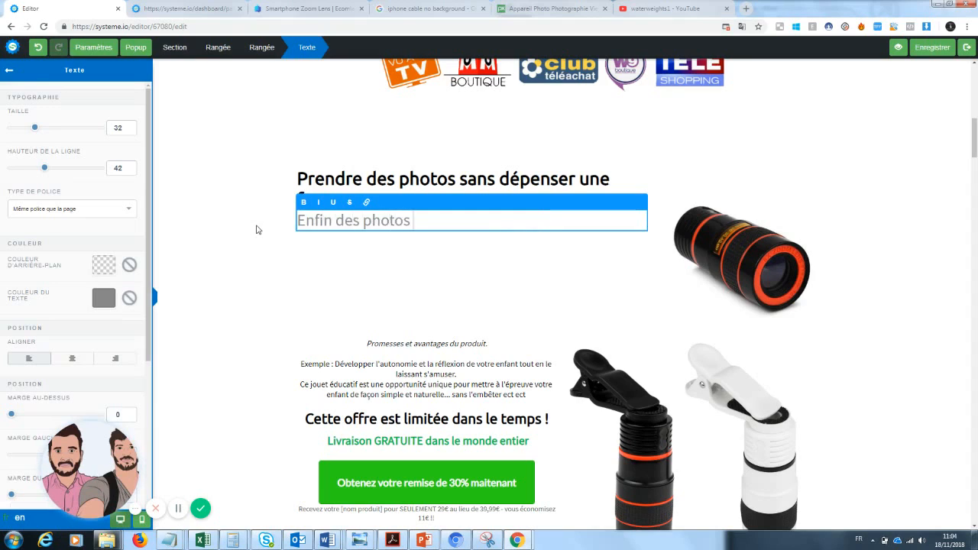
text( qualité pr)
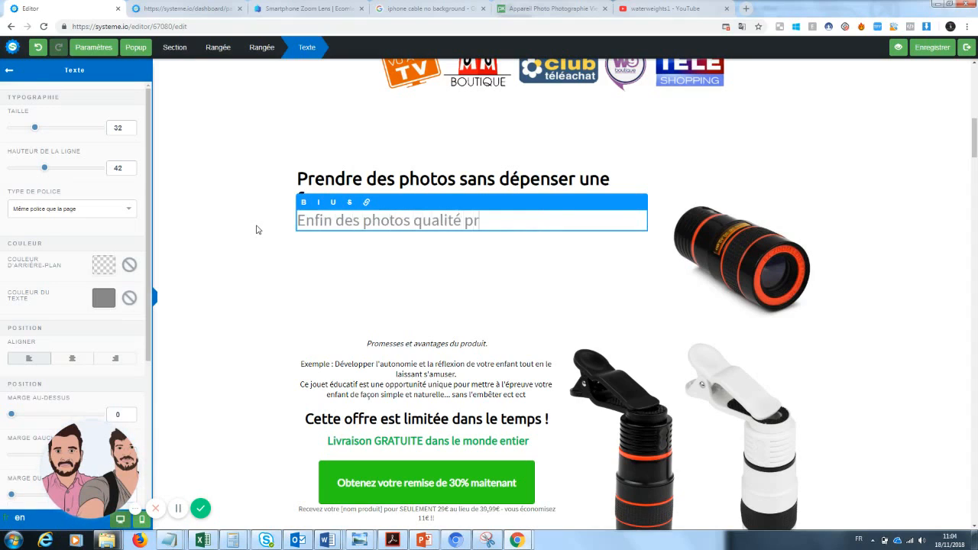
text(o à prix accessible)
click(336, 292)
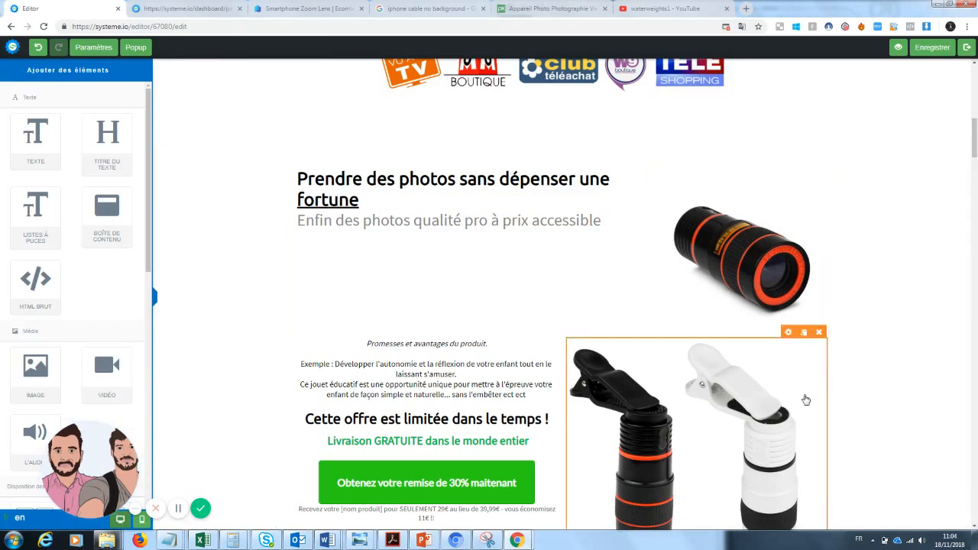
Empty the product promise paragraph and delete the lens image block
drag(976, 138, 976, 145)
click(459, 280)
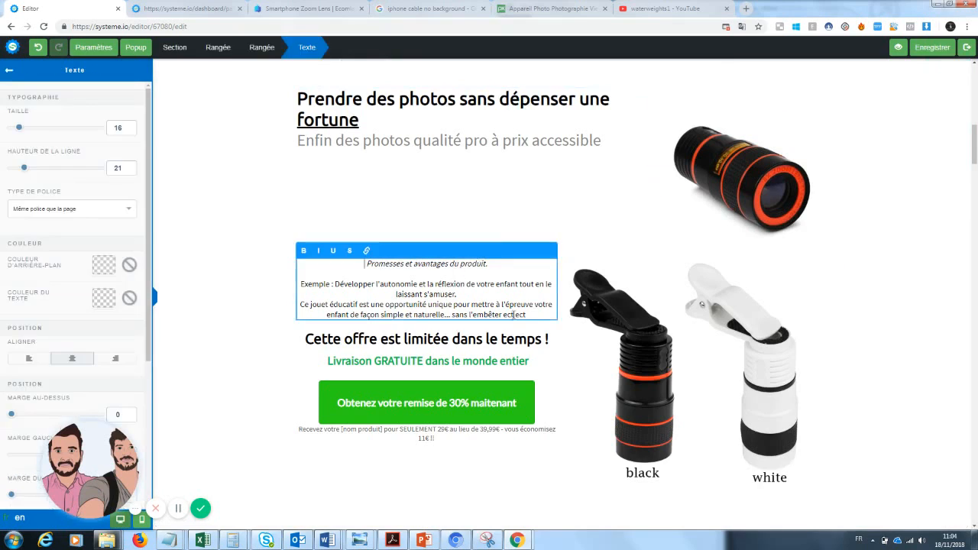
drag(549, 316, 321, 261)
key(BackSpace)
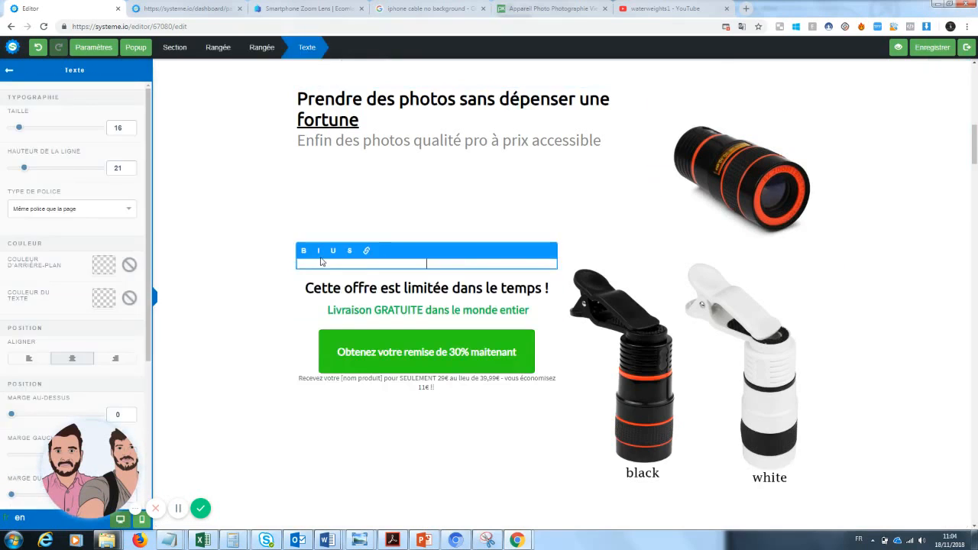
click(718, 337)
click(818, 251)
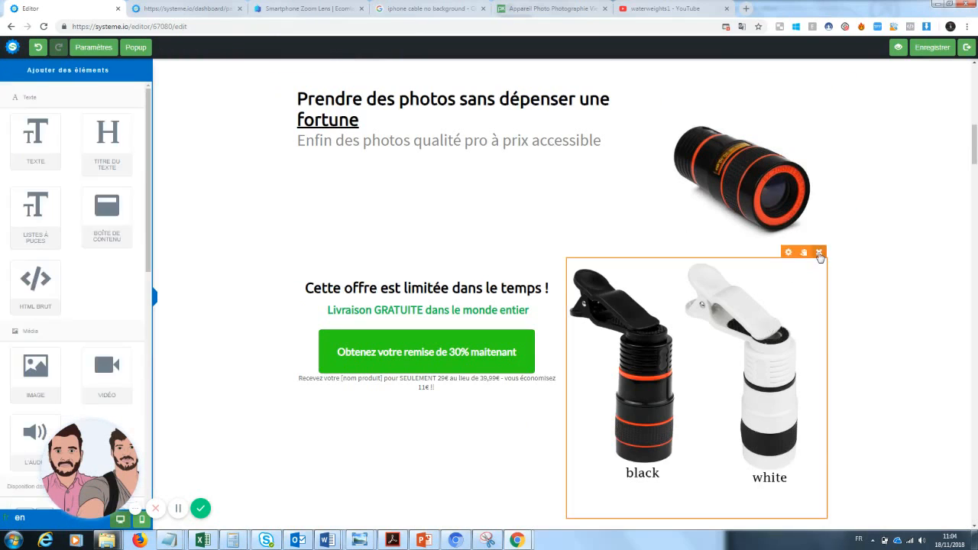
click(532, 84)
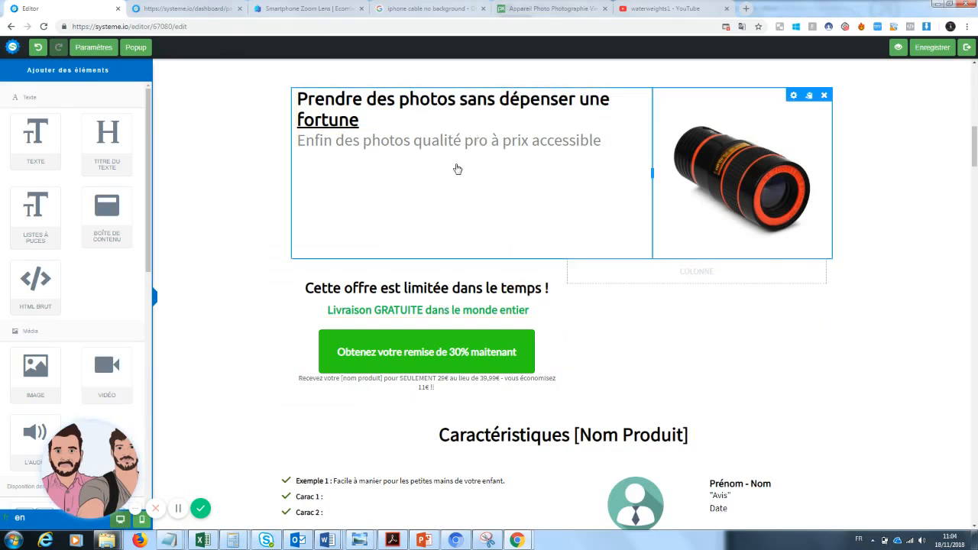
Add a text block below the headline reading 'Le produit que les fans de photographie attendaient est enfin arrivé...'
drag(35, 137, 430, 211)
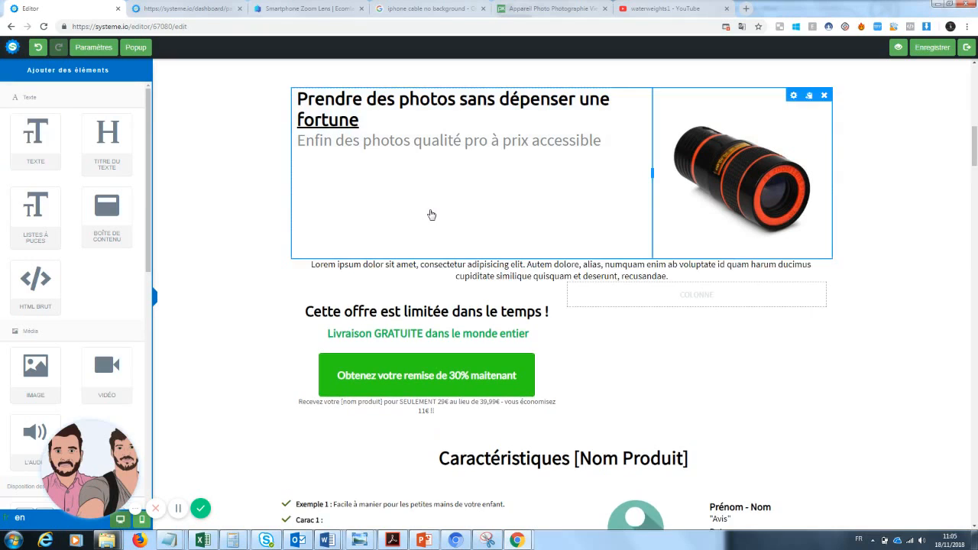
click(682, 278)
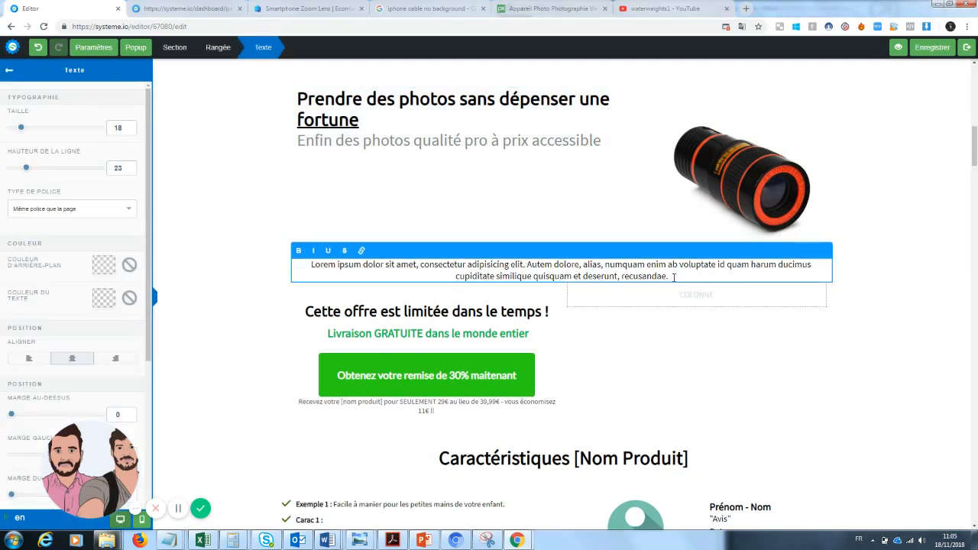
drag(672, 277, 299, 264)
key(BackSpace)
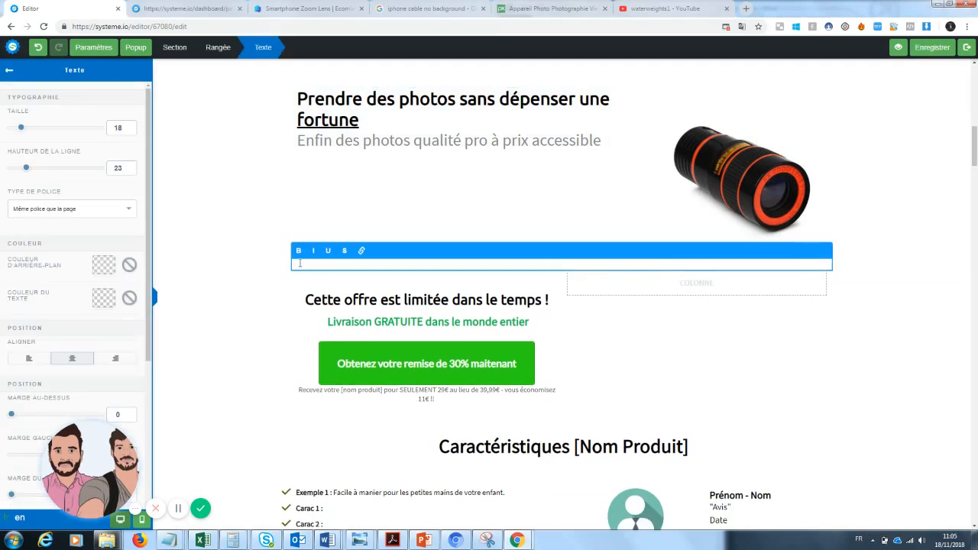
click(620, 291)
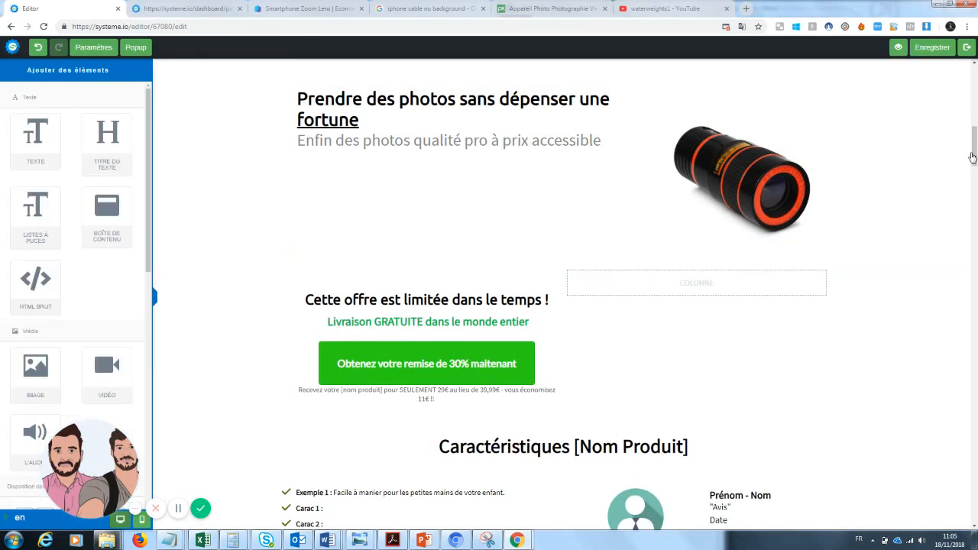
click(602, 267)
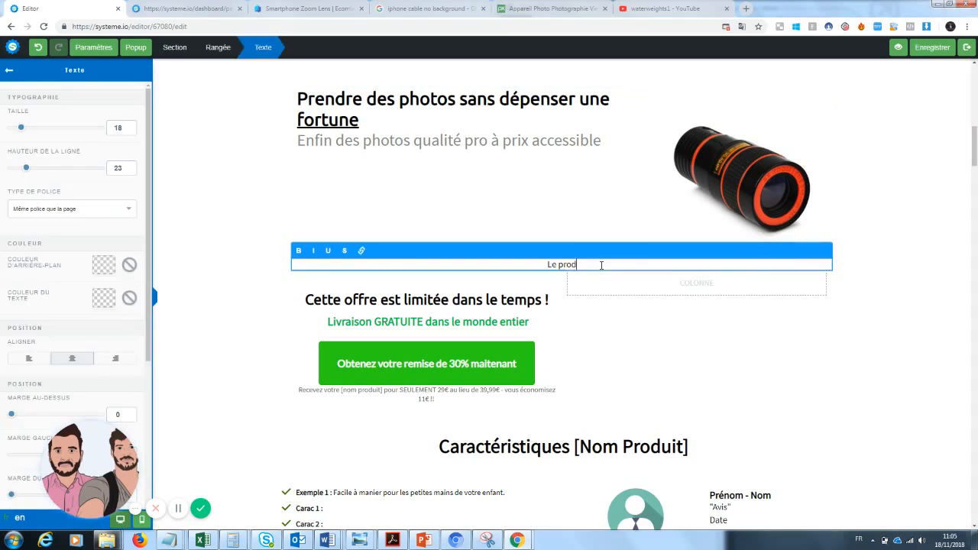
text(Le produit que les fans de photographie)
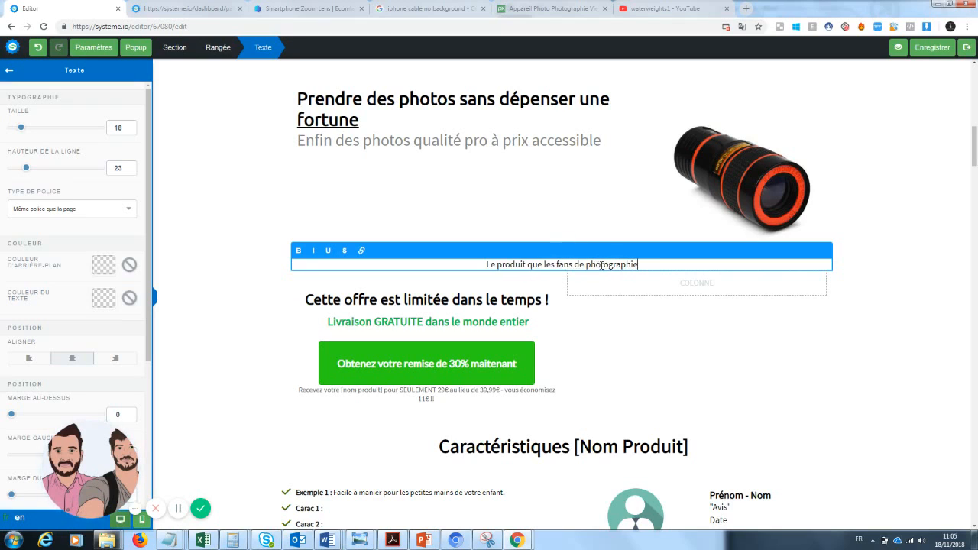
text( attenda)
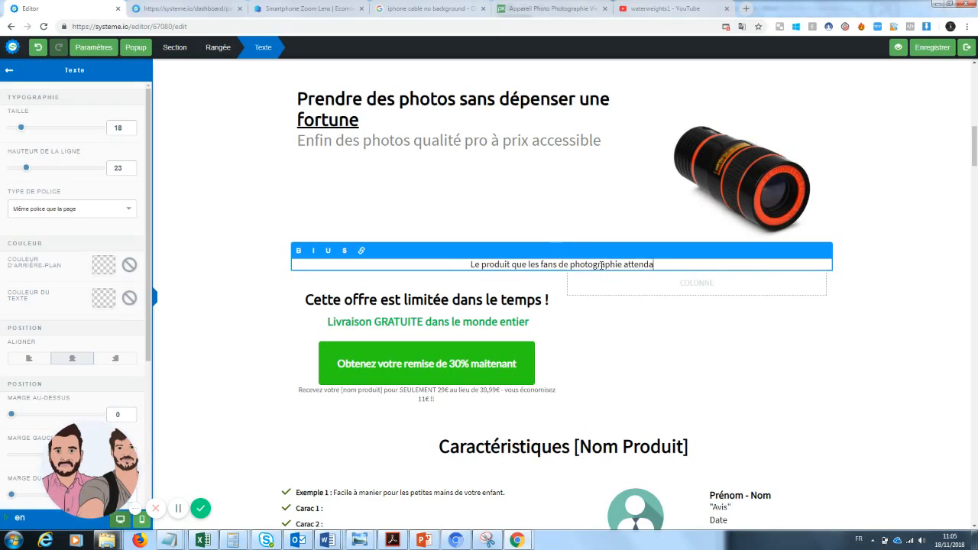
text(ient est enfin arrivé)
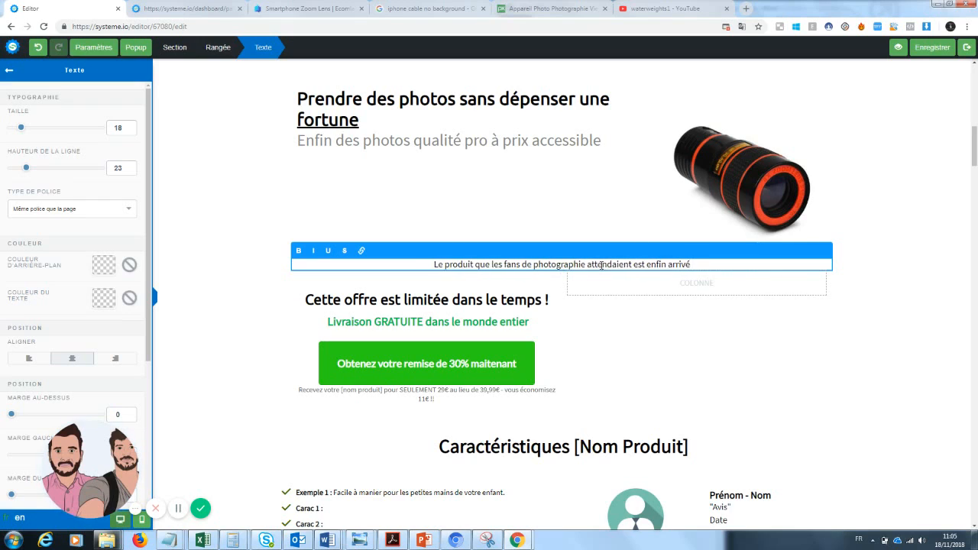
text(...)
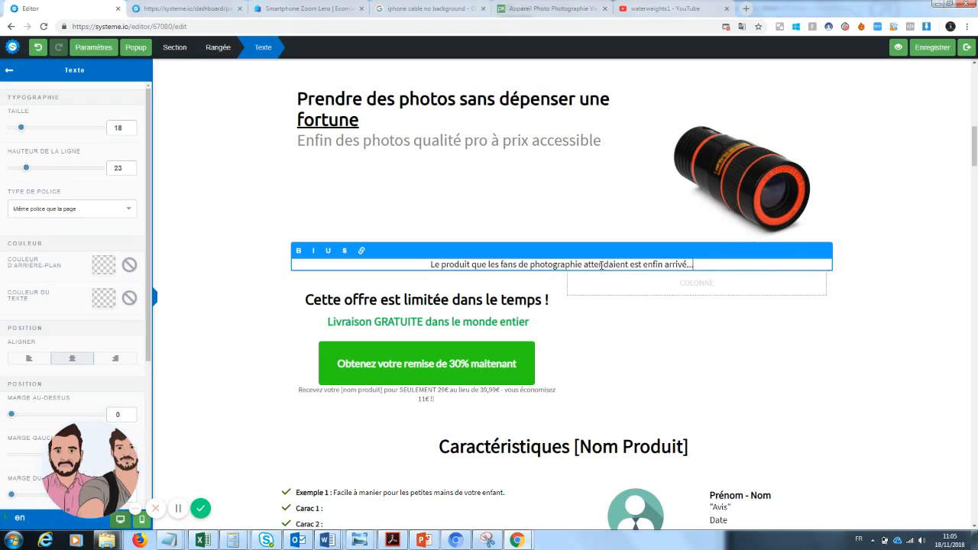
click(615, 320)
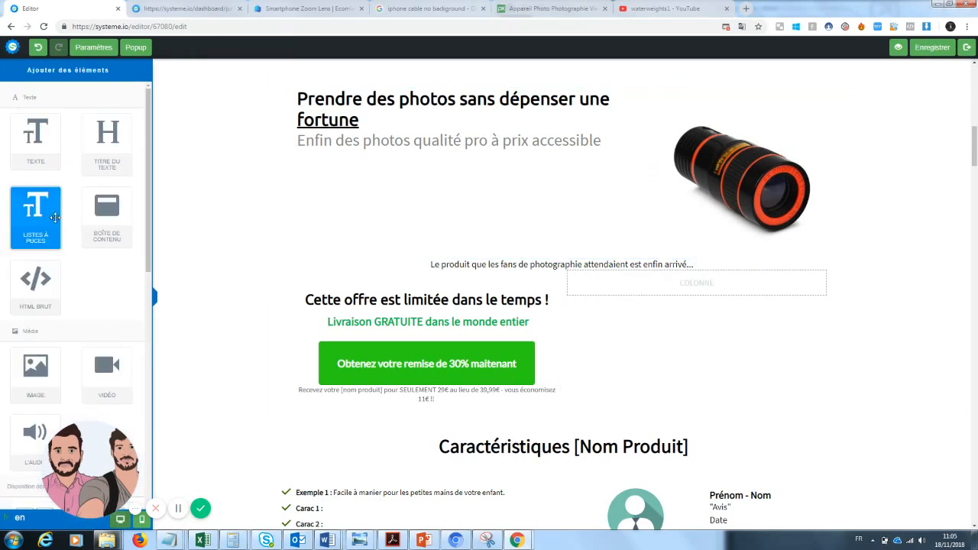
Add two 2/3-1/3 column rows and an empty text block in the wide column
drag(149, 258, 138, 385)
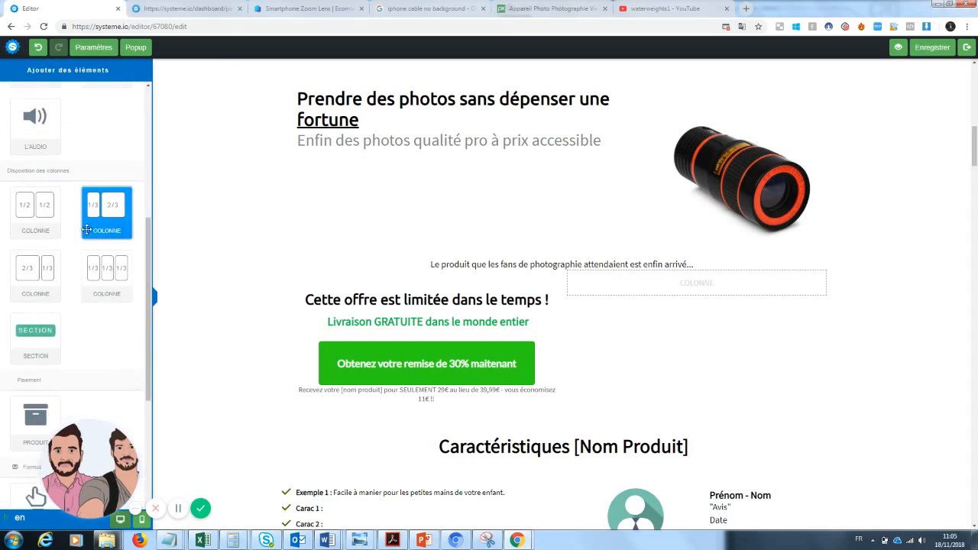
drag(33, 276, 499, 289)
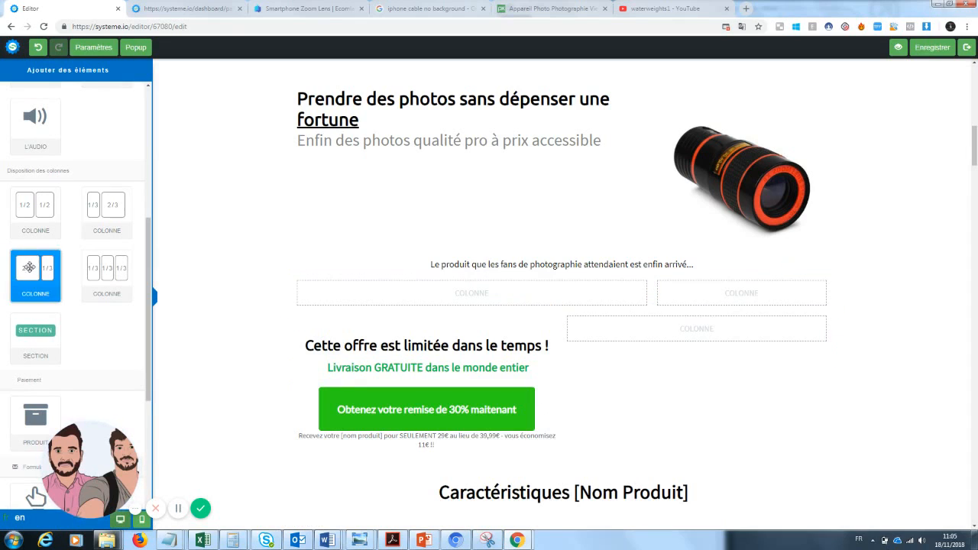
drag(30, 267, 460, 316)
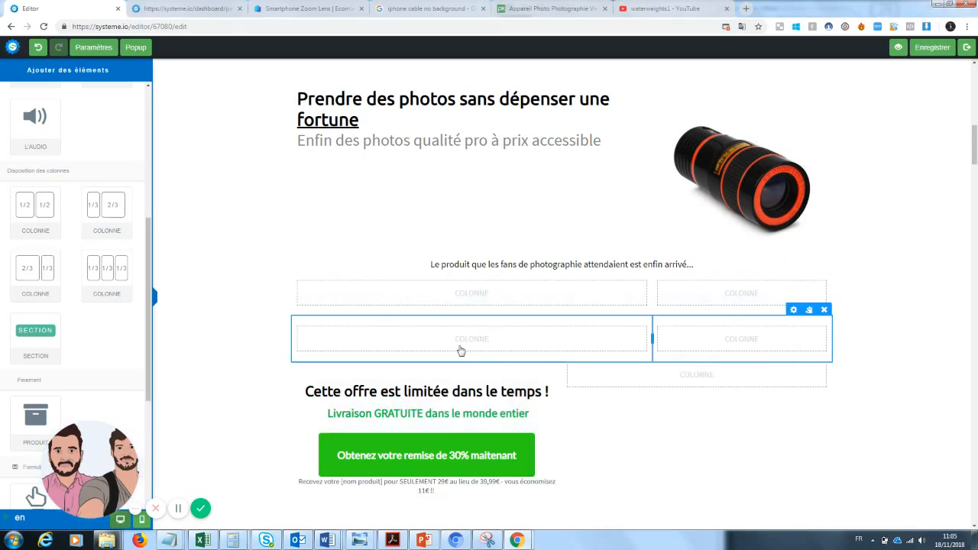
drag(35, 136, 434, 345)
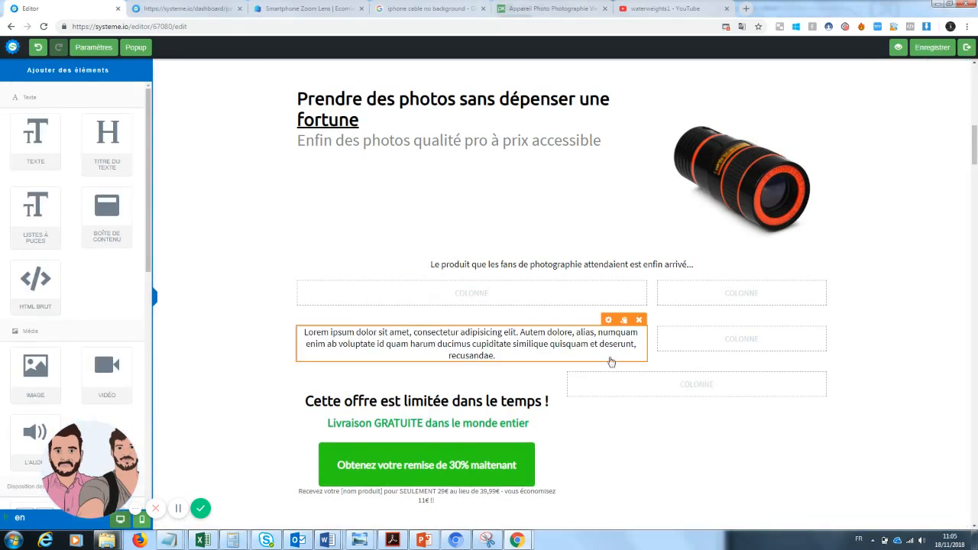
click(496, 357)
drag(496, 356, 300, 335)
key(BackSpace)
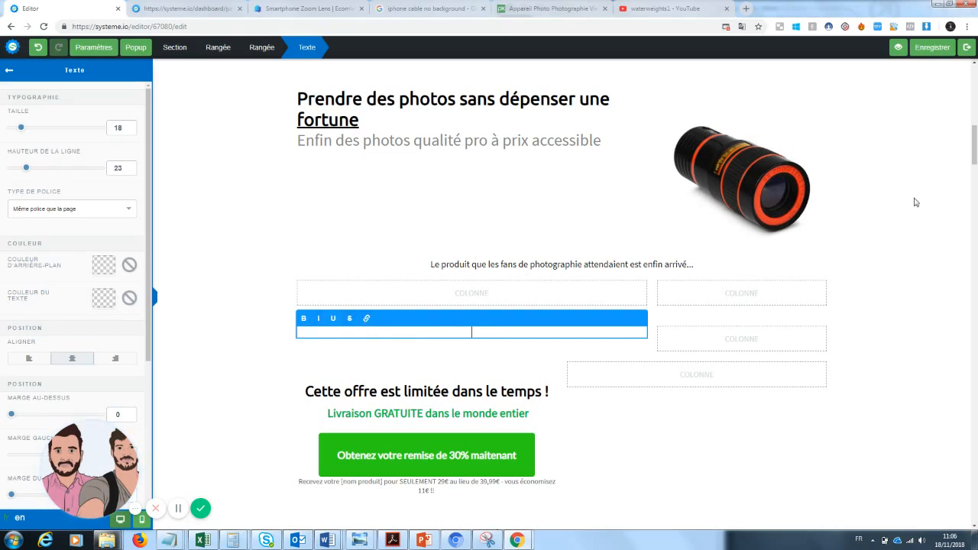
Place the cursor at the Carac 1 and Carac 2 lines of the feature bullet list
drag(976, 144, 976, 170)
click(285, 313)
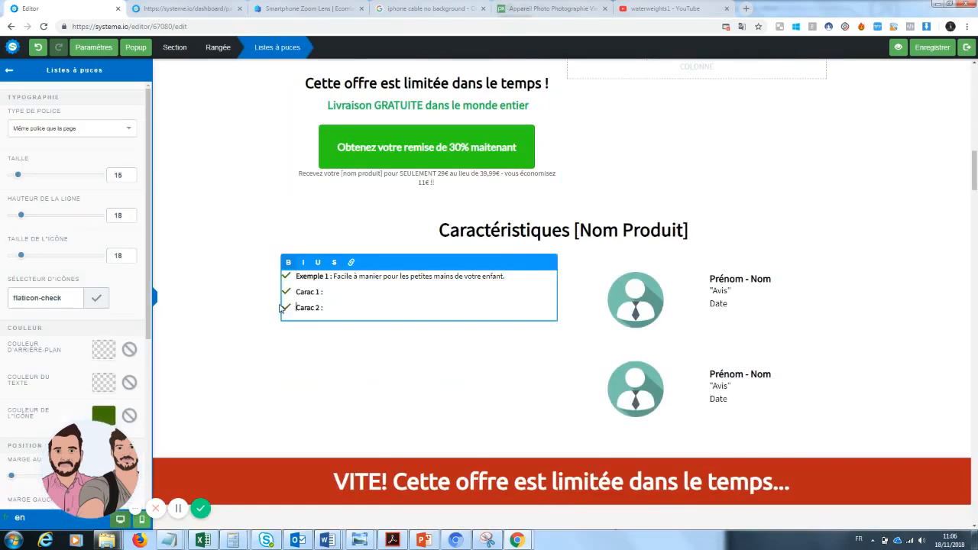
drag(330, 307, 273, 313)
click(295, 306)
click(297, 292)
drag(973, 173, 975, 151)
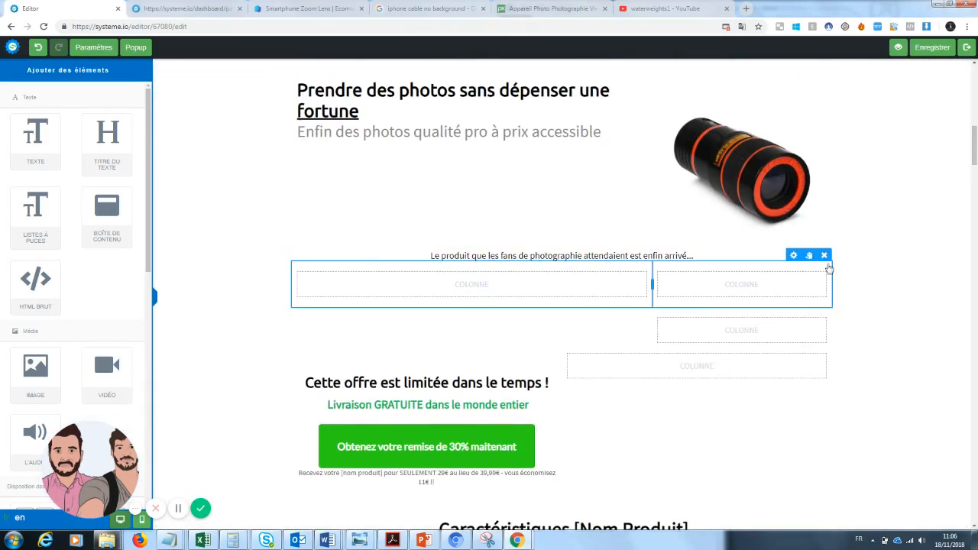
Delete the empty column rows and the limited-time offer row, then add a text block above Caractéristiques
click(824, 256)
click(533, 84)
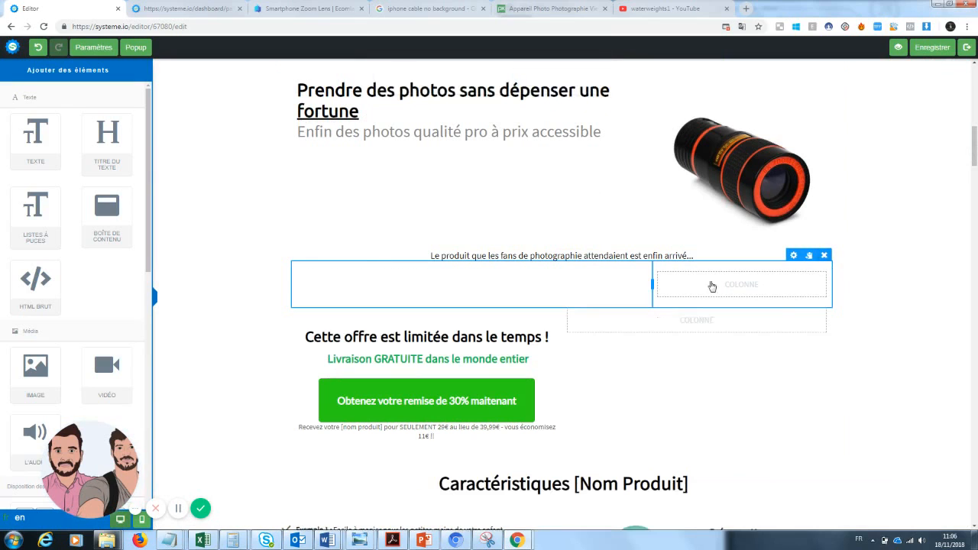
click(823, 255)
click(530, 83)
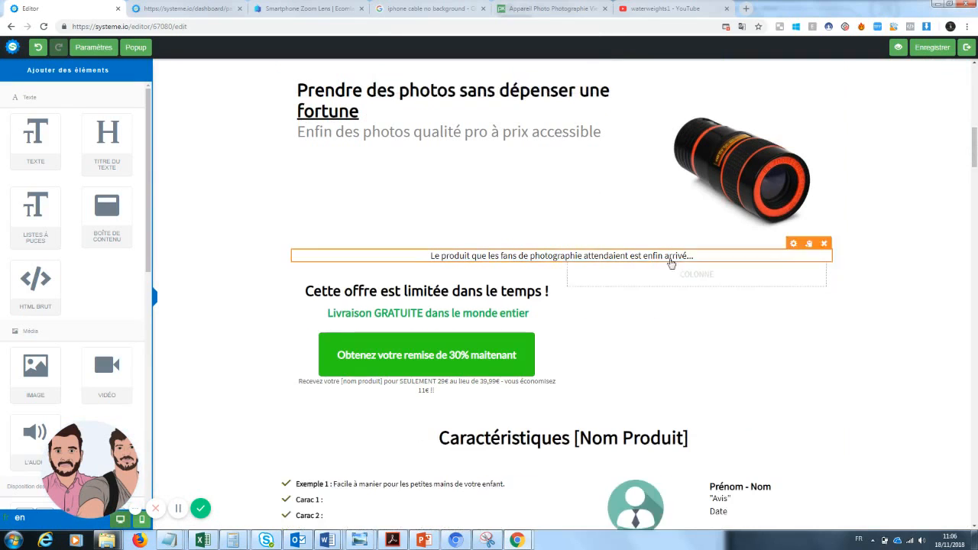
click(824, 255)
click(531, 84)
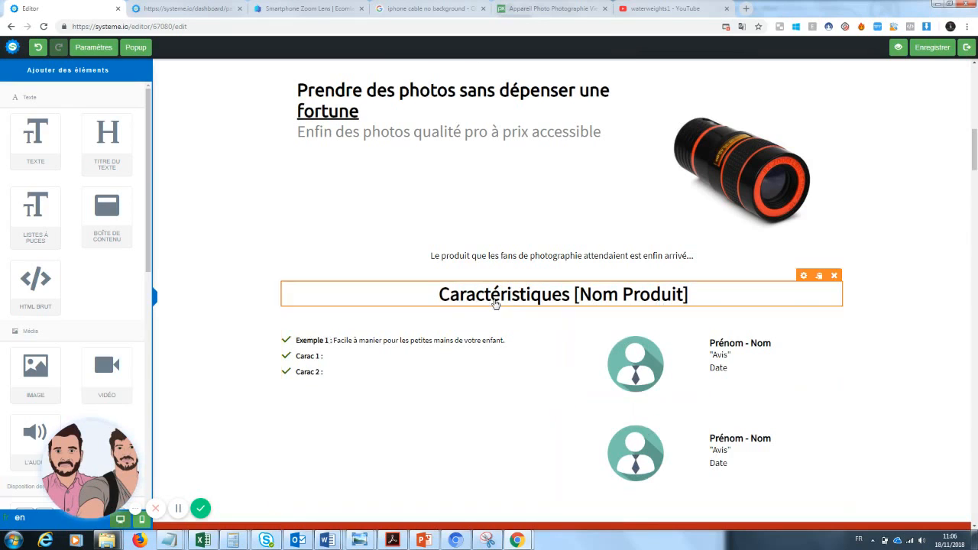
drag(30, 132, 505, 276)
Set the new block's text to 'Copywritting' and switch to the Ecomlad Smartphone Zoom Lens page
triple_click(547, 301)
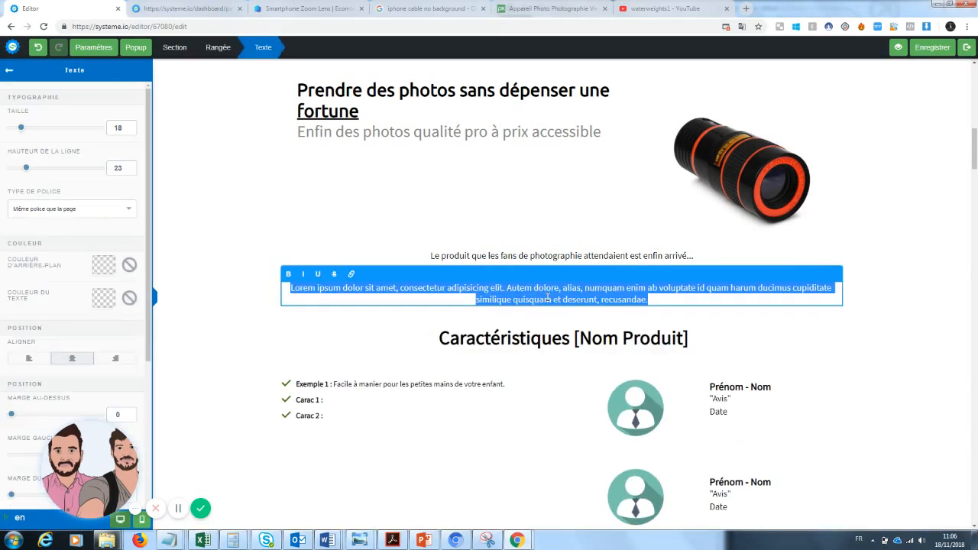
text(Copywritting)
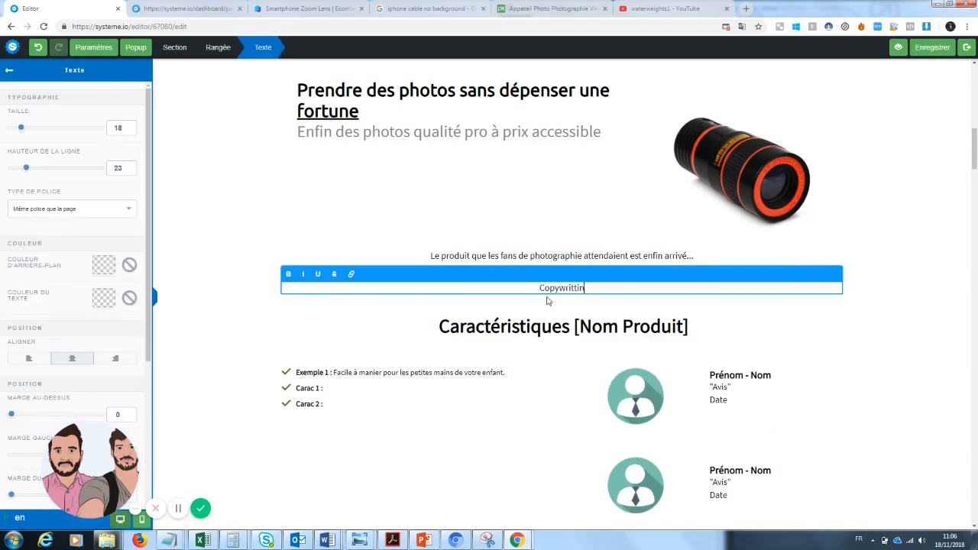
click(909, 336)
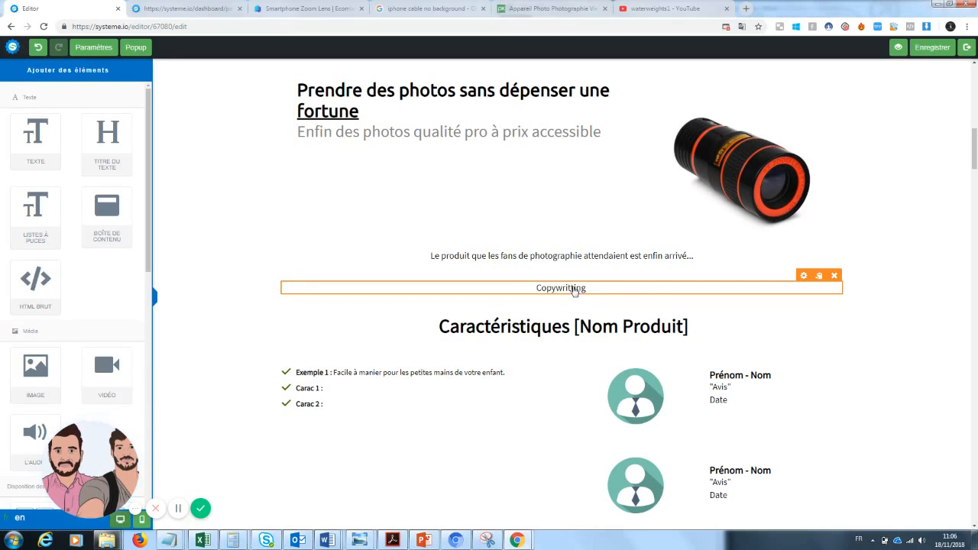
drag(306, 9, 191, 8)
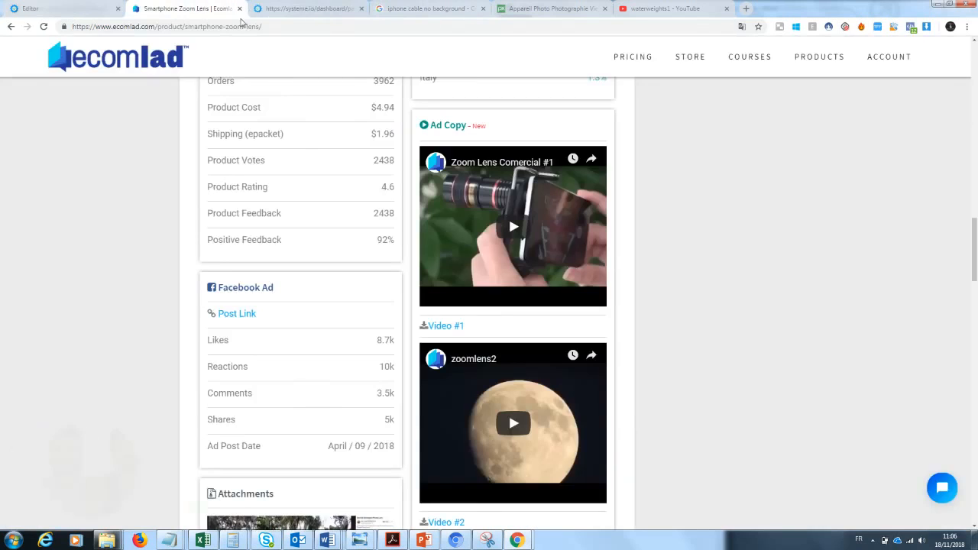
Select both English description paragraphs on the GiftBite Nano Zoom product page
scroll(488, 370, up, 7)
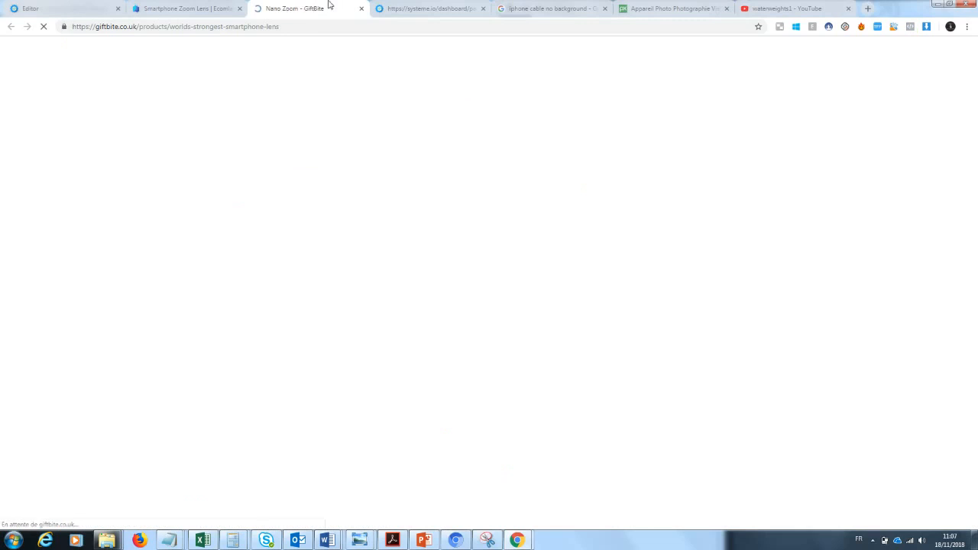
drag(291, 7, 171, 7)
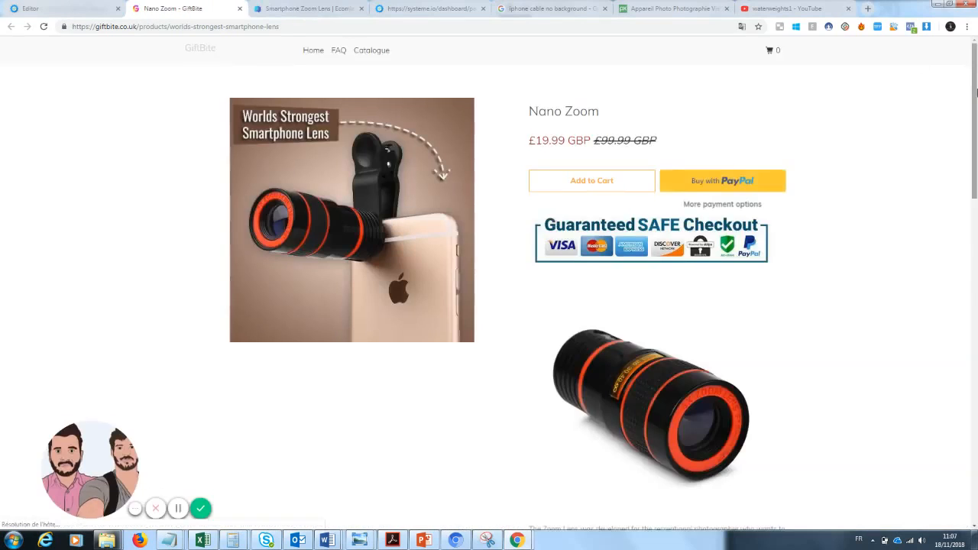
drag(974, 101, 975, 178)
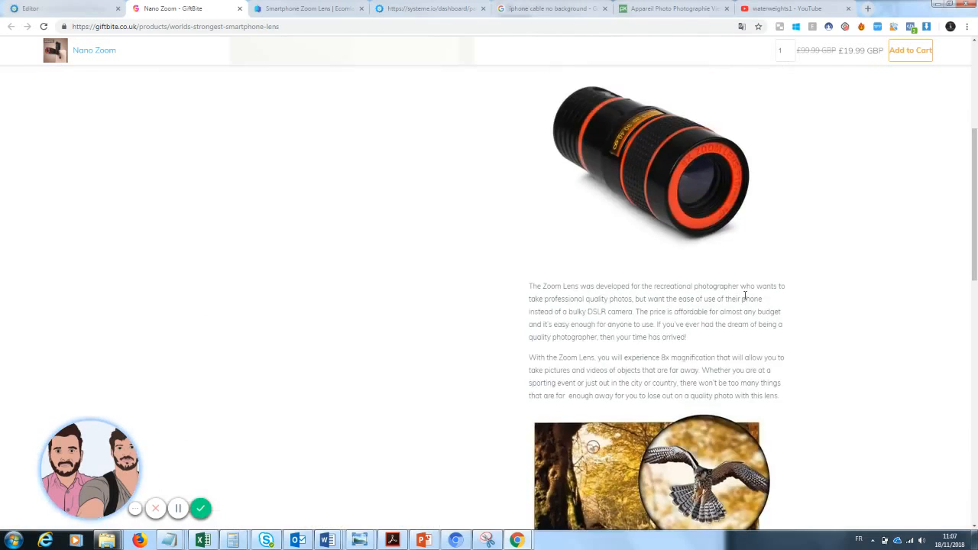
drag(527, 287, 777, 395)
key(ctrl+c)
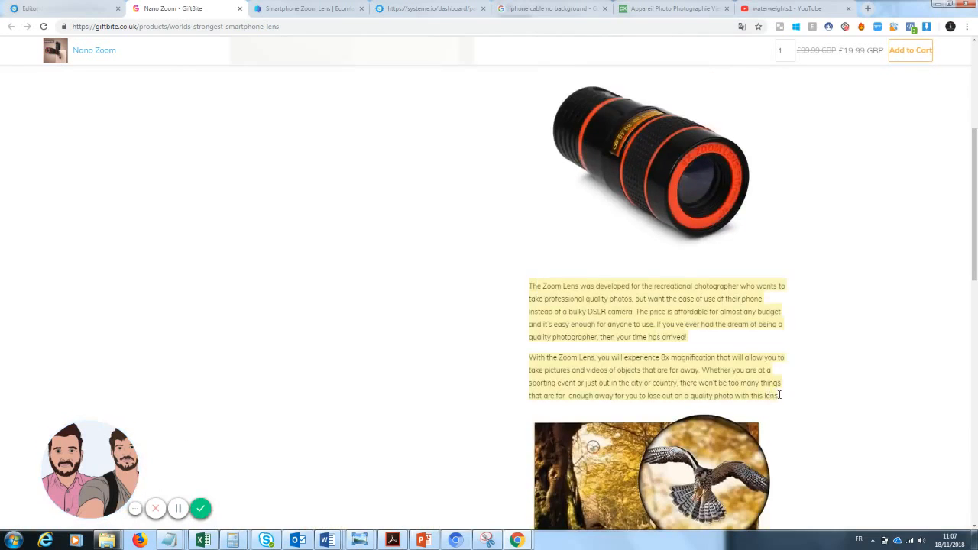
Go to the DeepL translator by entering 'deepl' in the address bar
click(233, 27)
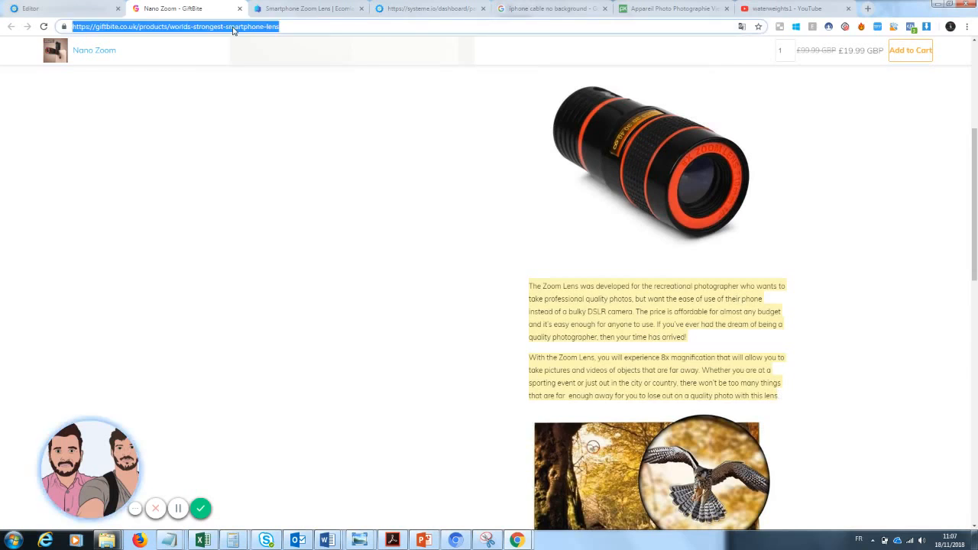
text(deepl)
key(Return)
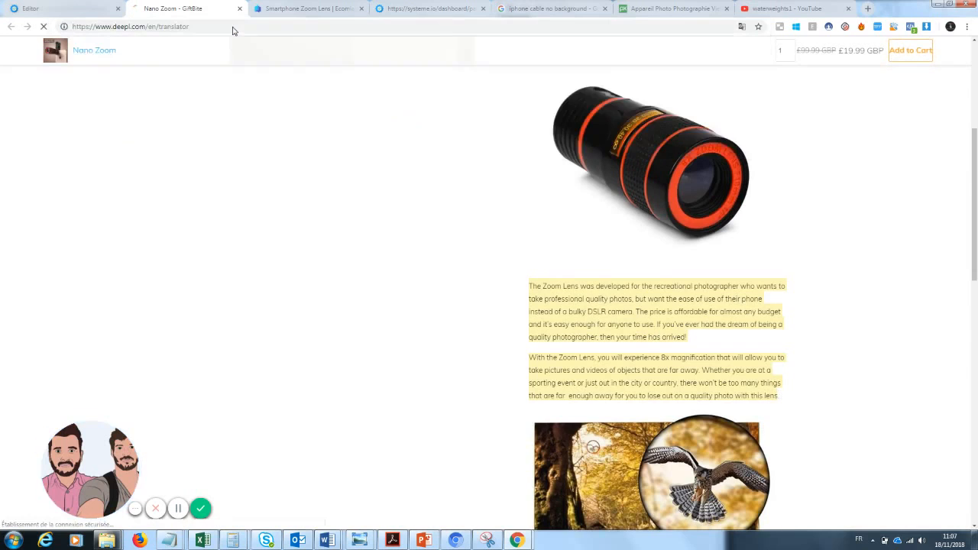
Paste the English paragraphs into DeepL, select the French translation, and return to Systeme.io
key(ctrl+v)
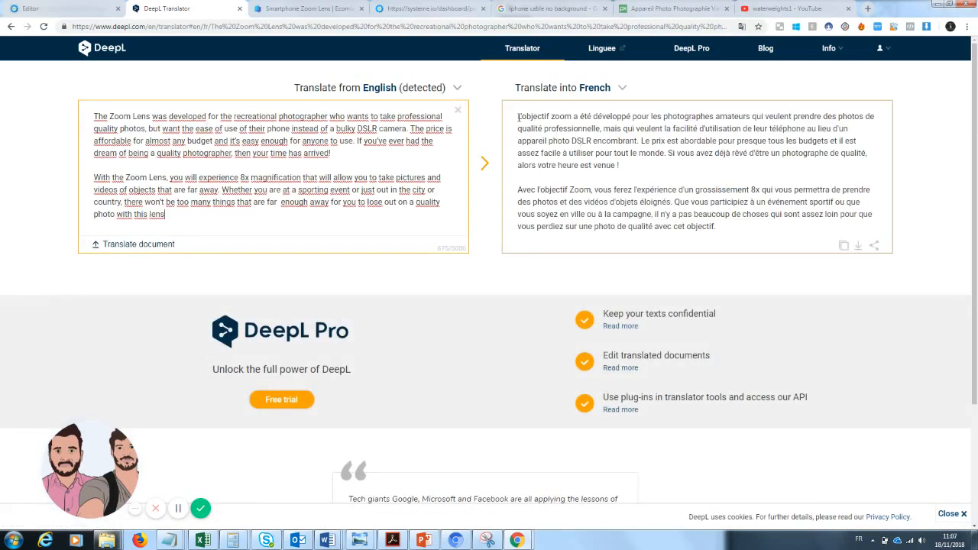
click(746, 230)
key(ctrl+a)
key(ctrl+c)
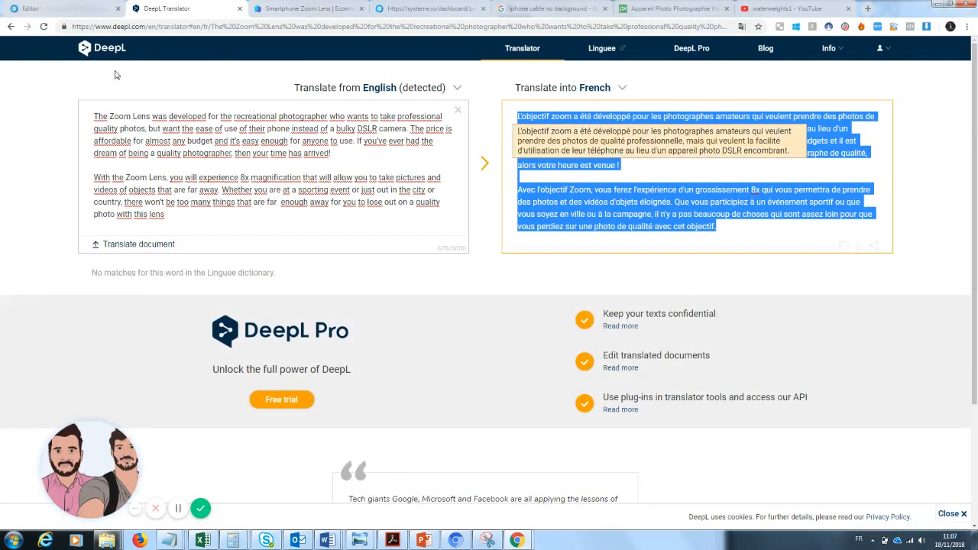
click(47, 6)
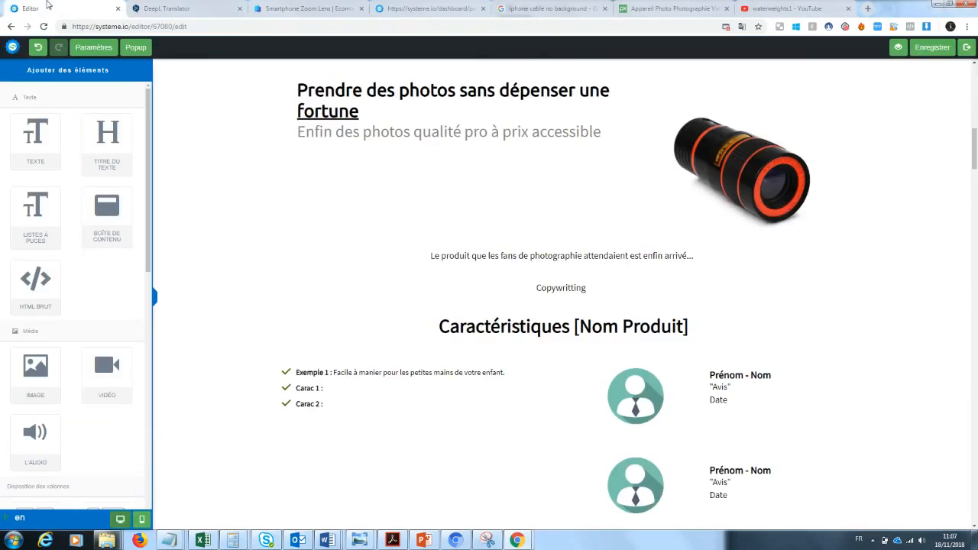
Replace 'Copywritting' with the pasted French Zoom Lens description
double_click(572, 288)
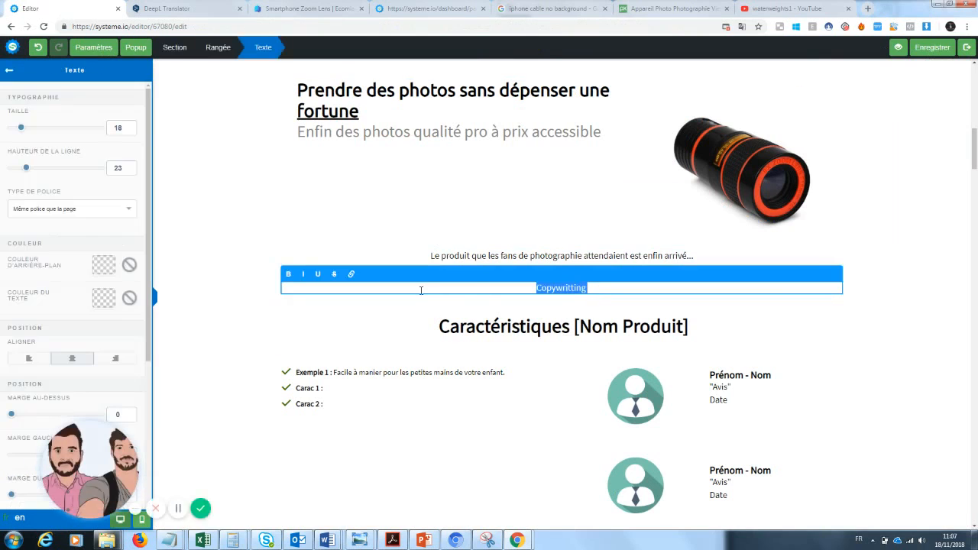
key(BackSpace)
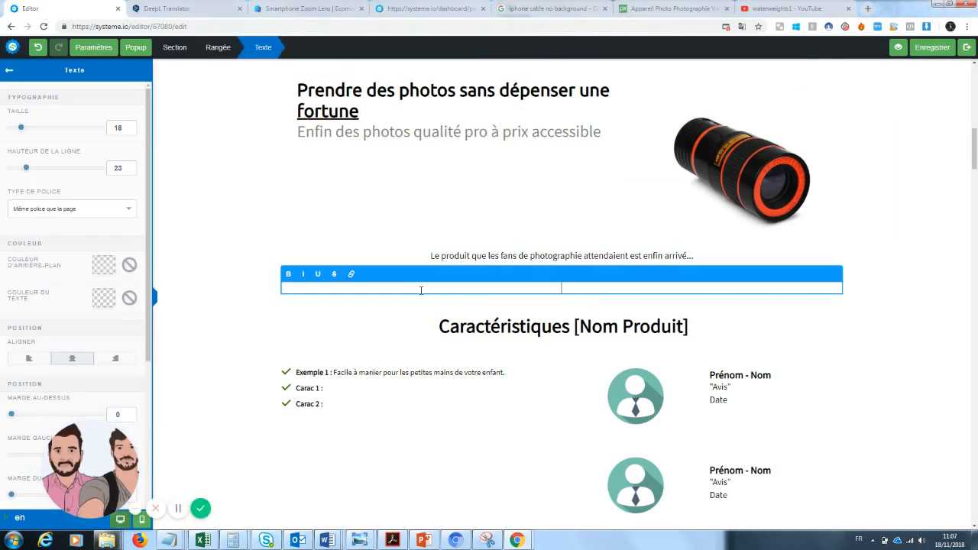
key(ctrl+v)
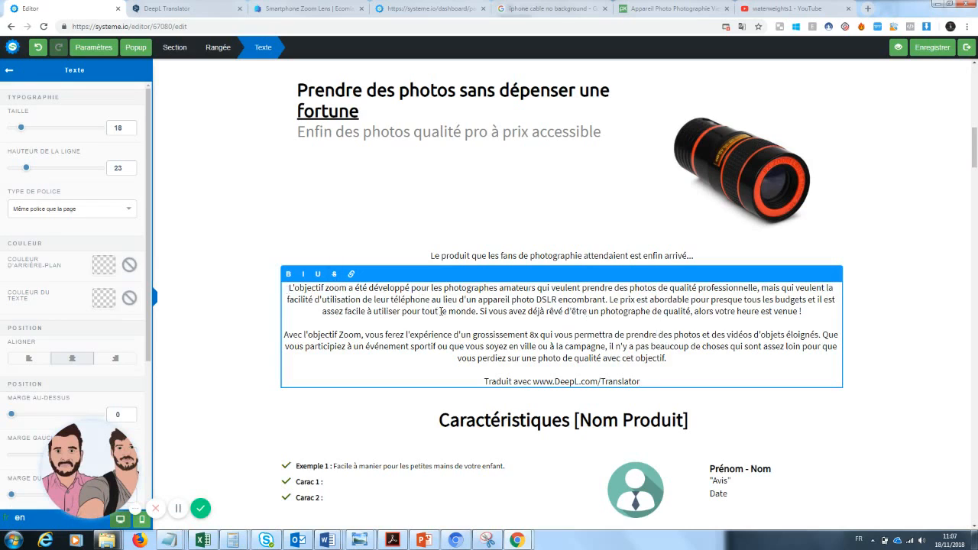
click(533, 257)
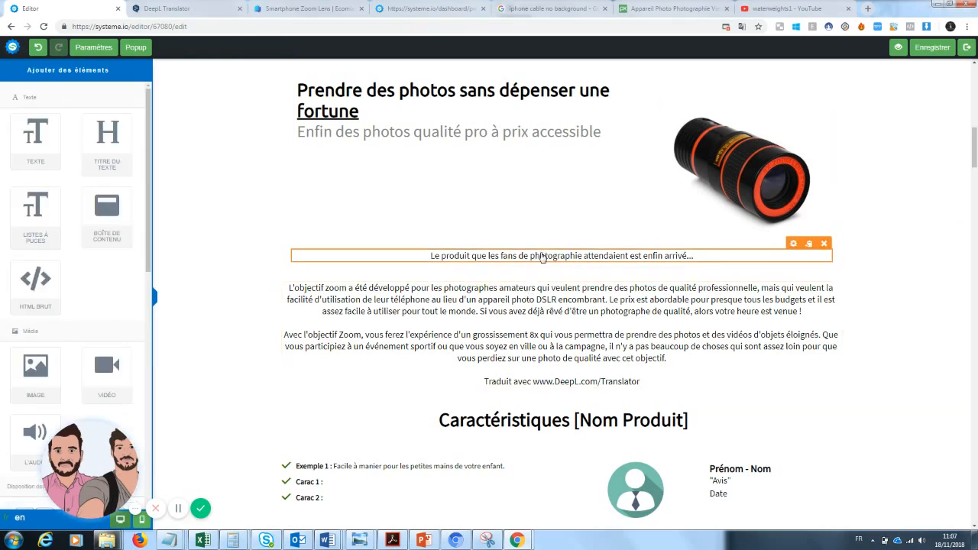
Adjust the top and bottom spacing of the tagline line
click(541, 257)
drag(102, 471, 247, 464)
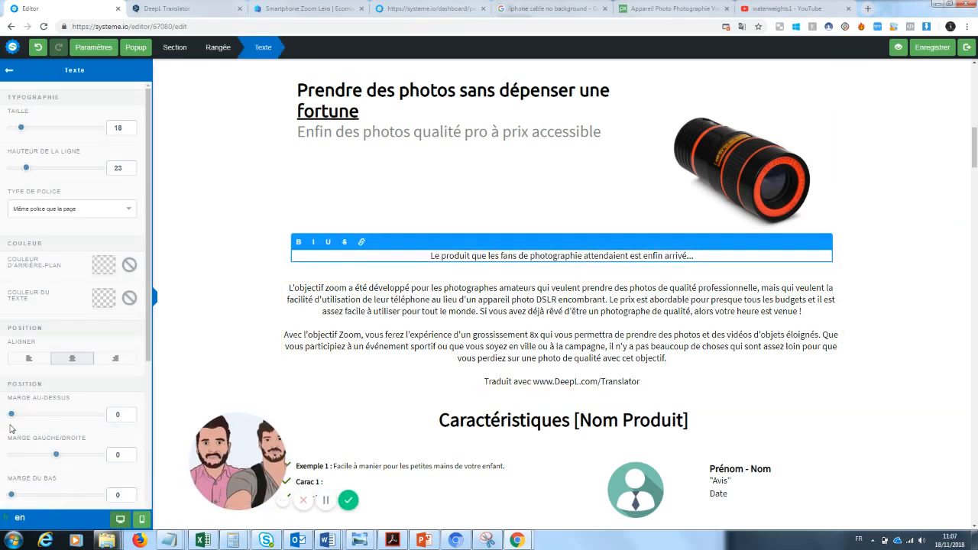
mouse_move(10, 427)
mouse_down()
mouse_move(39, 425)
mouse_move(12, 425)
mouse_up()
drag(11, 494, 34, 497)
click(573, 413)
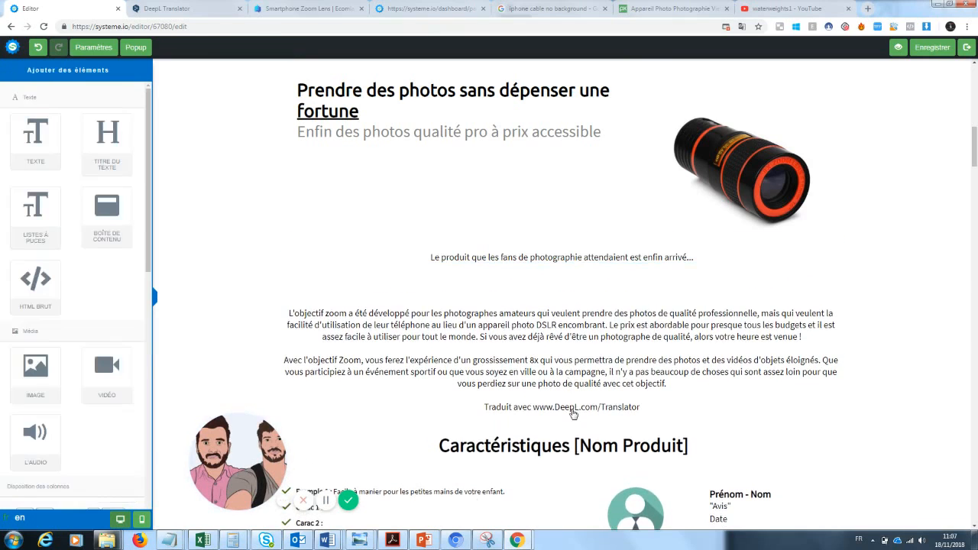
Delete the DeepL credit line and set the description's bottom margin to 34
click(602, 403)
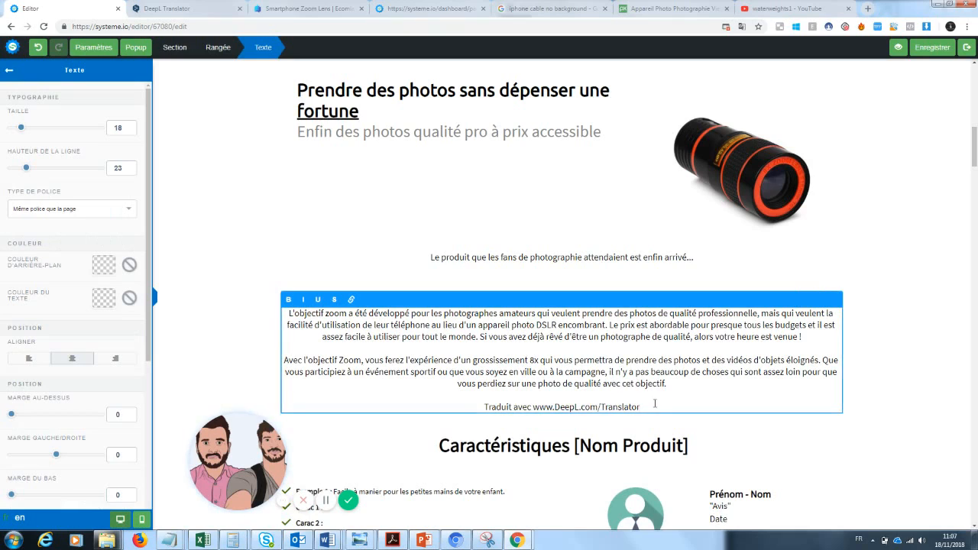
drag(655, 403, 411, 422)
key(BackSpace)
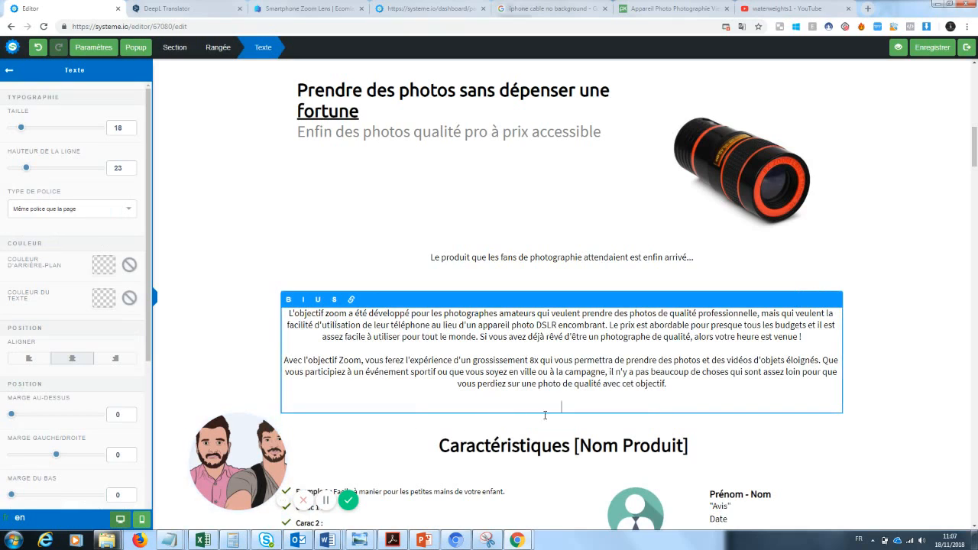
drag(11, 494, 24, 494)
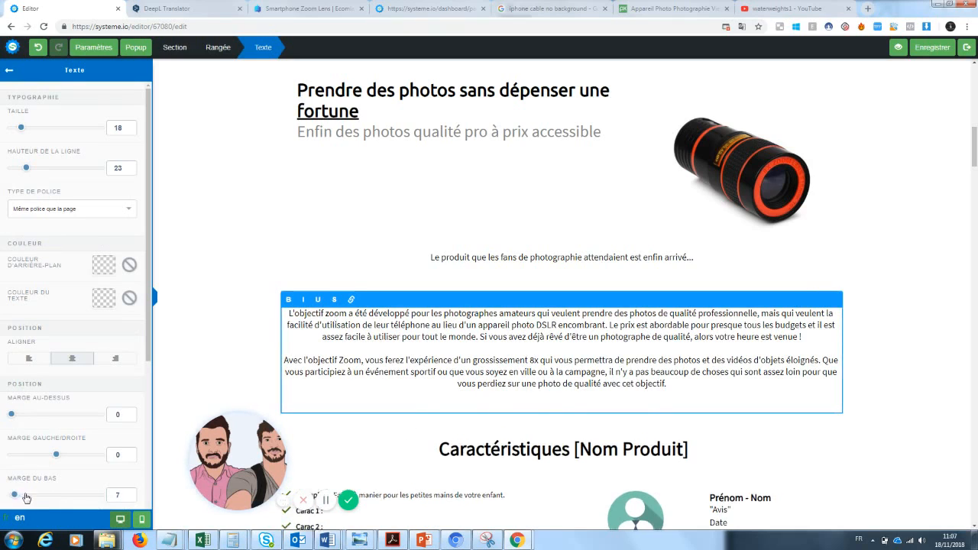
click(962, 295)
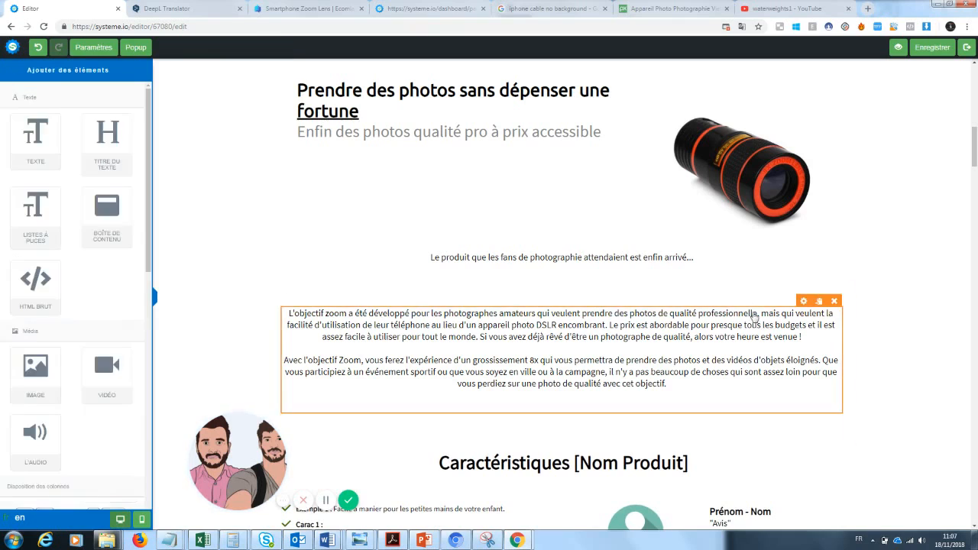
Left-align the description paragraphs and enlarge their text from 18 to 25
click(572, 360)
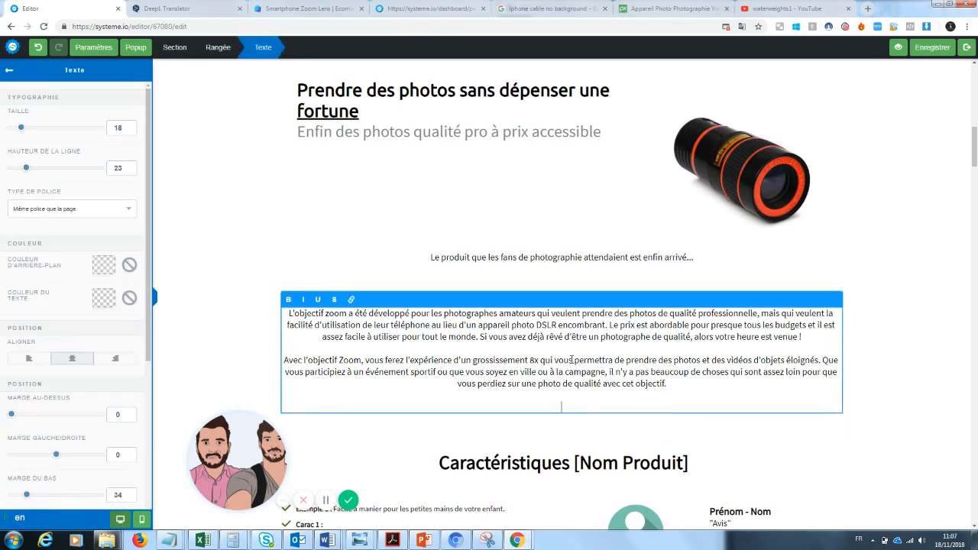
click(25, 363)
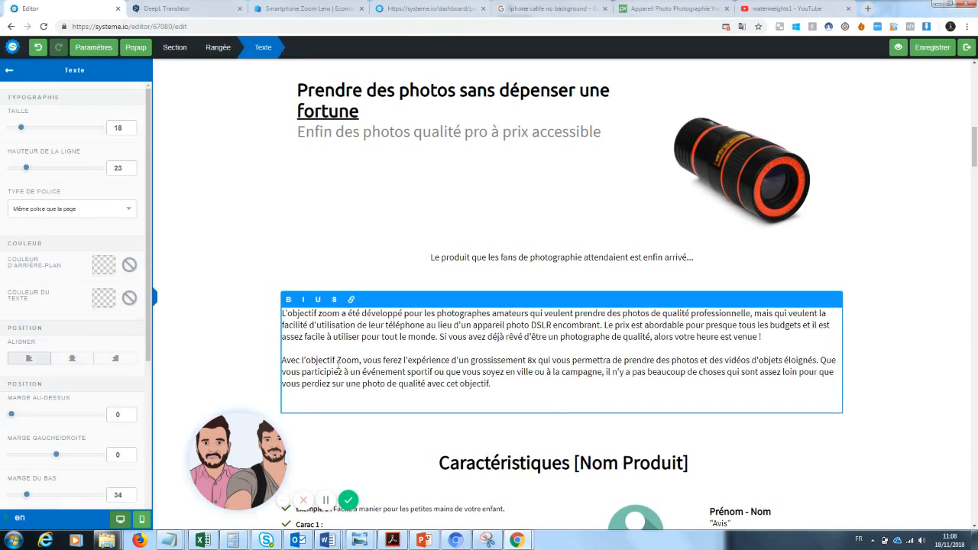
click(910, 318)
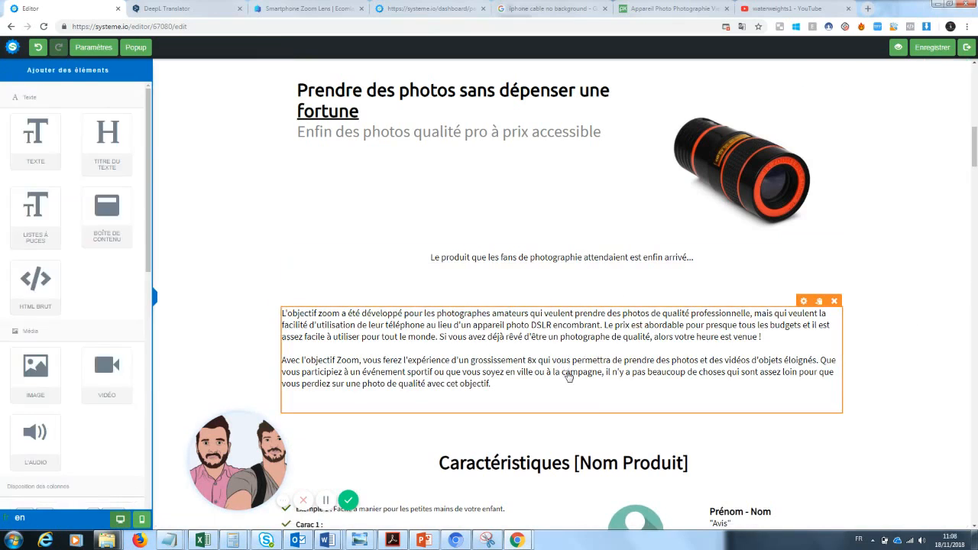
click(531, 376)
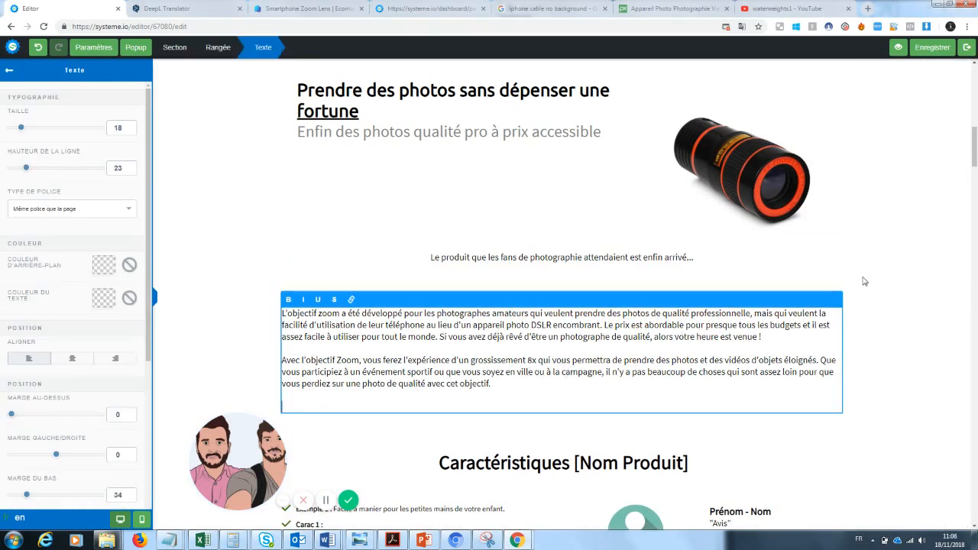
drag(527, 380, 280, 310)
drag(29, 132, 30, 136)
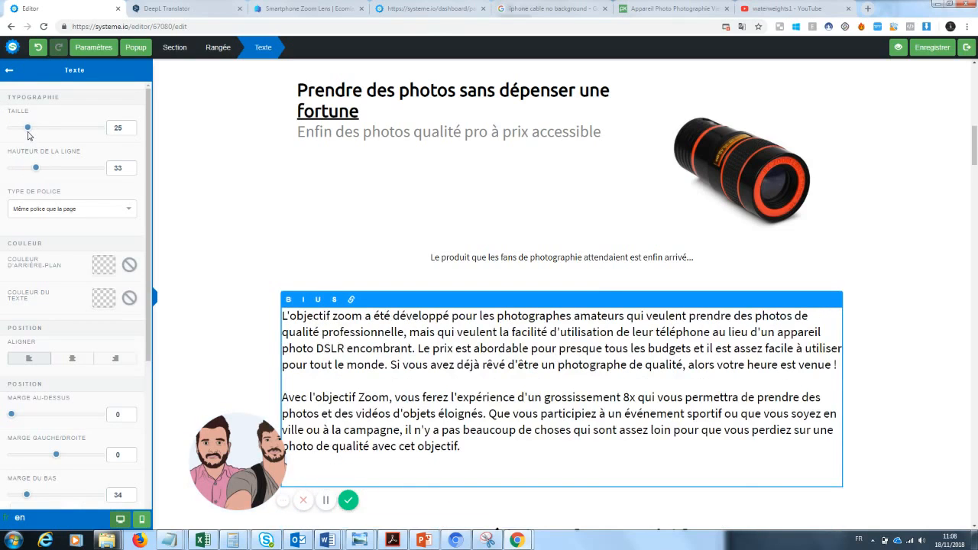
click(888, 262)
scroll(721, 279, up, 1)
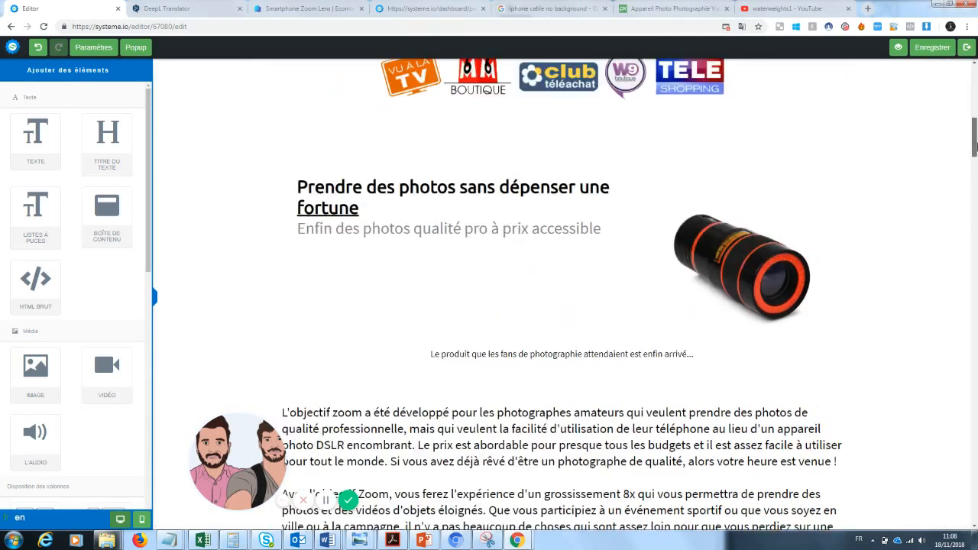
Replace the first bullet's example text with 'Photos de grandes qualités : une qualité pro pour un équipement mini'
drag(974, 146, 969, 186)
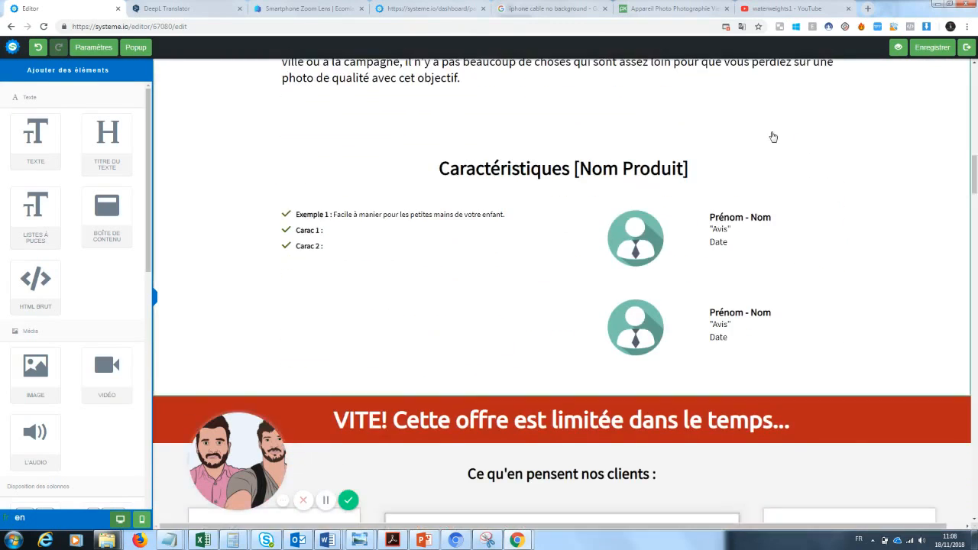
click(355, 215)
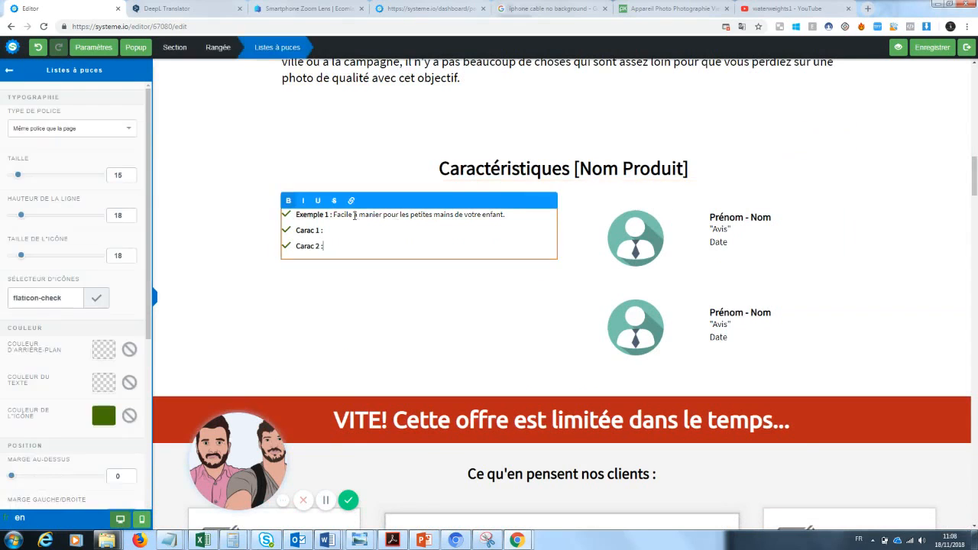
drag(506, 216, 298, 217)
key(BackSpace)
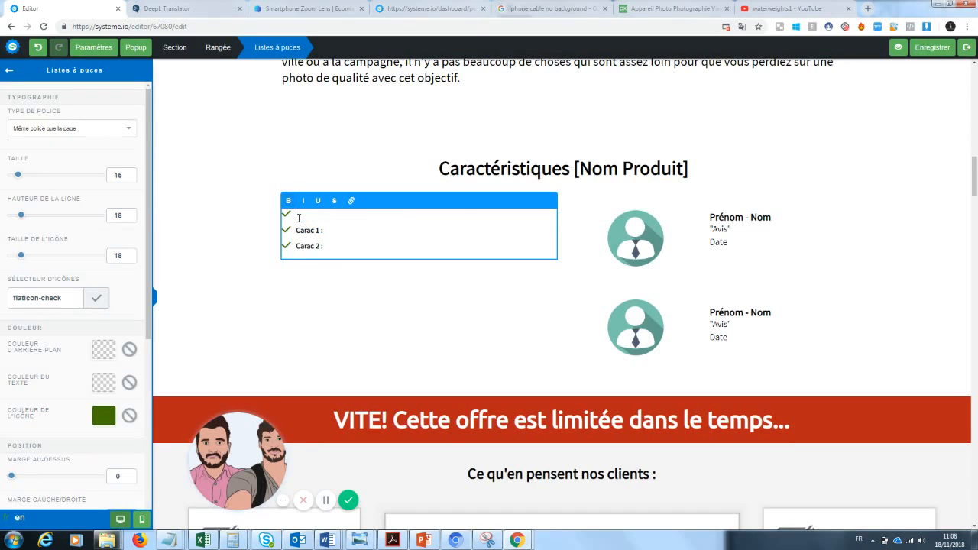
text(Photos de grandes qualités)
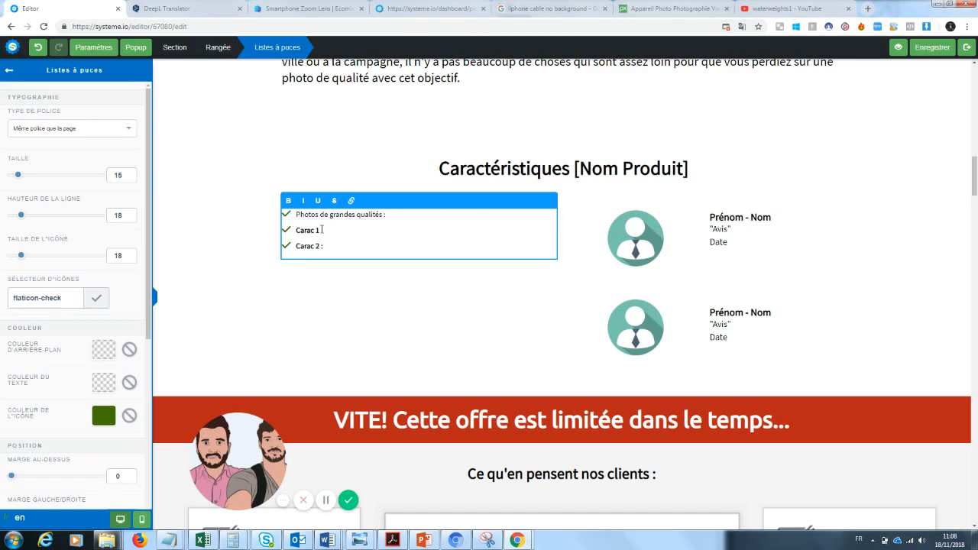
text( :)
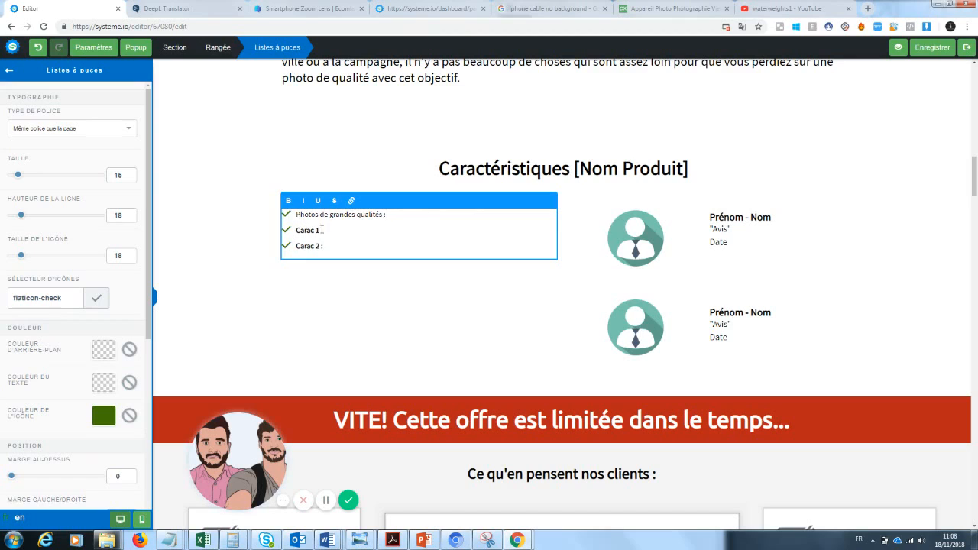
text( une qualité pro)
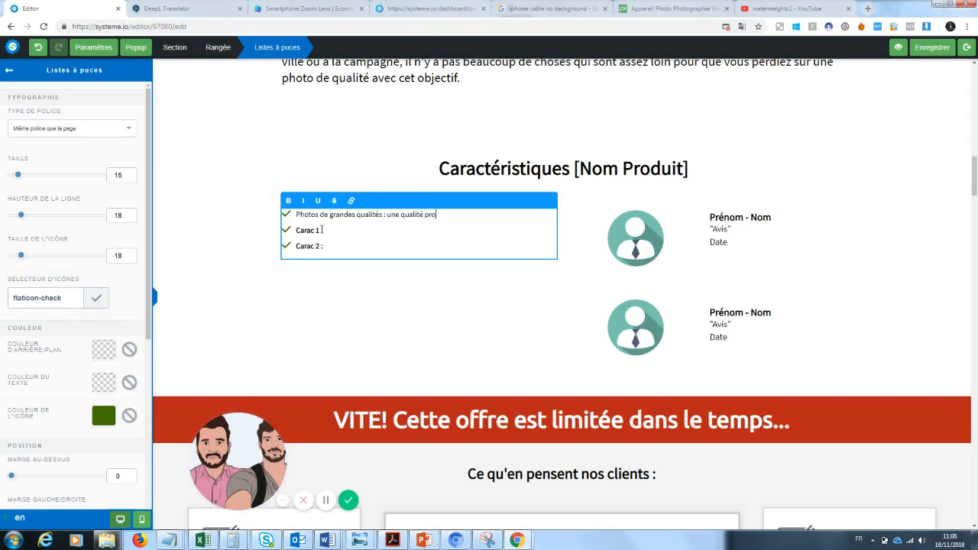
text( pour un équ)
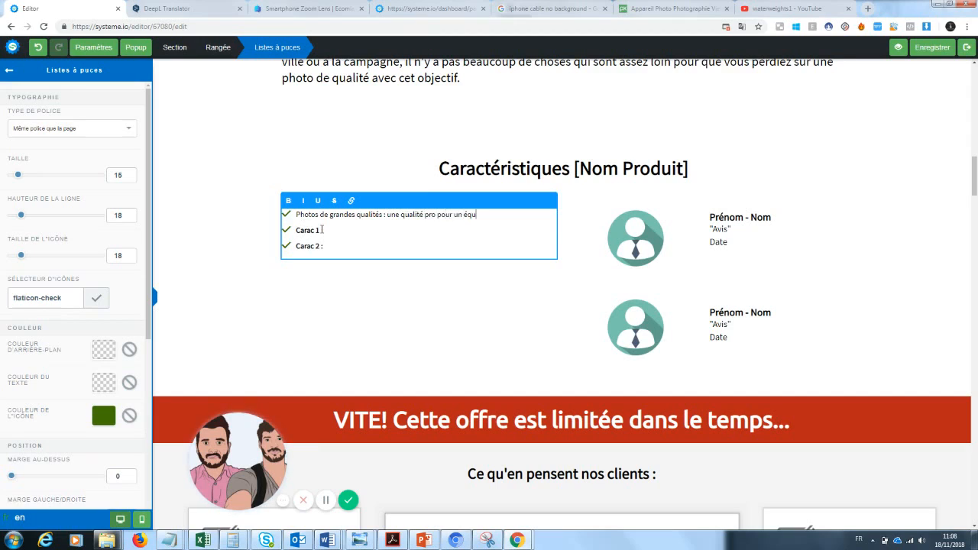
text(ipement mini)
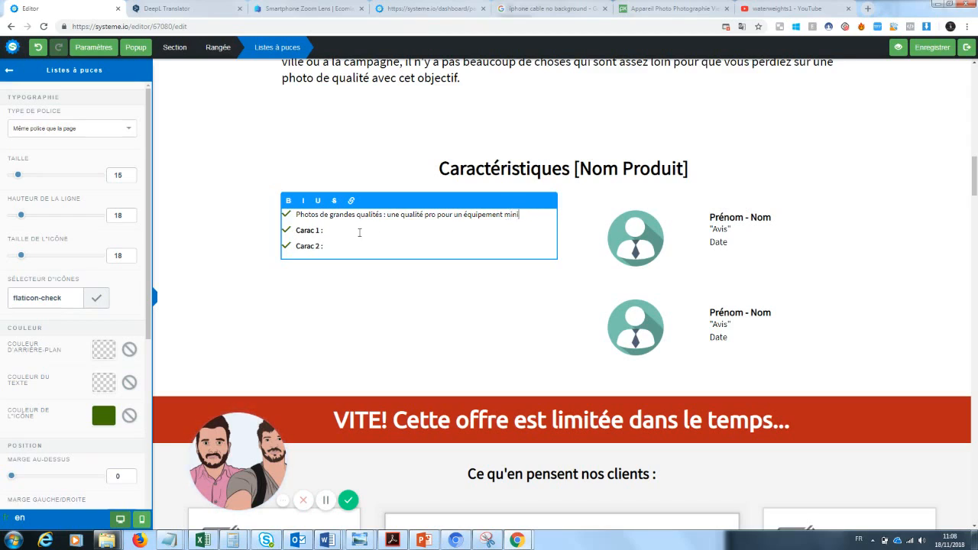
Bold the 'Photos de grandes qualités' label and start the Pratique bullet's 'se met dans la poche' description
drag(319, 229, 296, 230)
text(Pratique)
drag(382, 214, 289, 203)
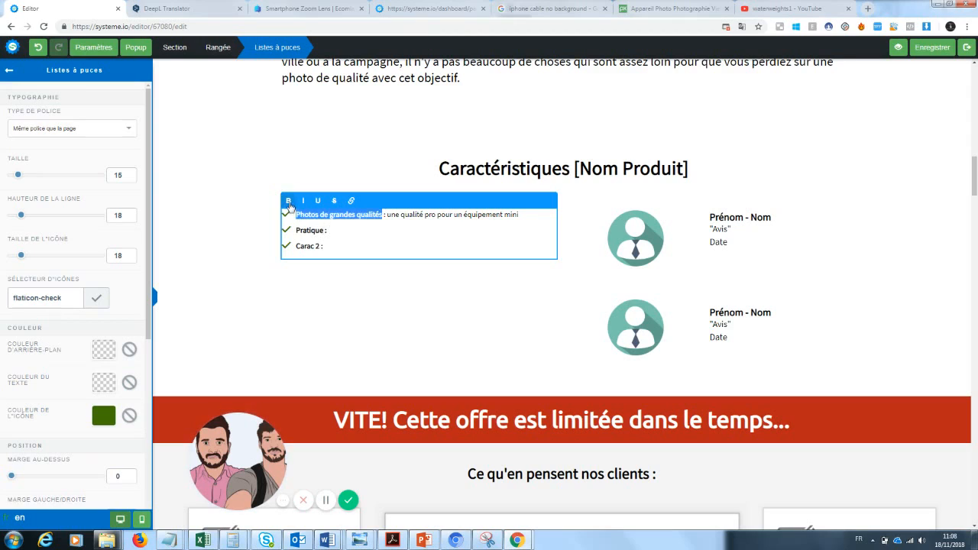
click(340, 232)
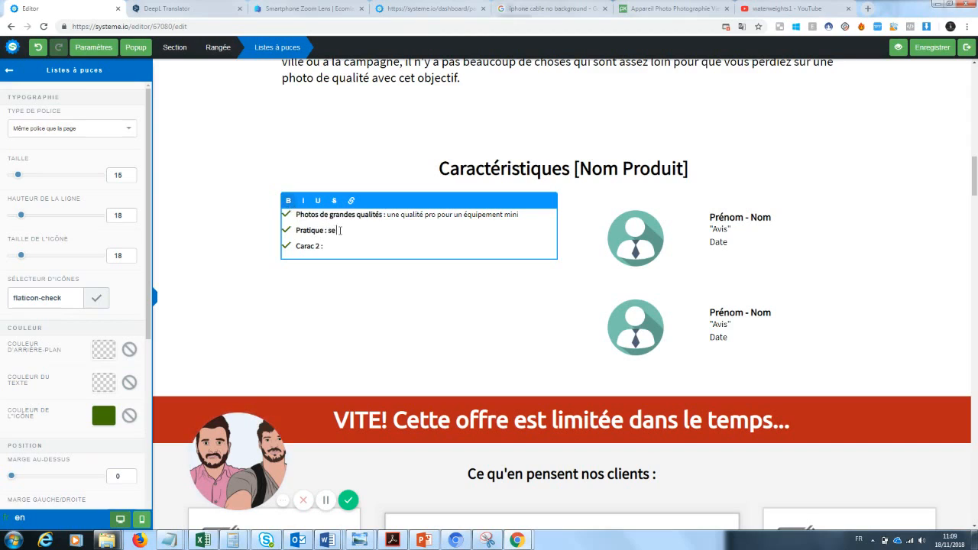
text(se met dans la poche sans auc)
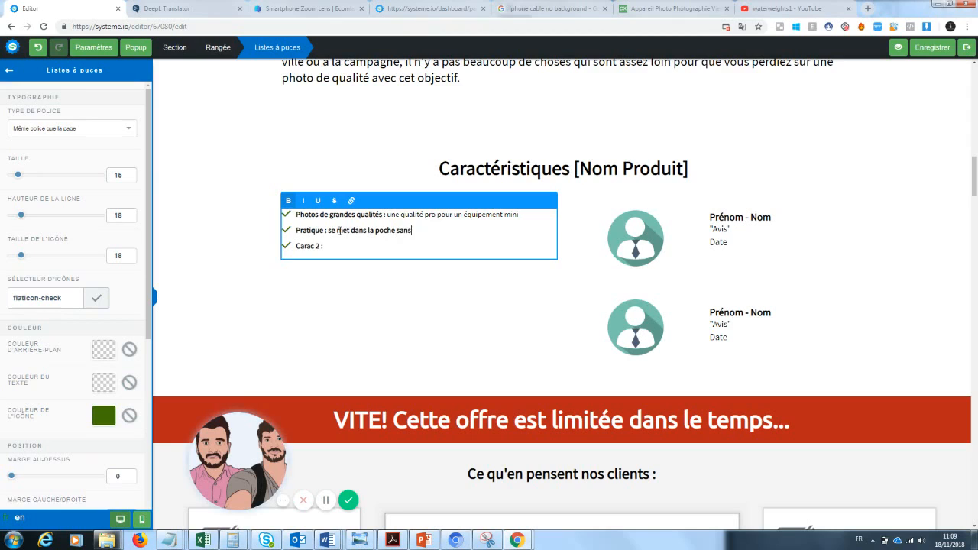
key(BackSpace)
text(pour une grande)
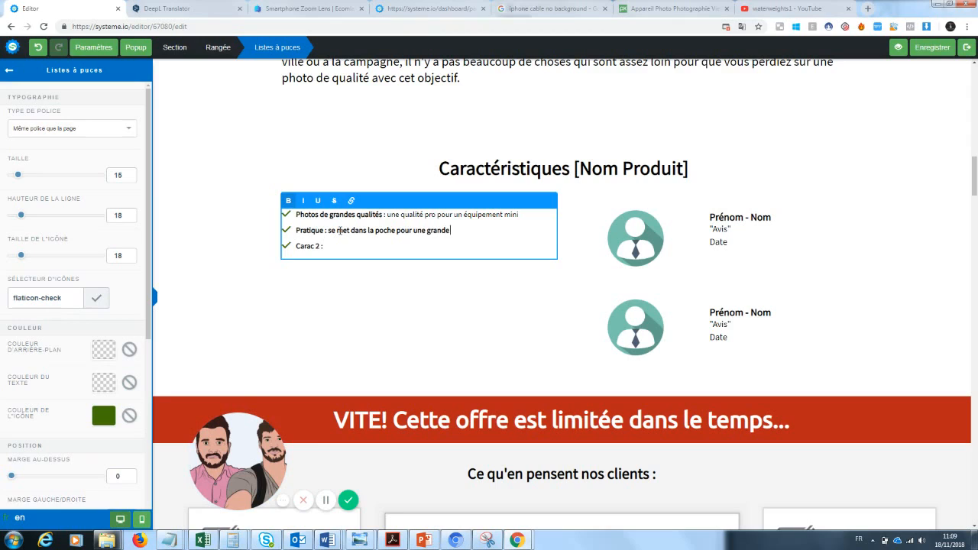
key(BackSpace)
key(BackSpace)
key(BackSpace)
key(BackSpace)
key(BackSpace)
key(BackSpace)
key(BackSpace)
key(BackSpace)
key(BackSpace)
key(BackSpace)
key(BackSpace)
key(BackSpace)
key(BackSpace)
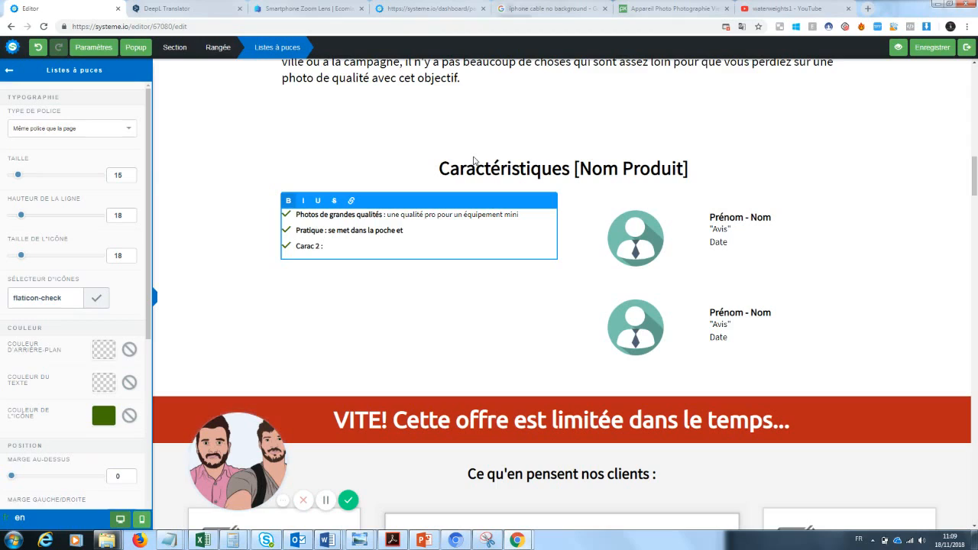
Finish the second bullet with 'facile à emporter' and replace 'Carac 2' with a Fiabilité durability line
text(facile à)
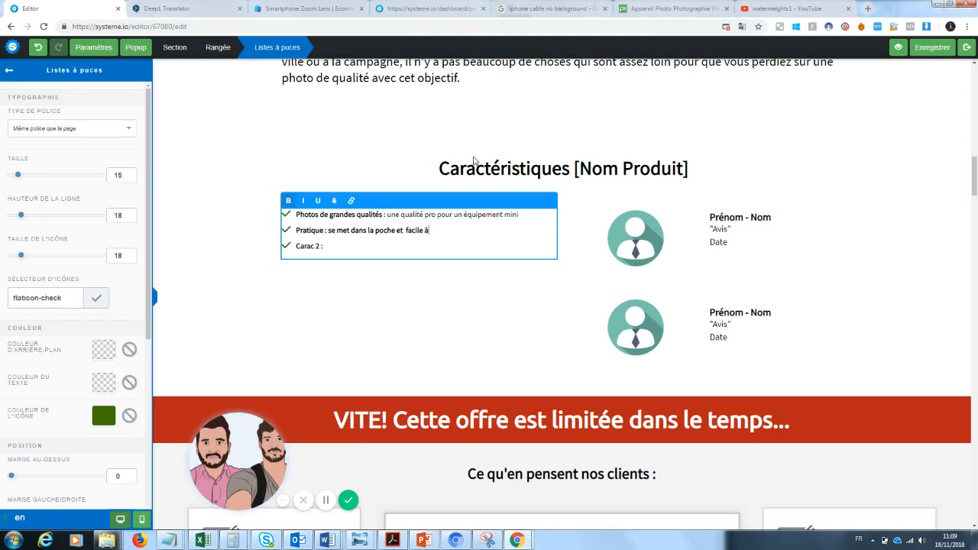
text( emporter)
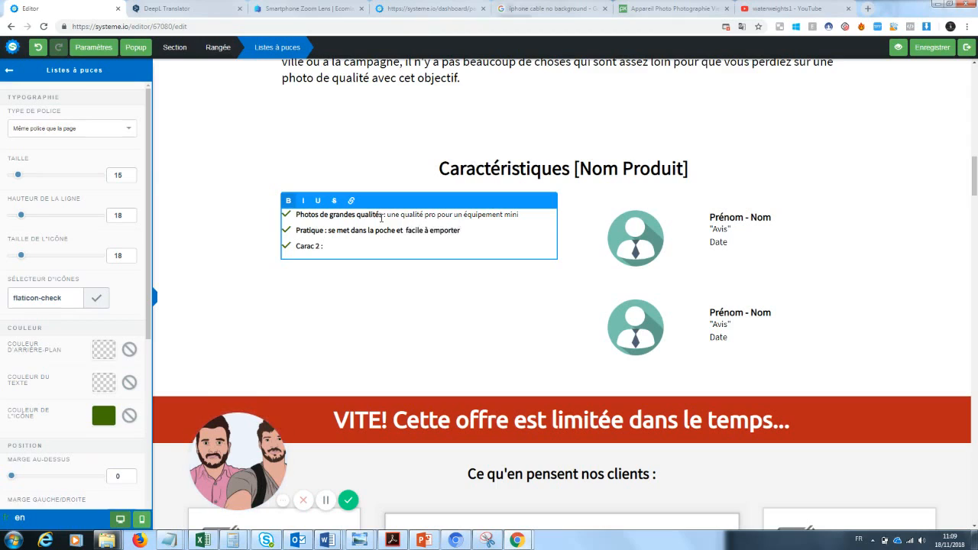
drag(320, 245, 297, 247)
key(BackSpace)
text(Fiabilit)
key(Delete)
text(Fiabilité : Une durée de vie plus grande )
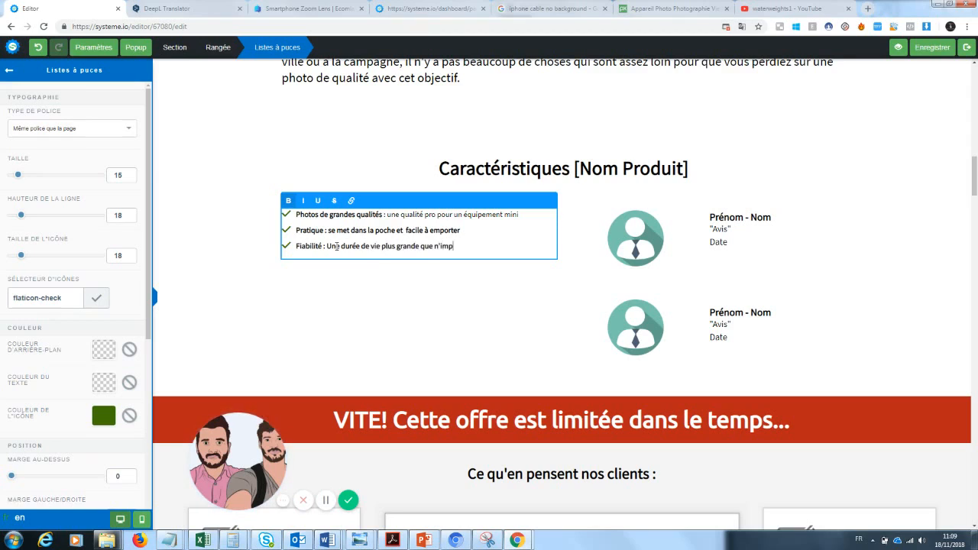
text(que n'importe quel autre produit pho)
Reword Fiabilité as 'Une garantie certifiée de la qualité de nos produits' and unbold both descriptions
click(438, 247)
drag(540, 247, 327, 246)
text(Une garantie)
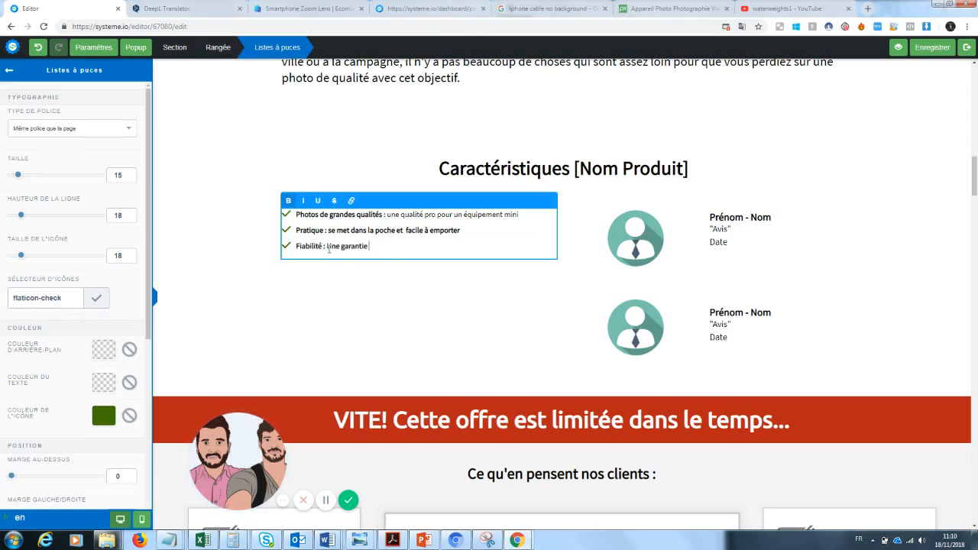
text( certifiée de la qualité de nos produits)
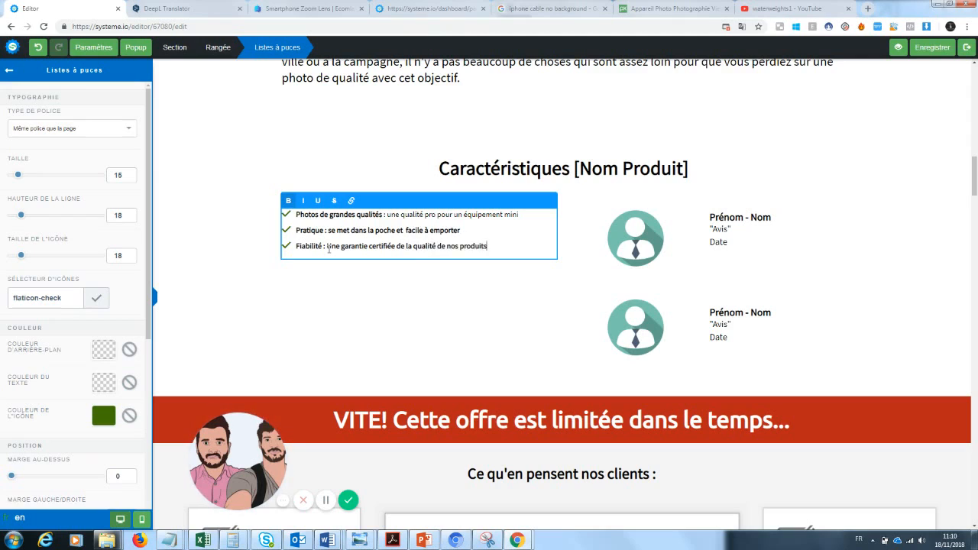
drag(327, 246, 491, 258)
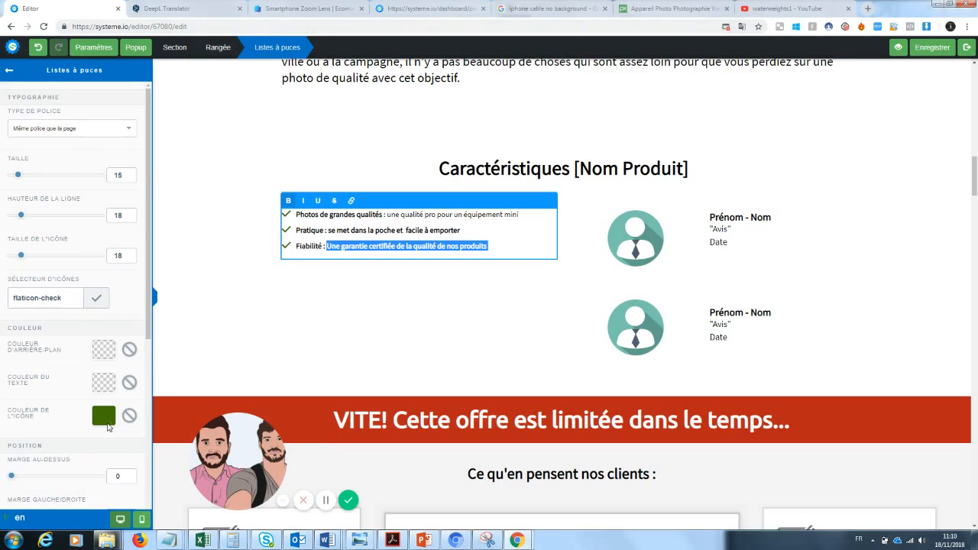
click(289, 200)
click(456, 230)
drag(458, 230, 328, 230)
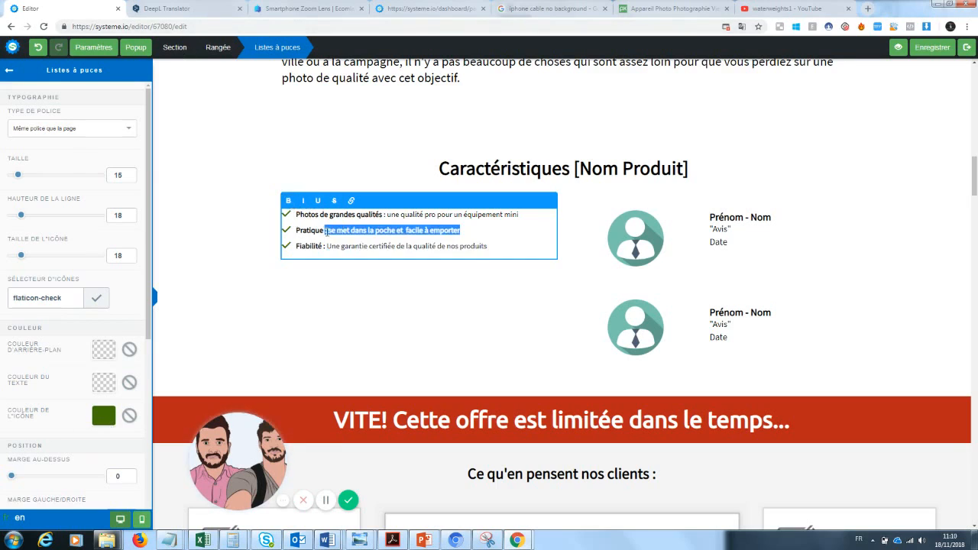
click(469, 295)
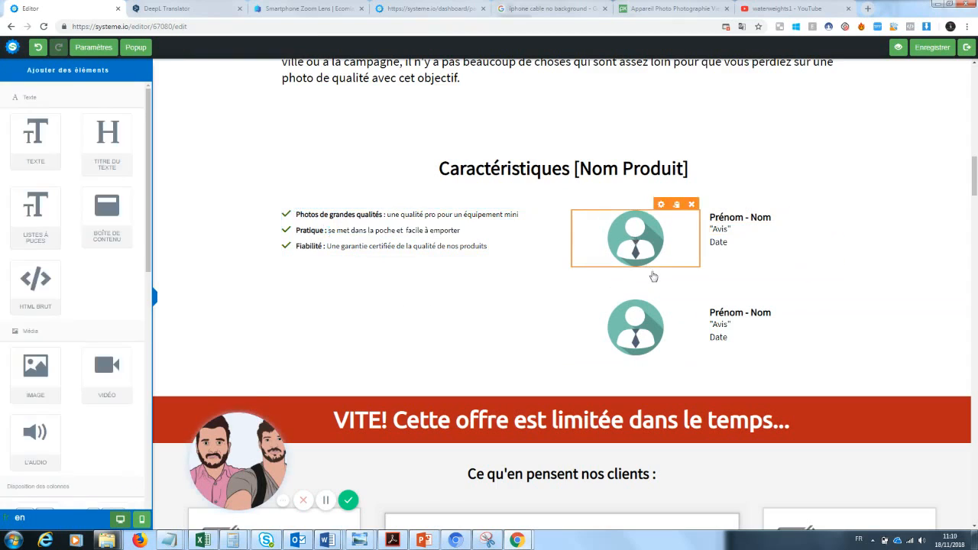
Replace the first testimonial avatar with the phone-lens photo from Vos images
click(564, 172)
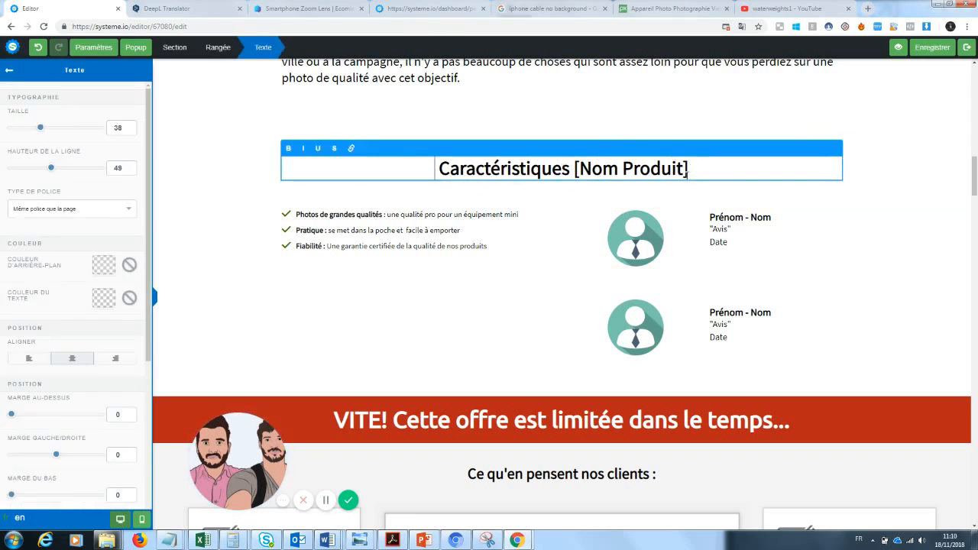
click(738, 288)
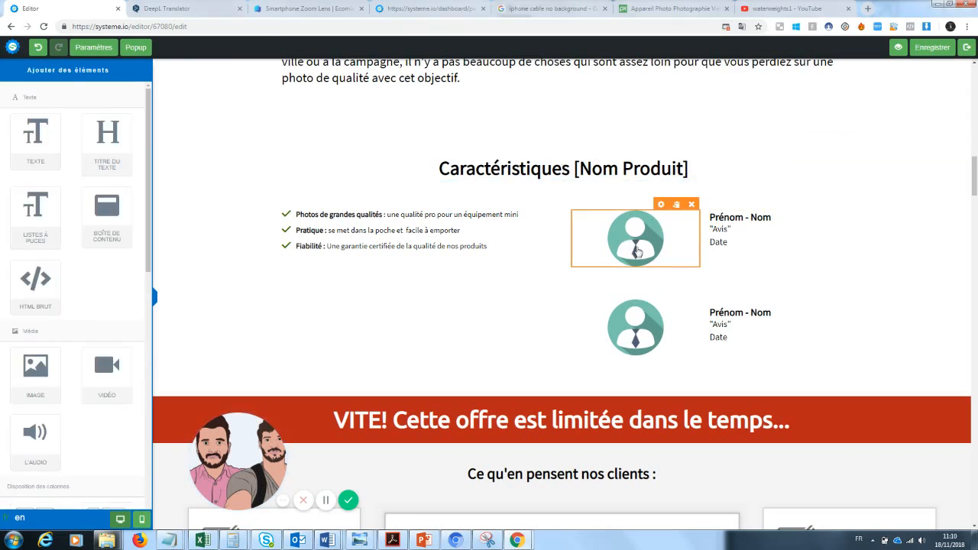
click(644, 238)
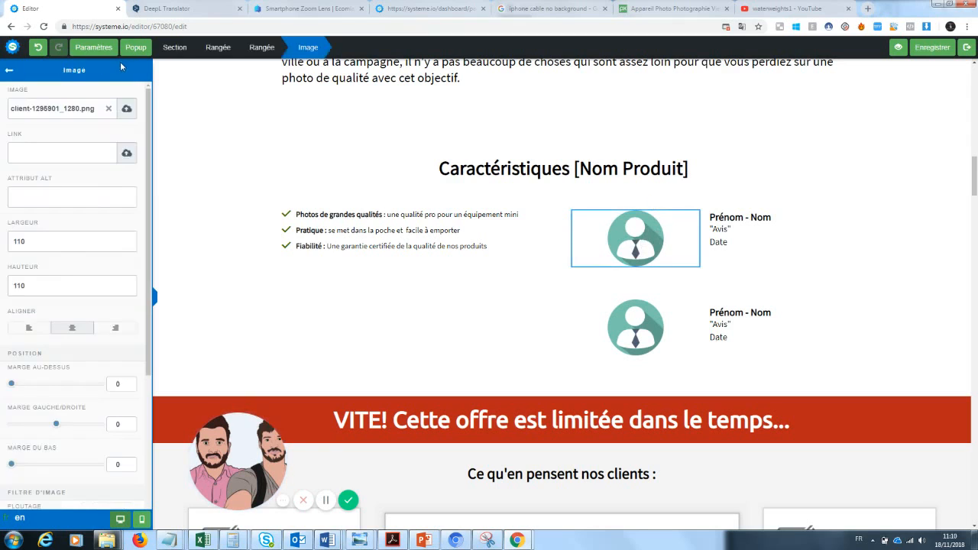
click(108, 107)
click(126, 108)
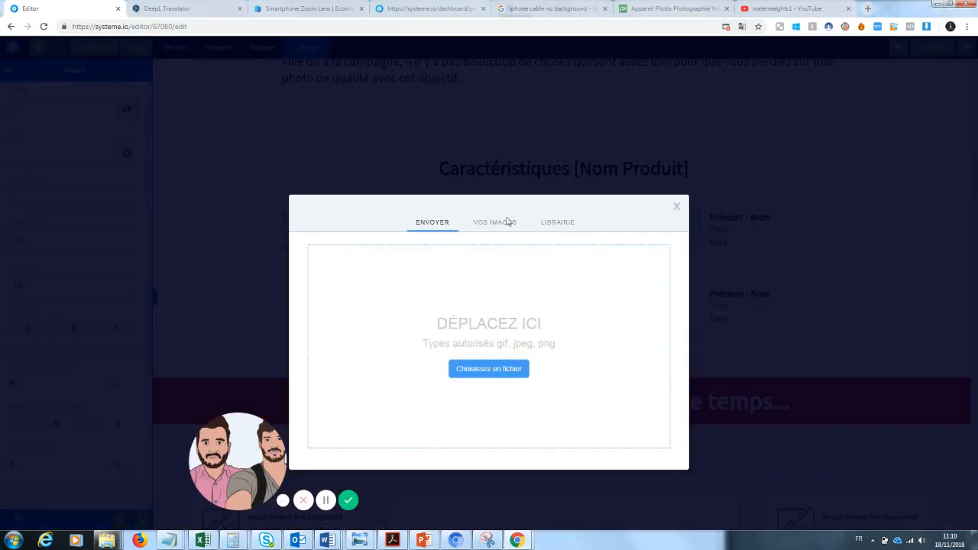
click(494, 201)
click(338, 316)
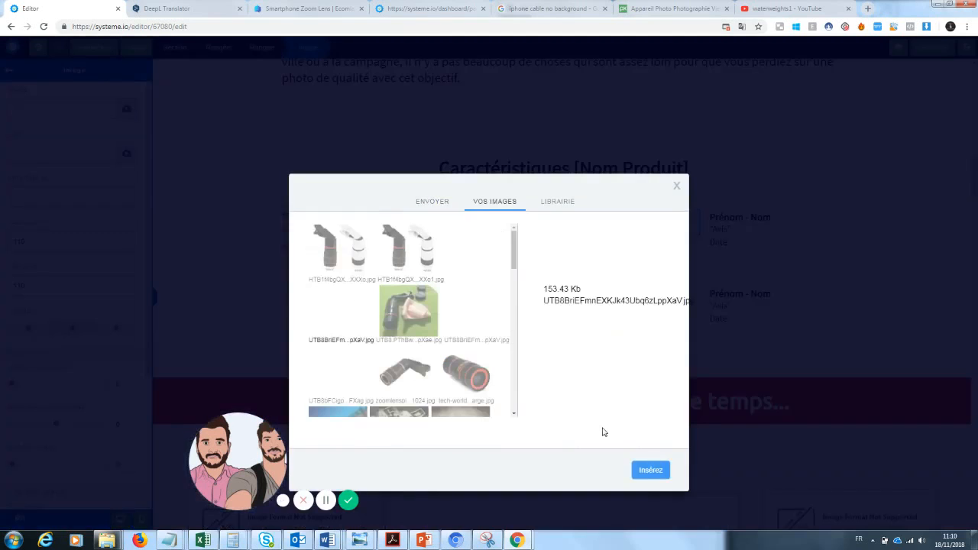
click(662, 470)
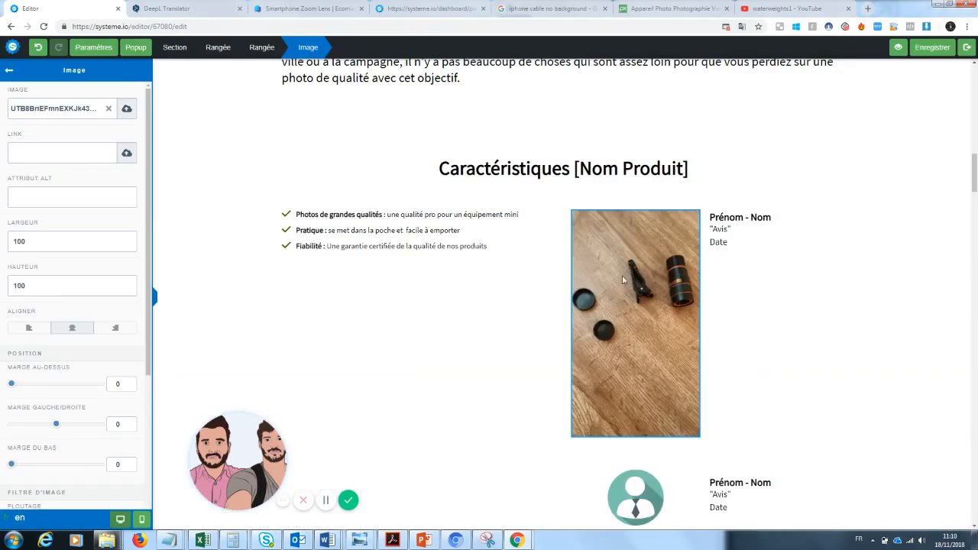
Resize the lens photo to width 200 and height 300
click(645, 307)
click(645, 307)
drag(72, 247, 1, 258)
text(200)
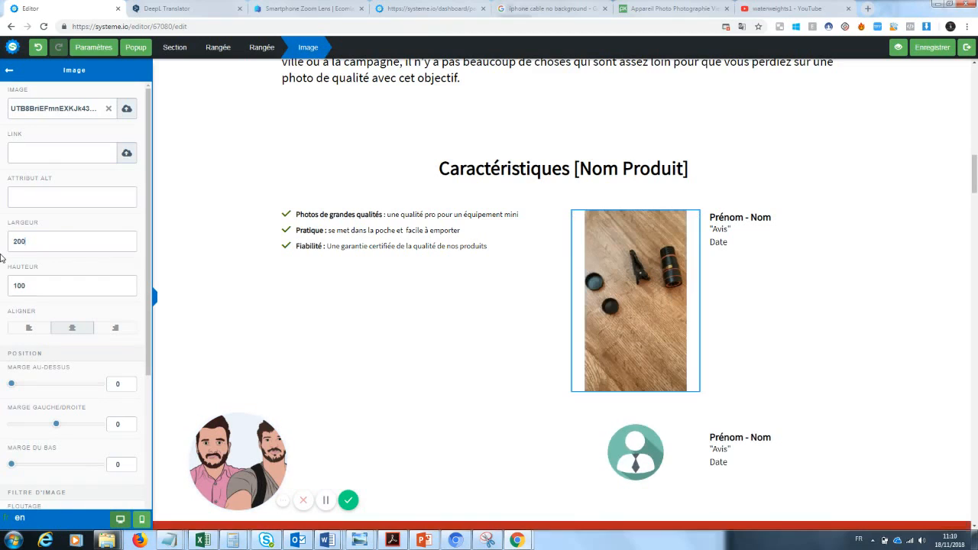
drag(30, 285, 1, 286)
text(200)
drag(29, 285, 1, 291)
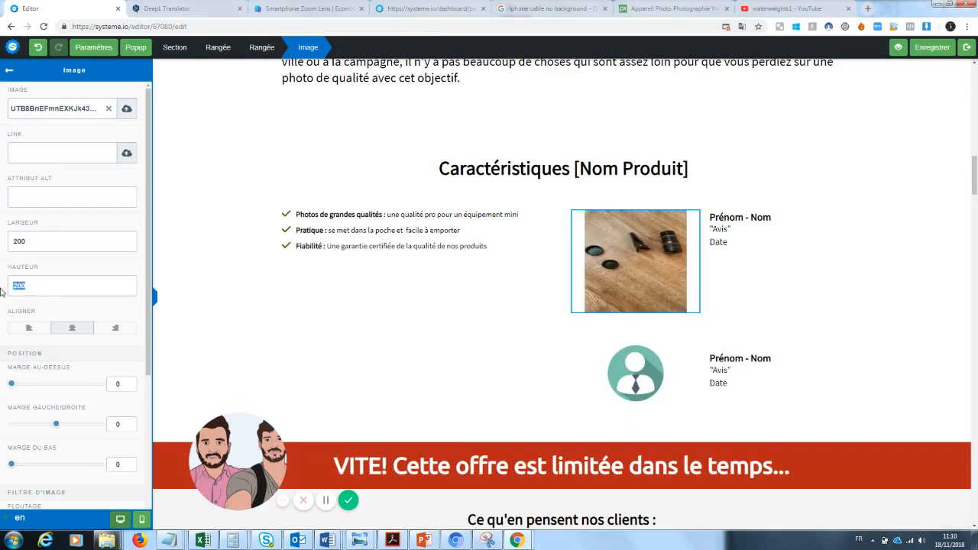
text(300)
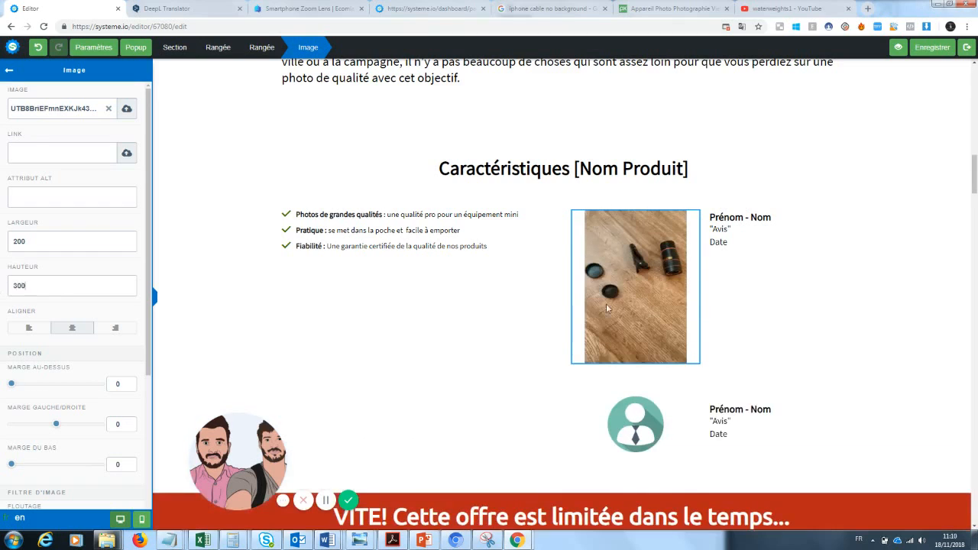
click(842, 295)
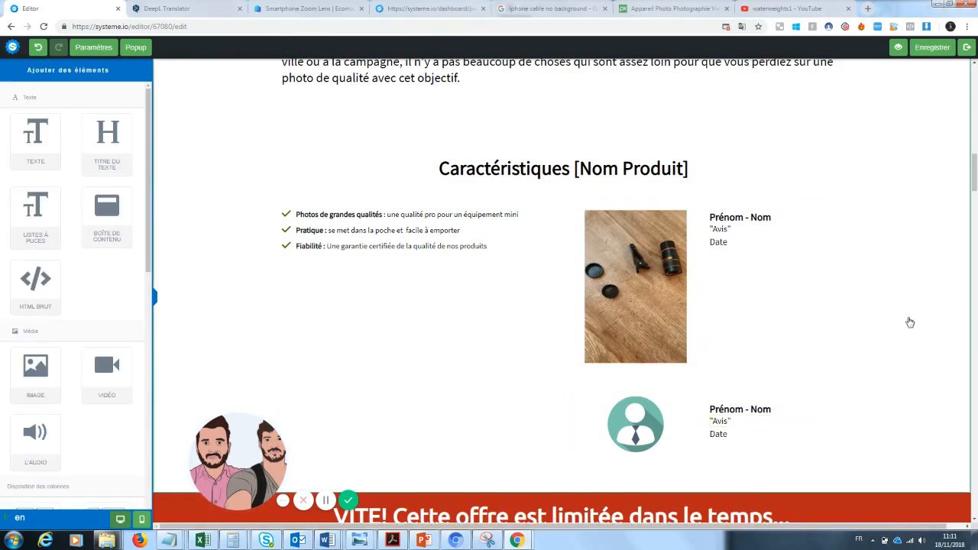
Add a one-third/two-thirds column row to the characteristics section
click(388, 300)
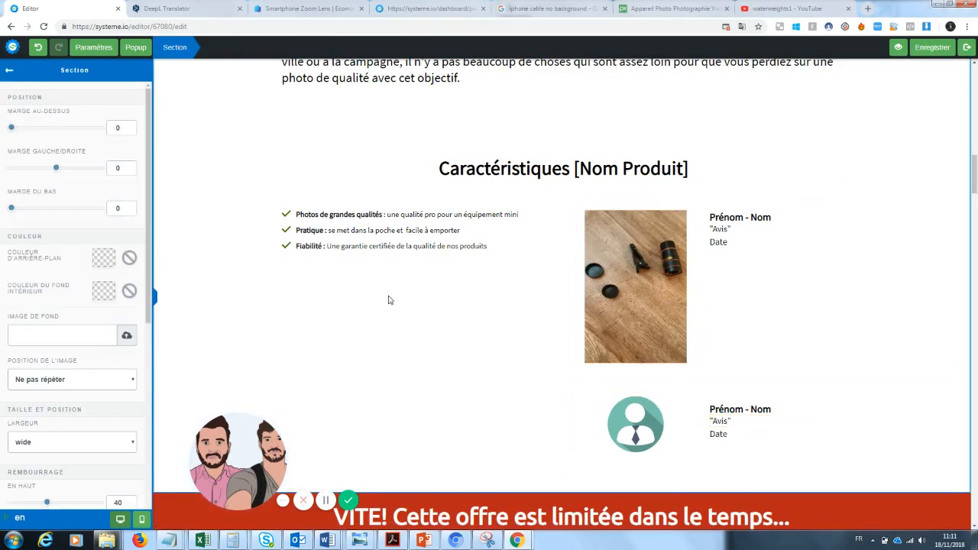
click(8, 71)
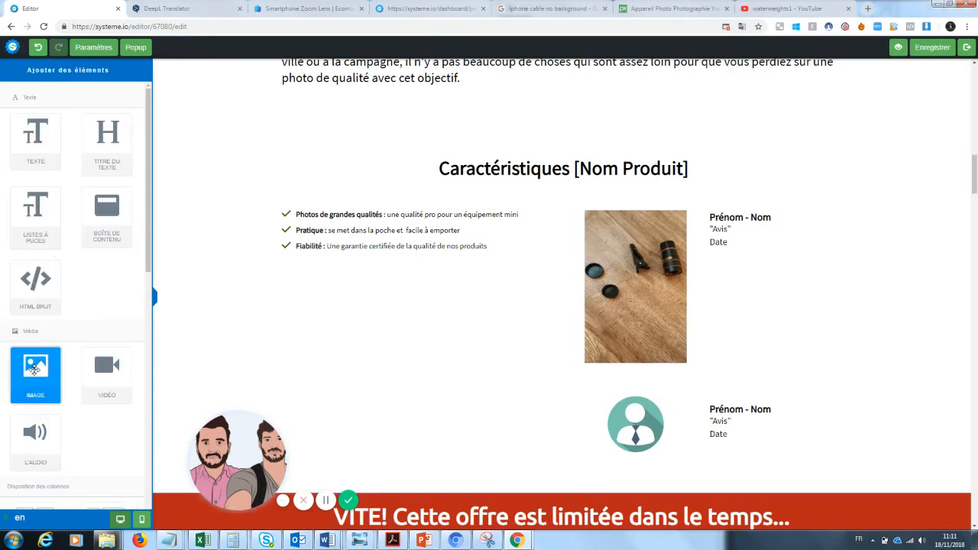
drag(35, 370, 101, 345)
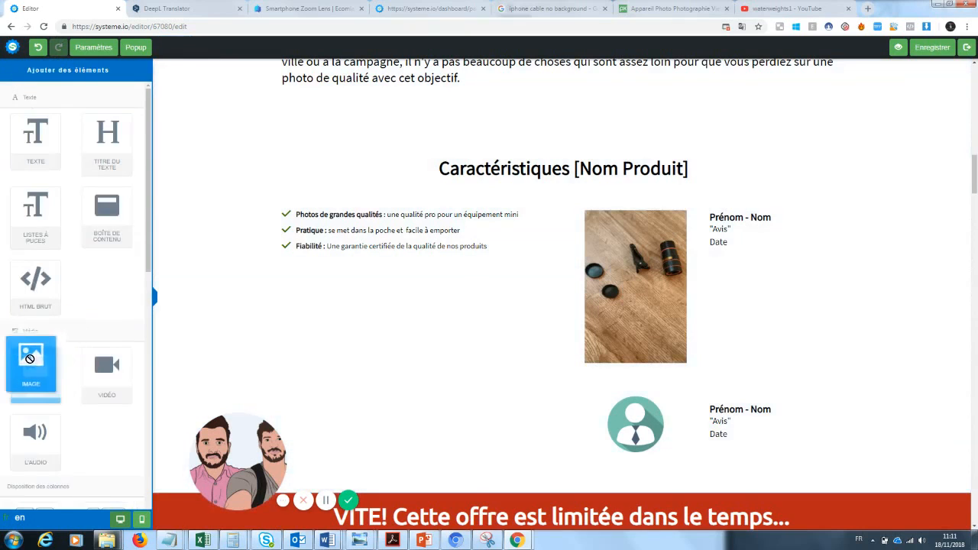
scroll(144, 321, down, 3)
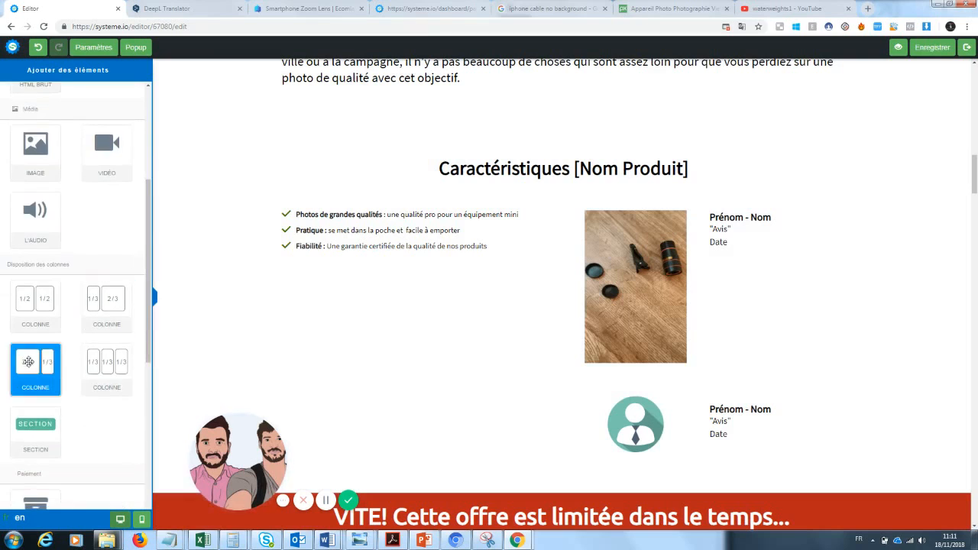
drag(85, 305, 391, 355)
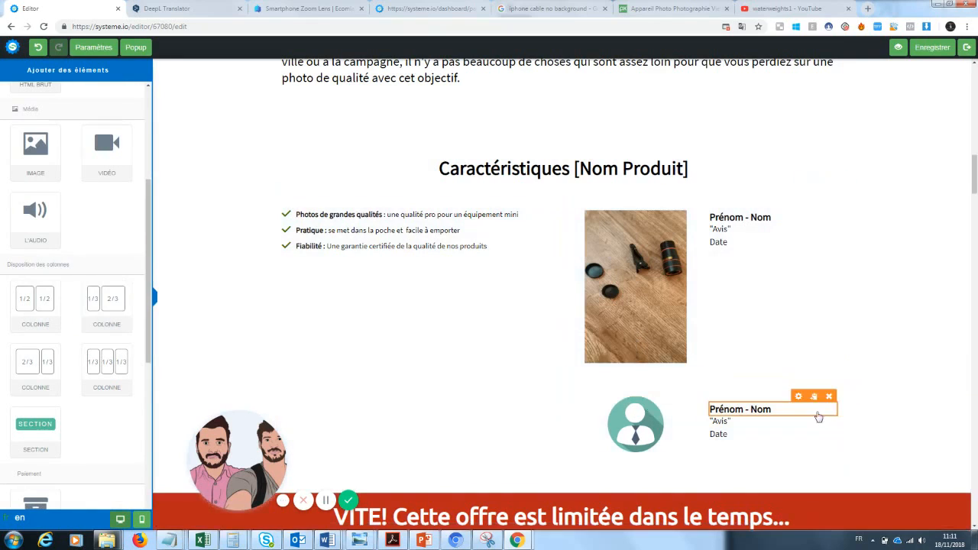
Delete the second testimonial row and drop an Image element into the new left column
click(834, 368)
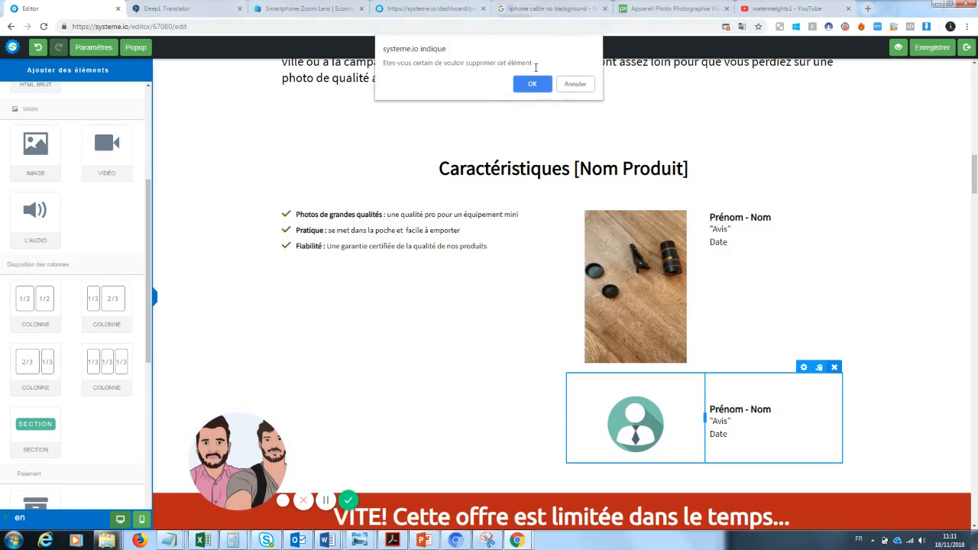
click(537, 84)
drag(976, 170, 976, 179)
drag(110, 314, 461, 271)
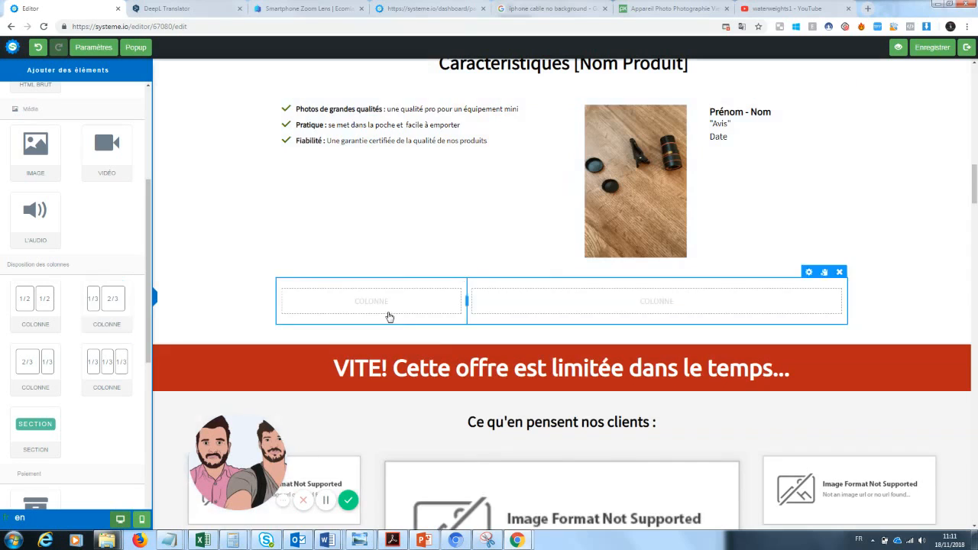
drag(35, 149, 366, 293)
Fill the new left column's placeholder image with the phone-lens photo
click(407, 330)
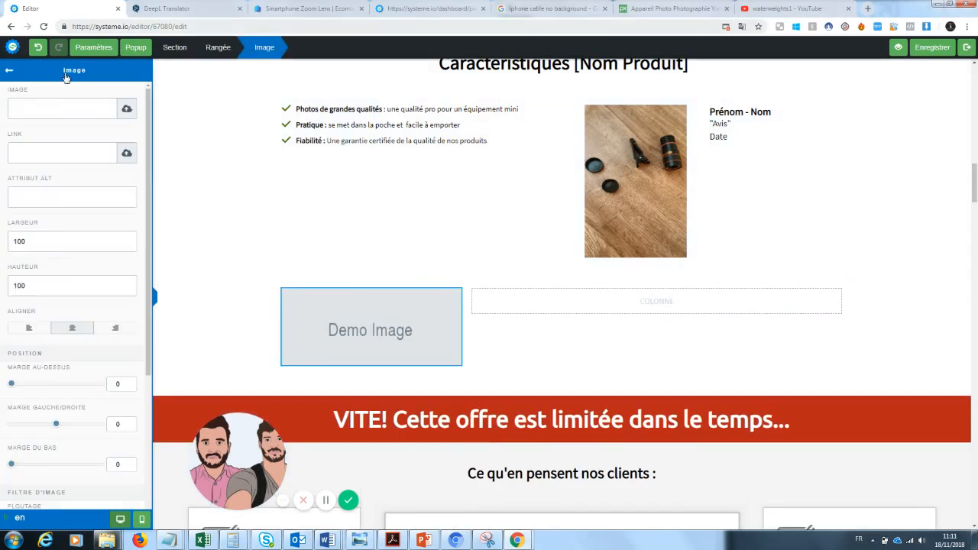
click(125, 110)
click(500, 224)
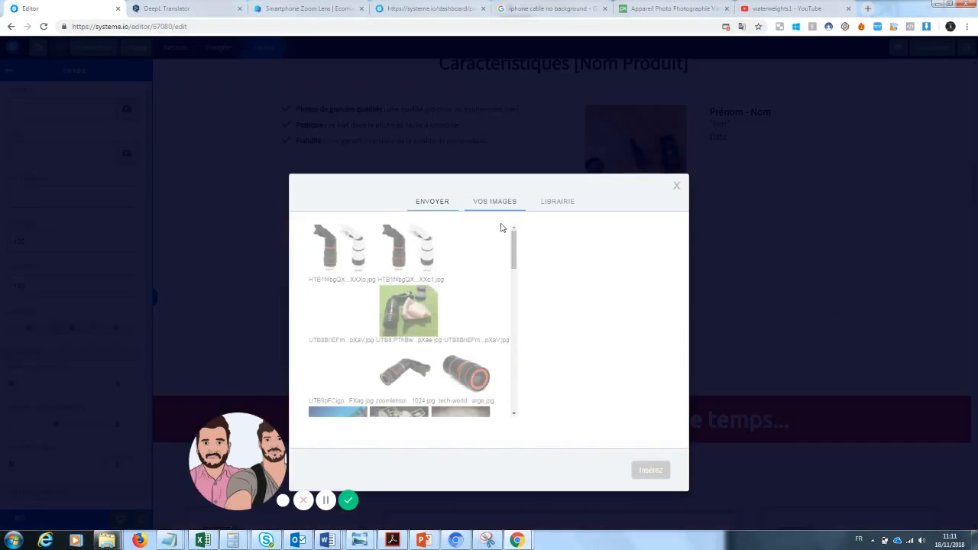
click(504, 329)
click(641, 470)
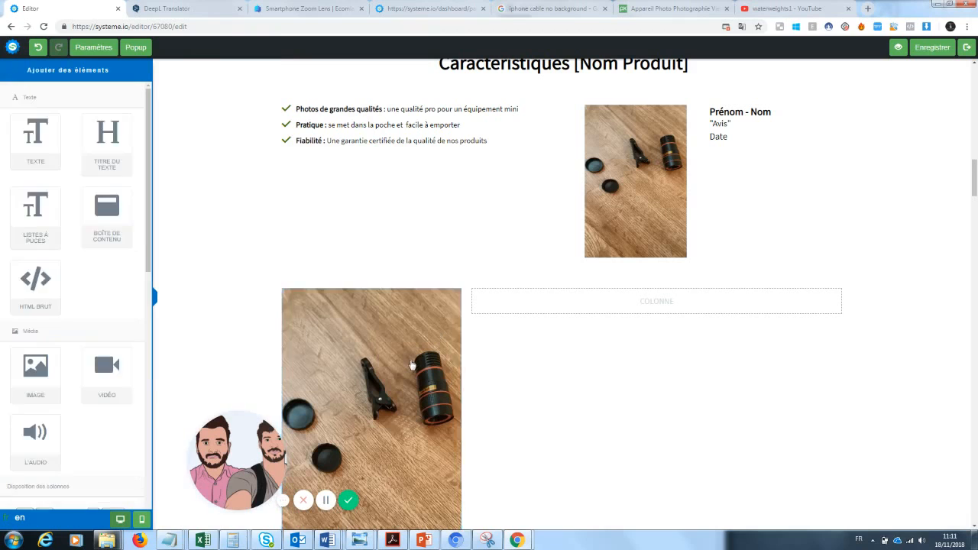
Swap it for the lens-and-cloth photo and add a Texte block in the right column
click(388, 354)
click(107, 108)
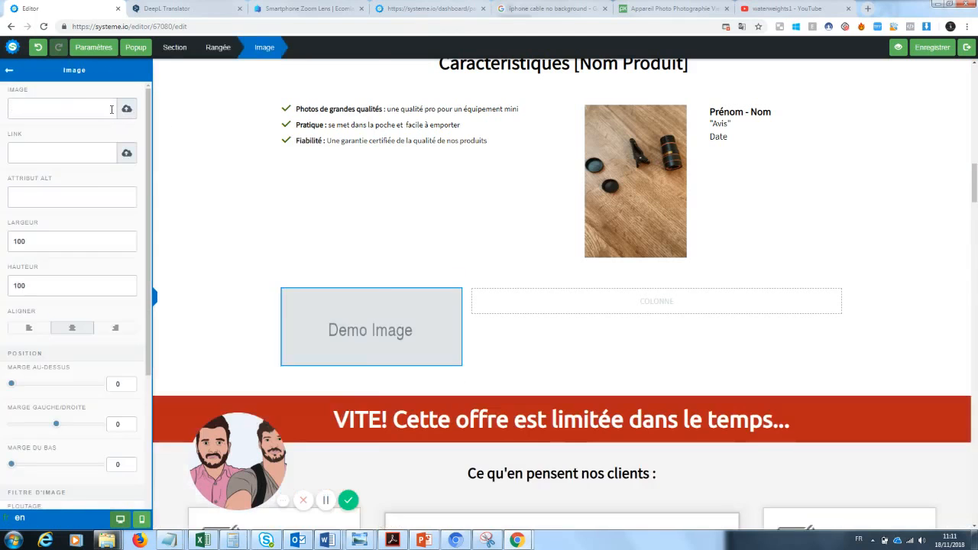
click(127, 107)
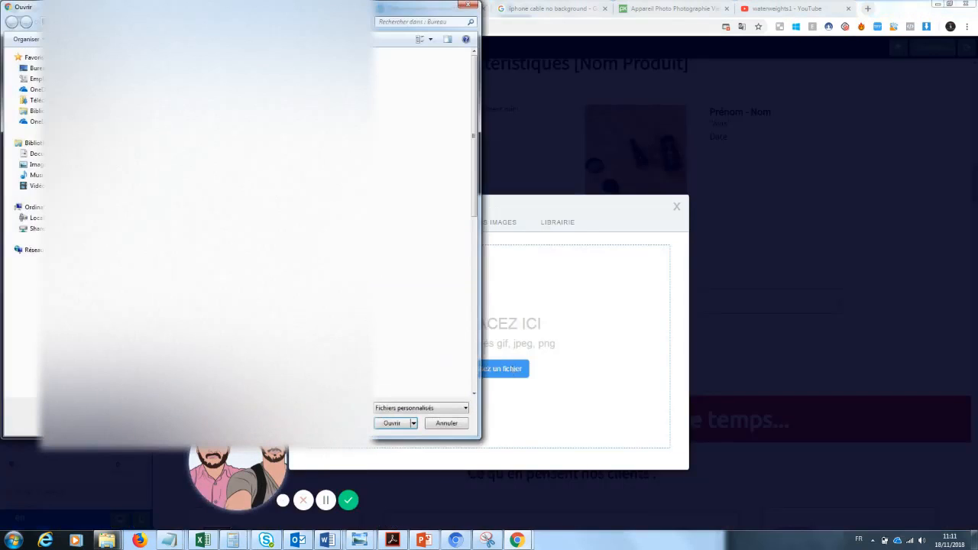
click(467, 8)
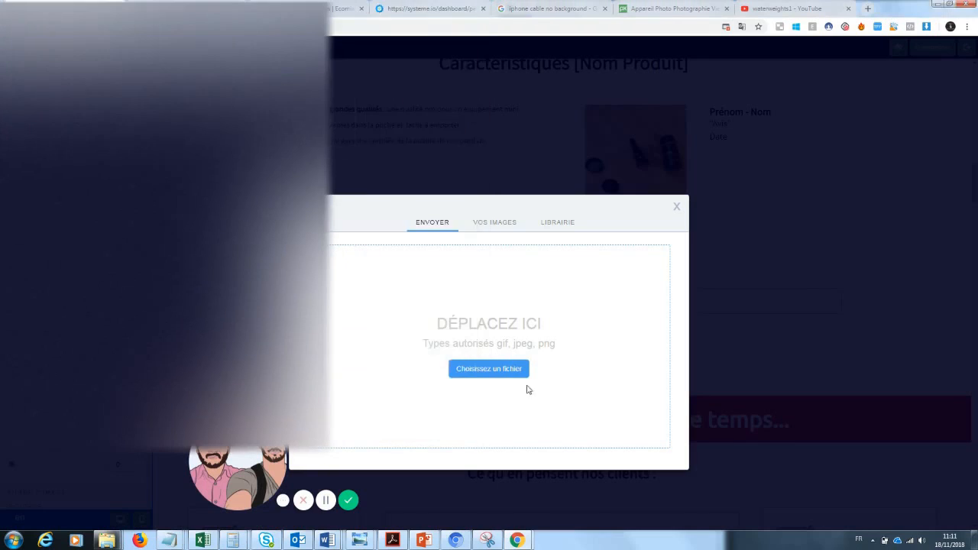
click(496, 221)
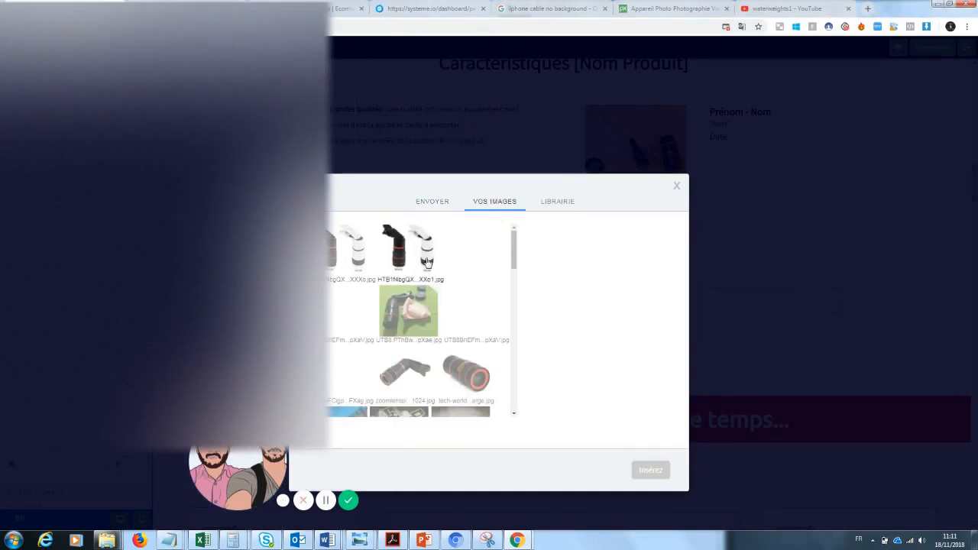
click(430, 312)
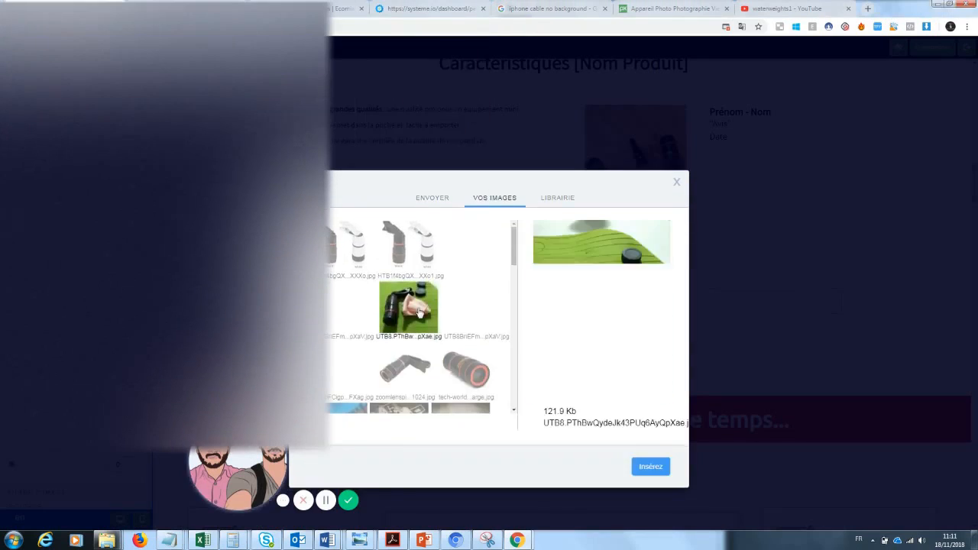
click(647, 467)
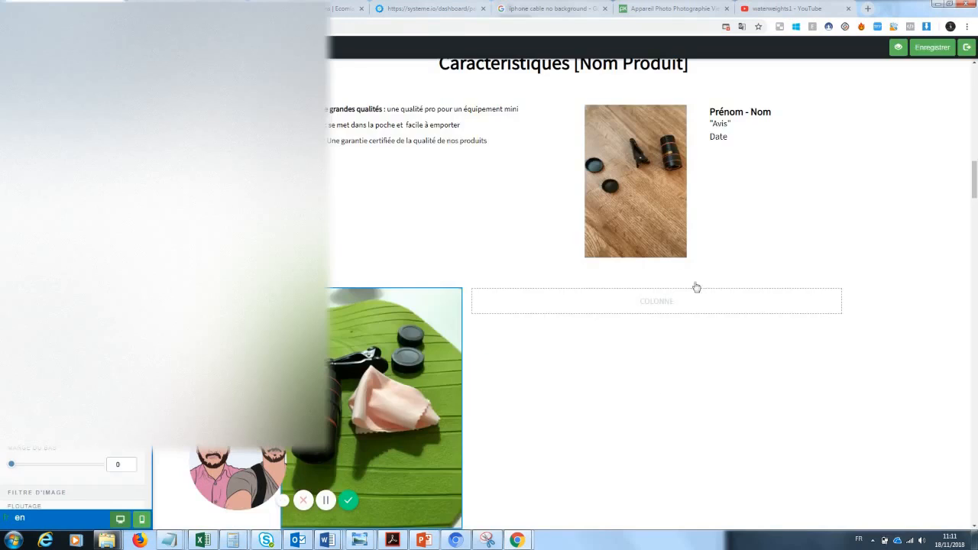
click(946, 276)
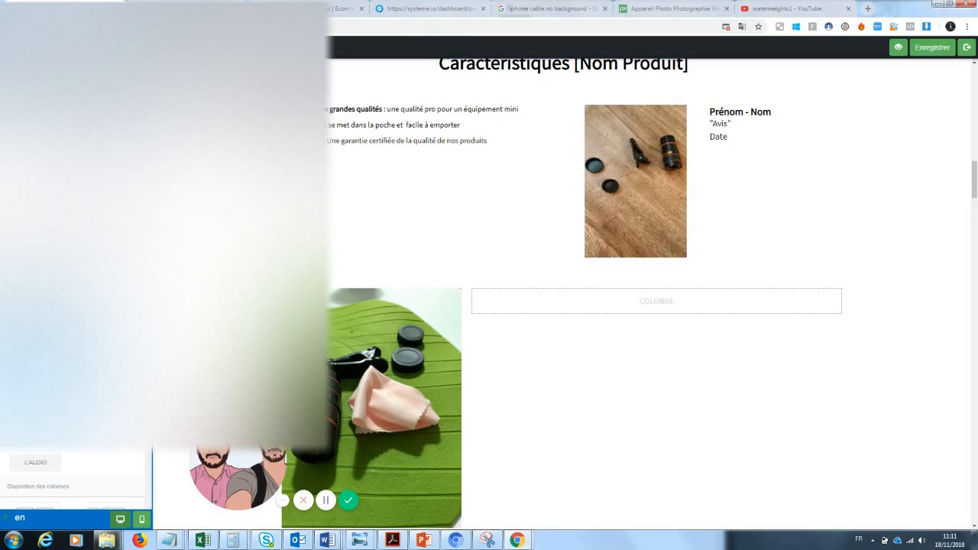
drag(330, 298, 629, 310)
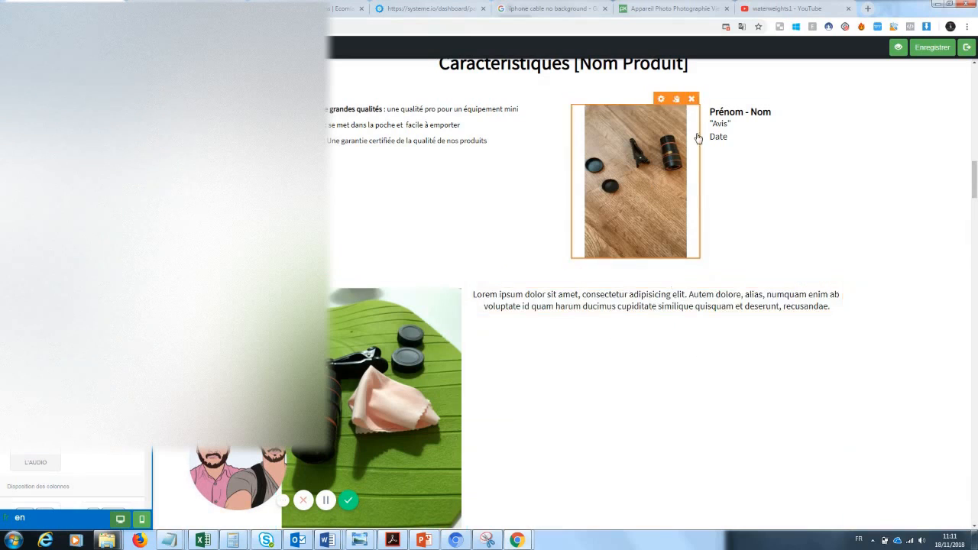
Replace the 'Prénom - Nom' placeholder with the reviewer's full name
click(722, 123)
click(750, 146)
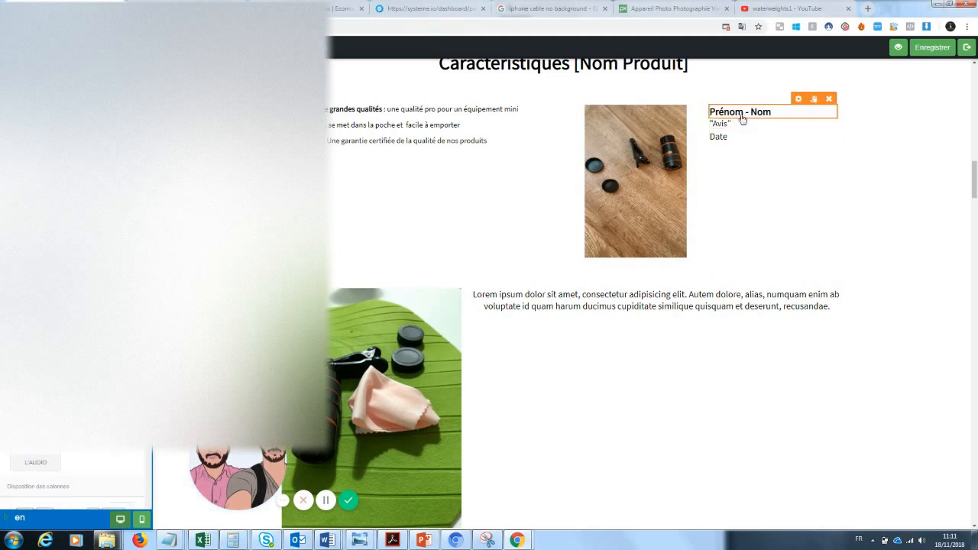
click(765, 112)
drag(765, 111, 709, 112)
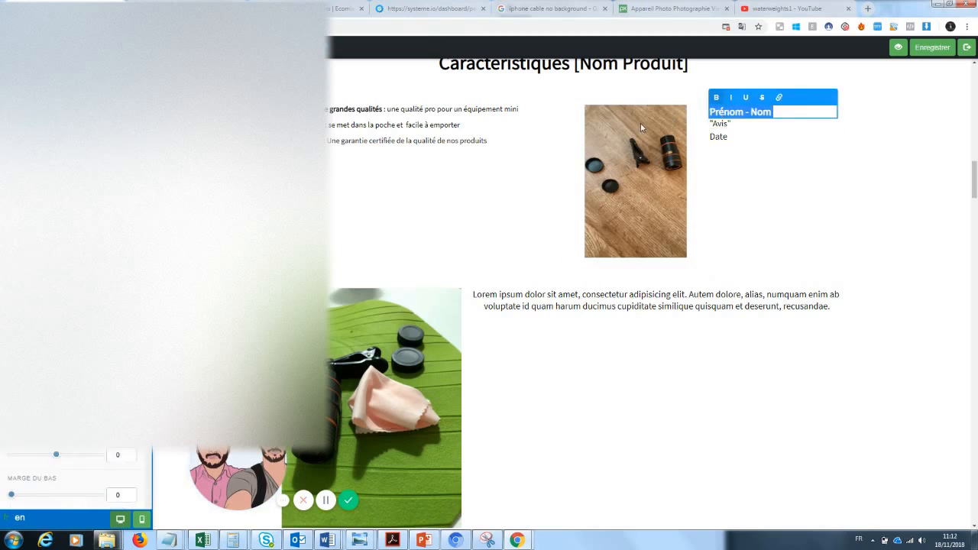
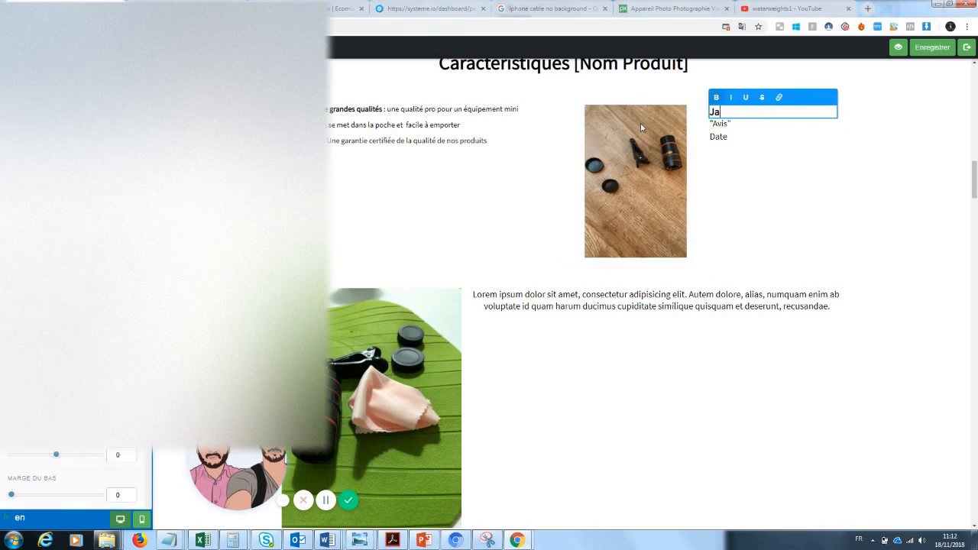
Set the review to 'Produit arrivé sans emcombre, je suis très satisfait.' with 18 top and 35 bottom spacing
click(717, 126)
triple_click(730, 124)
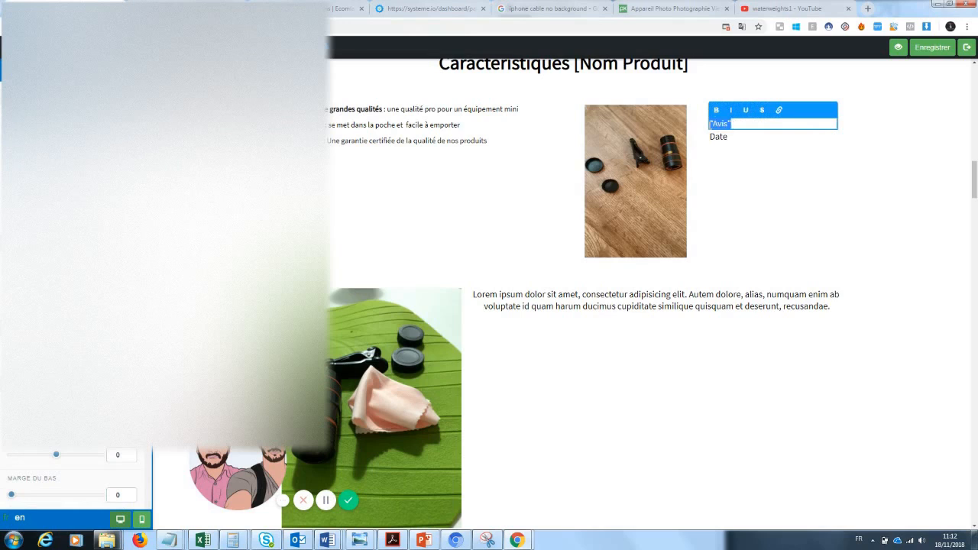
text(Produit arrivé sans emcombre,)
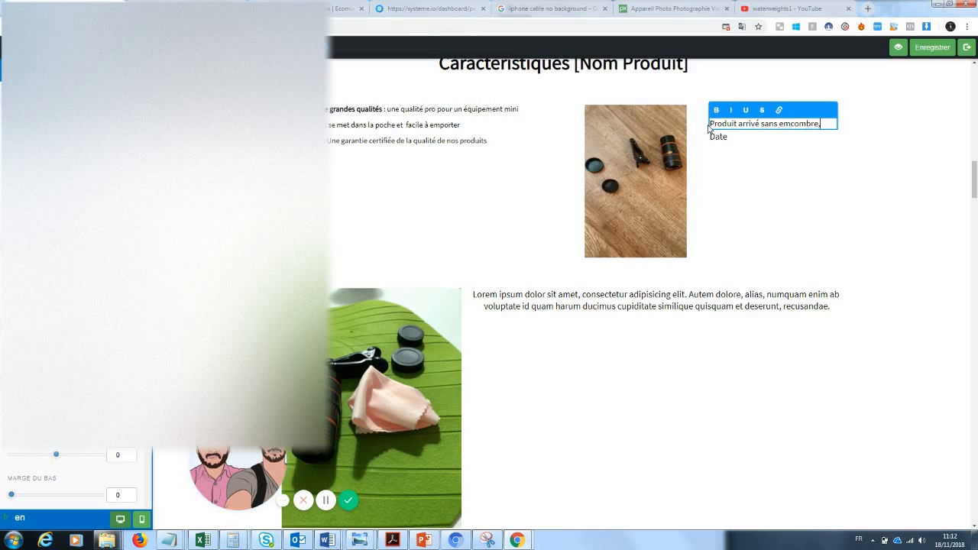
text(je suis très)
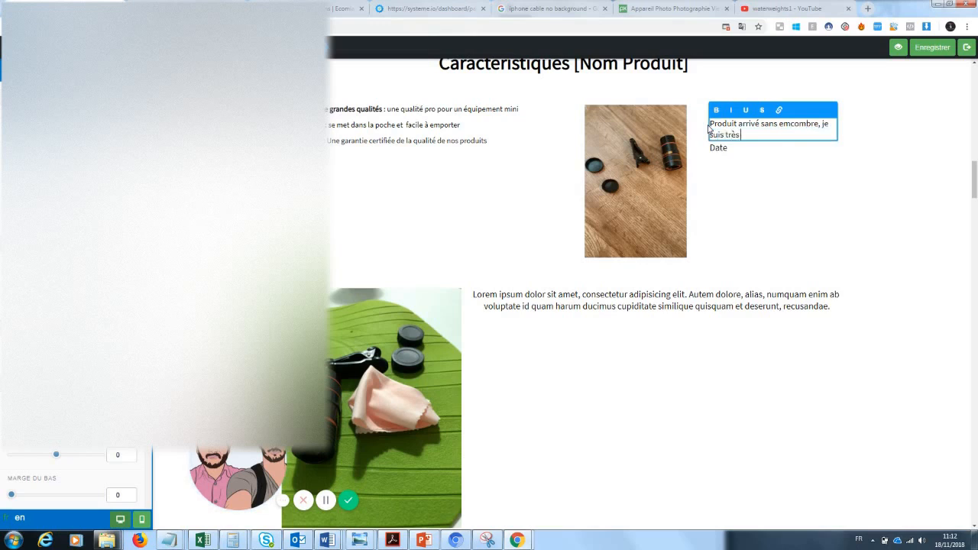
text( satisfait.)
click(737, 165)
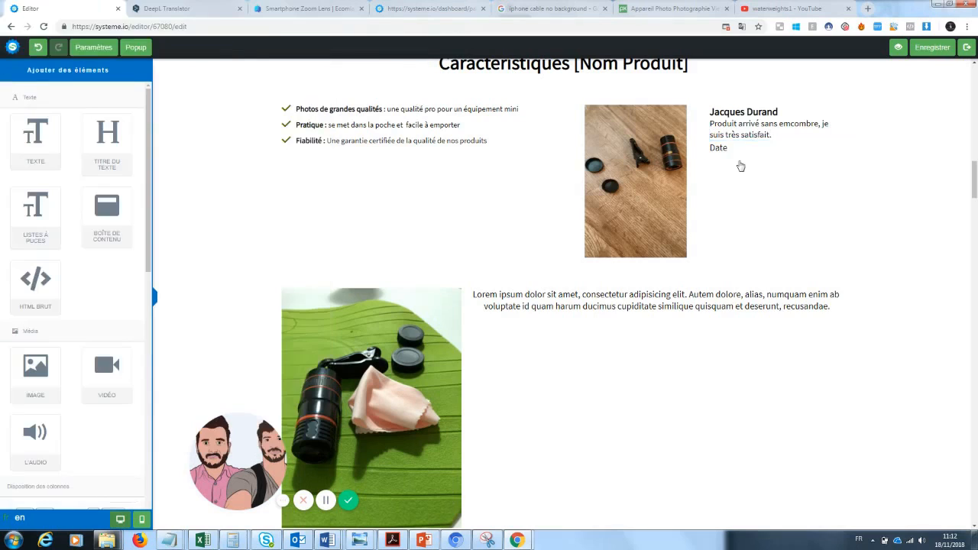
click(762, 132)
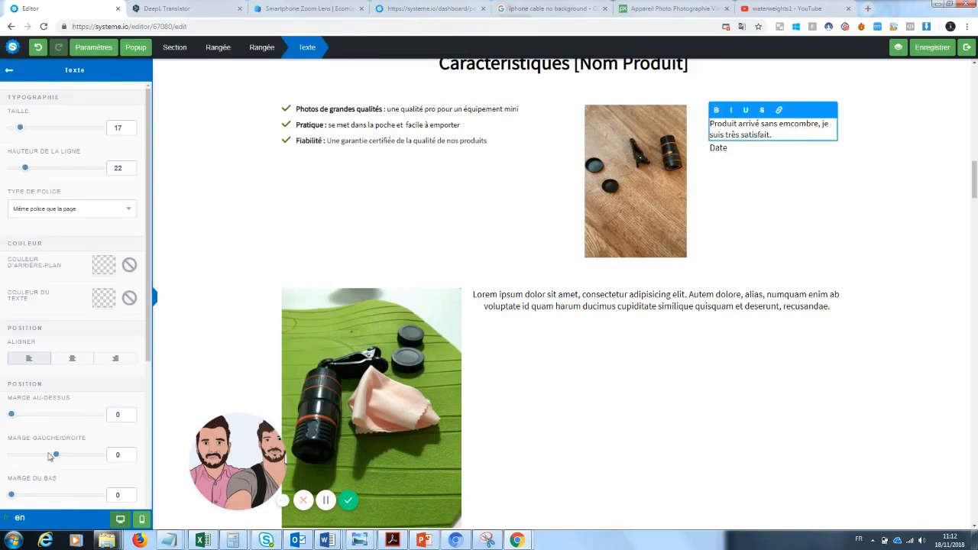
drag(21, 497, 29, 495)
scroll(64, 395, down, 1)
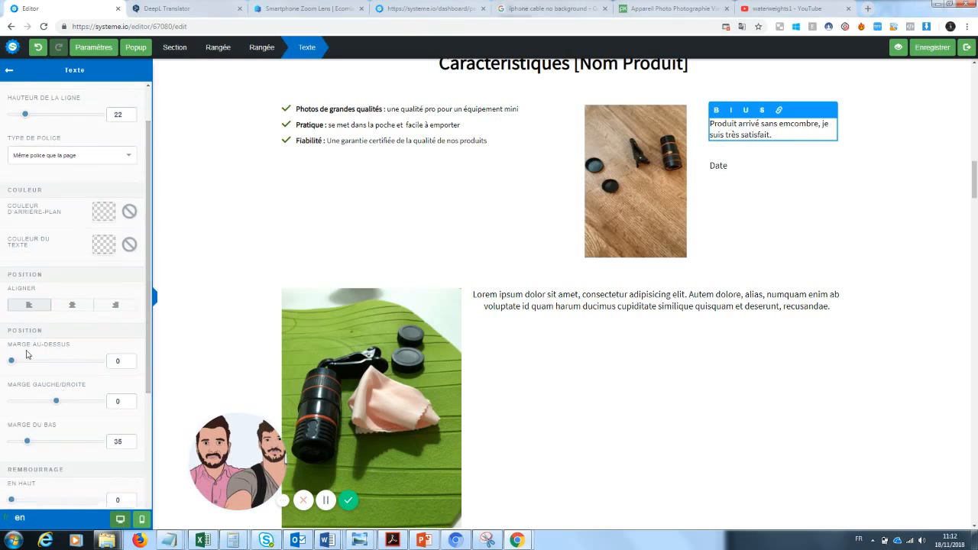
drag(11, 365, 20, 363)
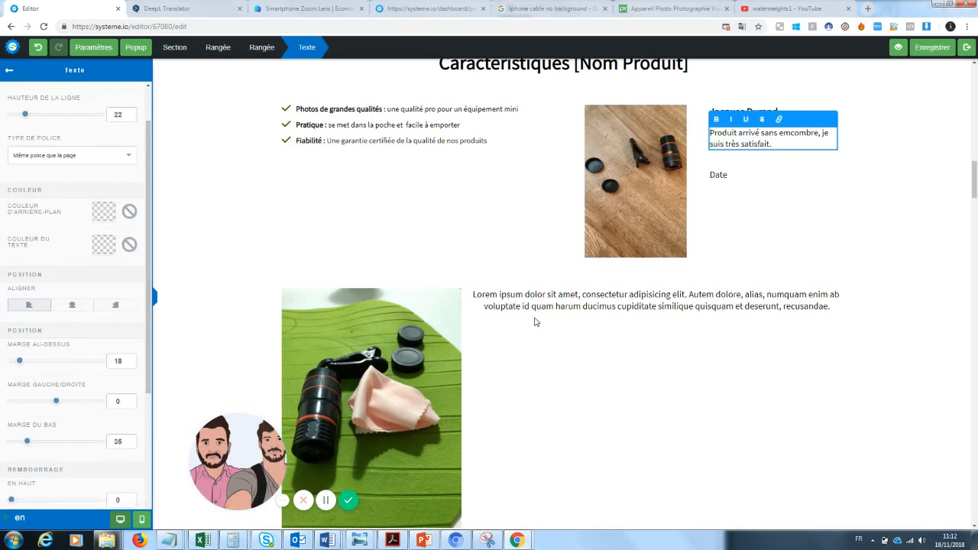
click(833, 196)
Replace the Date placeholder with '12 juin 2018'
click(726, 175)
drag(729, 175, 700, 182)
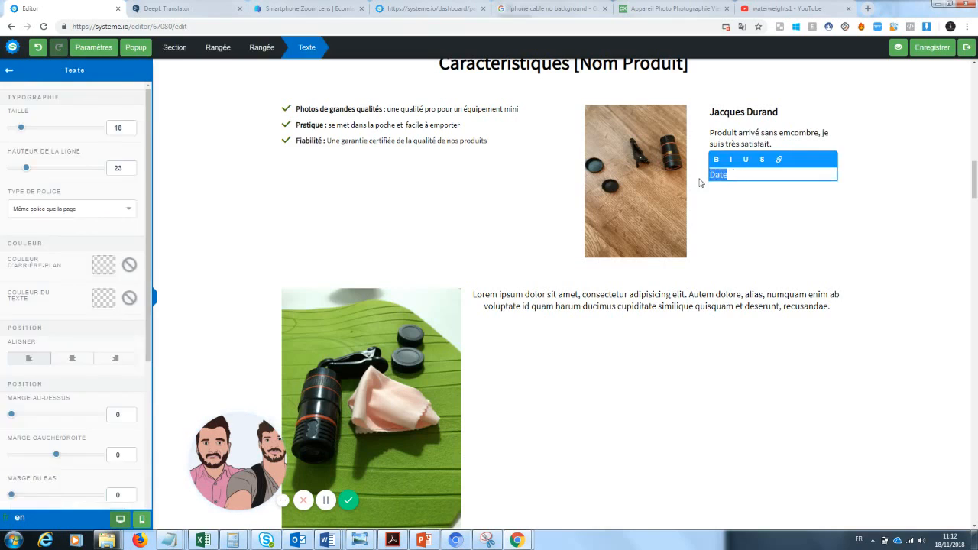
key(BackSpace)
click(964, 195)
click(744, 175)
text(12 juin 2018)
click(761, 206)
drag(975, 184, 976, 158)
scroll(563, 306, down, 2)
Rewrite the heading as 'Pourquoi notre zoom Photo va changer votre manière de prendre des photos ?' over two lines
click(562, 250)
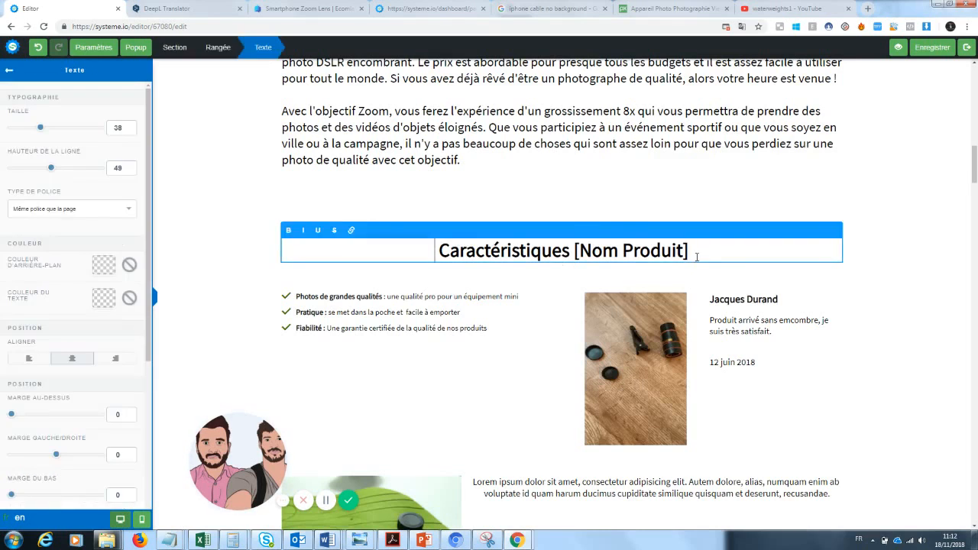
drag(687, 250, 426, 245)
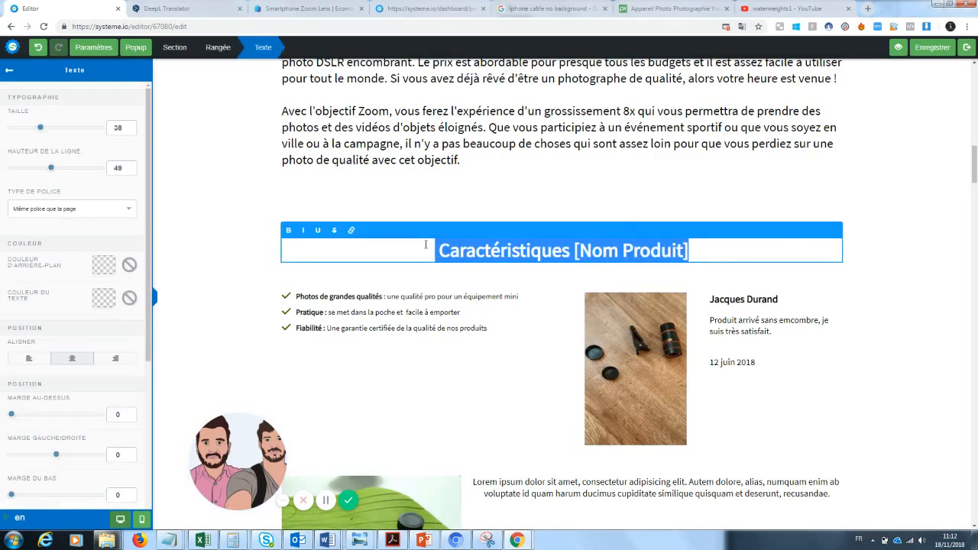
text(Pourquoi le)
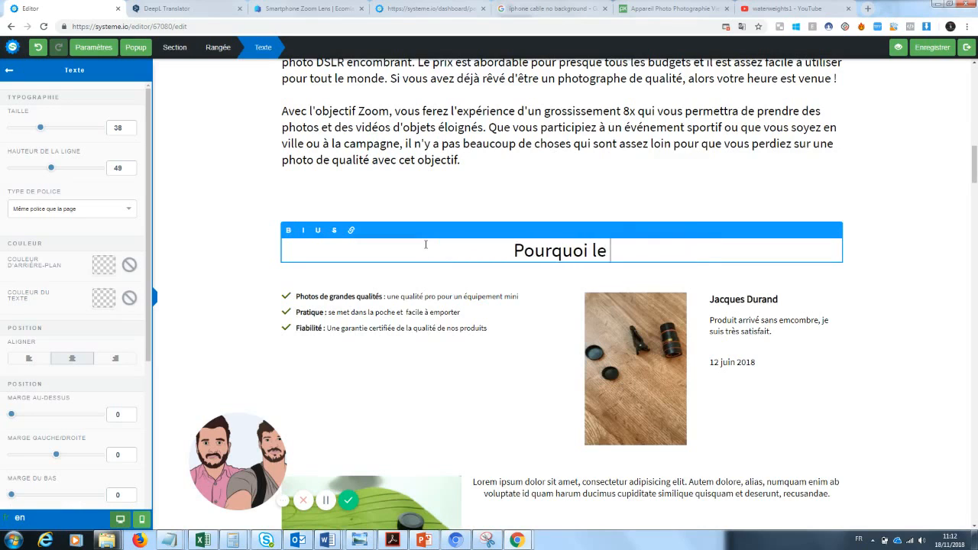
key(BackSpace)
key(BackSpace)
text(le zoom)
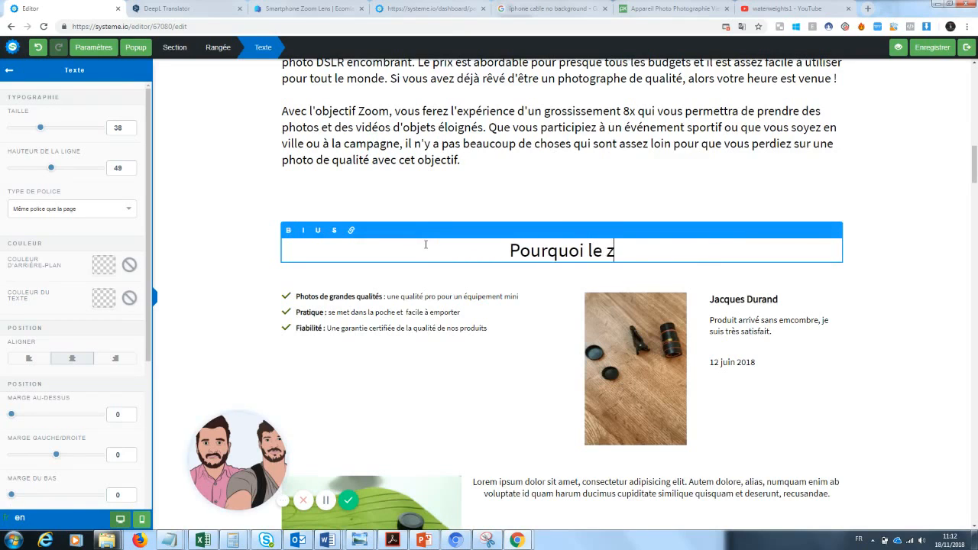
key(BackSpace)
key(BackSpace)
key(BackSpace)
key(BackSpace)
key(BackSpace)
key(BackSpace)
key(BackSpace)
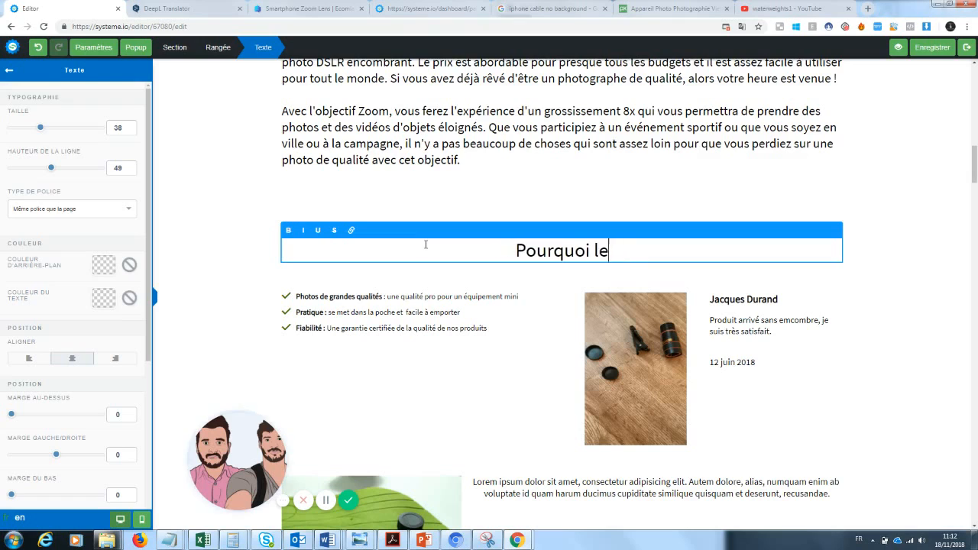
text(notre zo)
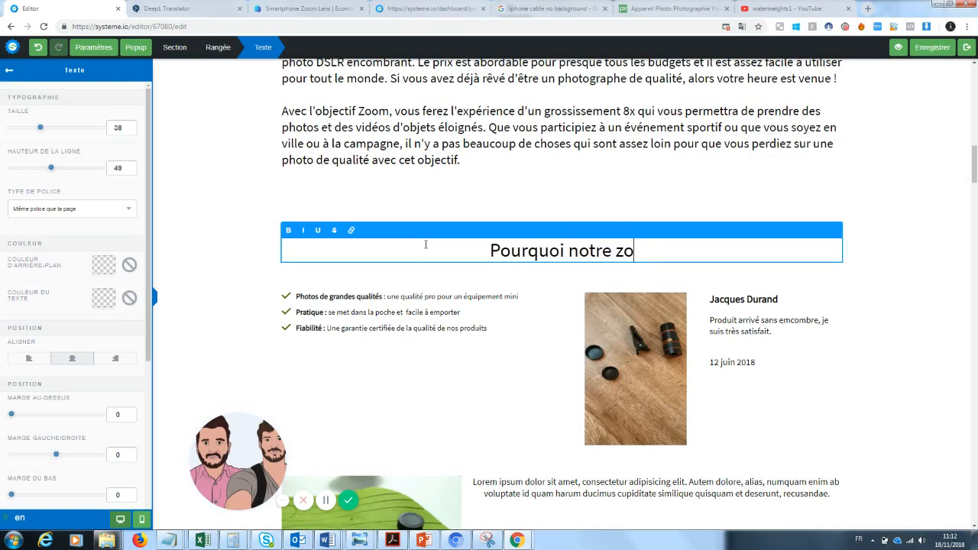
text(om Photo va)
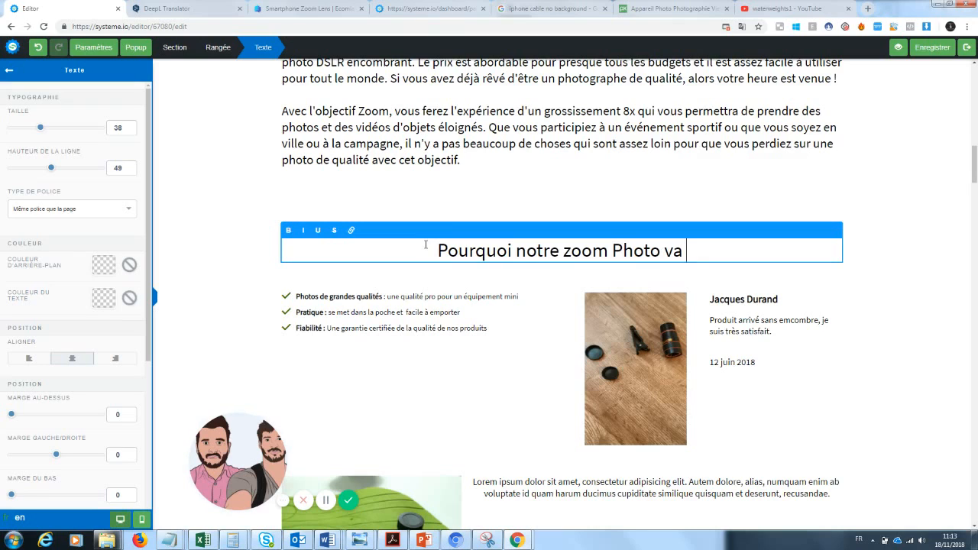
text( c)
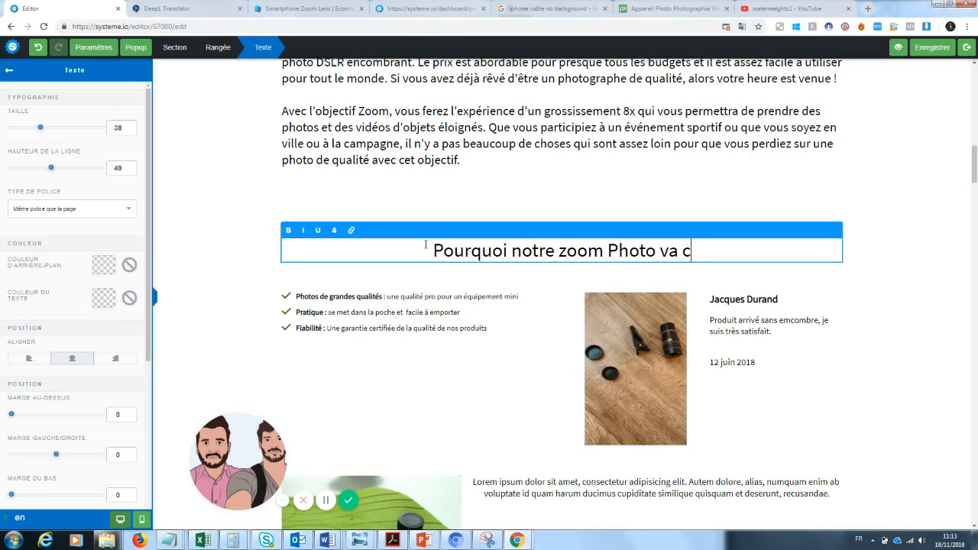
text(hanger votr)
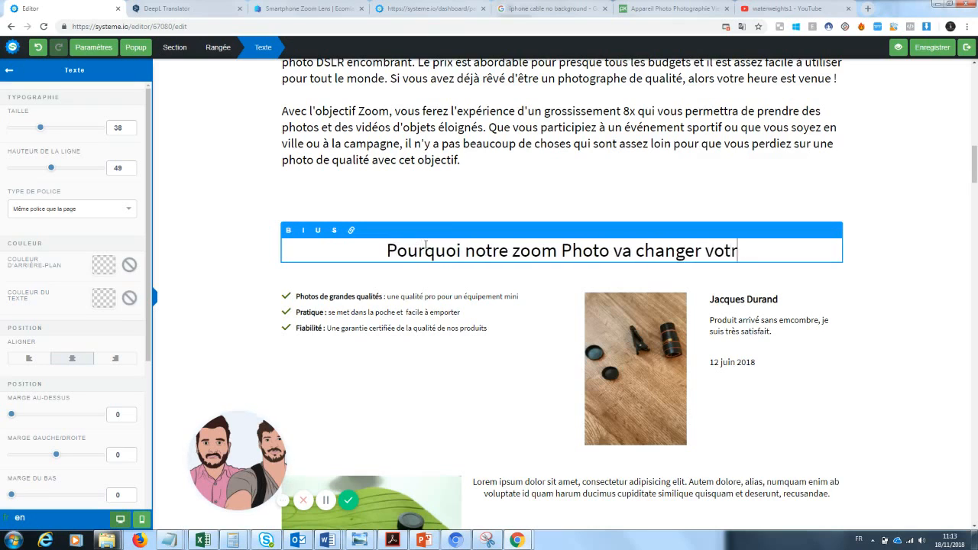
text(e manière de pr)
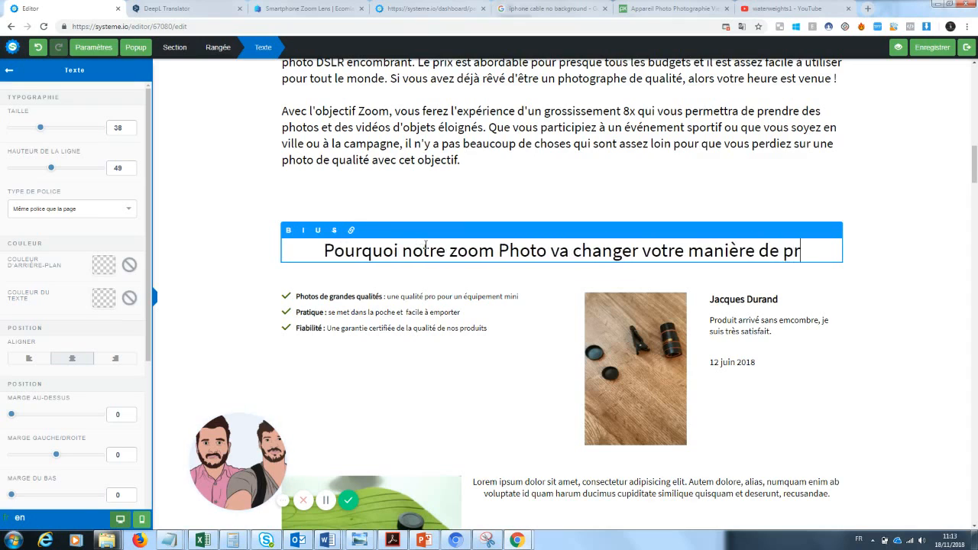
text(endre de sphotos )
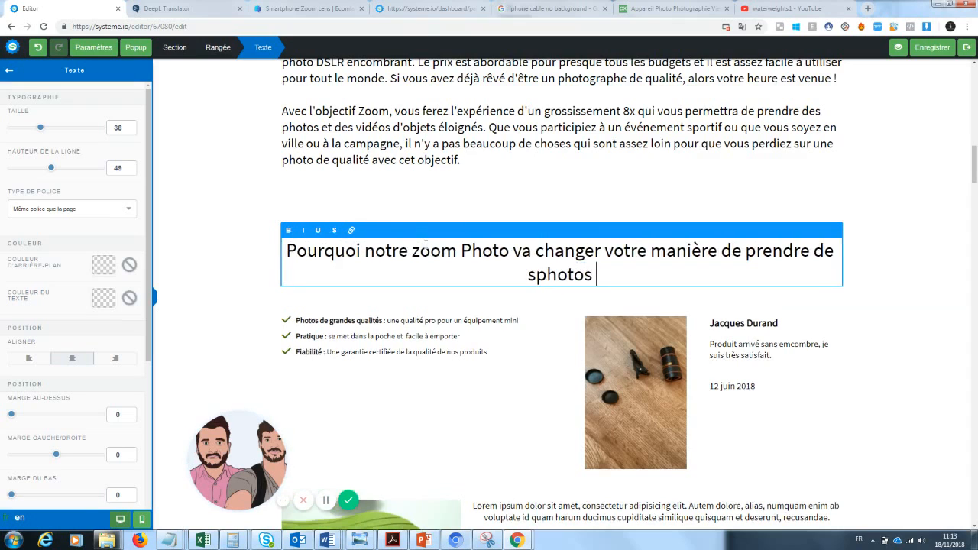
text(?)
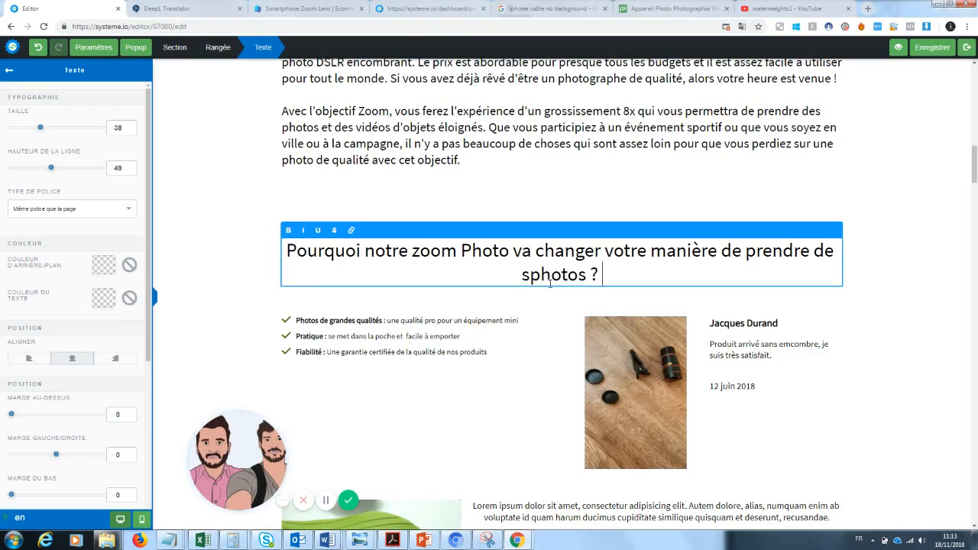
key(BackSpace)
key(BackSpace)
text(s)
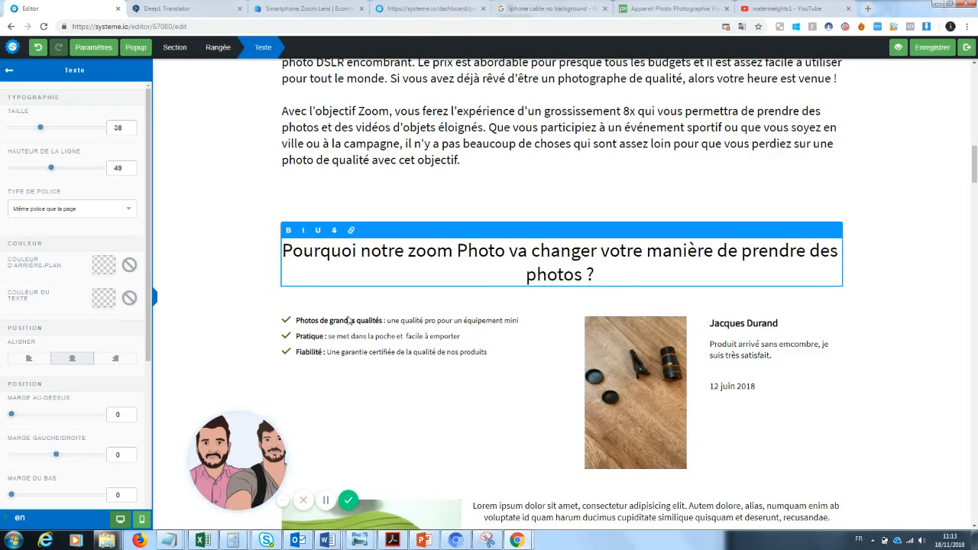
drag(616, 278, 443, 262)
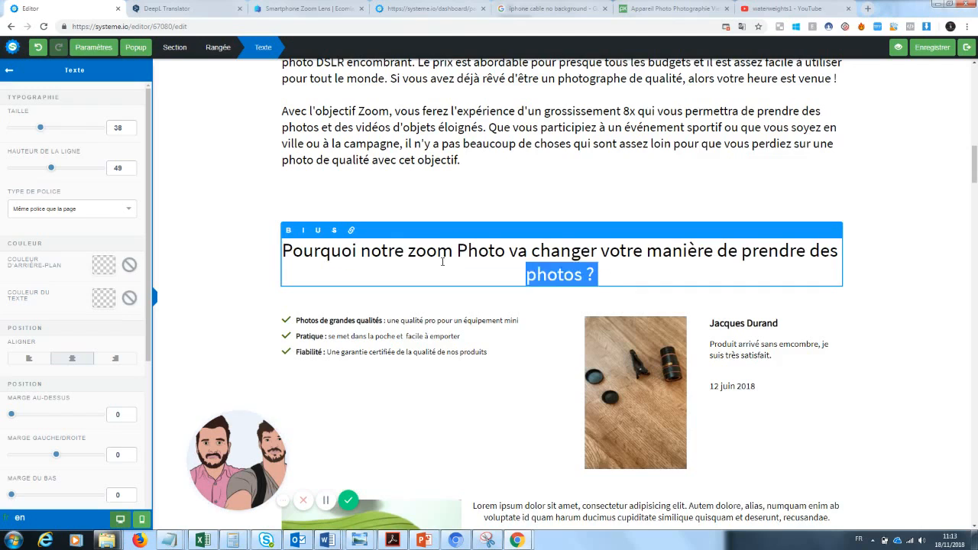
click(267, 268)
click(604, 275)
click(603, 274)
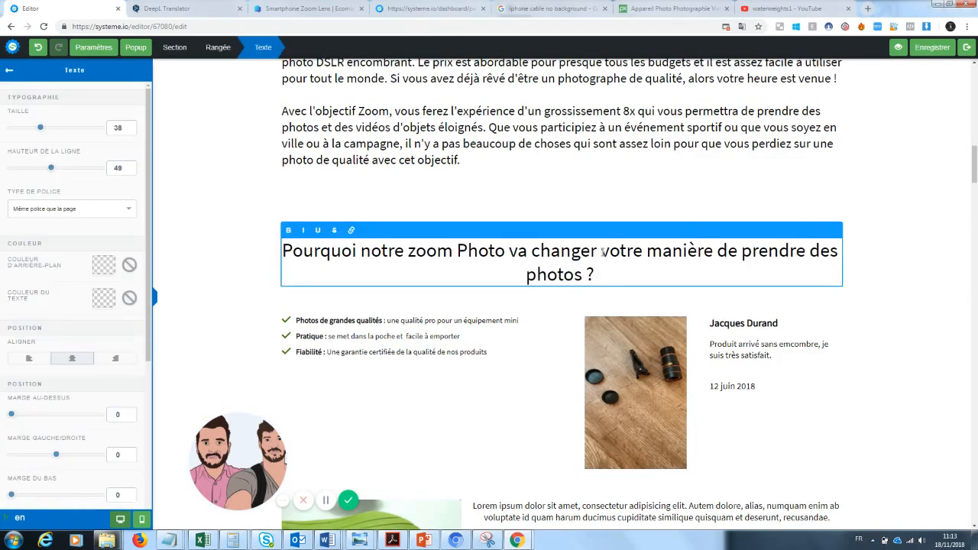
click(602, 251)
key(Return)
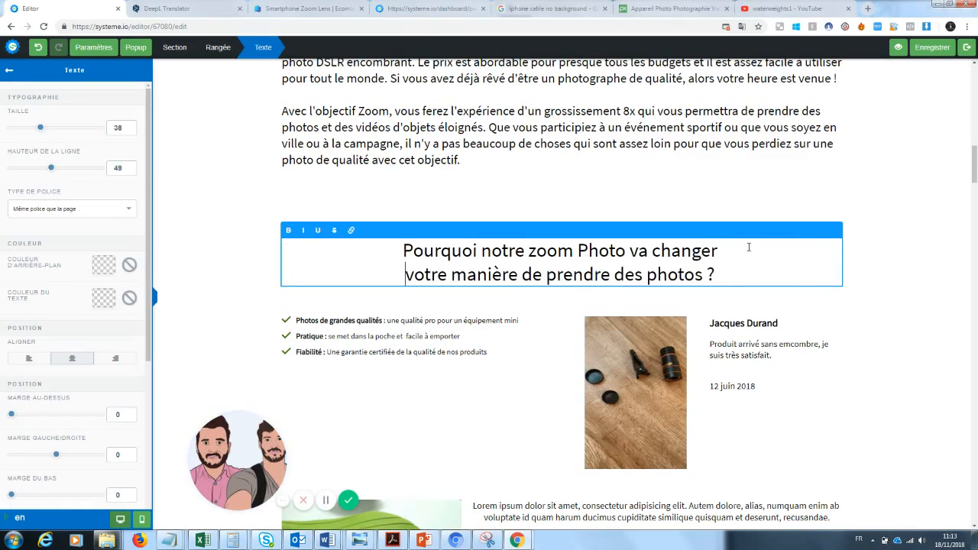
click(857, 281)
Join the heading into a single line and underline the word 'changer'
click(714, 274)
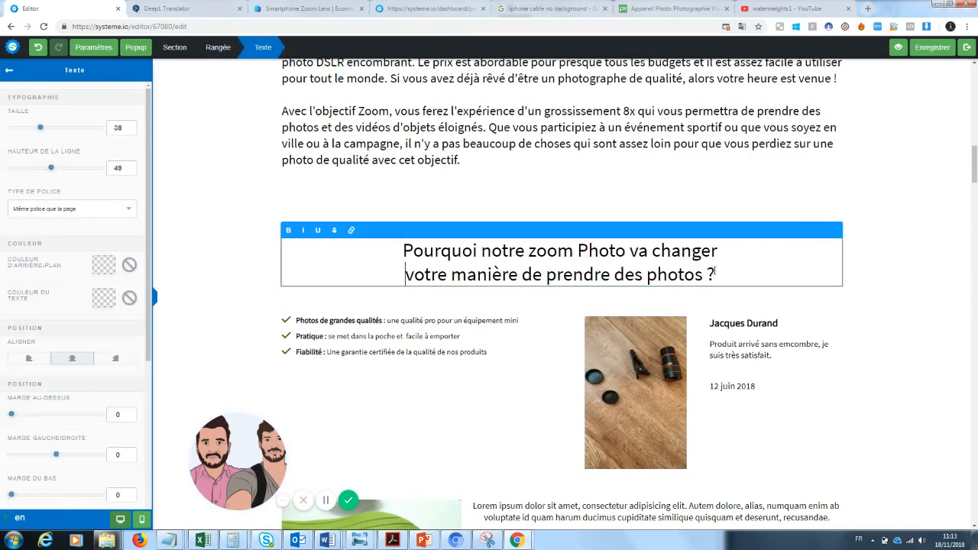
drag(721, 275, 408, 247)
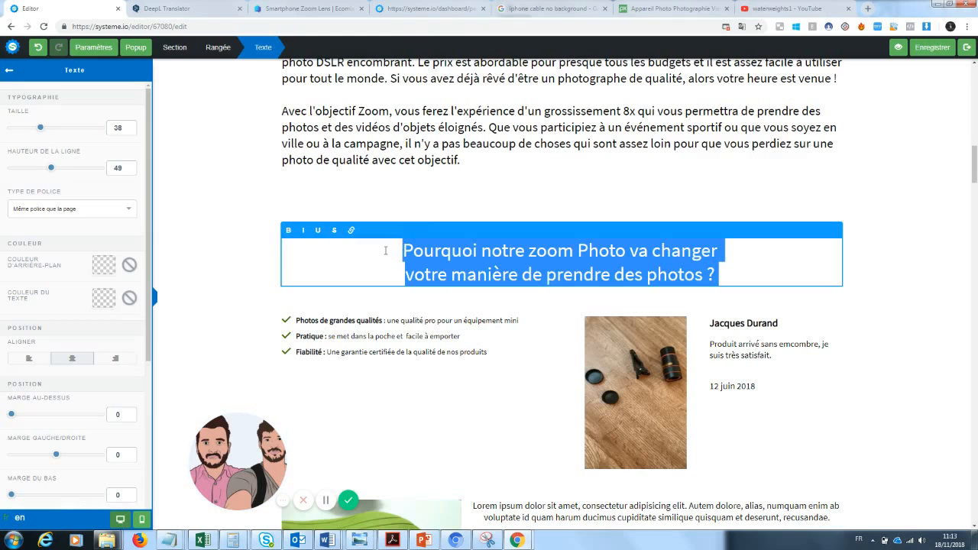
click(409, 275)
key(BackSpace)
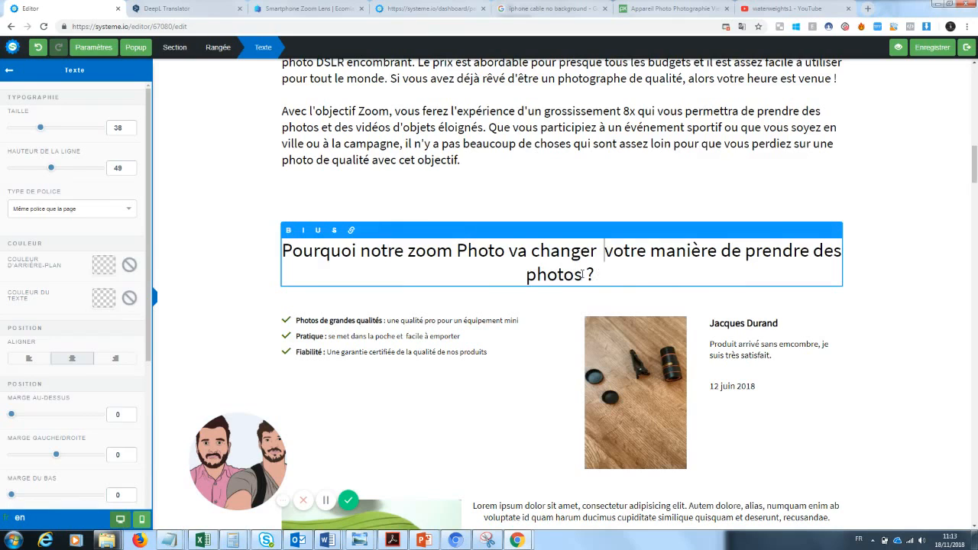
drag(597, 250, 505, 250)
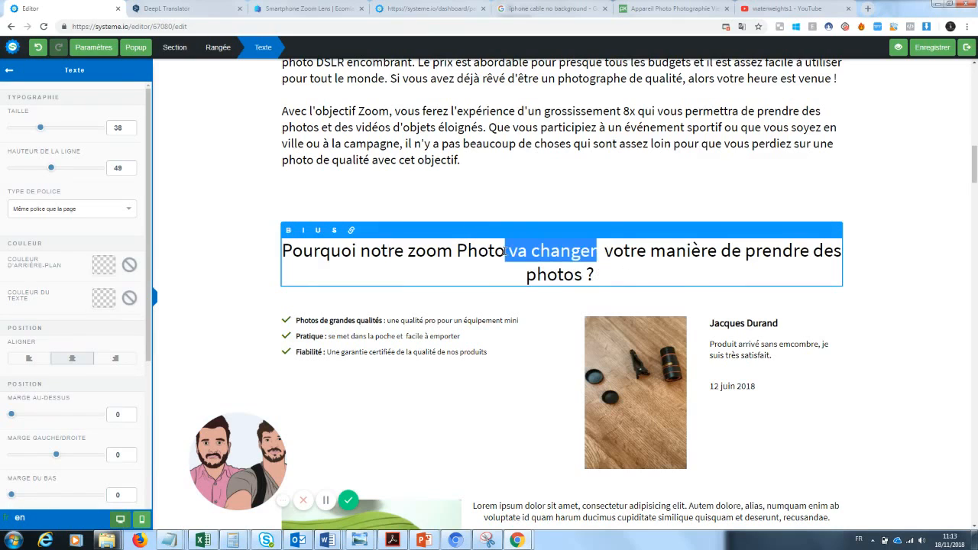
drag(597, 251, 534, 257)
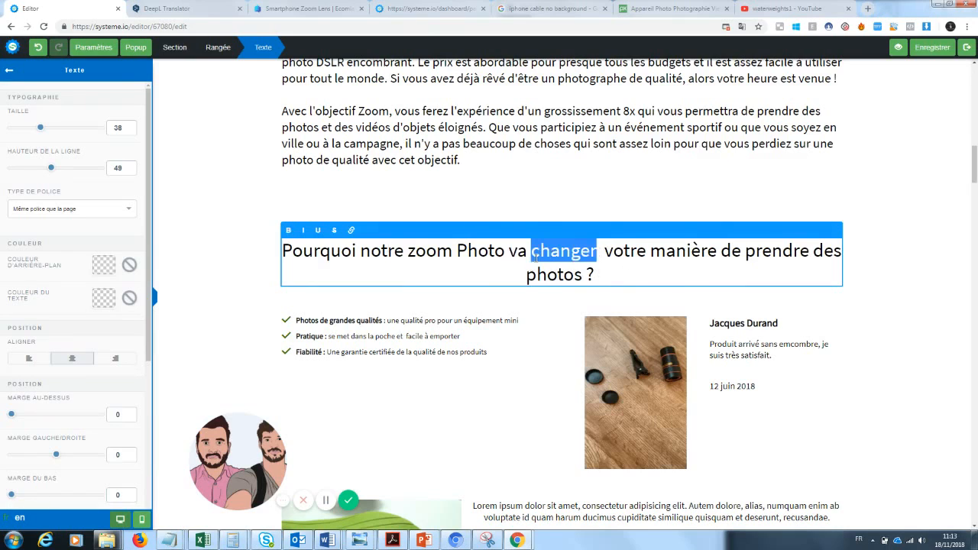
click(318, 231)
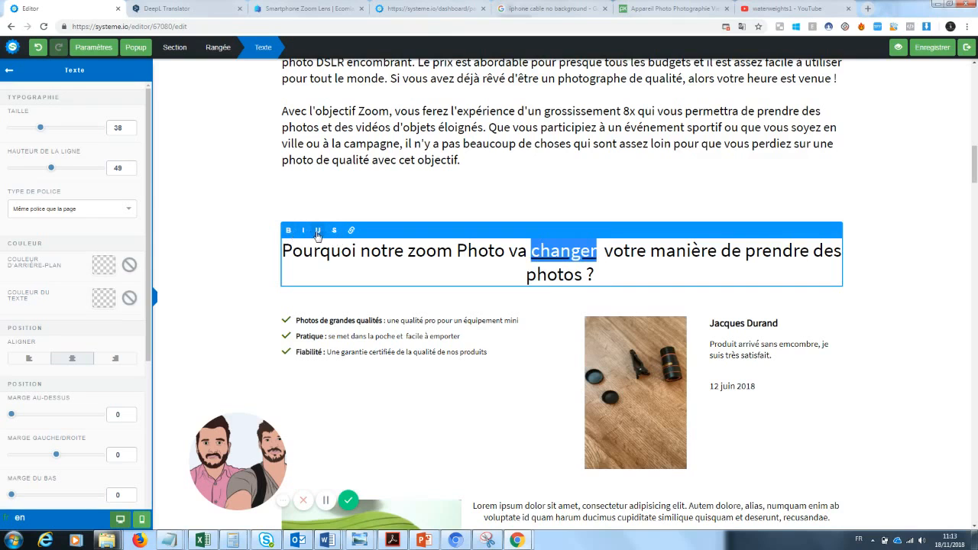
click(247, 261)
scroll(862, 138, down, 5)
scroll(862, 138, up, 3)
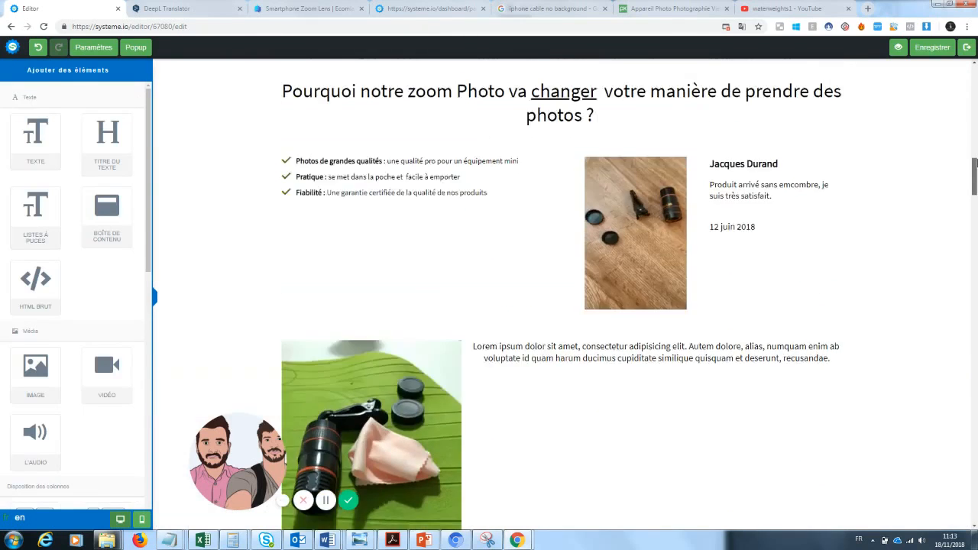
scroll(562, 294, up, 5)
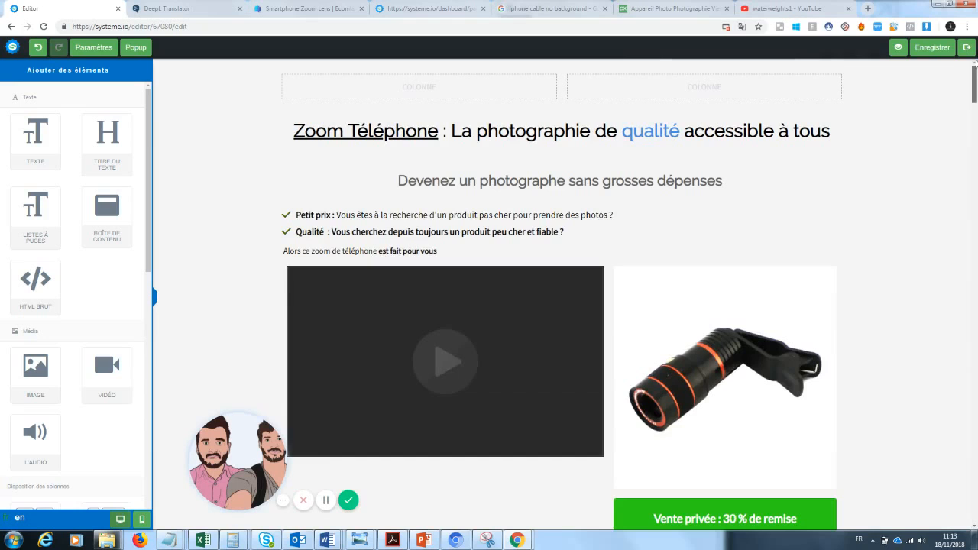
drag(974, 69, 975, 226)
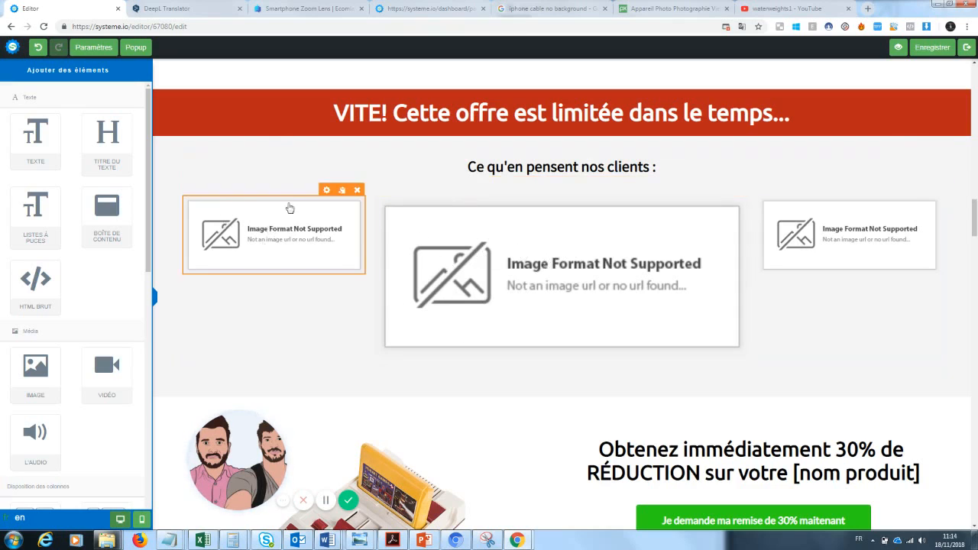
click(305, 8)
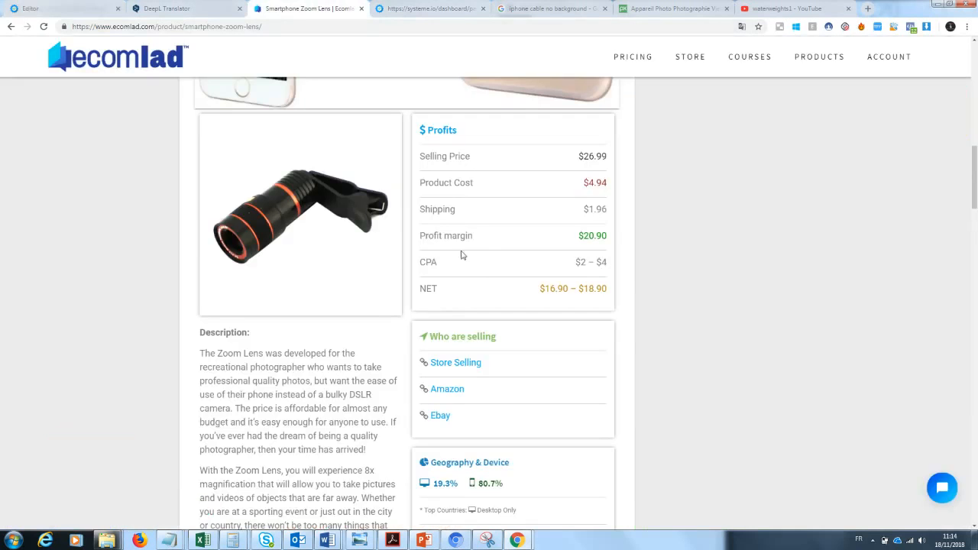
Open the GiftBite Nano Zoom store page, close the Ecomlad page, and return to the editor
click(458, 368)
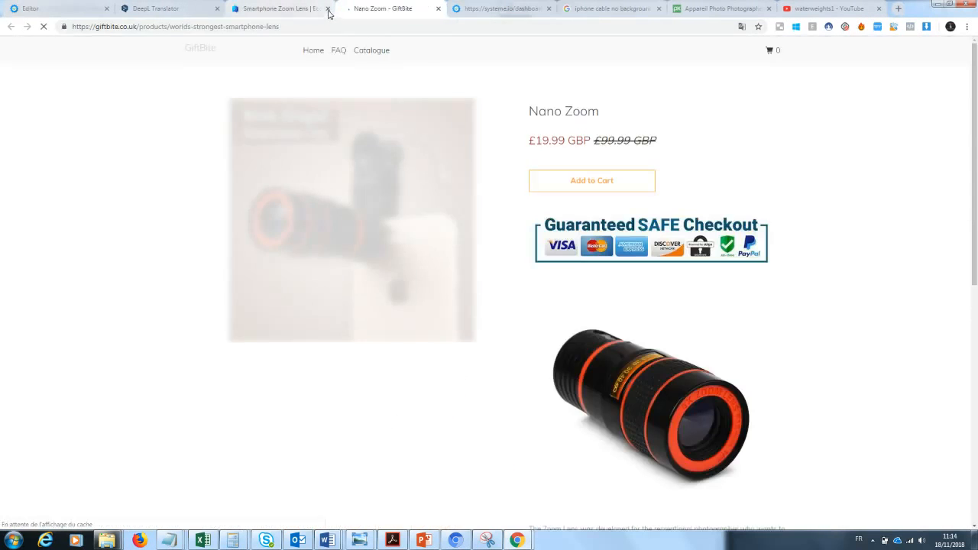
click(328, 8)
scroll(975, 320, down, 8)
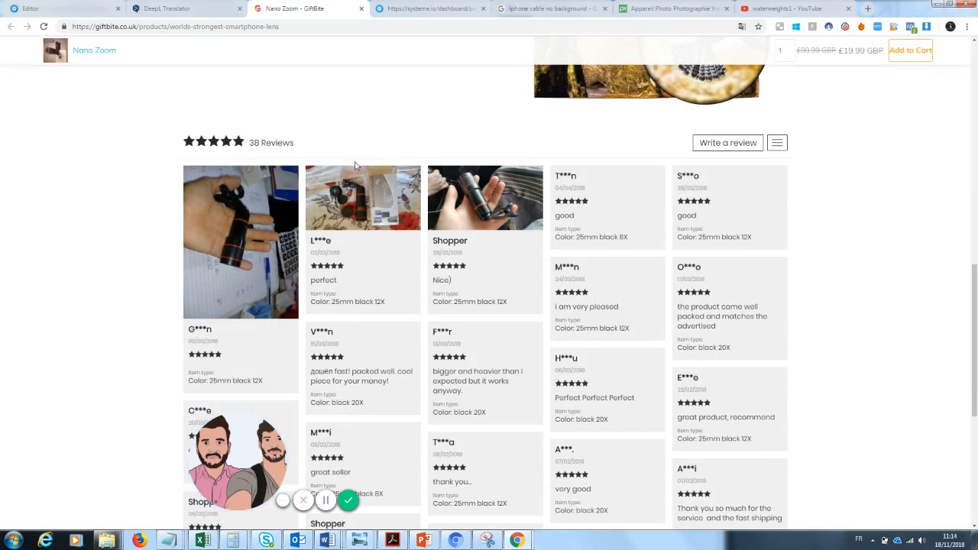
click(98, 5)
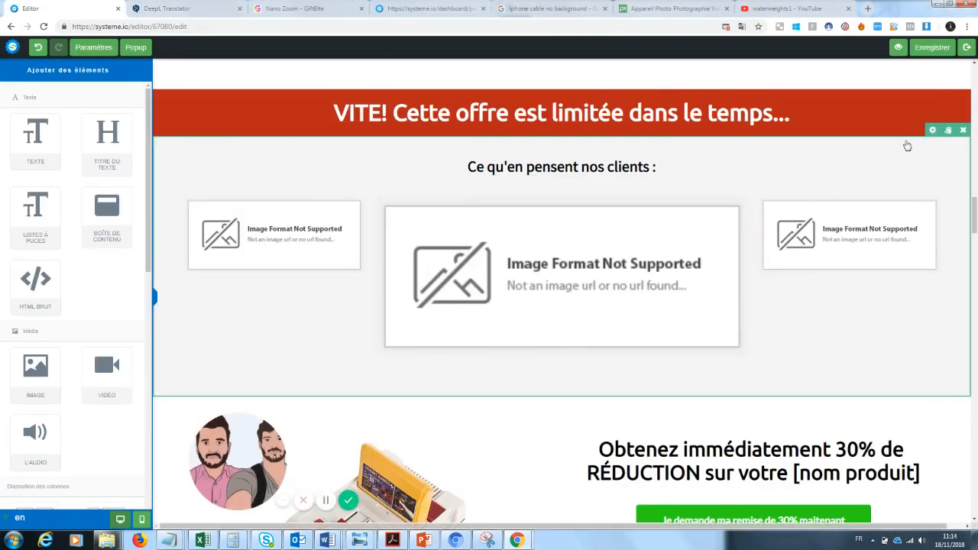
Update the price line with 'Zoom' as the product, a 20€ price and a 19€ saving
scroll(967, 200, down, 3)
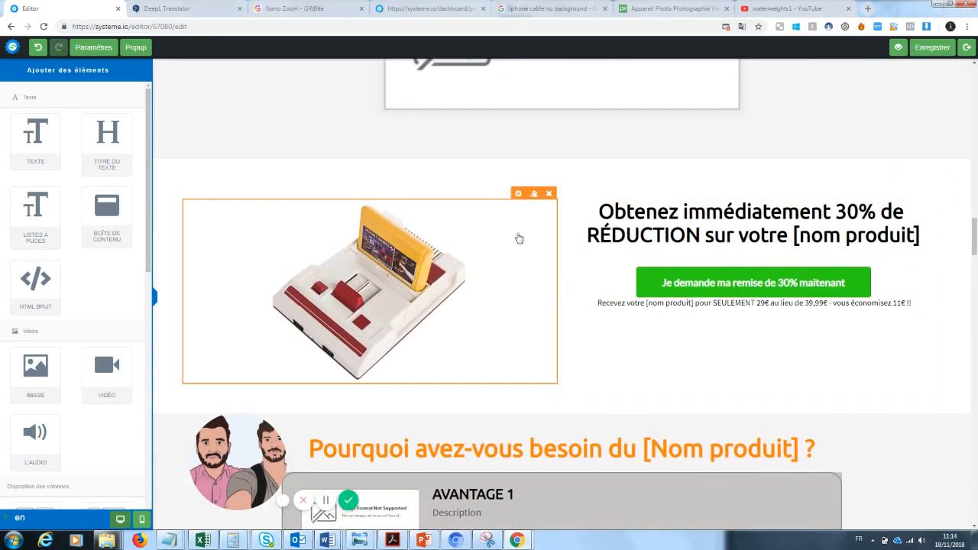
click(644, 306)
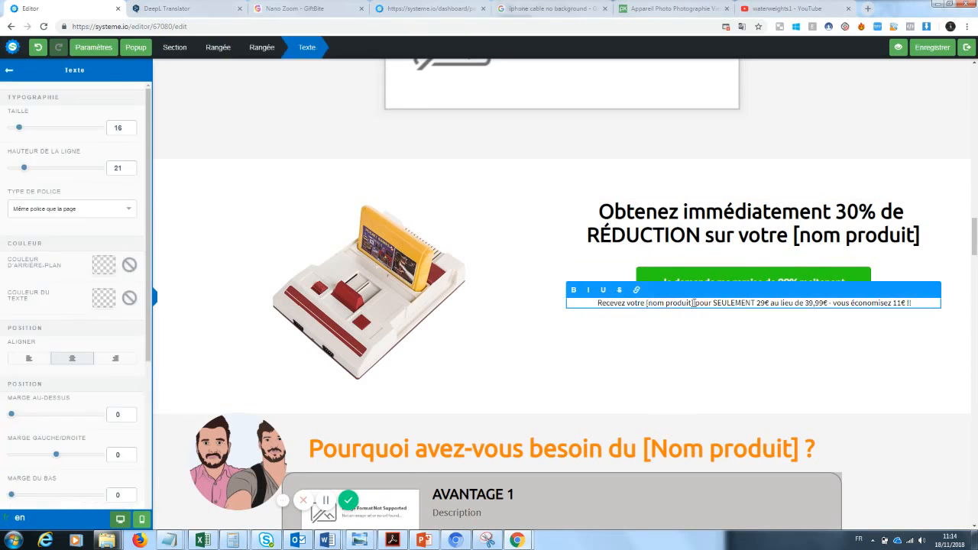
drag(694, 303, 647, 304)
text(Zoom)
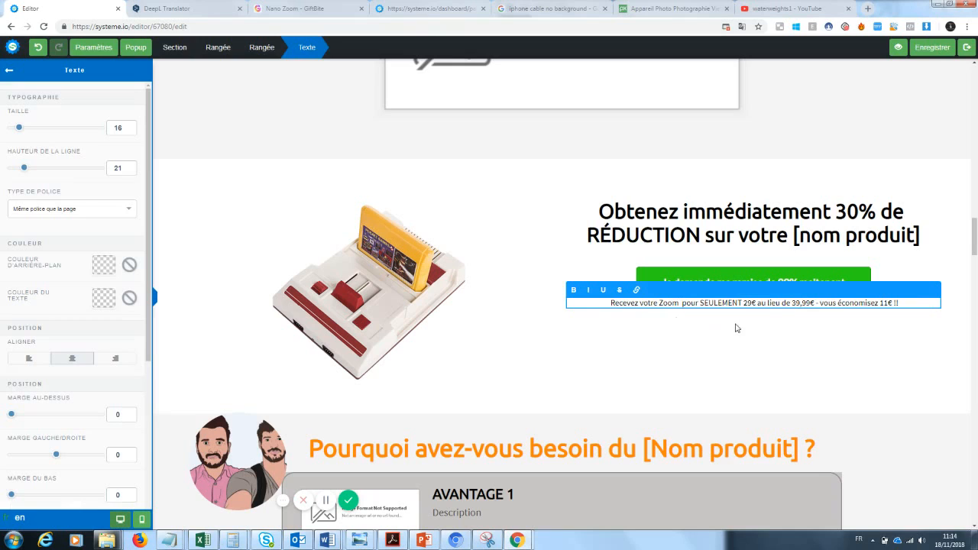
click(767, 321)
click(752, 303)
key(BackSpace)
text(0)
click(788, 327)
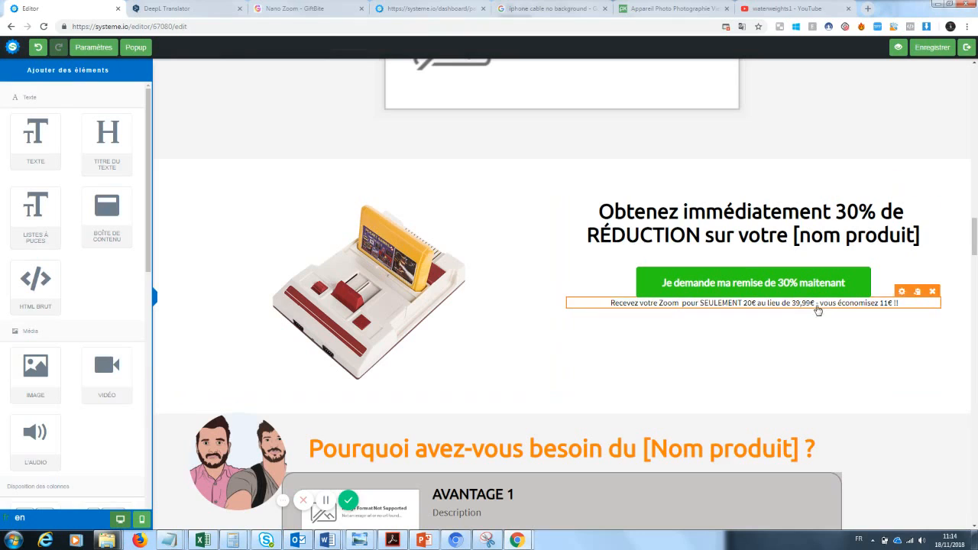
click(893, 303)
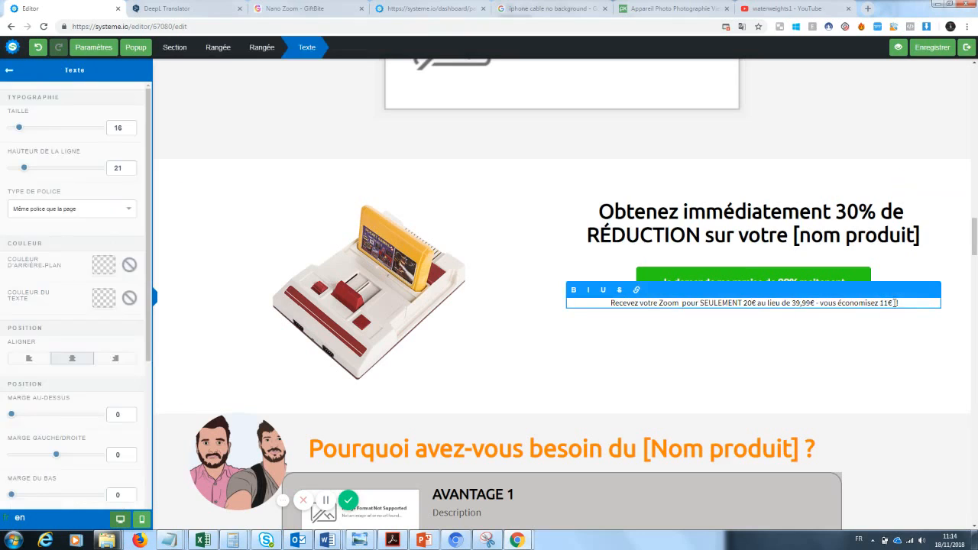
key(BackSpace)
text(9)
click(711, 388)
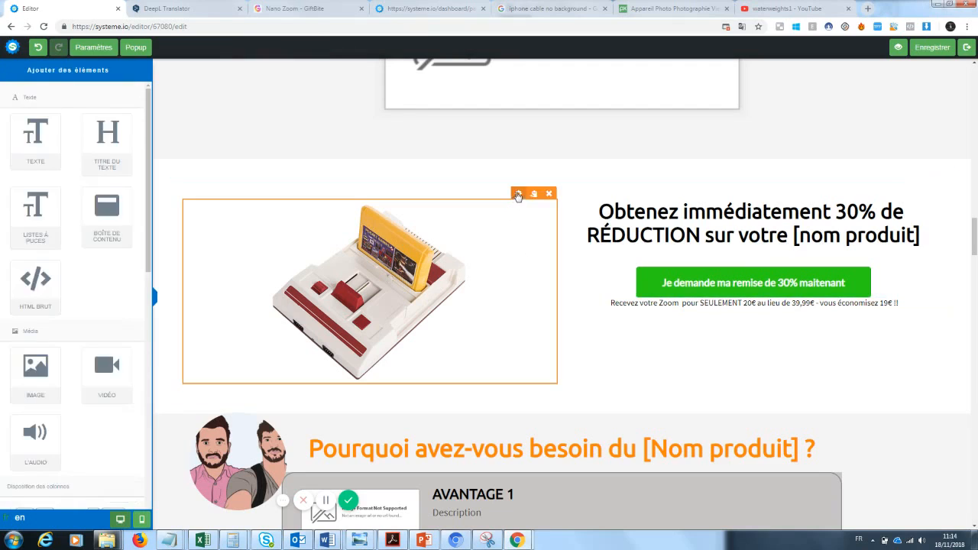
Replace the game console image with the tech-world lens photo
click(518, 196)
click(108, 109)
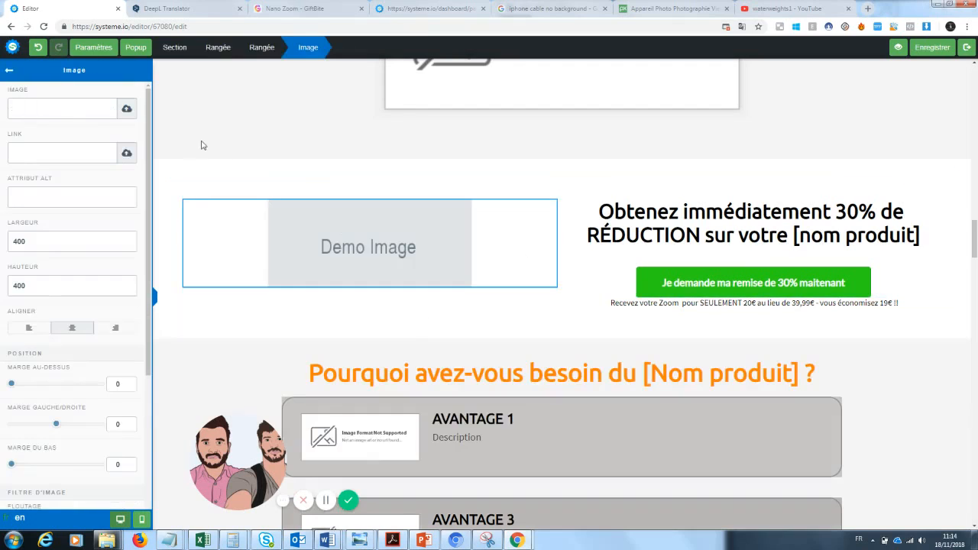
click(127, 109)
click(495, 222)
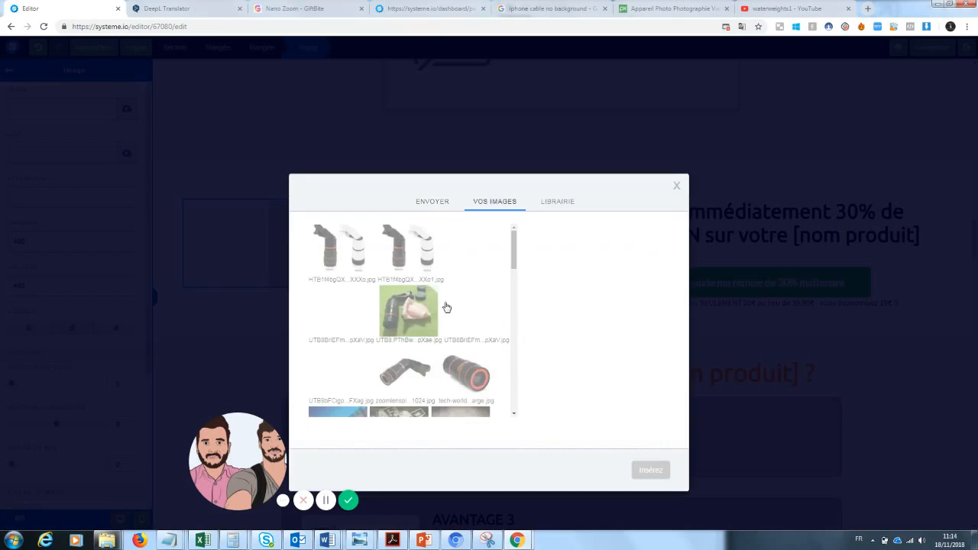
click(468, 372)
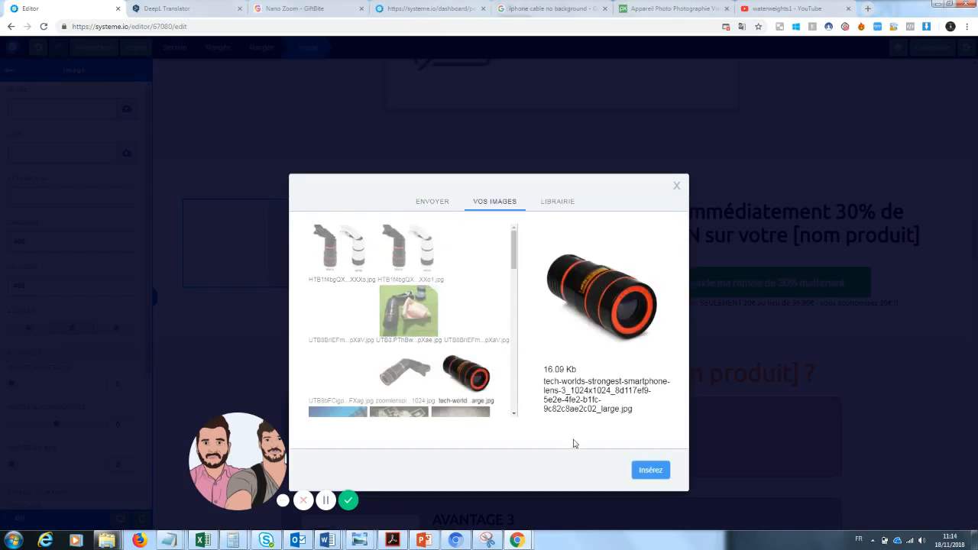
click(650, 469)
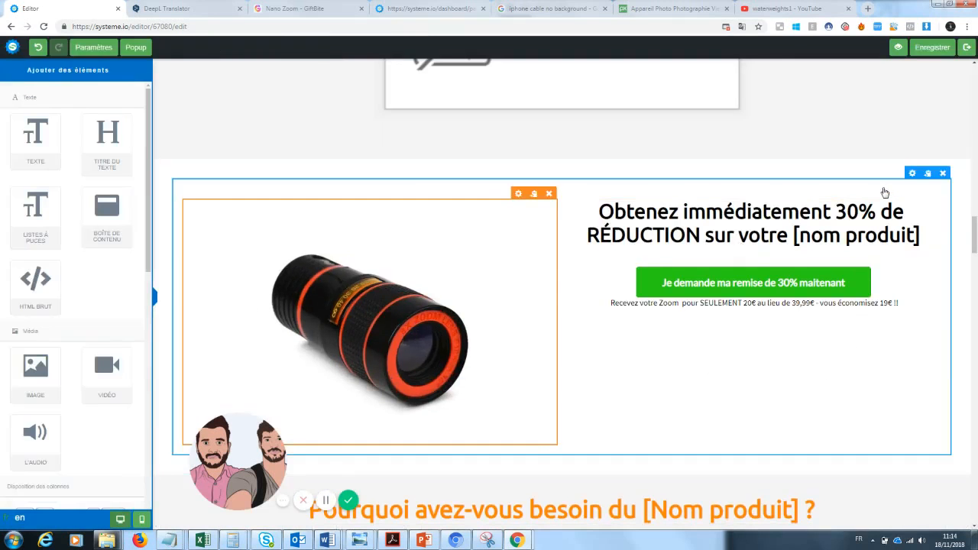
Change the offer heading's '[nom produit]' placeholder to 'Zoom Téléphone'
click(894, 227)
drag(912, 236, 796, 241)
text(Zoo)
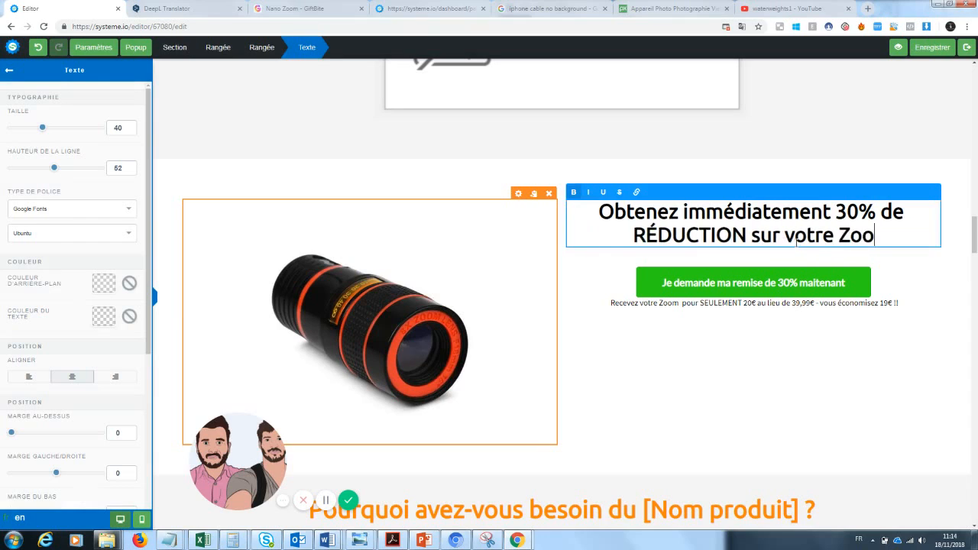
text(m Photo)
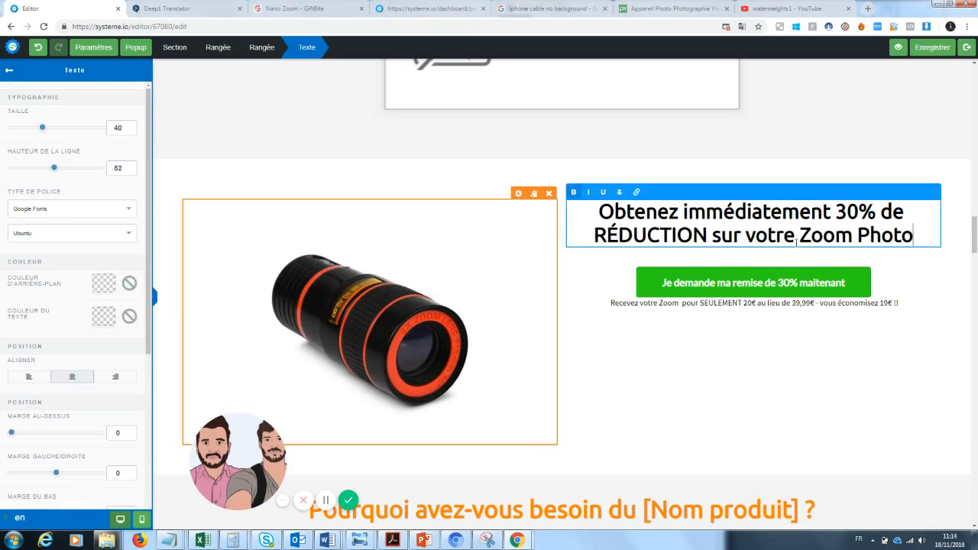
click(974, 226)
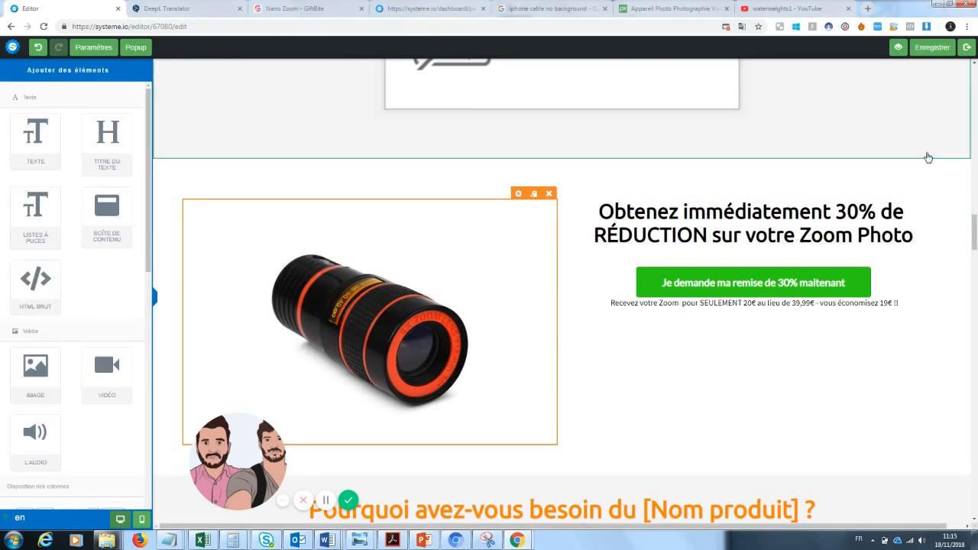
mouse_move(974, 226)
mouse_down()
mouse_move(976, 73)
mouse_move(974, 262)
mouse_move(974, 218)
mouse_move(974, 229)
mouse_up()
click(916, 261)
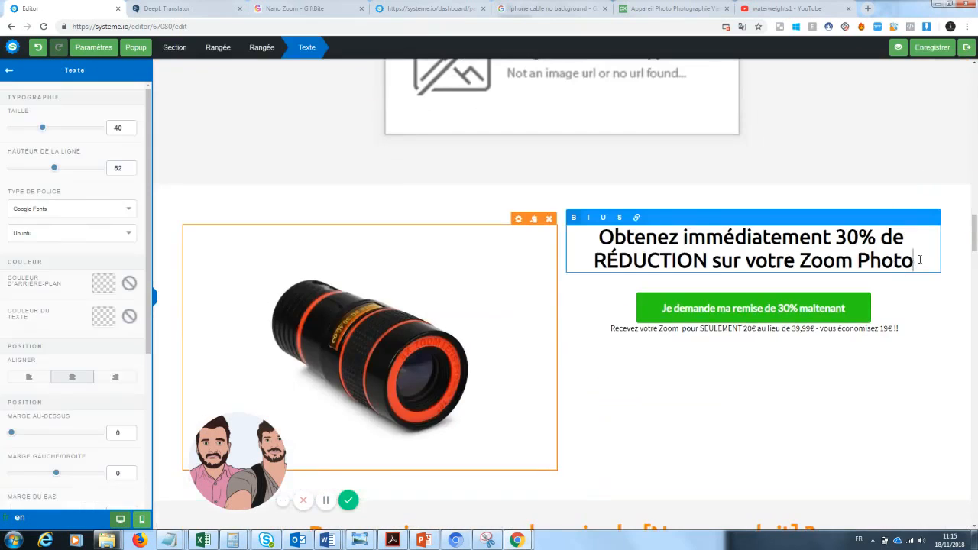
drag(914, 261, 857, 263)
text(Téléphone)
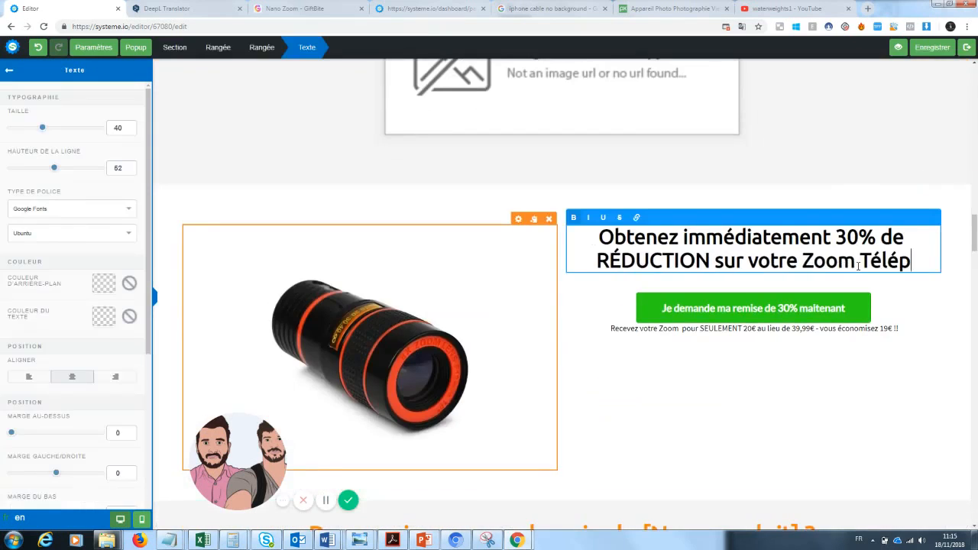
click(882, 175)
drag(974, 233, 975, 80)
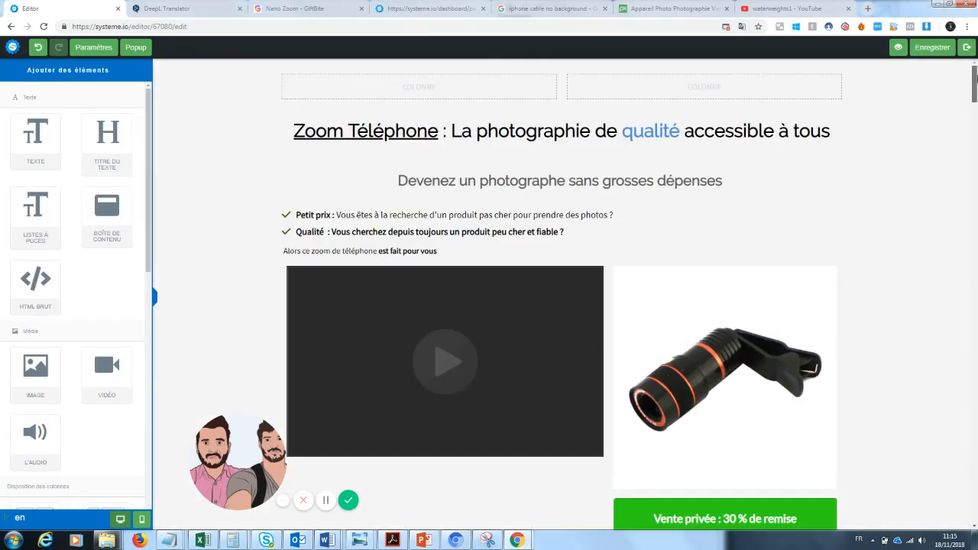
Change the top heading's 'Téléphone' to ' Pro' so it reads Zoom' Pro
click(440, 131)
drag(439, 131, 346, 129)
key(BackSpace)
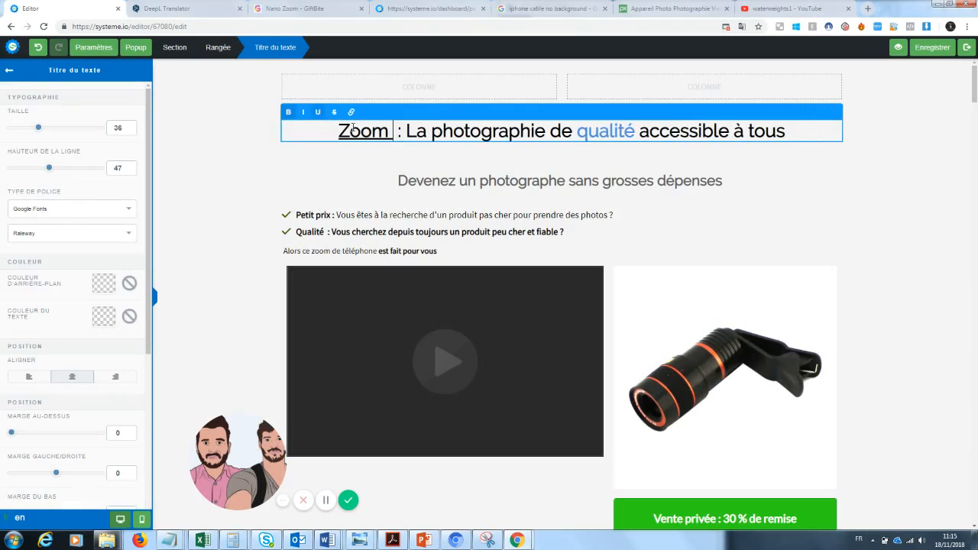
text(' Pro)
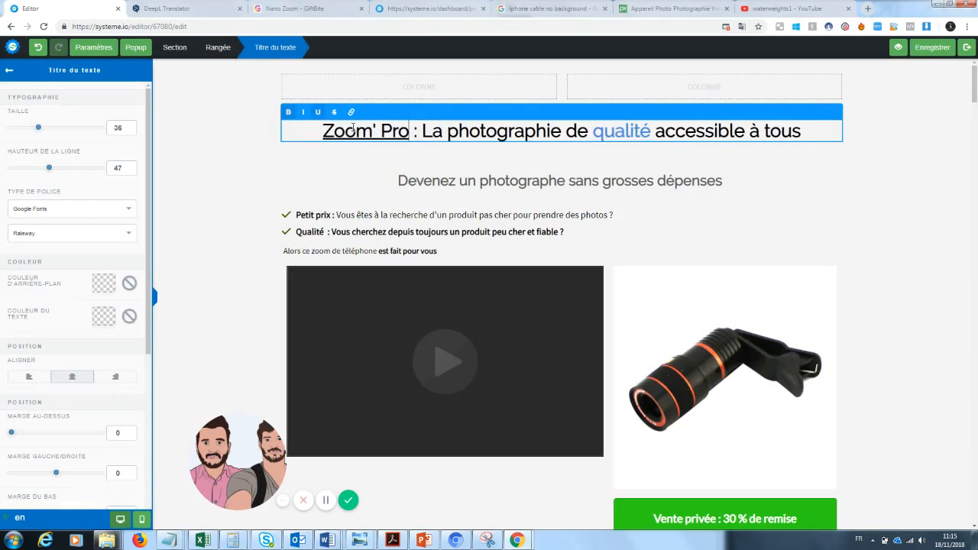
click(834, 228)
Replace 'Téléphone' in the discount offer heading with 'pro' so it ends Zoom'pro
drag(974, 89, 833, 222)
click(823, 224)
key(BackSpace)
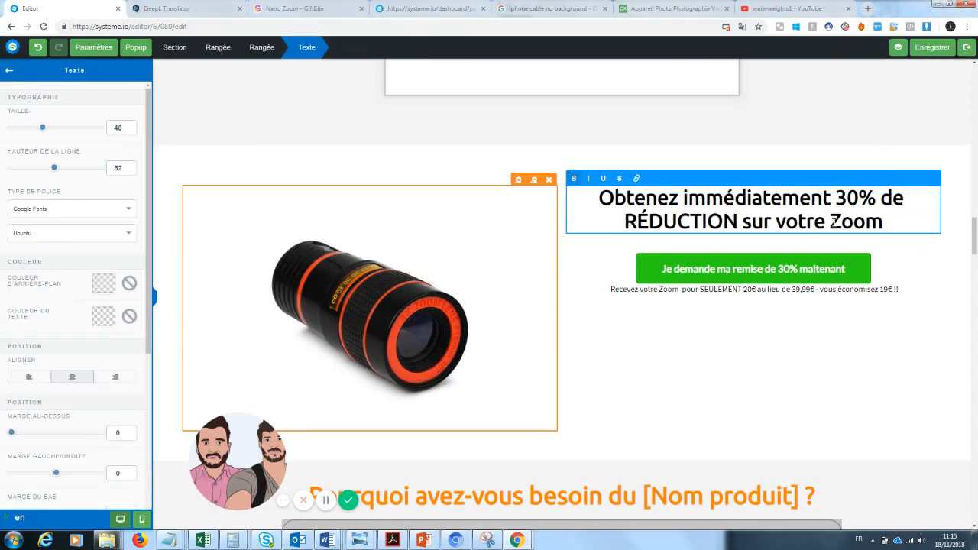
text('pro)
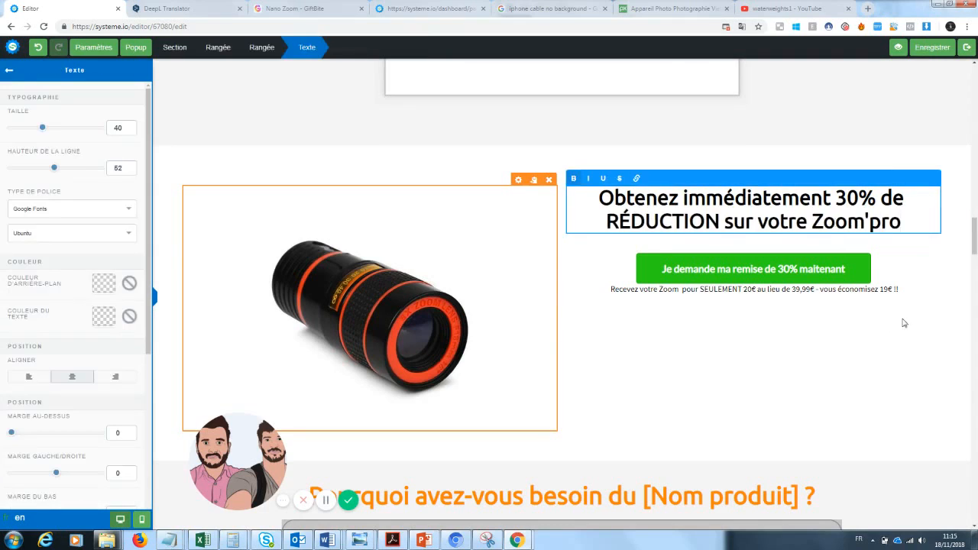
click(903, 323)
drag(974, 243, 974, 221)
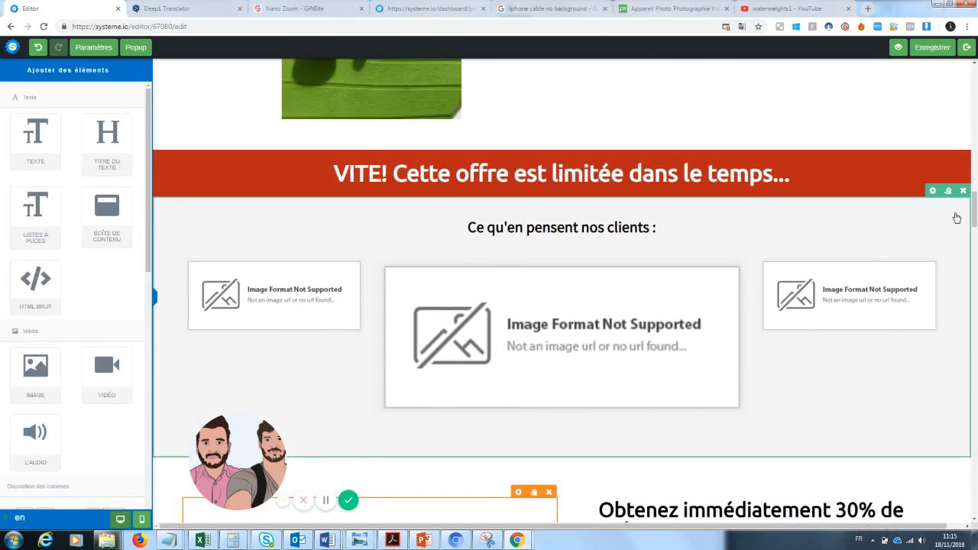
Delete the customer testimonials section, then undo the deletion
click(963, 191)
click(532, 82)
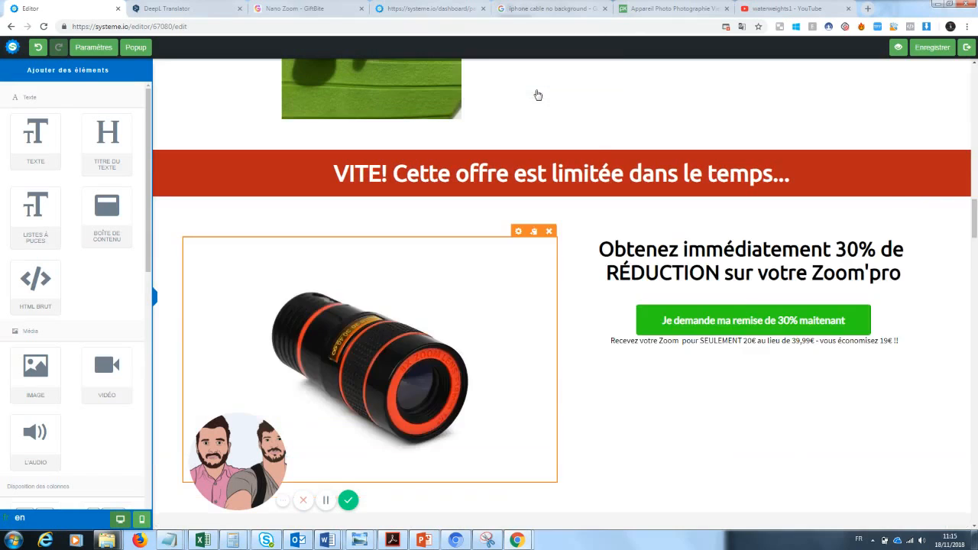
drag(974, 221, 975, 182)
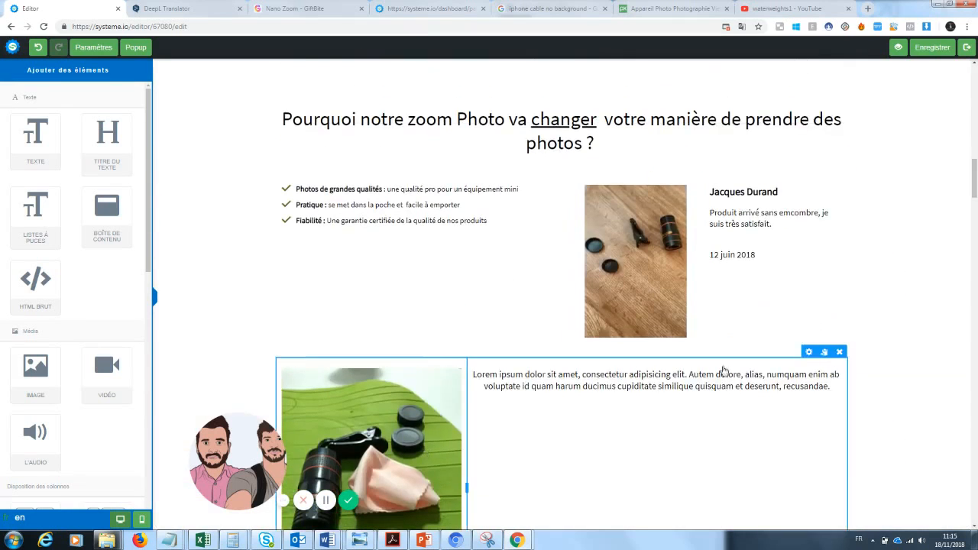
scroll(957, 190, down, 5)
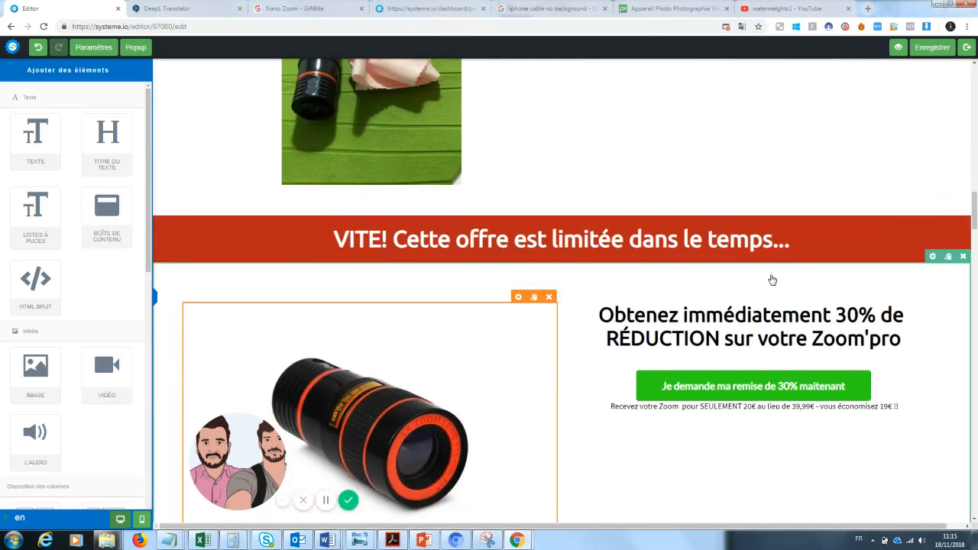
click(37, 46)
Replace [Nom produit] in the 'Pourquoi avez-vous besoin du' heading with Zoom Pro
scroll(552, 268, down, 3)
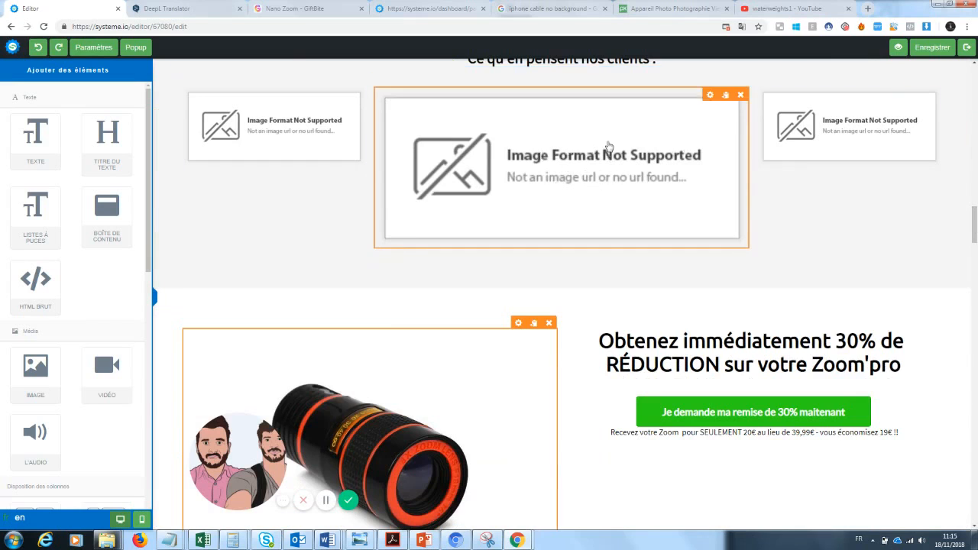
drag(973, 232, 977, 268)
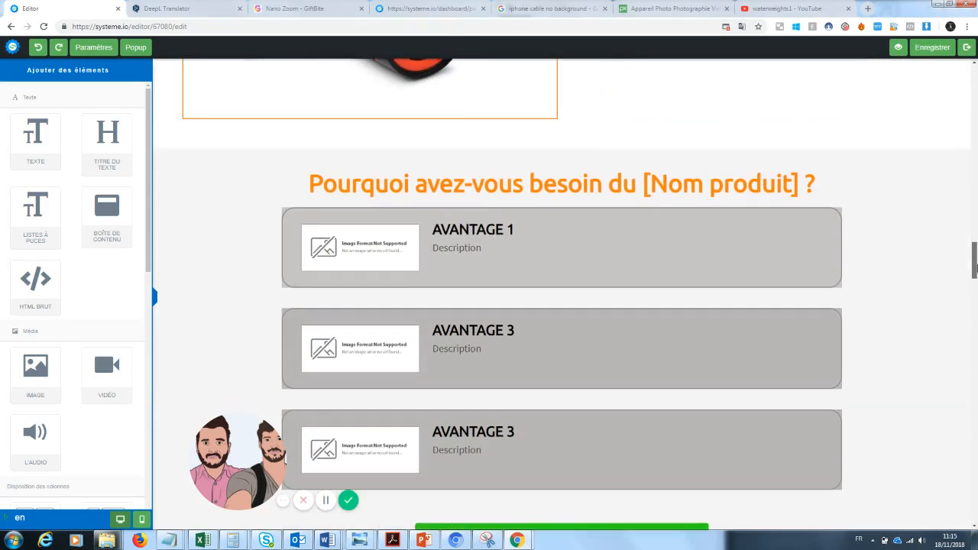
click(753, 188)
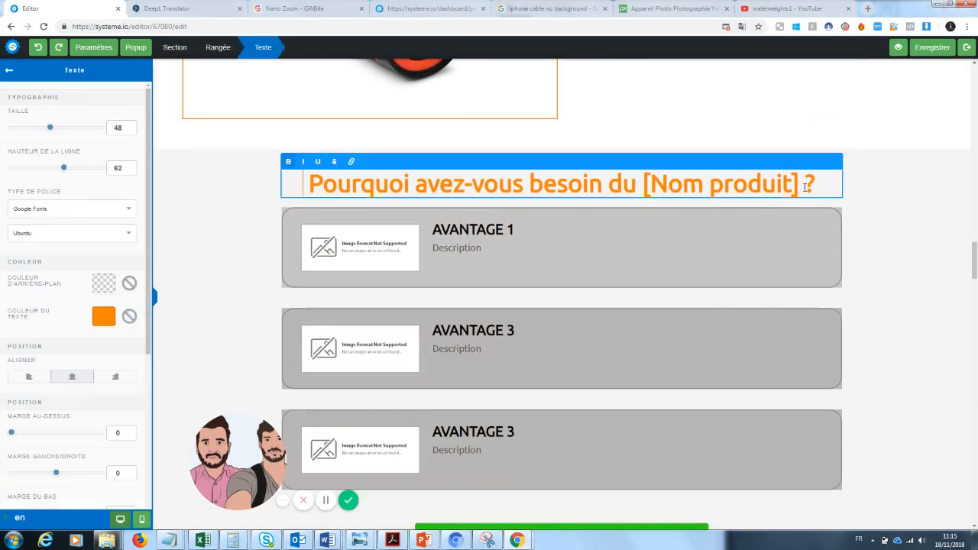
drag(798, 188, 644, 189)
text(Zoom)
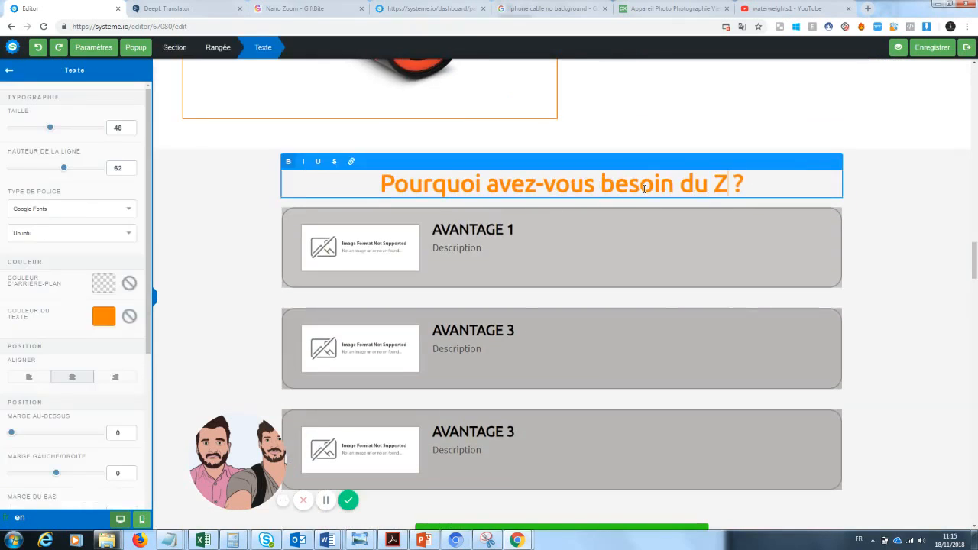
text( Pro)
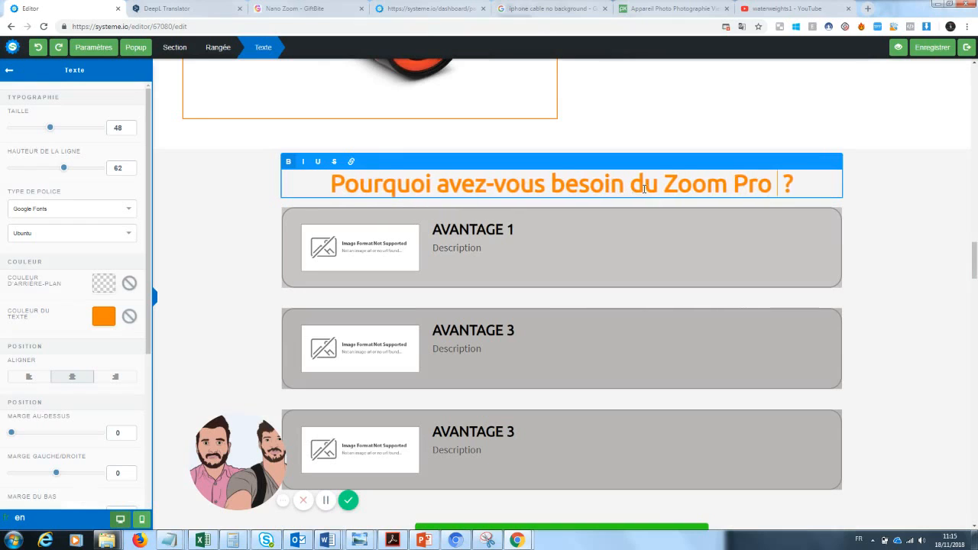
click(373, 256)
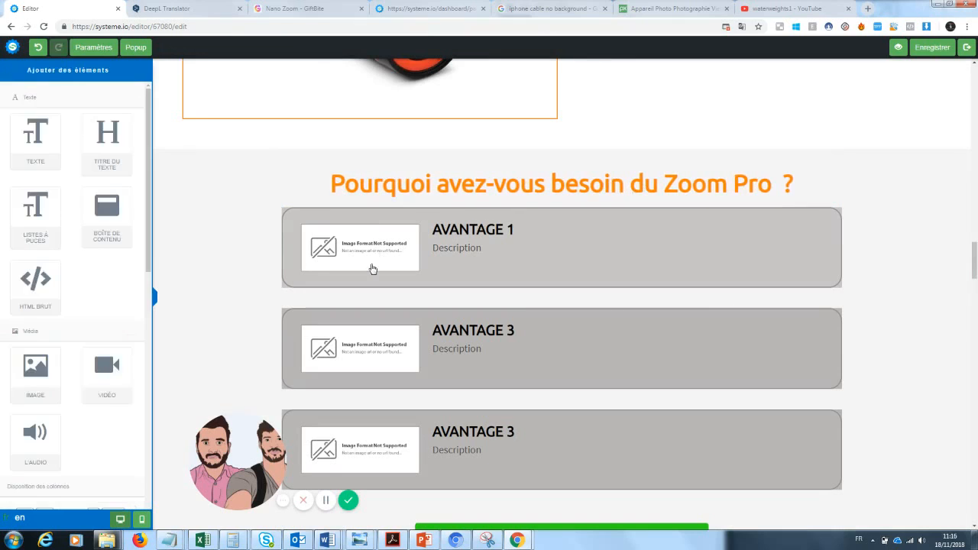
Replace the AVANTAGE 1 missing image with the film strip picture from uploaded images
click(364, 257)
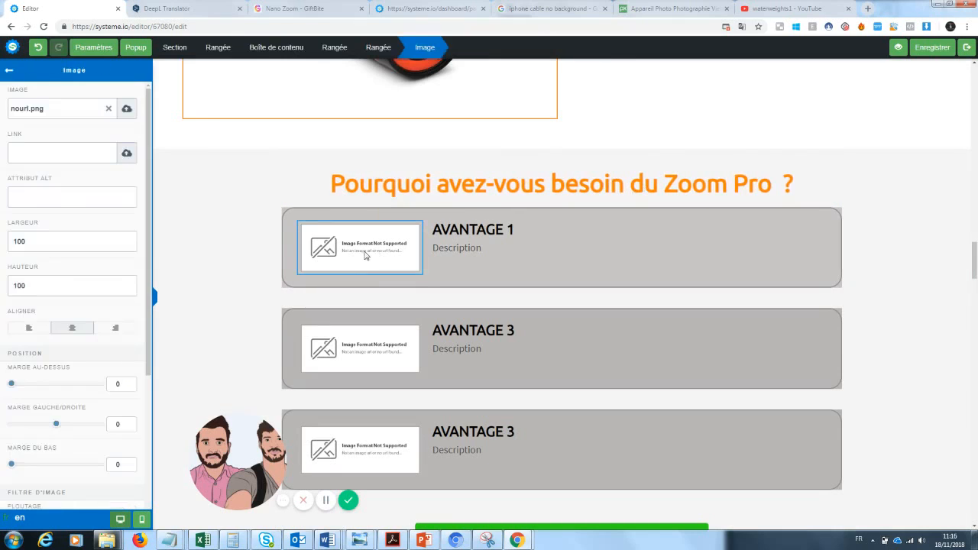
click(109, 110)
click(126, 111)
click(498, 225)
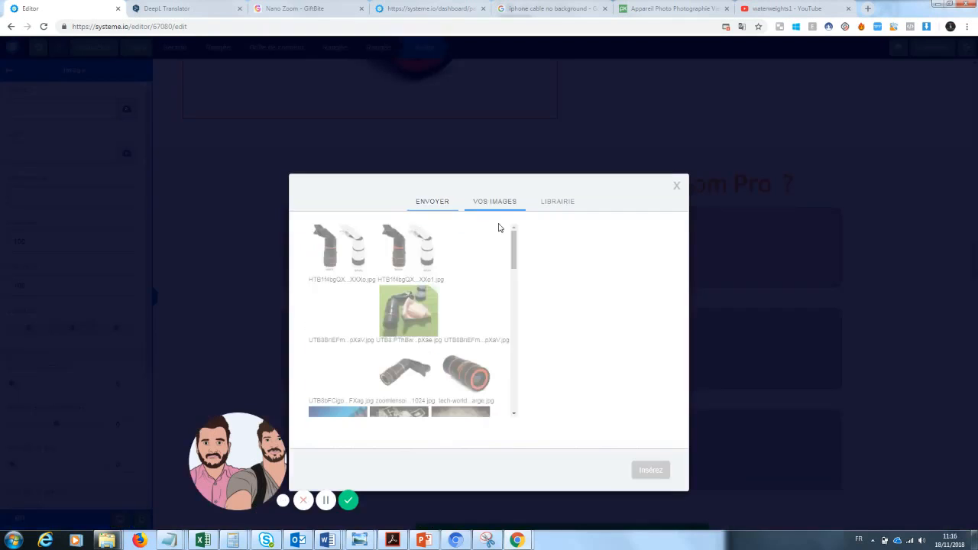
scroll(420, 321, down, 2)
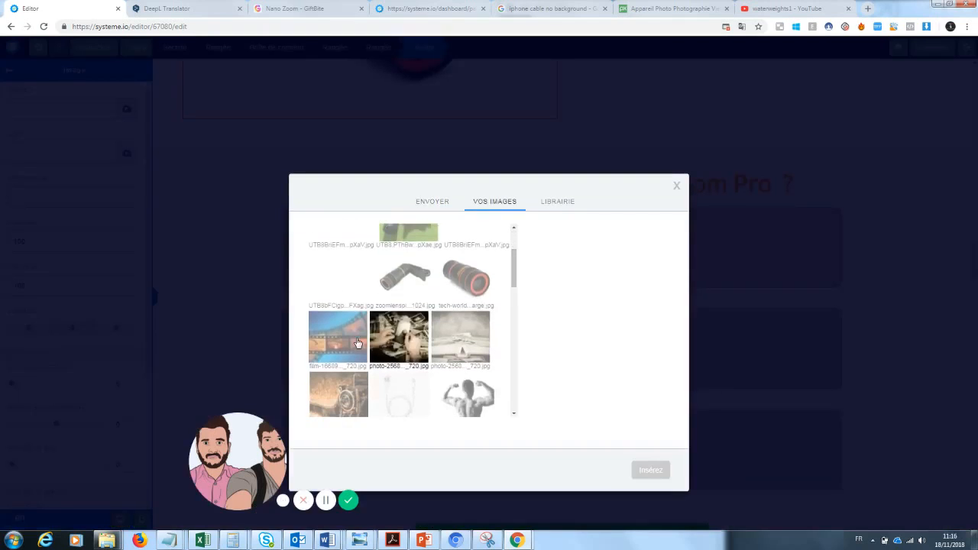
click(355, 343)
click(662, 472)
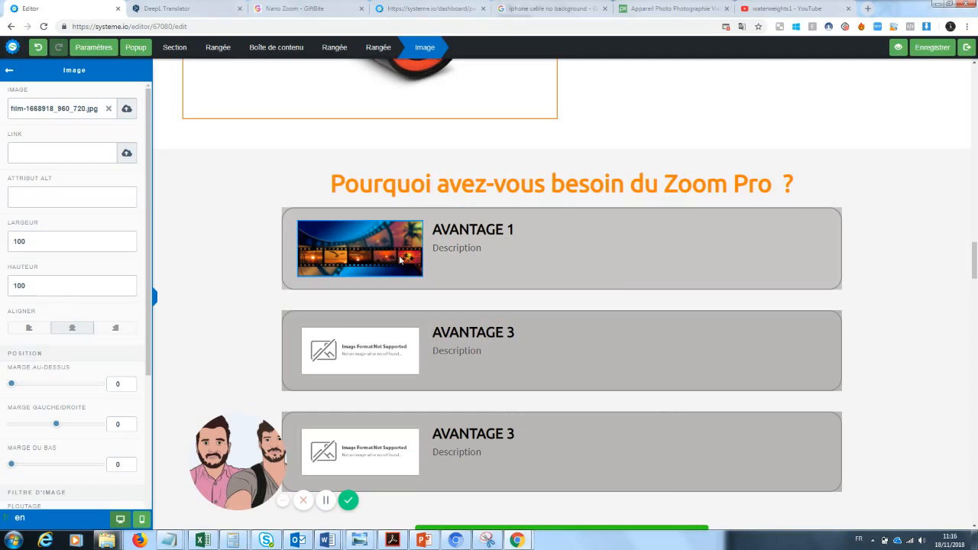
Put the photo of hands holding old prints into the second AVANTAGE block
click(348, 348)
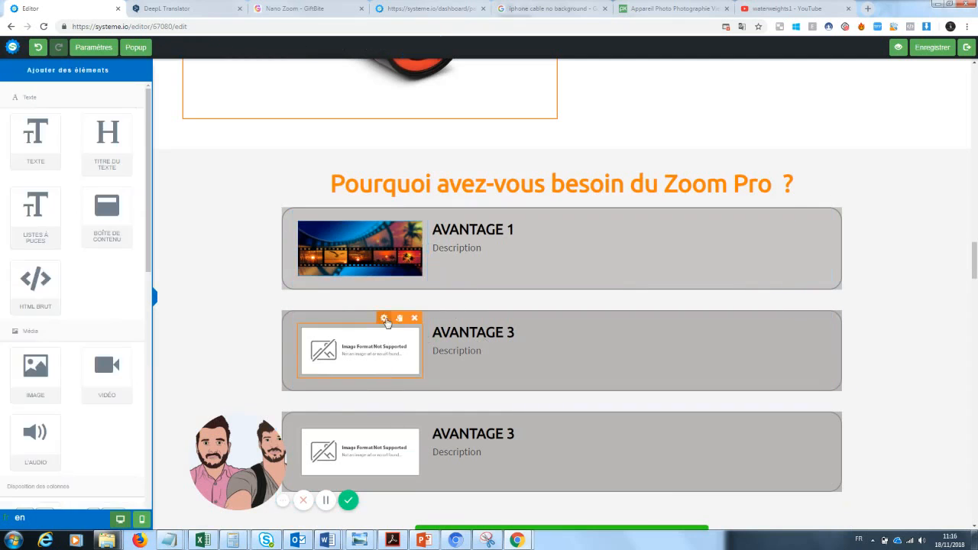
click(385, 318)
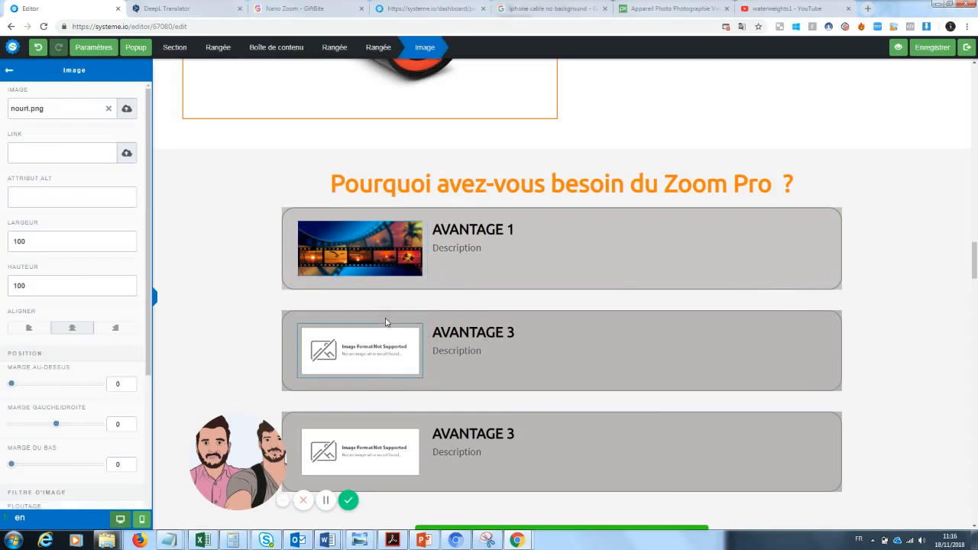
click(109, 112)
click(127, 109)
click(506, 226)
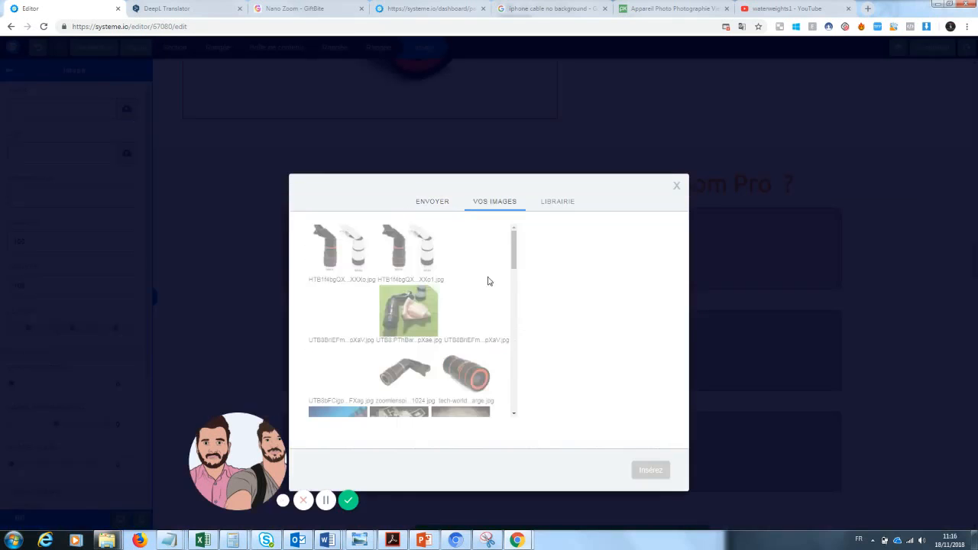
scroll(489, 279, down, 5)
click(399, 280)
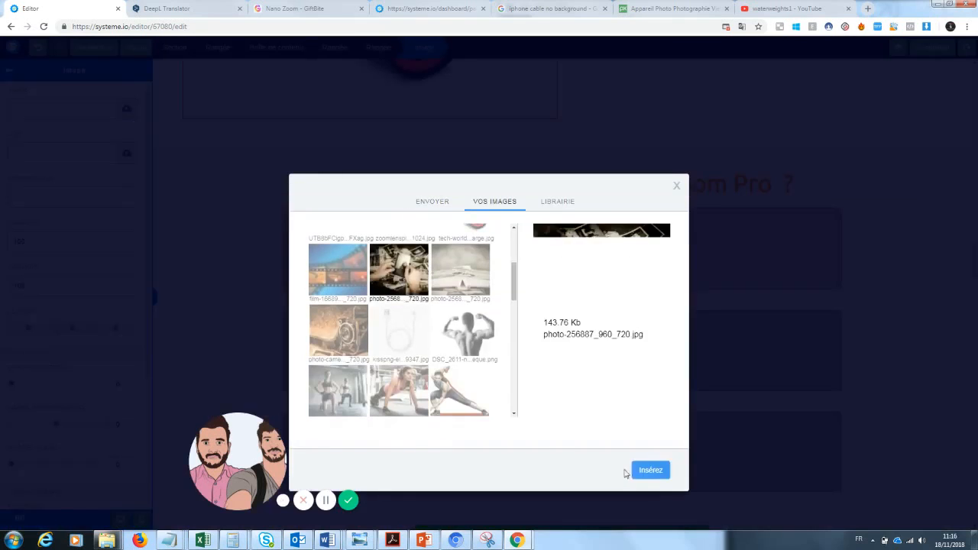
click(648, 472)
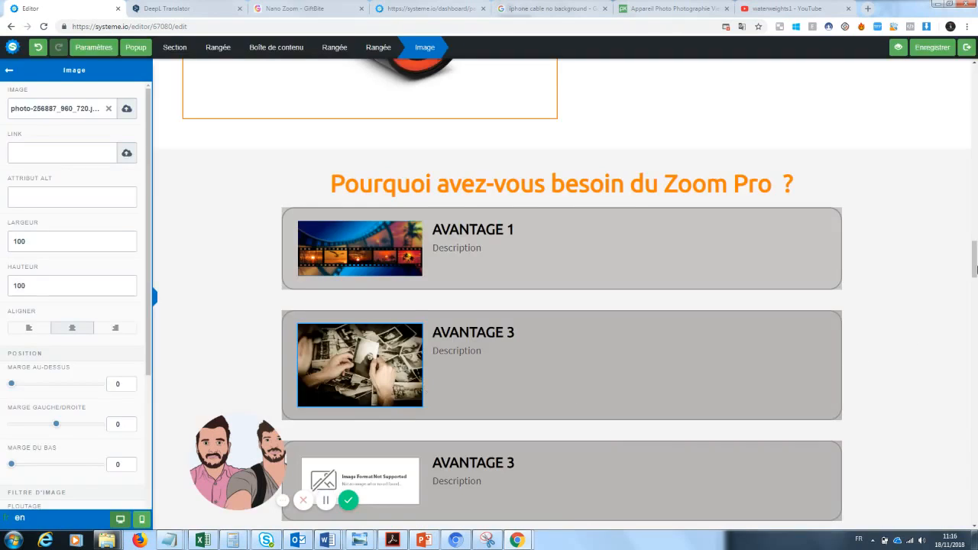
click(938, 275)
Insert the vintage camera photo into the third AVANTAGE block
scroll(539, 304, down, 2)
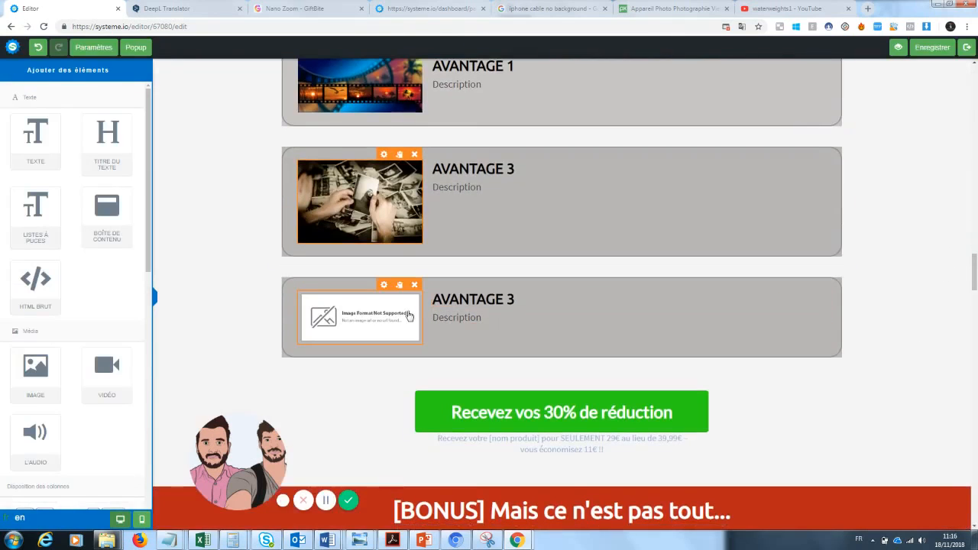
click(410, 315)
click(385, 418)
click(385, 304)
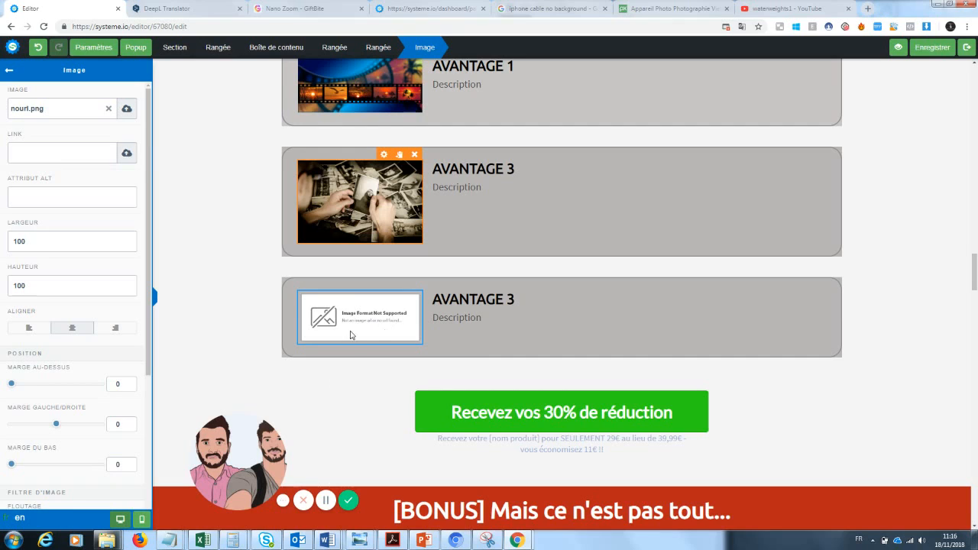
click(354, 387)
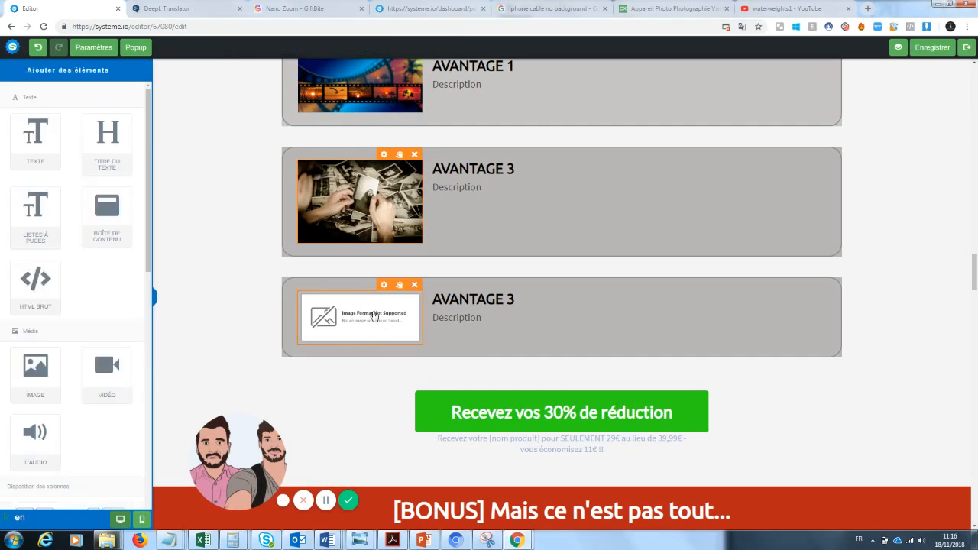
click(390, 300)
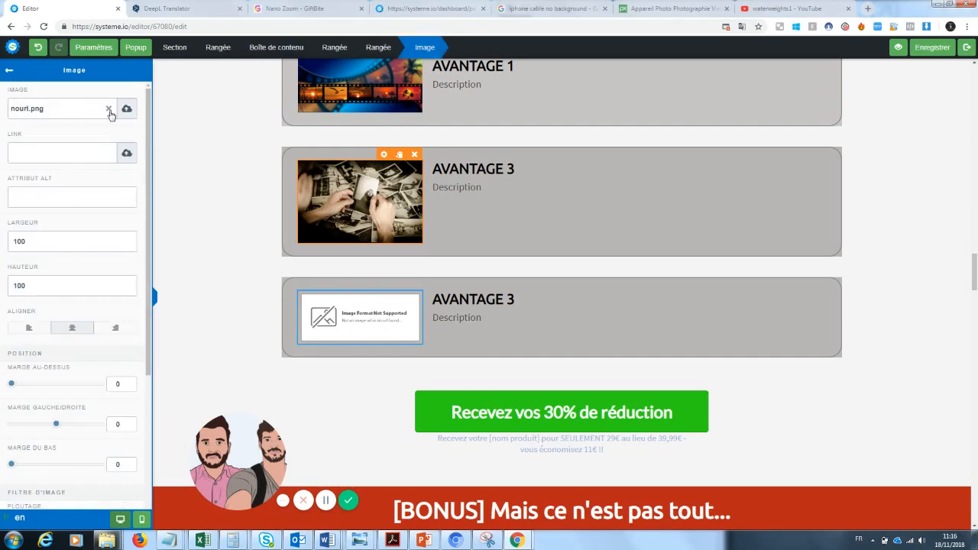
click(126, 109)
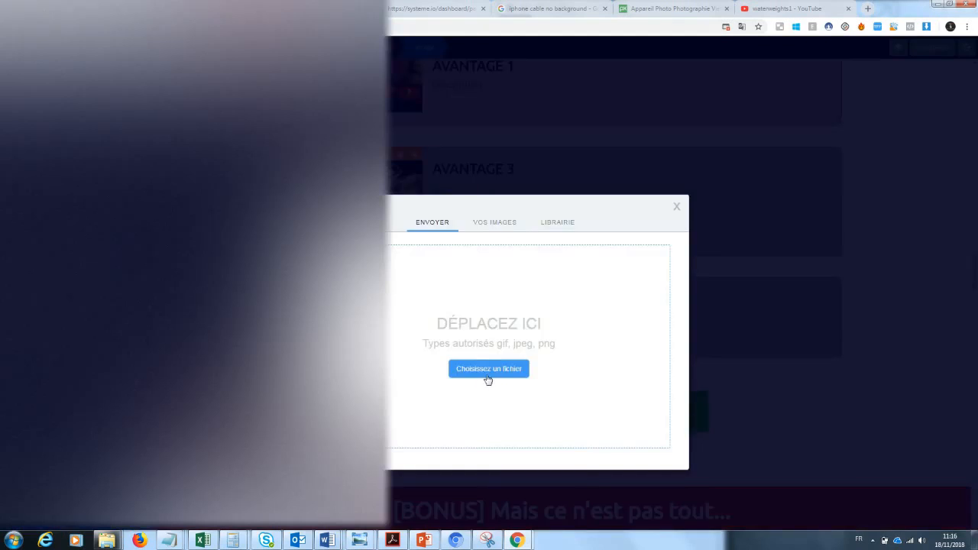
click(488, 369)
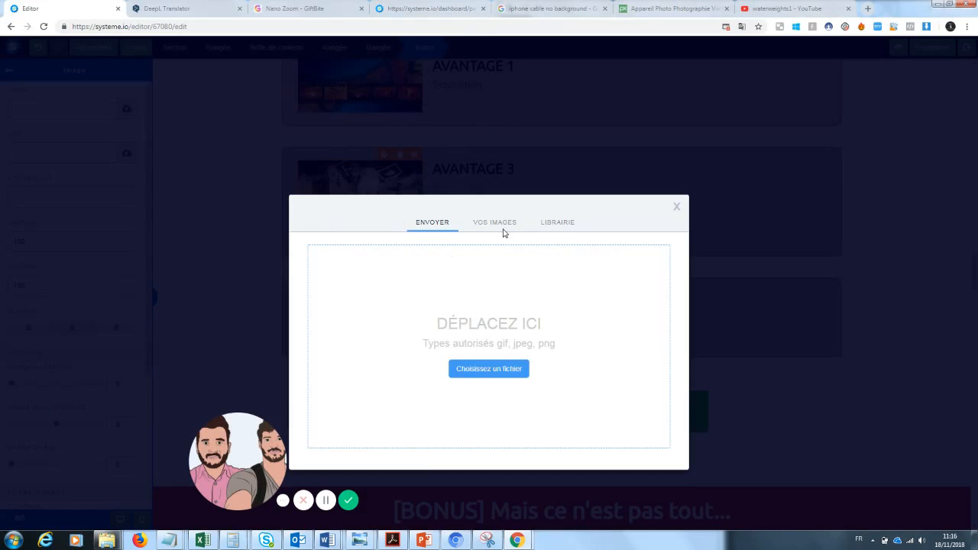
click(503, 228)
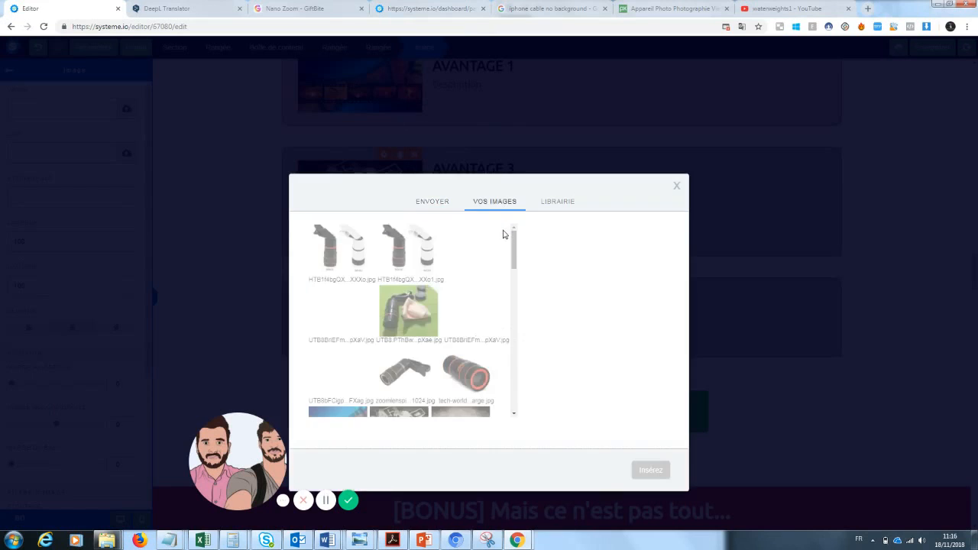
drag(514, 238, 514, 262)
click(339, 367)
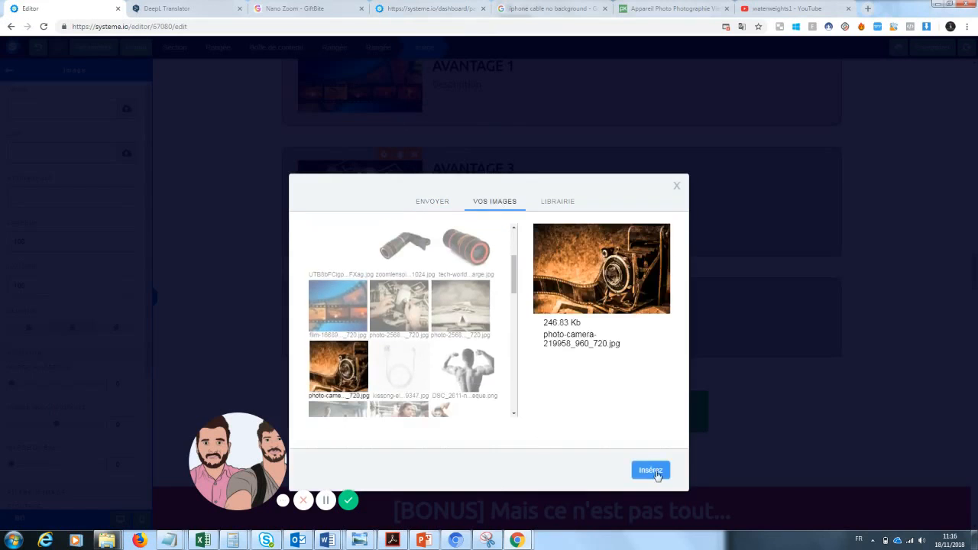
click(650, 470)
mouse_move(239, 425)
mouse_down()
mouse_move(173, 425)
mouse_move(229, 424)
mouse_up()
click(970, 274)
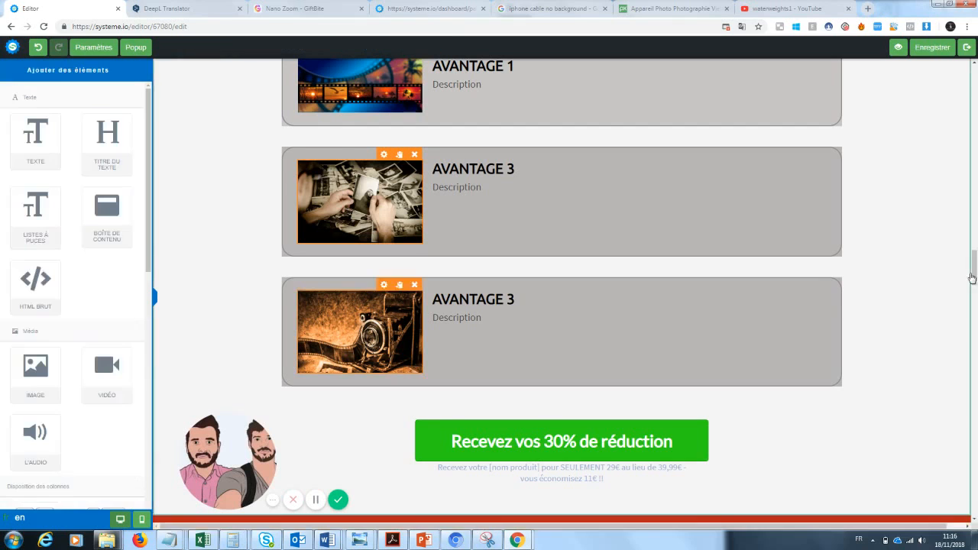
drag(974, 275, 974, 268)
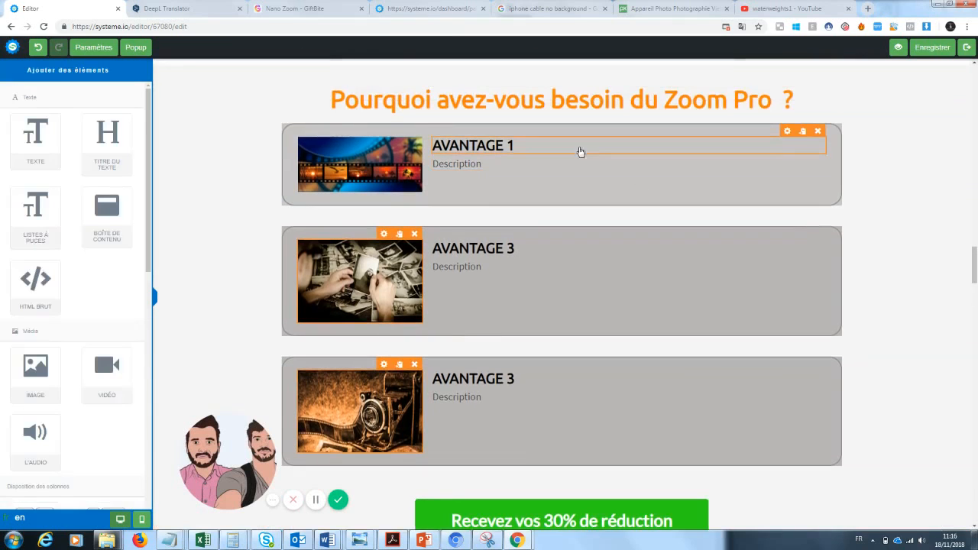
Title the first card Pratique and describe Samsung/Apple compatibility and always having your phone
click(520, 155)
drag(517, 146, 428, 145)
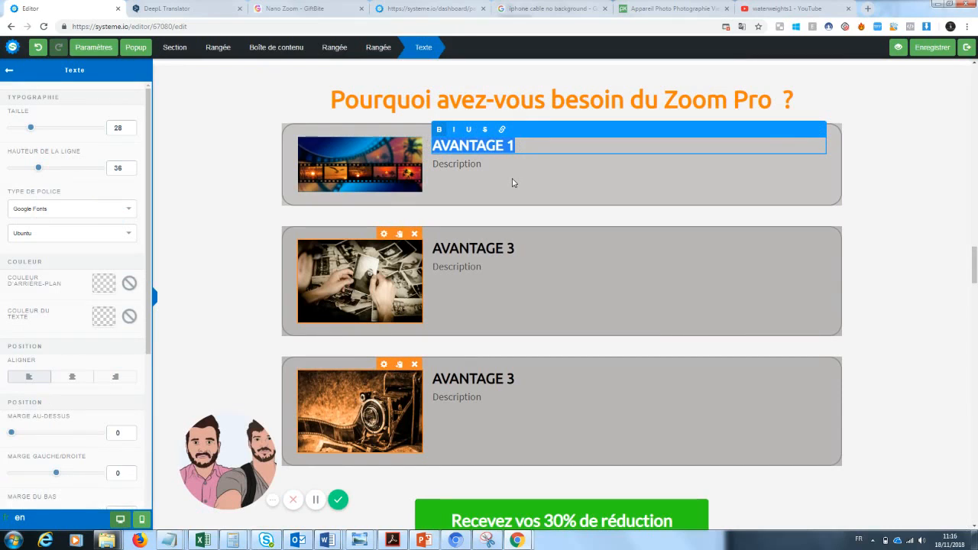
text(Pratique)
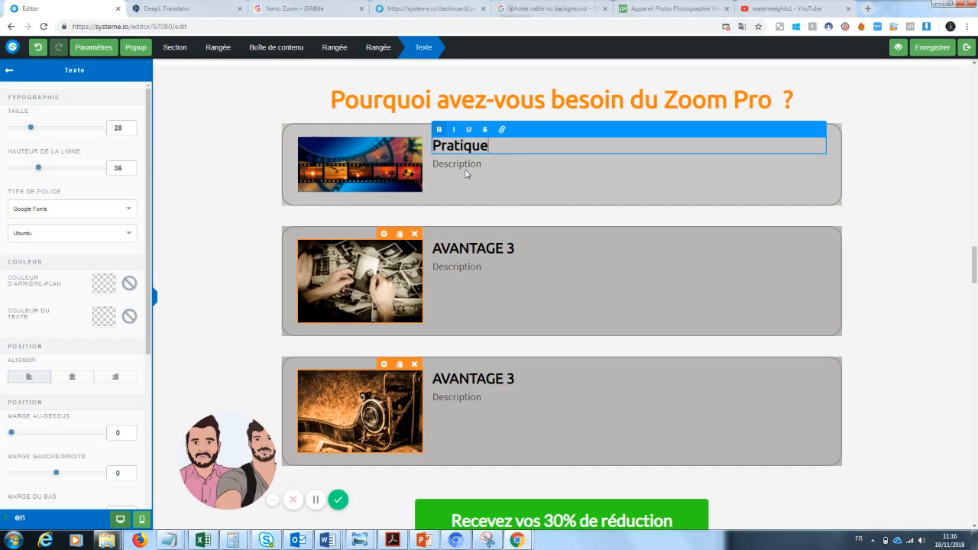
click(465, 174)
click(474, 166)
drag(488, 164, 426, 169)
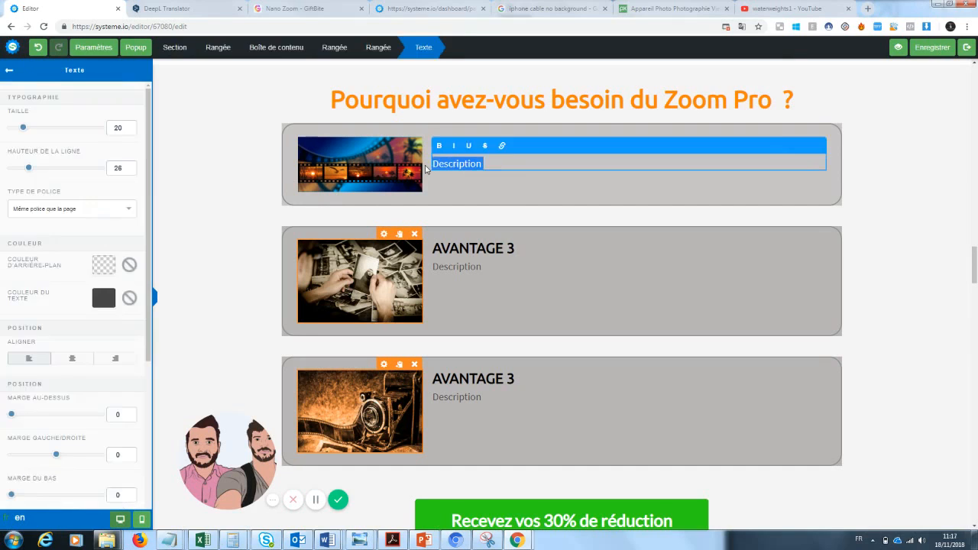
key(BackSpace)
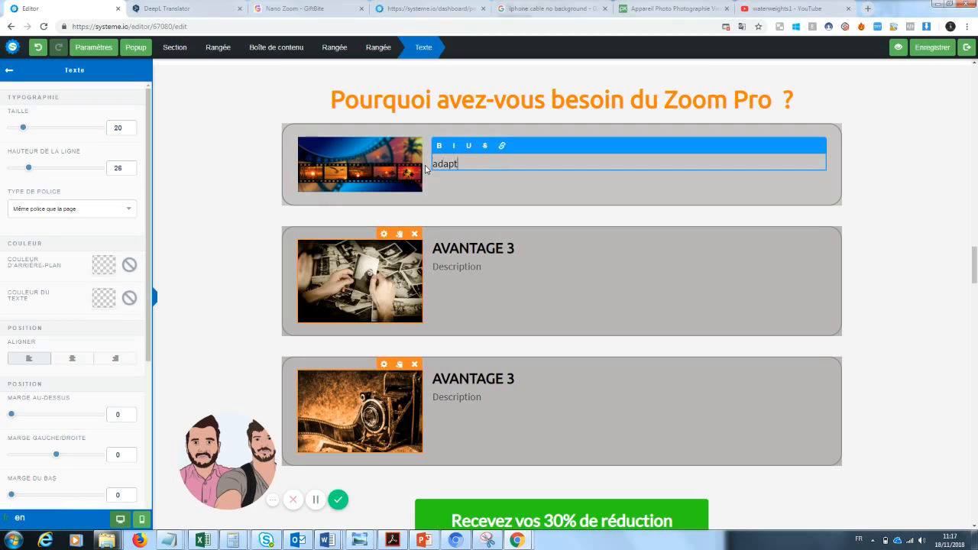
text(able samsung, apple)
key(Return)
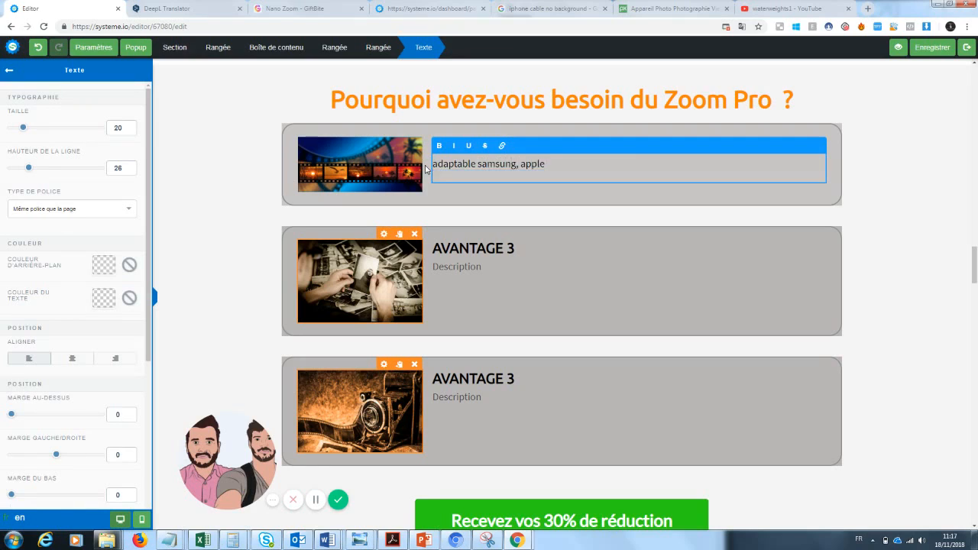
text(on a toujours notre télépho)
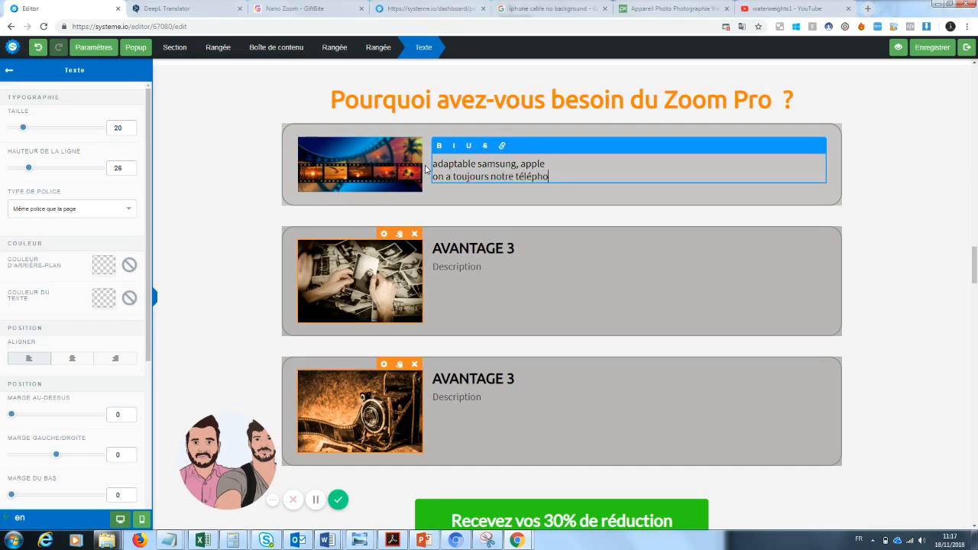
text(ne sur nous)
click(505, 210)
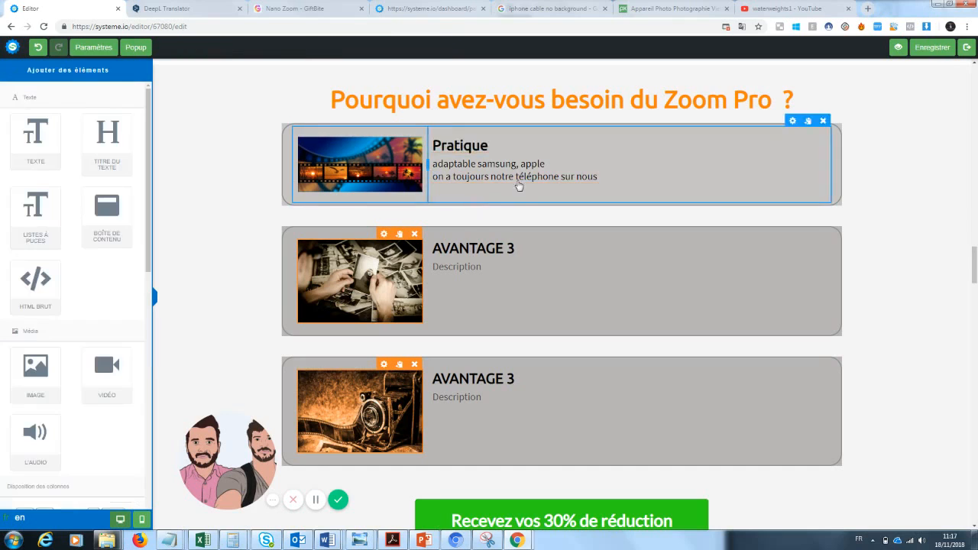
Rename the second card AVANTAGE 2 and describe photos as a way to keep memories
click(517, 248)
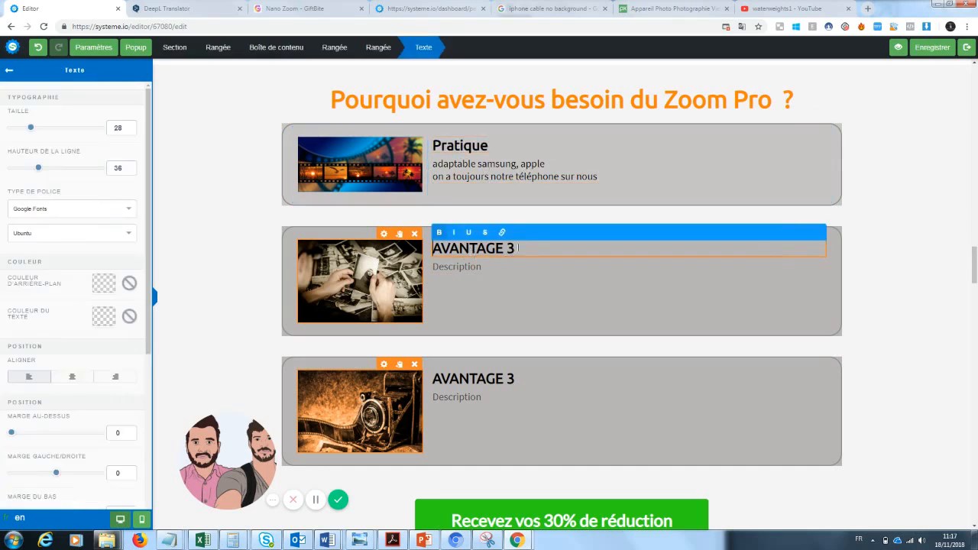
key(BackSpace)
text(2)
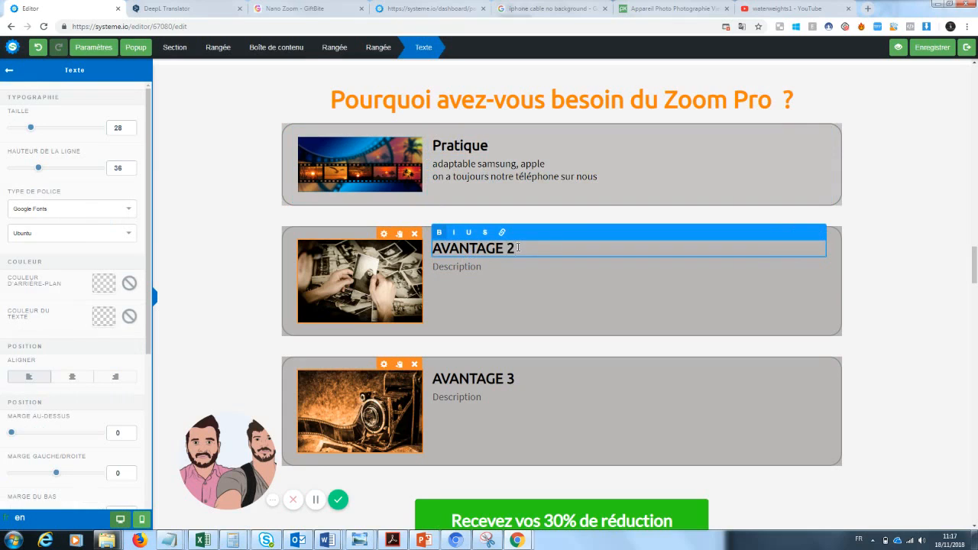
click(472, 299)
drag(482, 267, 416, 273)
text(Les photo)
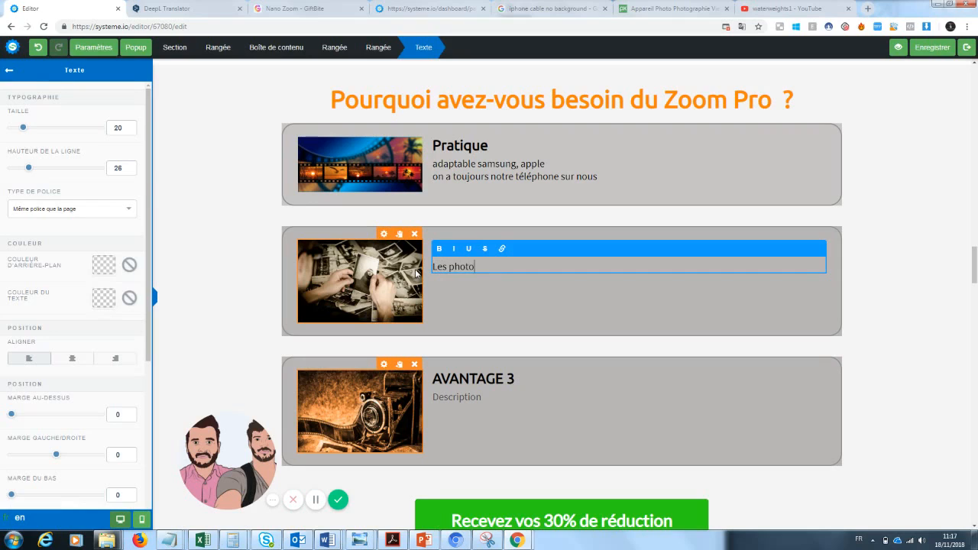
text(s sont un moyens de garder un)
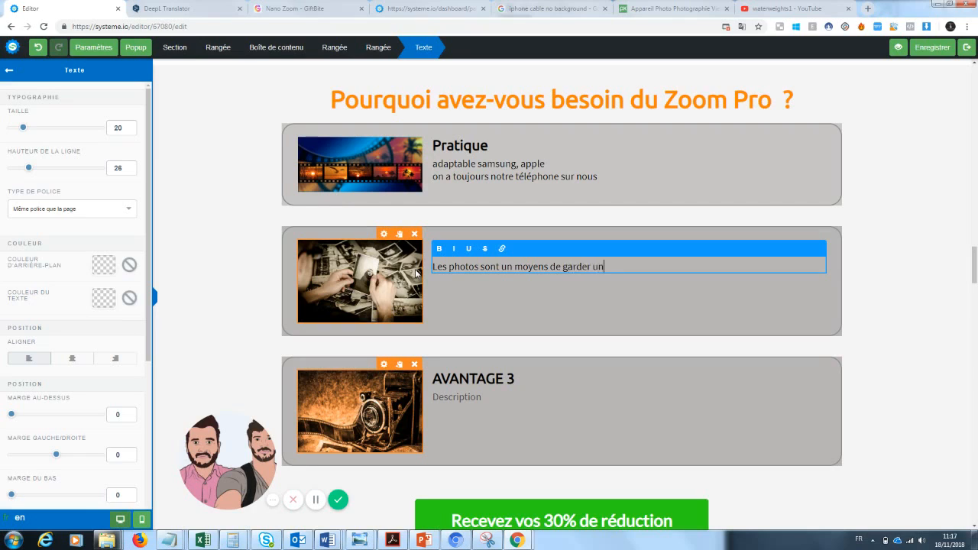
key(BackSpace)
key(BackSpace)
text(n souvenir du passé...)
key(Return)
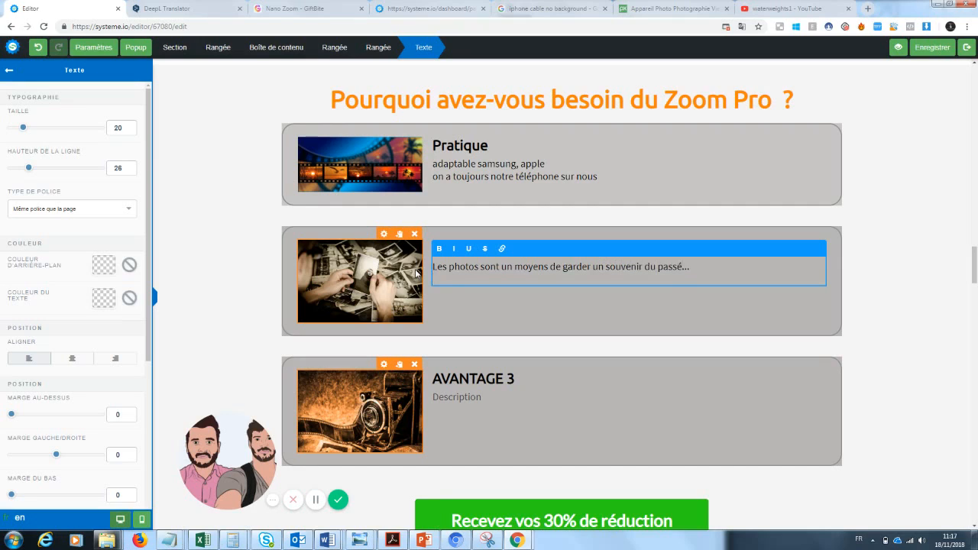
text(Imaginez... vous êtes devant un)
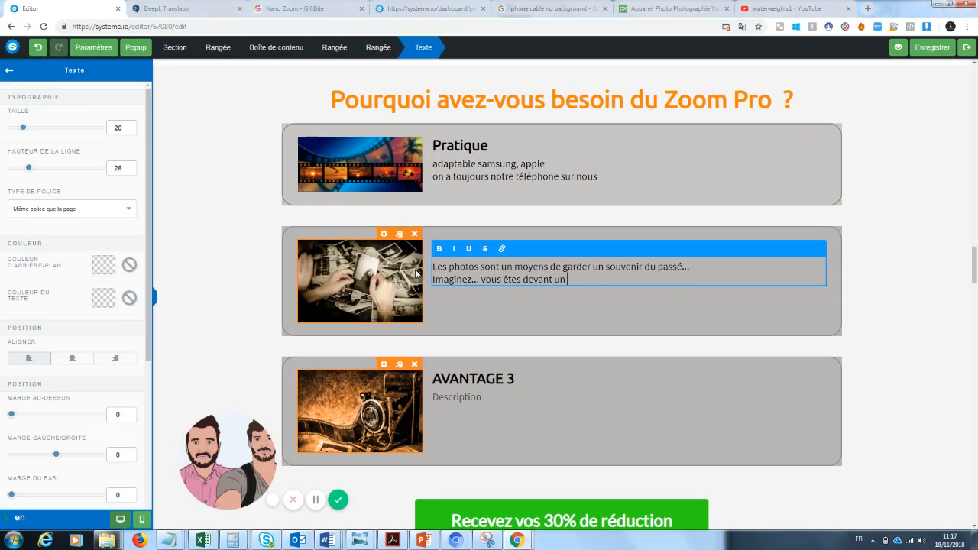
text( paysage magnifique mais votr)
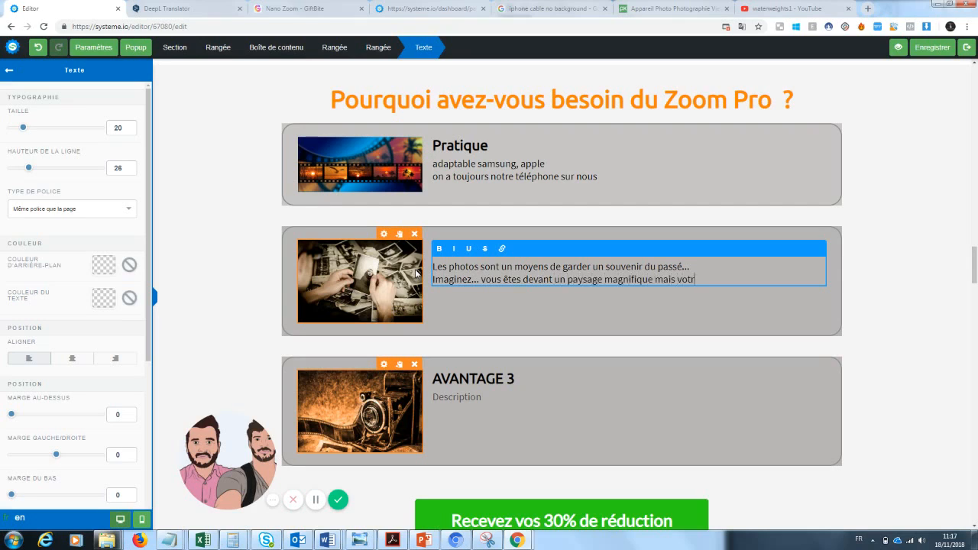
text(e téléphone ne vous permet pas d)
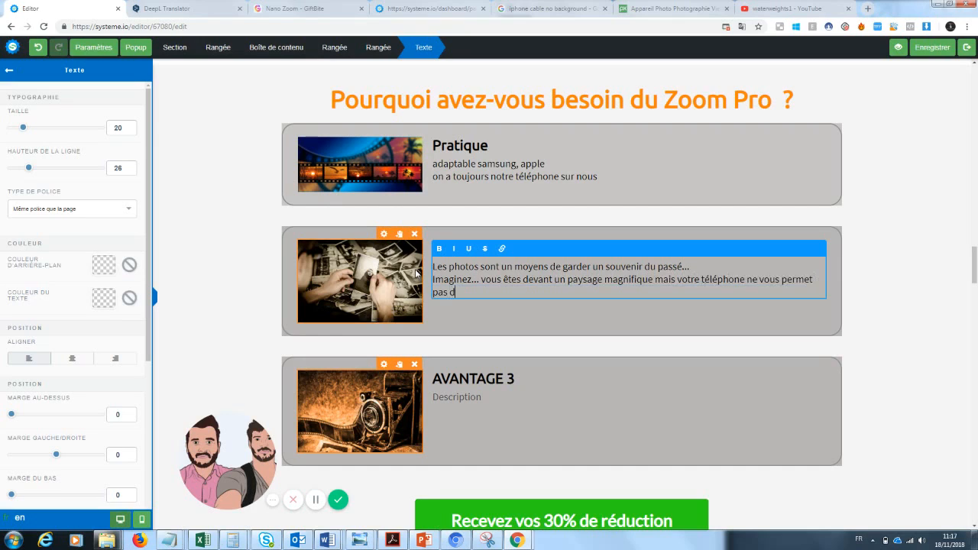
text(e prendre une belle photo.)
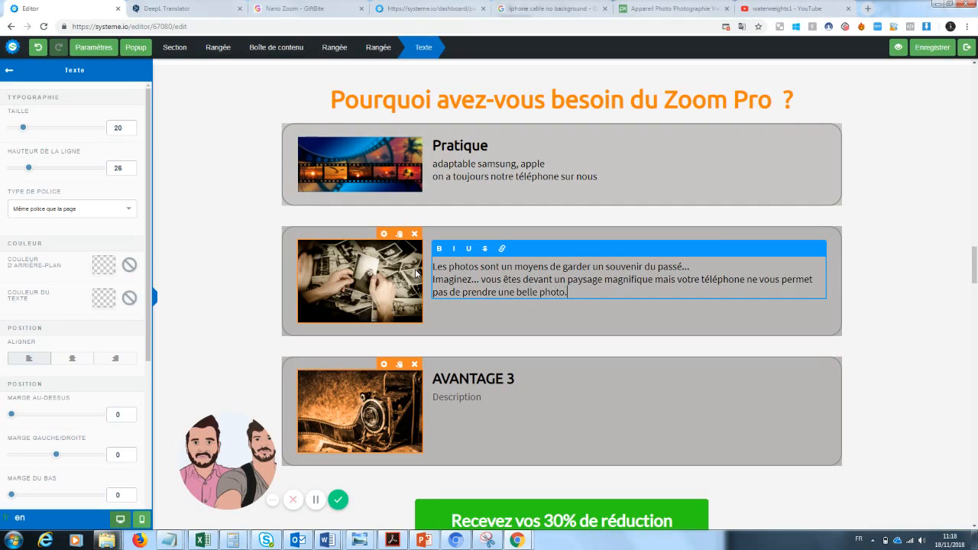
text( Ceci ne)
text( se reproduit)
text(a plus jamai)
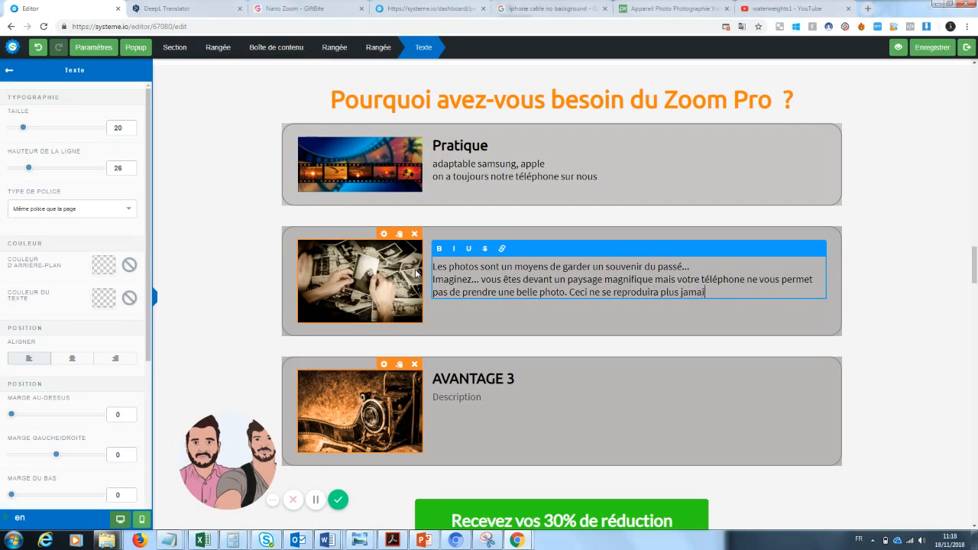
text(s avec Zoom Pro. En eff)
key(BackSpace)
key(BackSpace)
key(BackSpace)
click(888, 286)
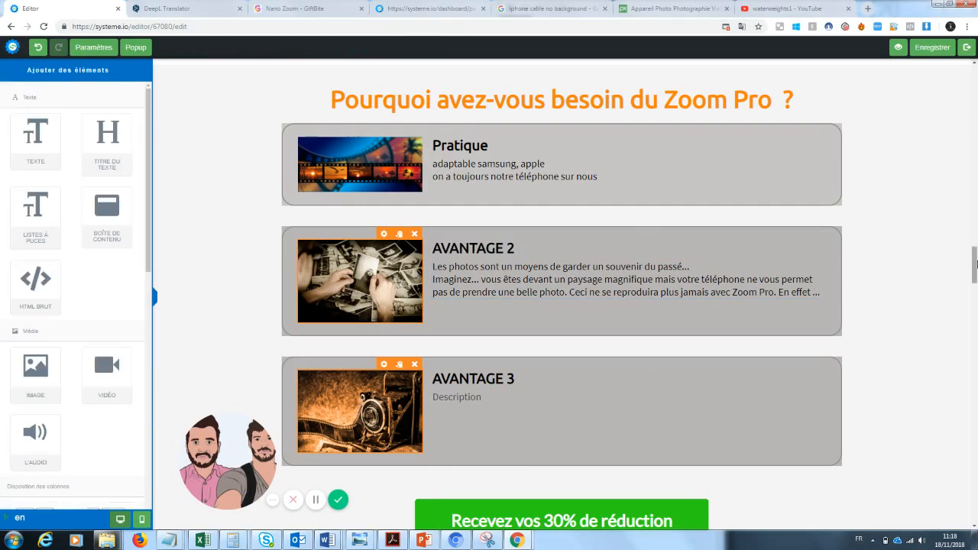
scroll(641, 299, down, 1)
Retitle the second card 'Un souvenir du passé'
click(523, 300)
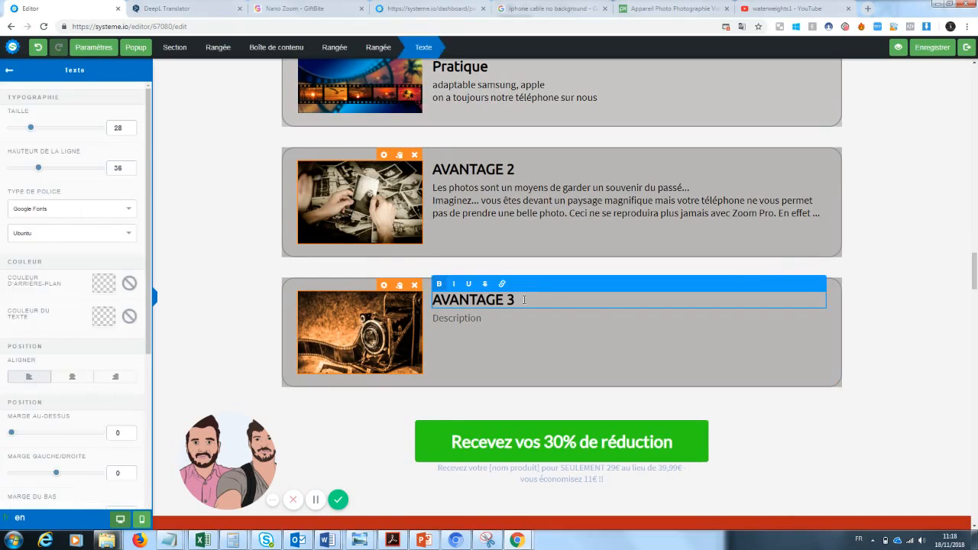
click(520, 169)
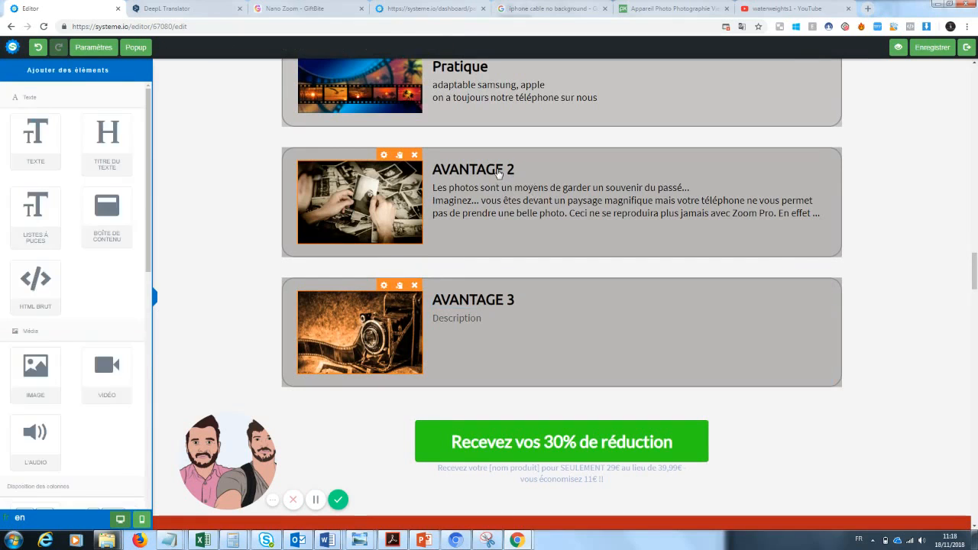
click(498, 172)
drag(516, 167, 393, 166)
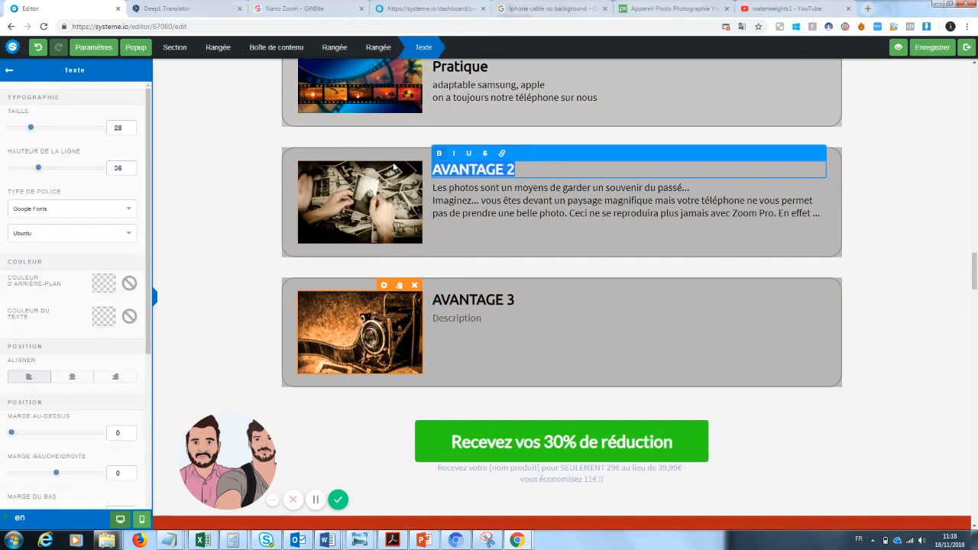
text(Un souvenir du)
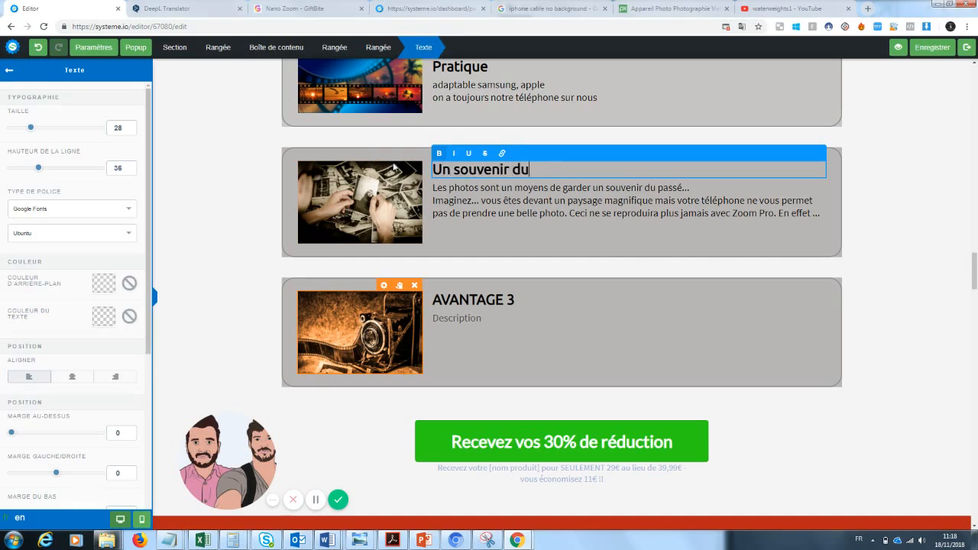
text( passé)
mouse_move(976, 283)
mouse_down()
mouse_move(975, 265)
mouse_move(975, 282)
mouse_up()
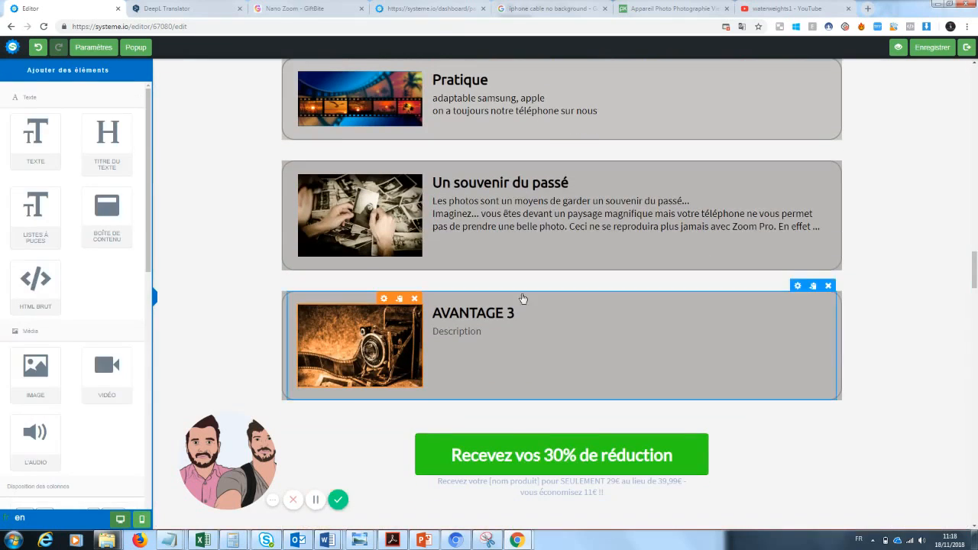
Retitle the third card 'Une manière de se démarquer des autres ...'
click(522, 312)
drag(521, 312, 416, 321)
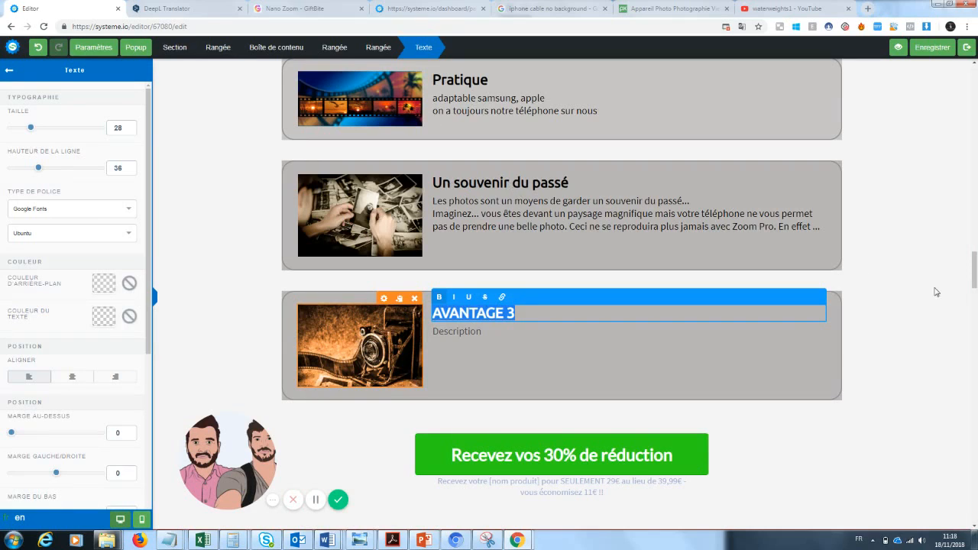
text(Une m)
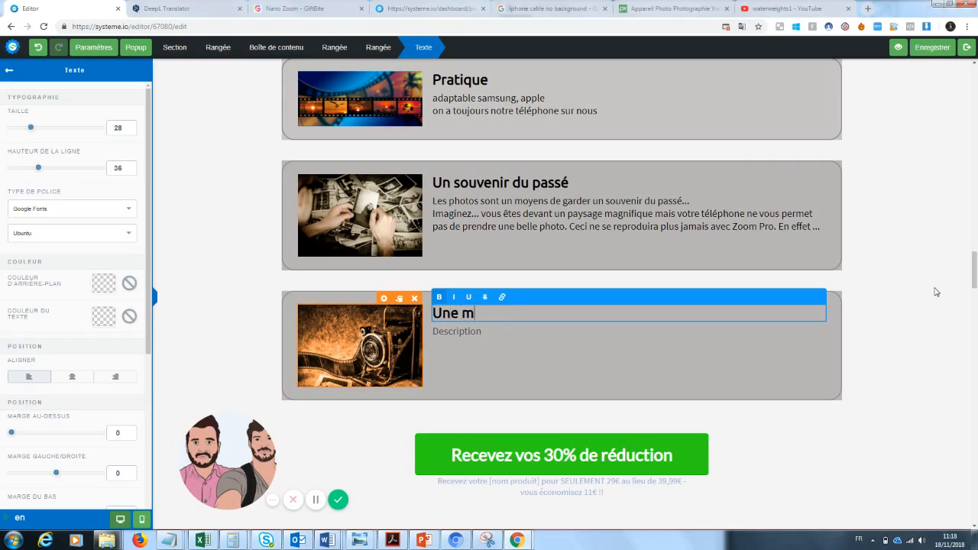
text(anière de se d)
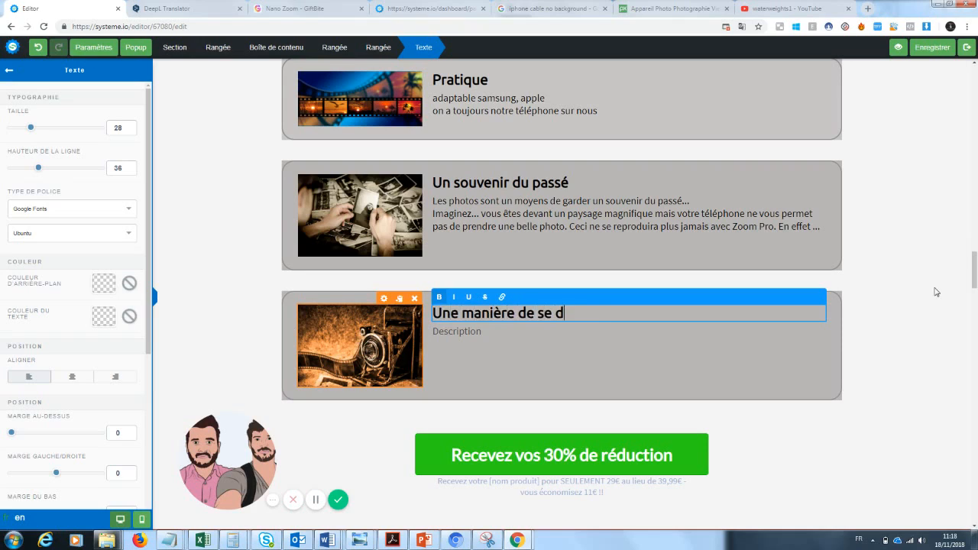
text(émarquer des a)
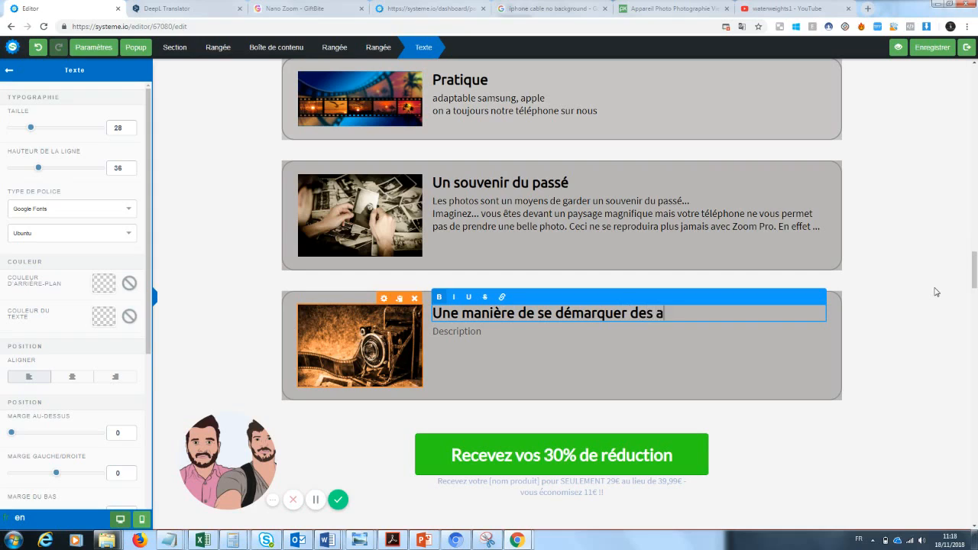
key(BackSpace)
key(BackSpace)
key(BackSpace)
text(s autres ...)
Write the third card's description about standing out from the same photos on social networks
click(477, 335)
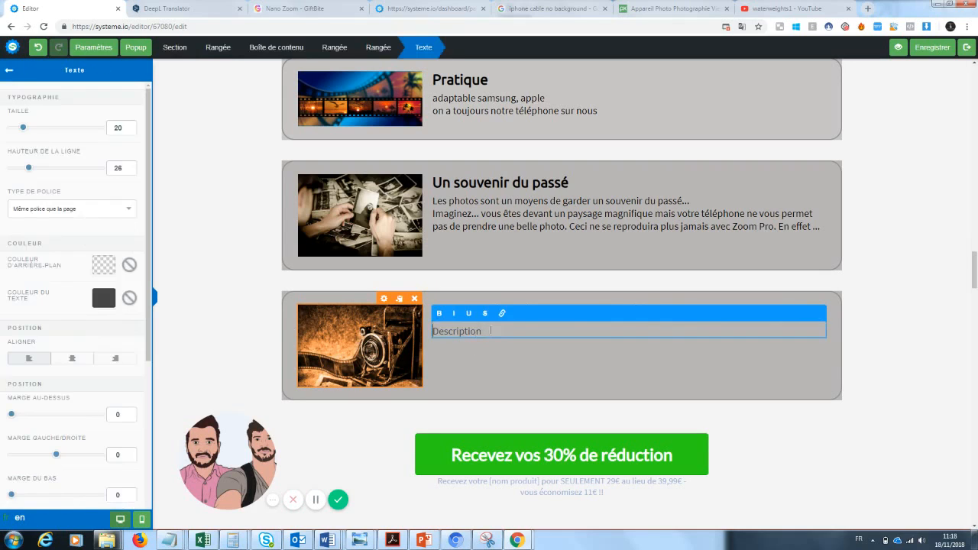
drag(490, 331, 378, 333)
text(Tout le moinde poste les m)
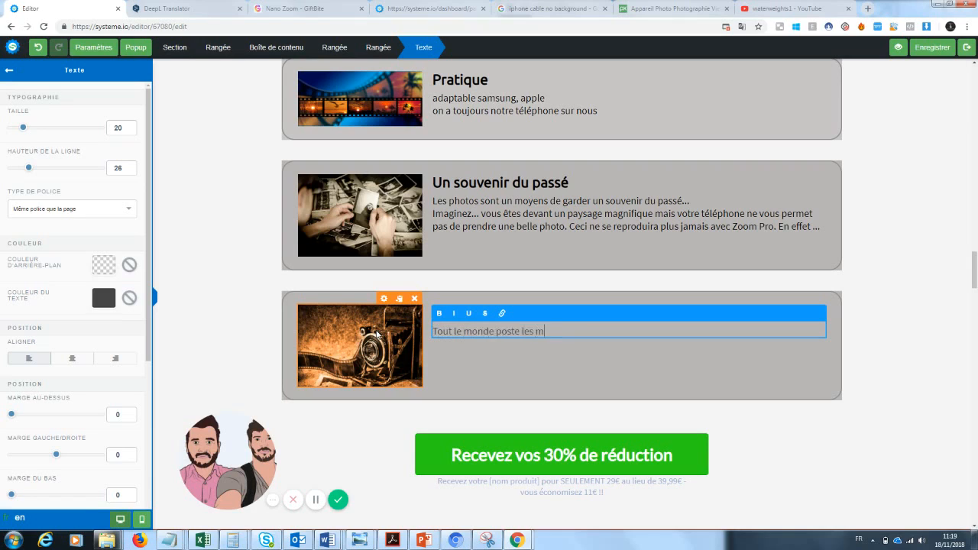
text(êmes photos sur les réseau)
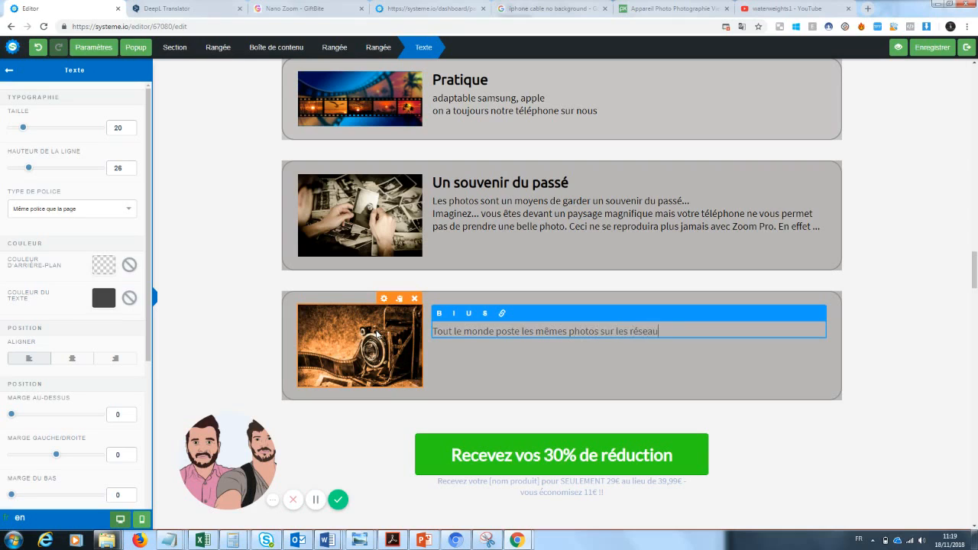
text(x...)
key(Return)
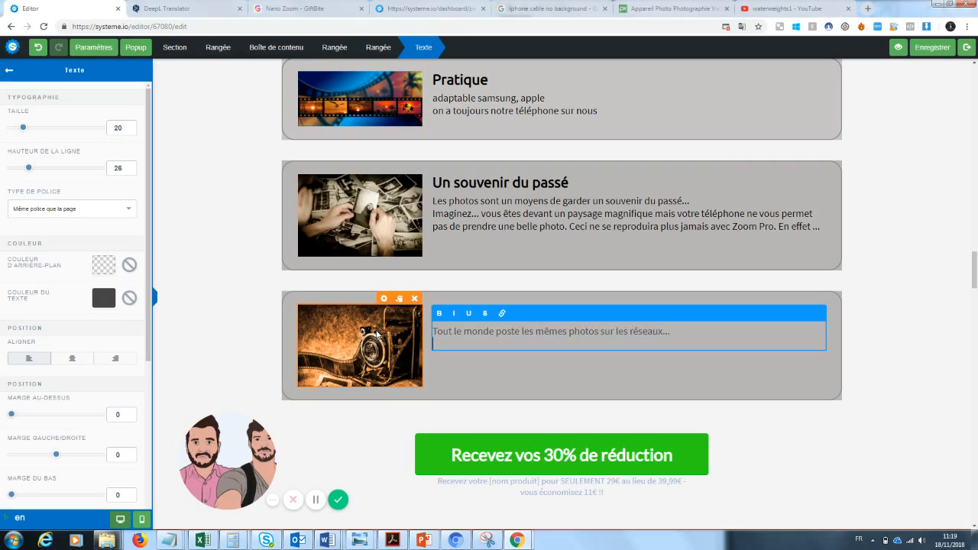
text(Grace à zoom pro, vous vou s démarquer)
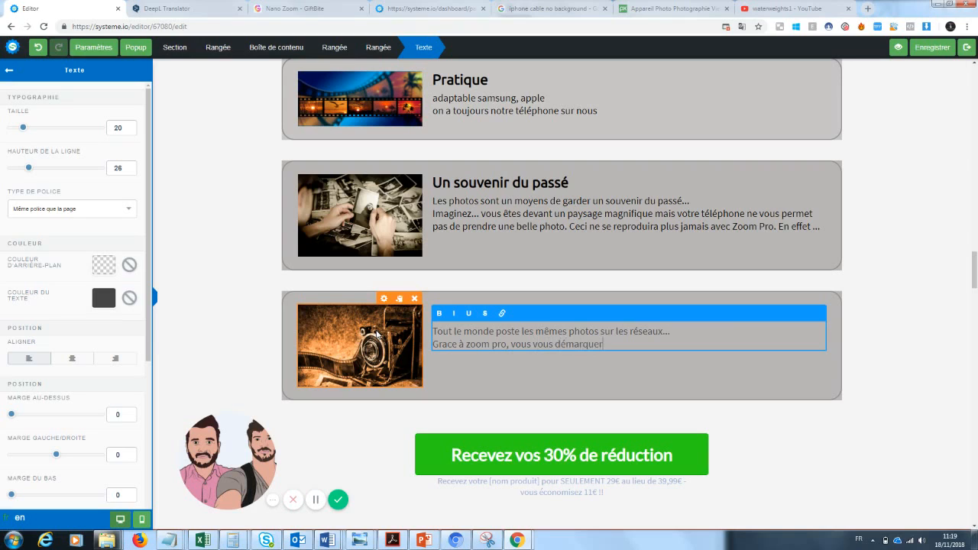
text(ez enfin de la masse pour un rendu ex)
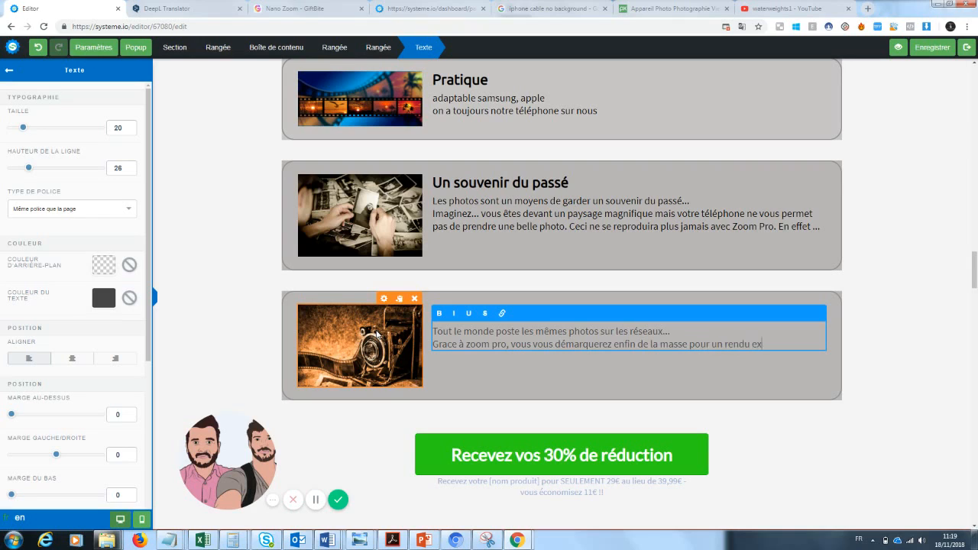
text(ceptionnel sur vos photos)
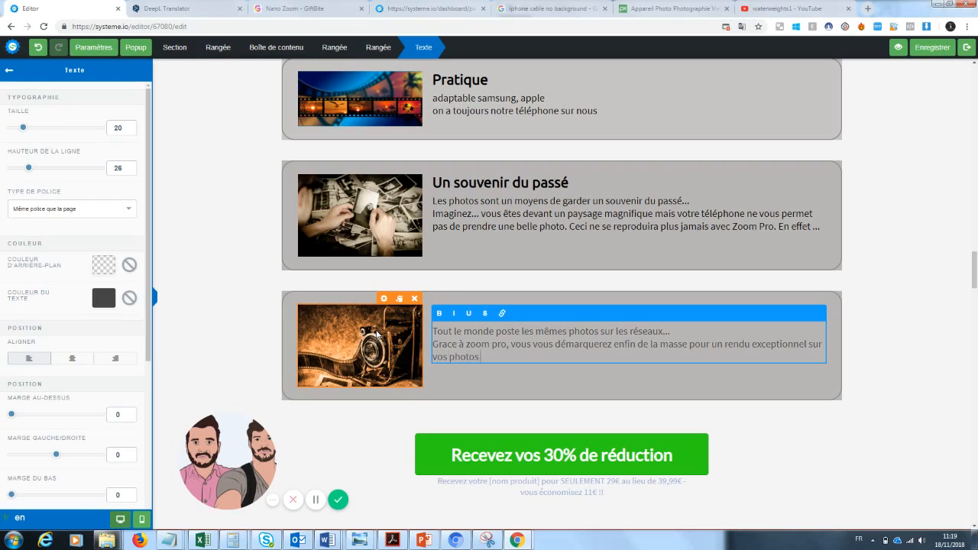
click(939, 303)
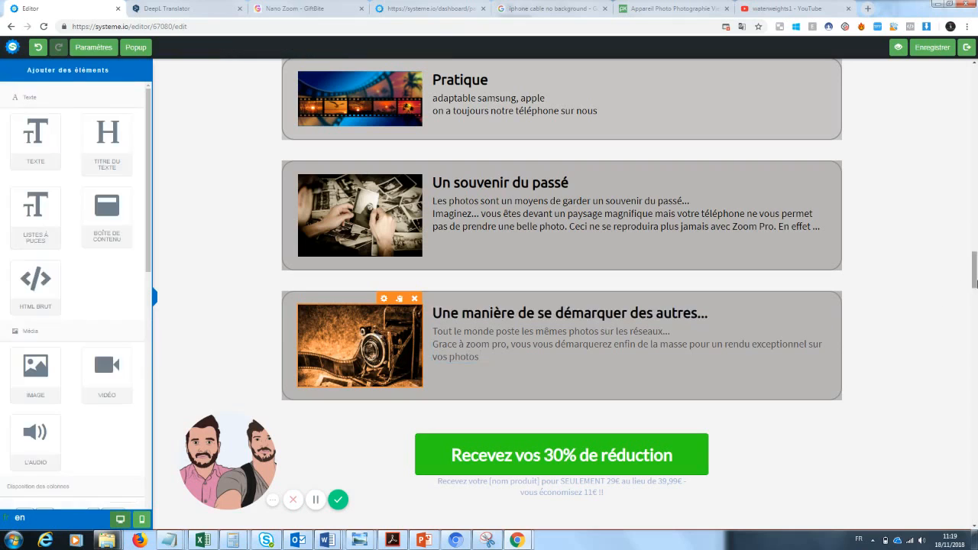
Remove the [BONUS] tag from the 'Mais ce n'est pas tout...' banner heading
scroll(974, 267, up, 2)
scroll(893, 242, down, 1)
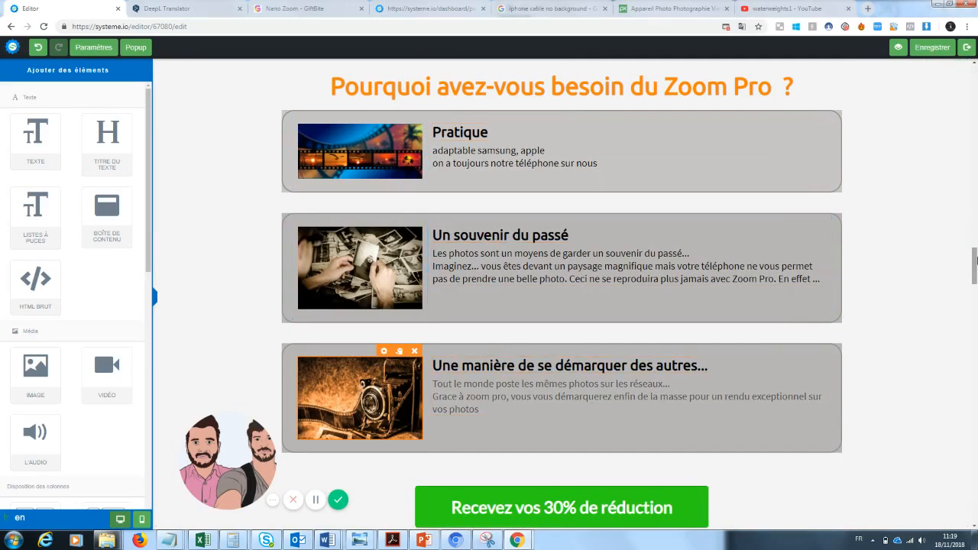
drag(974, 265, 962, 295)
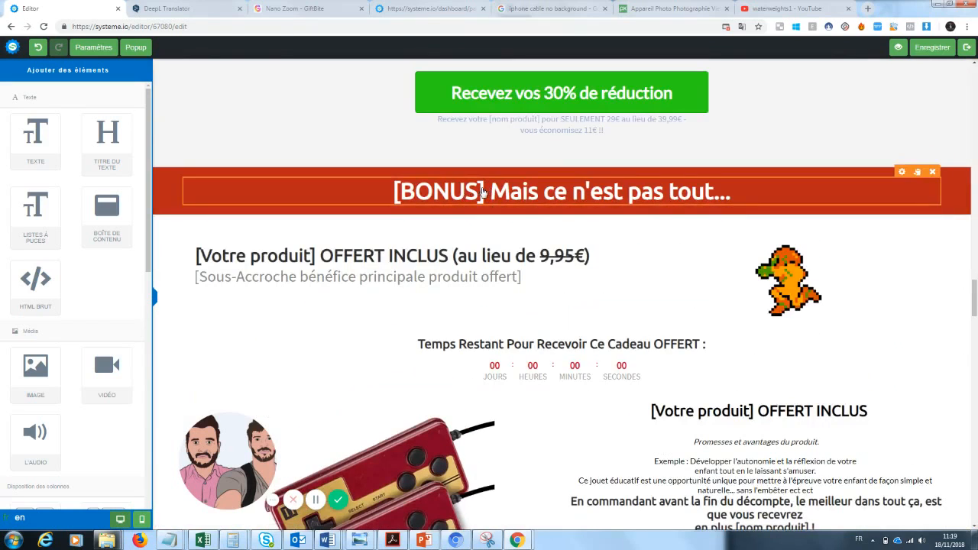
click(474, 192)
drag(485, 190, 389, 191)
key(BackSpace)
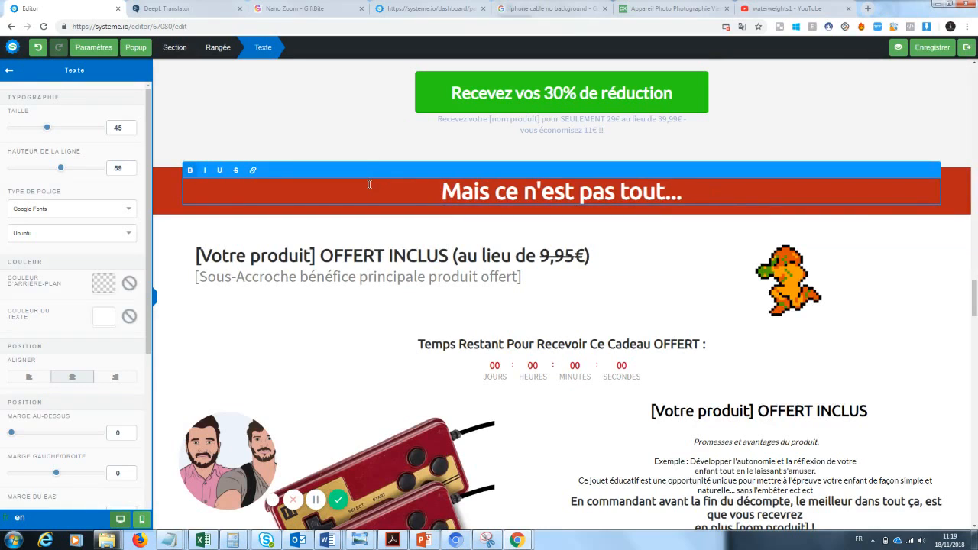
click(353, 311)
Replace [Votre produit] in the free-gift headline with 'Cable téléphone'
click(321, 261)
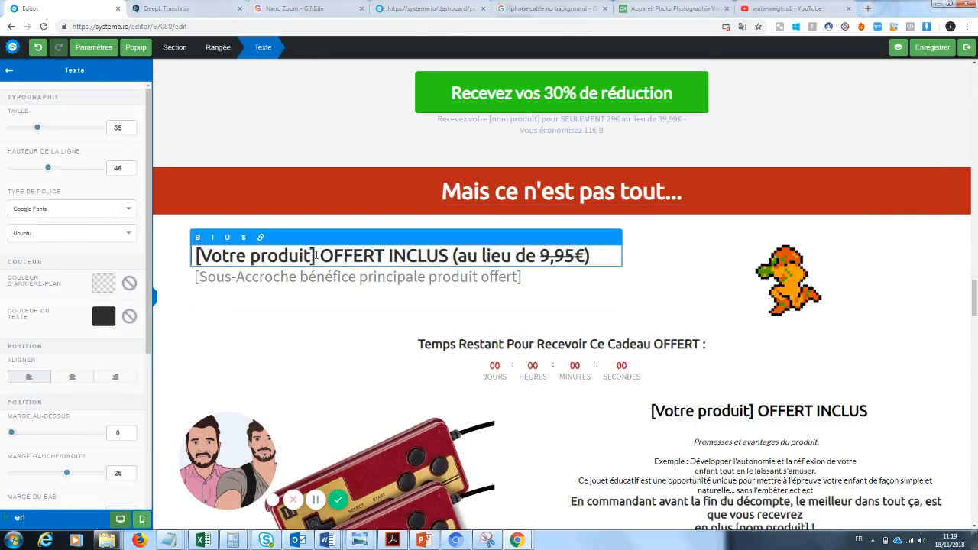
drag(316, 257, 198, 254)
click(198, 256)
key(BackSpace)
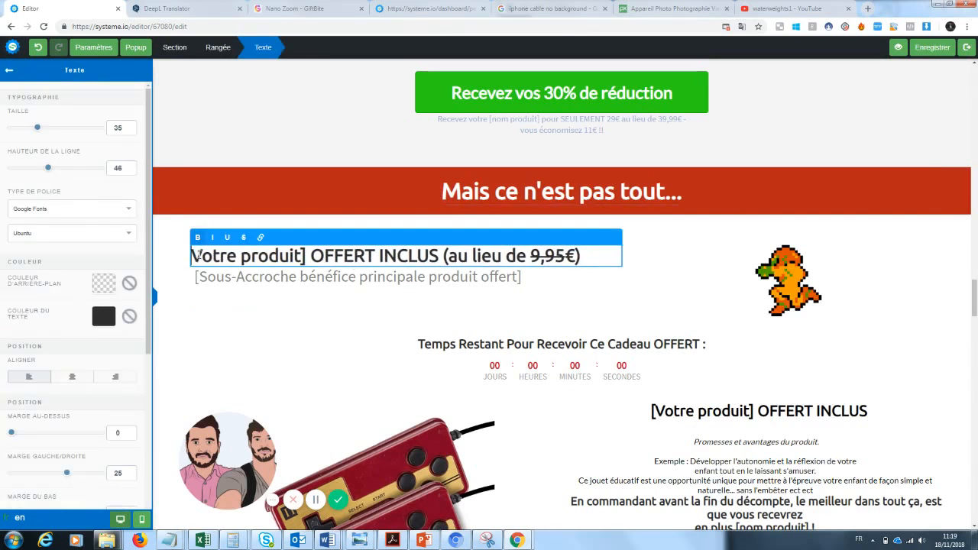
text(Cable téléphone)
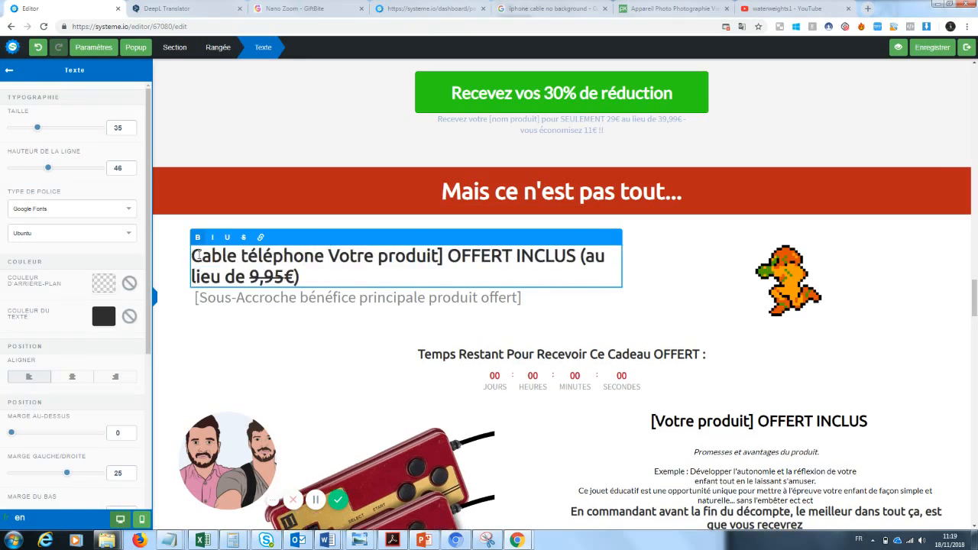
click(446, 256)
drag(446, 256, 328, 255)
key(BackSpace)
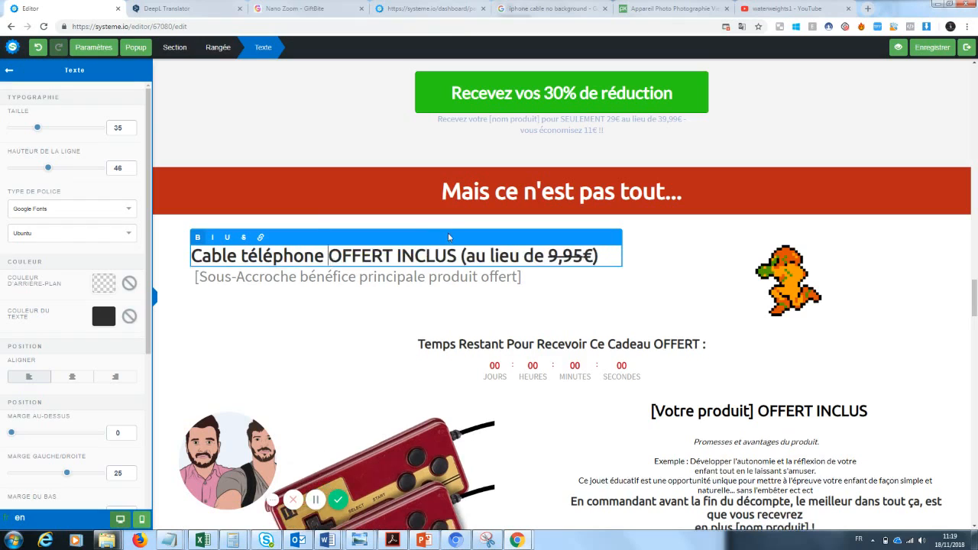
drag(461, 256, 602, 256)
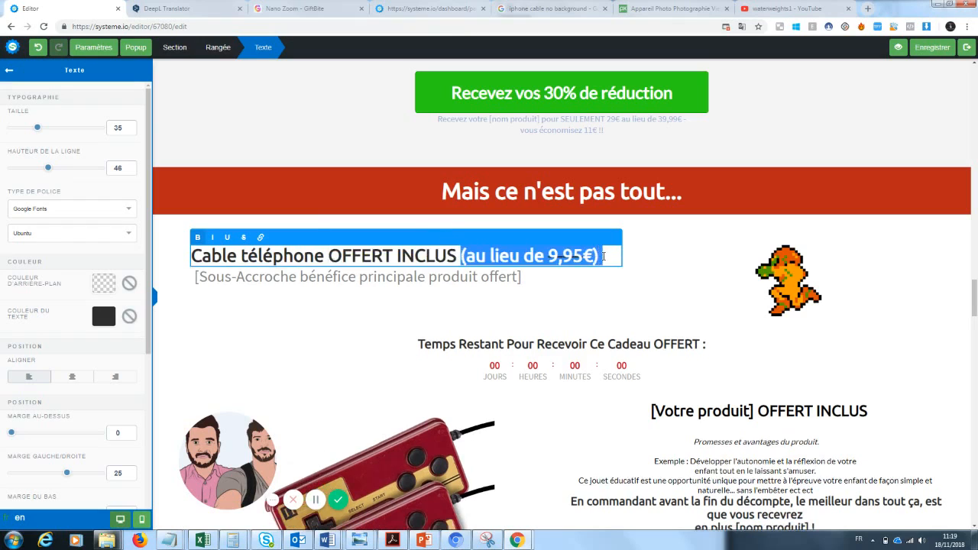
click(731, 310)
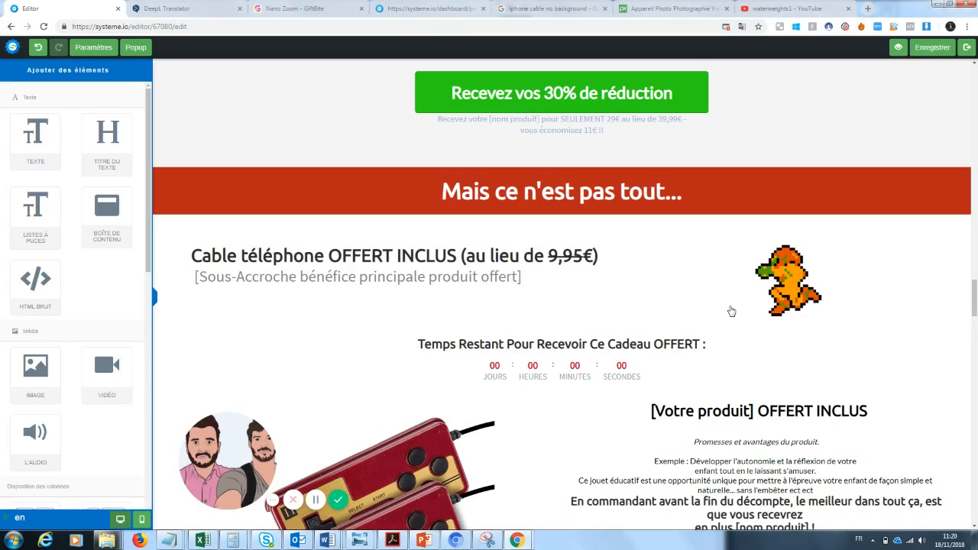
scroll(671, 241, down, 2)
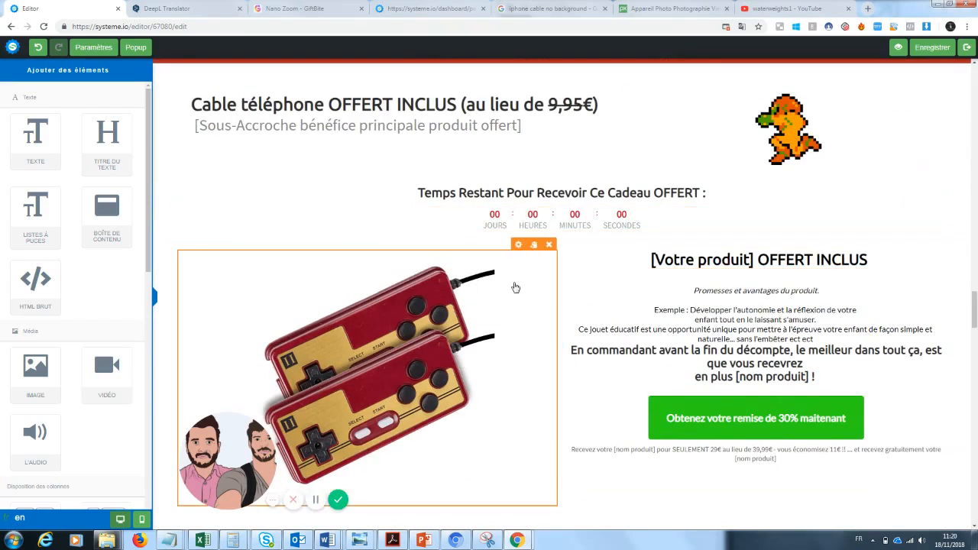
Replace the twin-controllers picture in the gift block with the white phone cable image
click(518, 247)
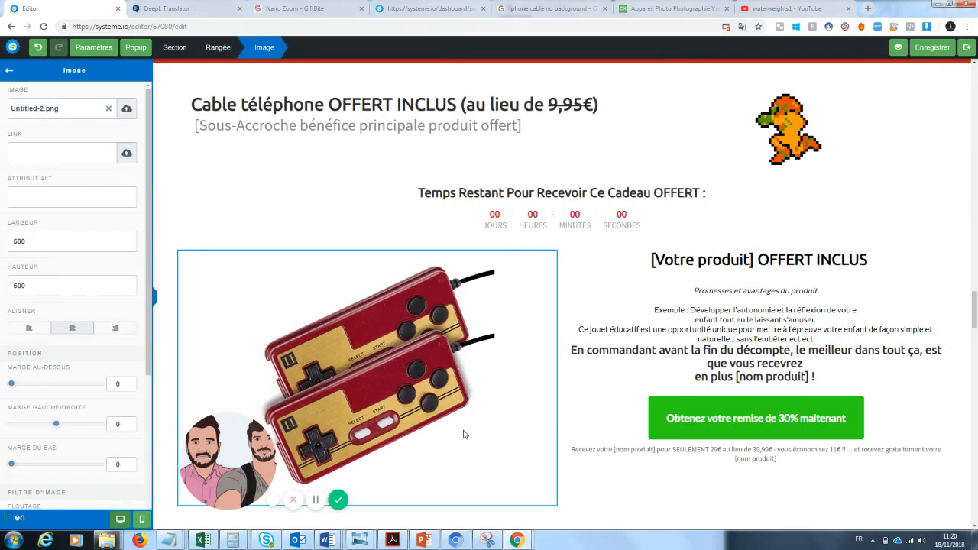
drag(242, 451, 122, 466)
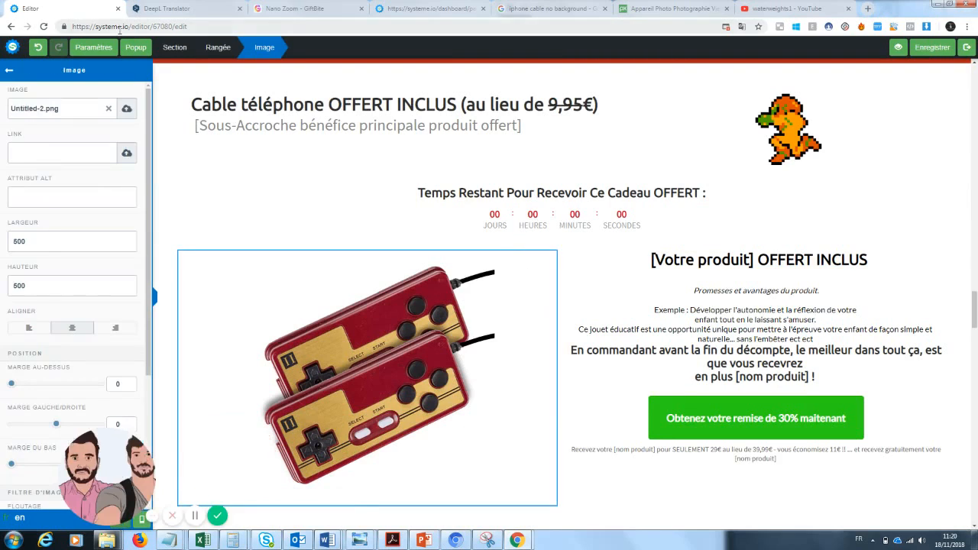
click(109, 108)
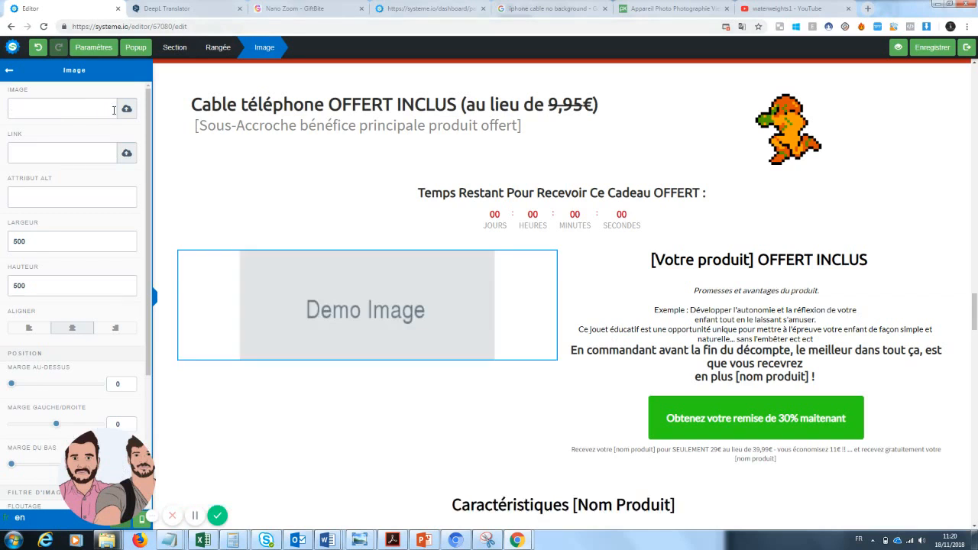
click(122, 109)
click(504, 226)
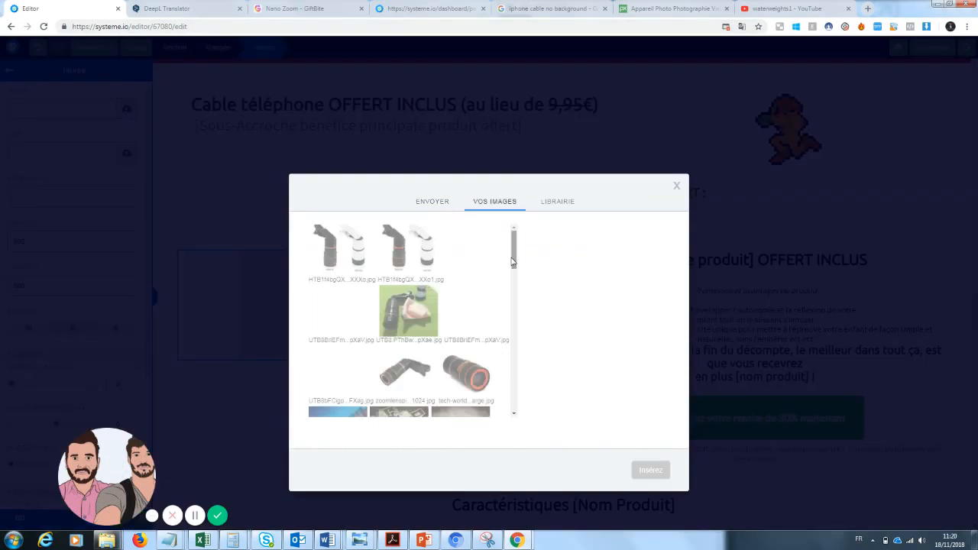
drag(513, 261, 506, 297)
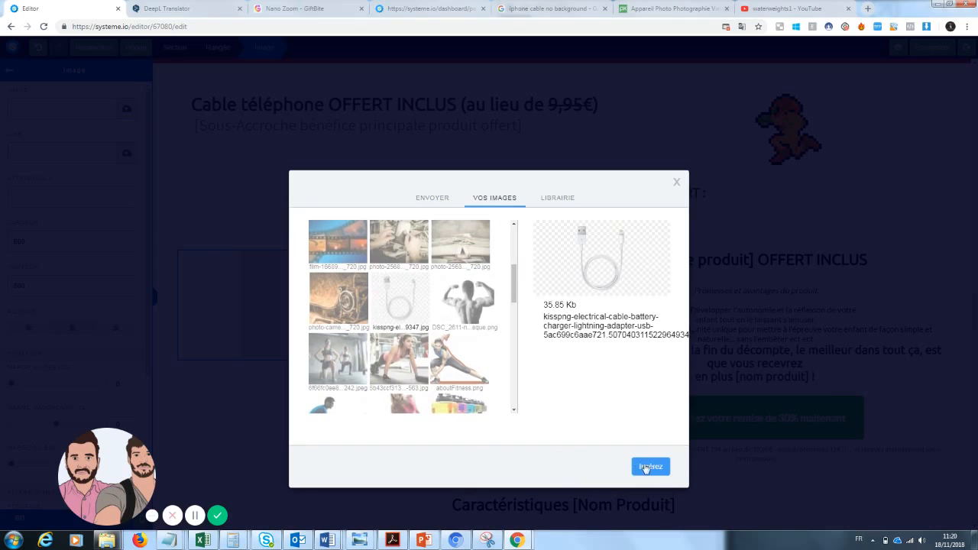
click(648, 466)
click(630, 229)
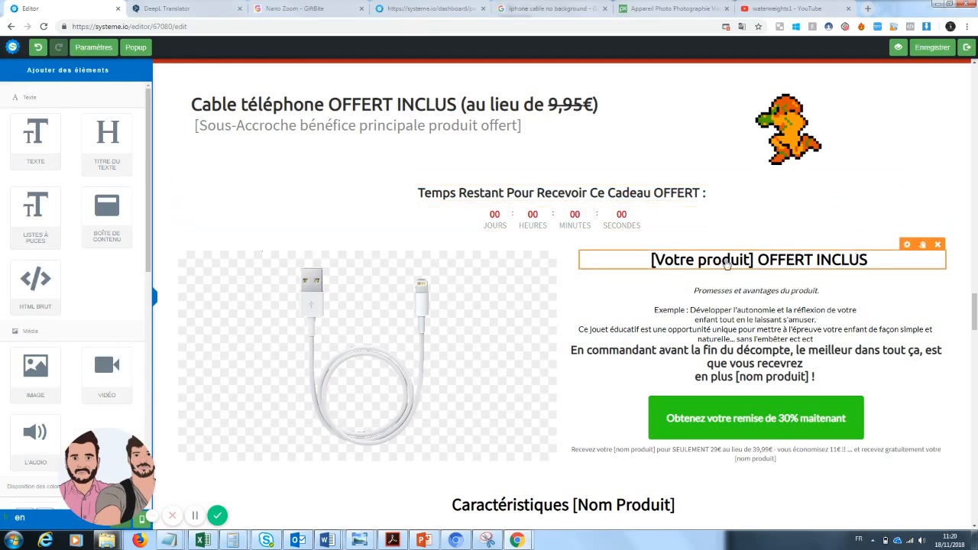
Replace the gift block heading's [Votre produit] with 'Votre cable téléphone'
click(727, 263)
drag(752, 260, 655, 262)
text(Votre cab)
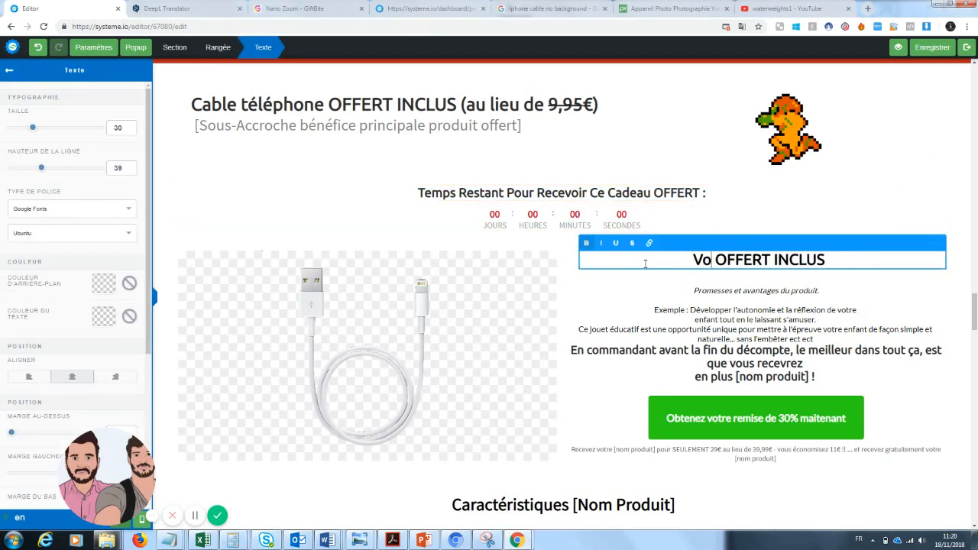
text(le téléphone)
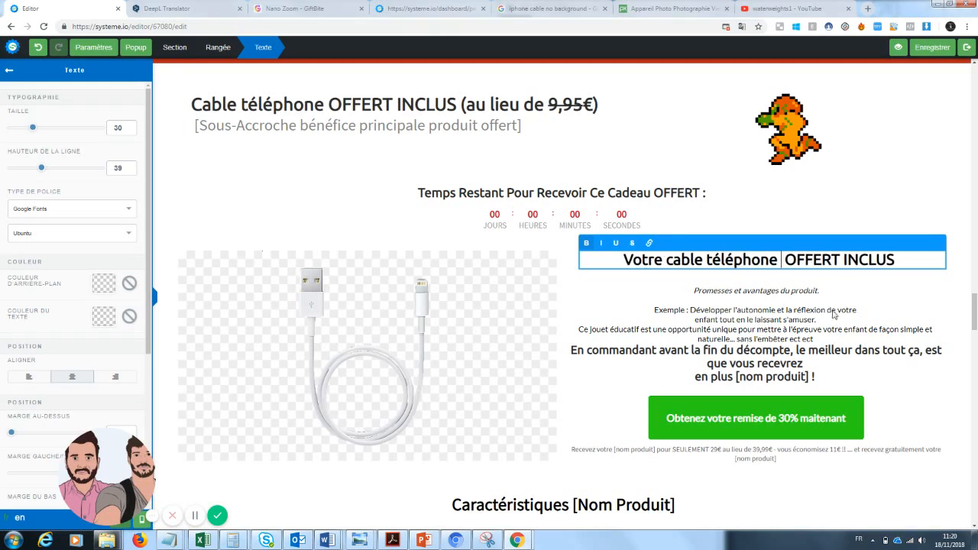
Finish the gift heading, then replace [Nom Produit] in Caractéristiques with 'Cable téléphone'
click(802, 294)
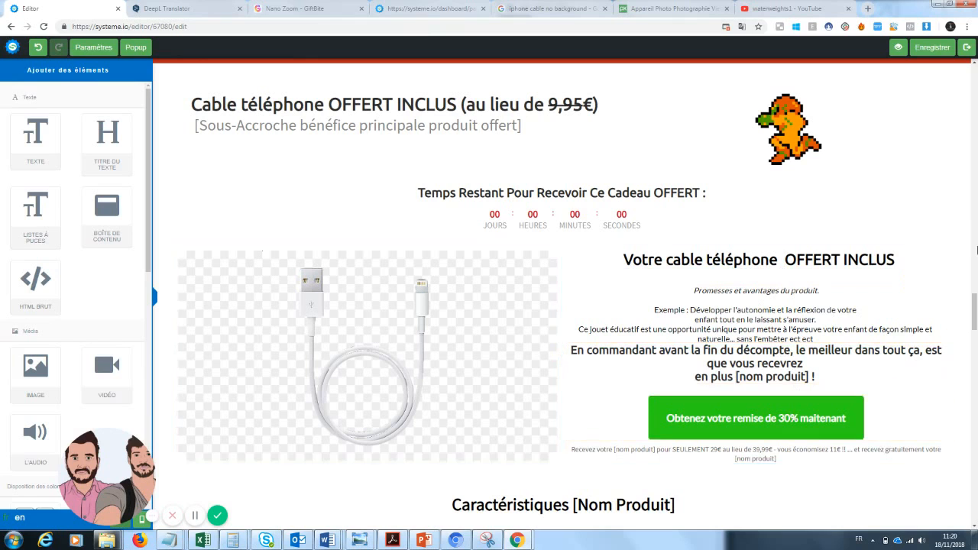
drag(973, 307, 975, 331)
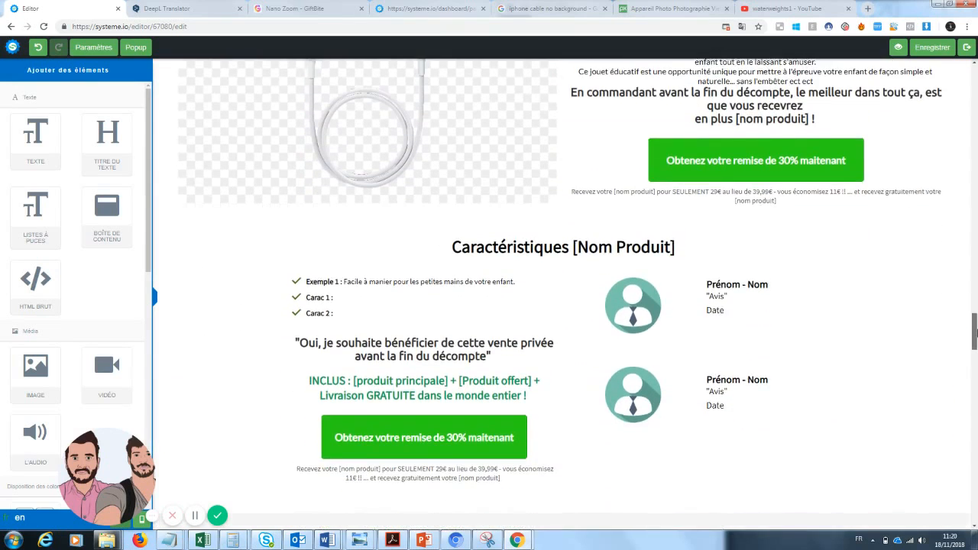
click(636, 240)
drag(675, 241, 565, 241)
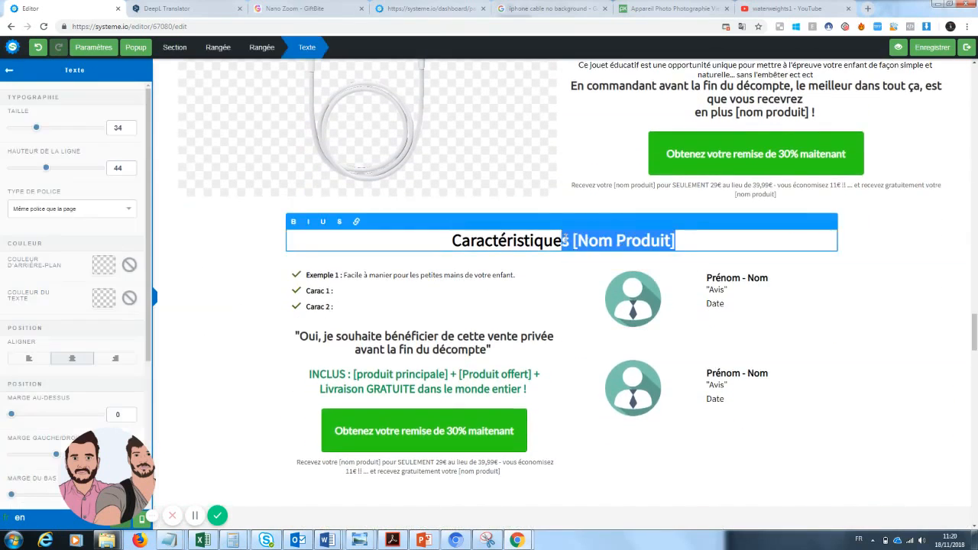
text(Cable t)
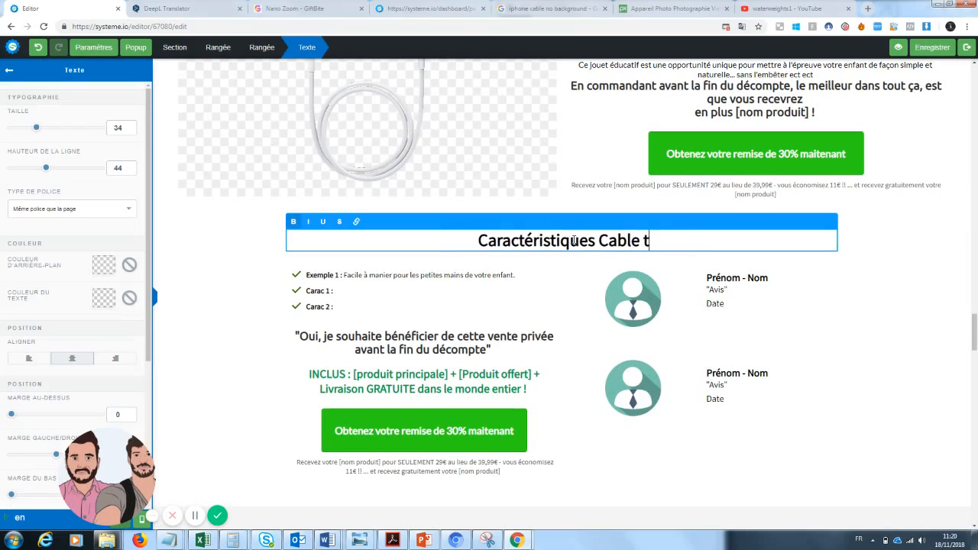
text(éléphone)
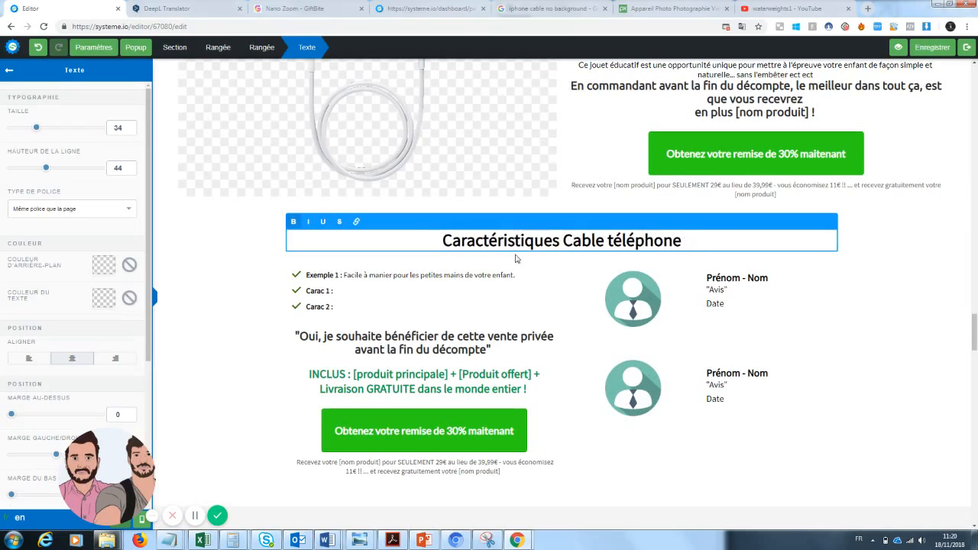
click(440, 289)
click(381, 277)
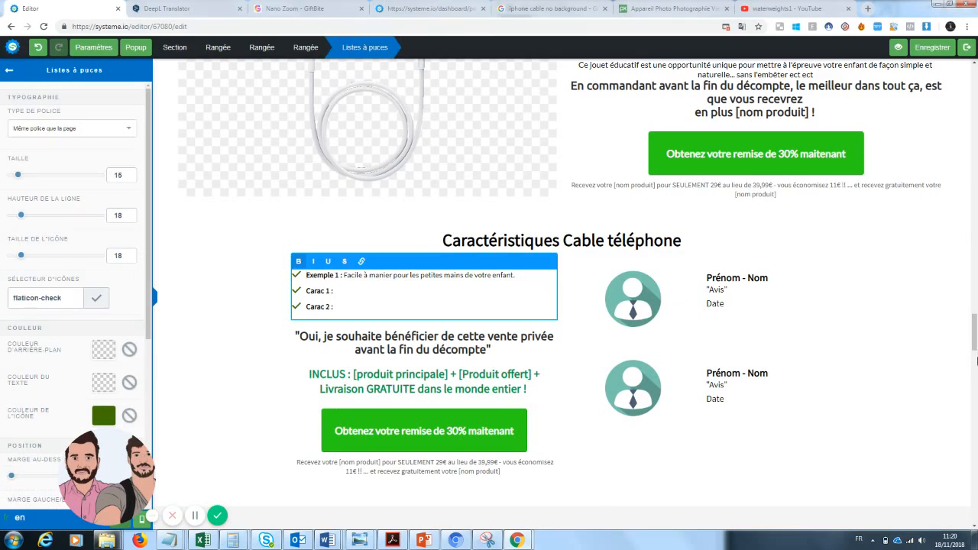
click(975, 361)
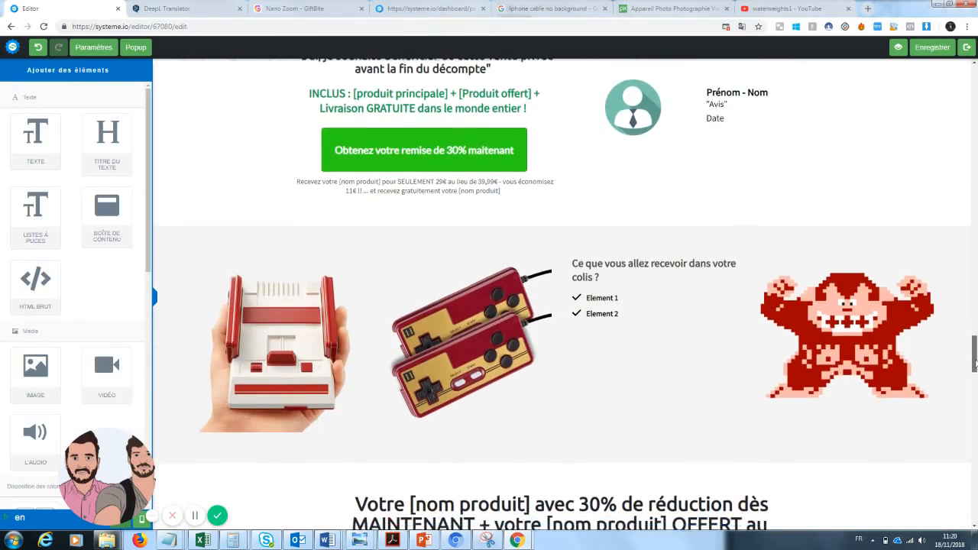
Replace the console-in-hand picture with the black-and-orange zoom lens image from uploaded images
click(356, 244)
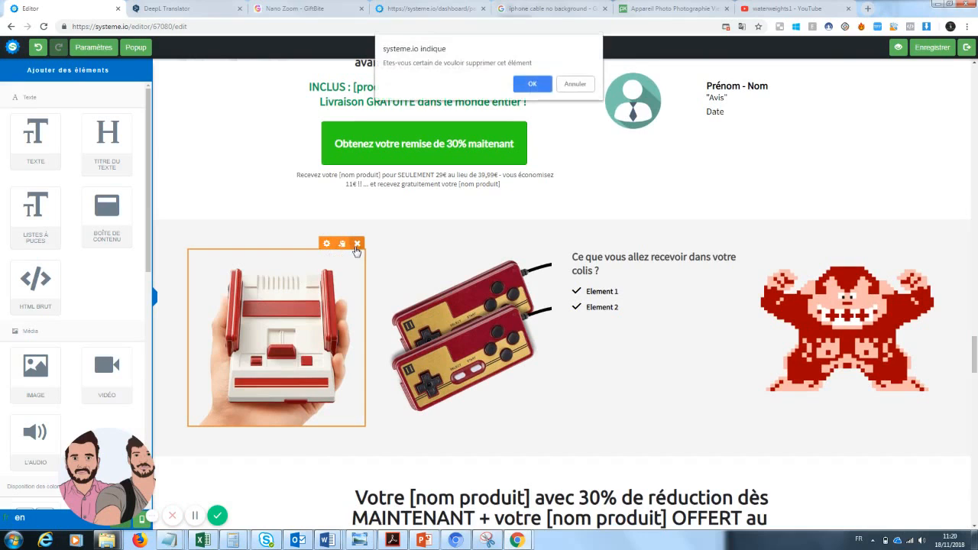
click(533, 84)
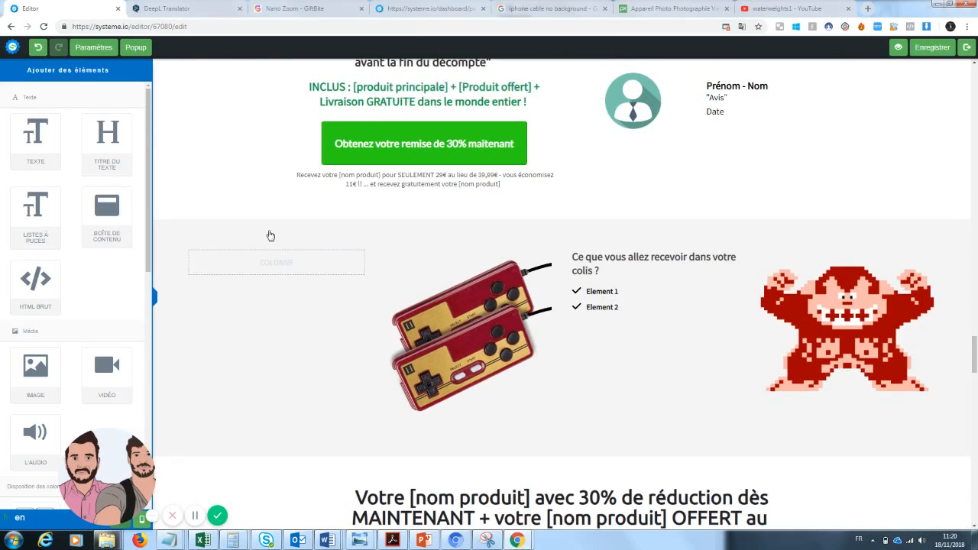
click(38, 48)
click(344, 275)
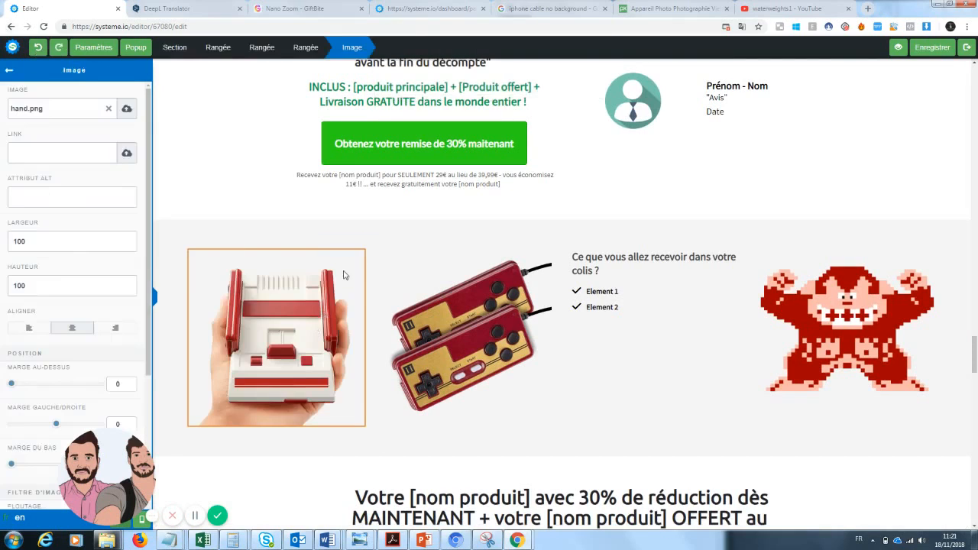
click(109, 108)
click(125, 112)
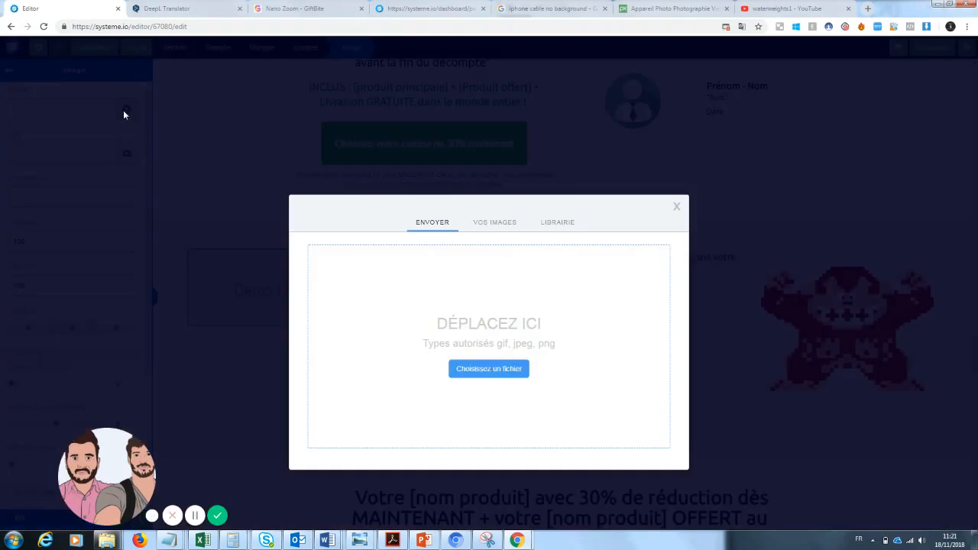
click(500, 226)
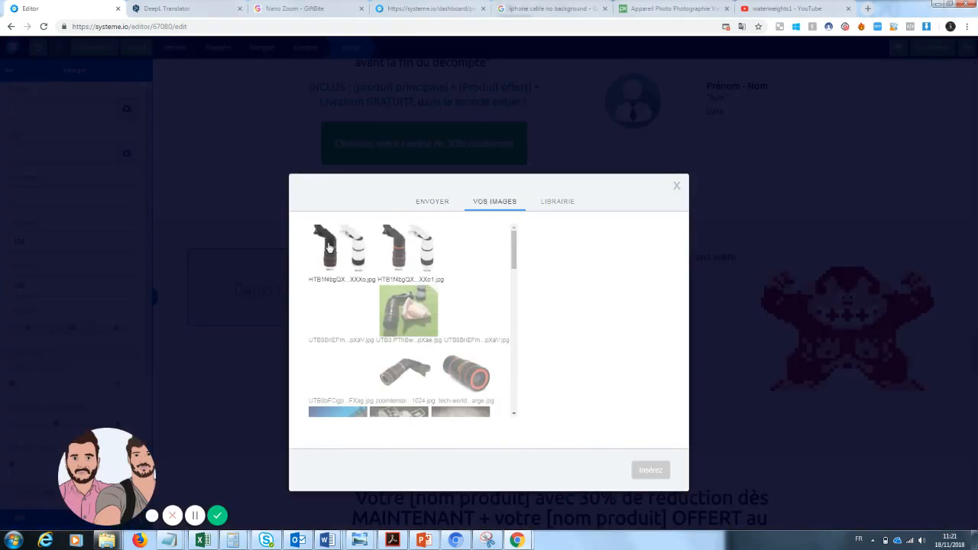
click(492, 399)
click(650, 470)
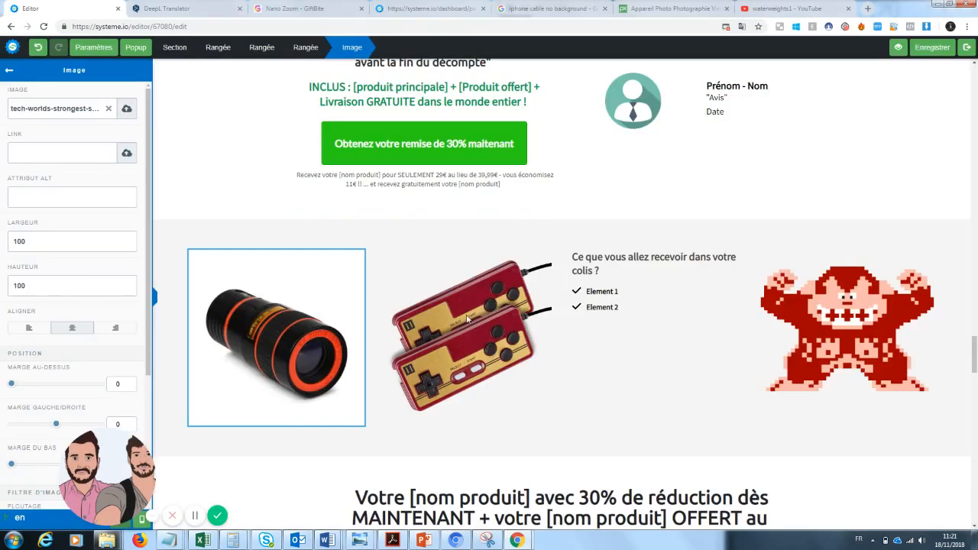
Select the twin-controllers picture and open its image settings
click(601, 392)
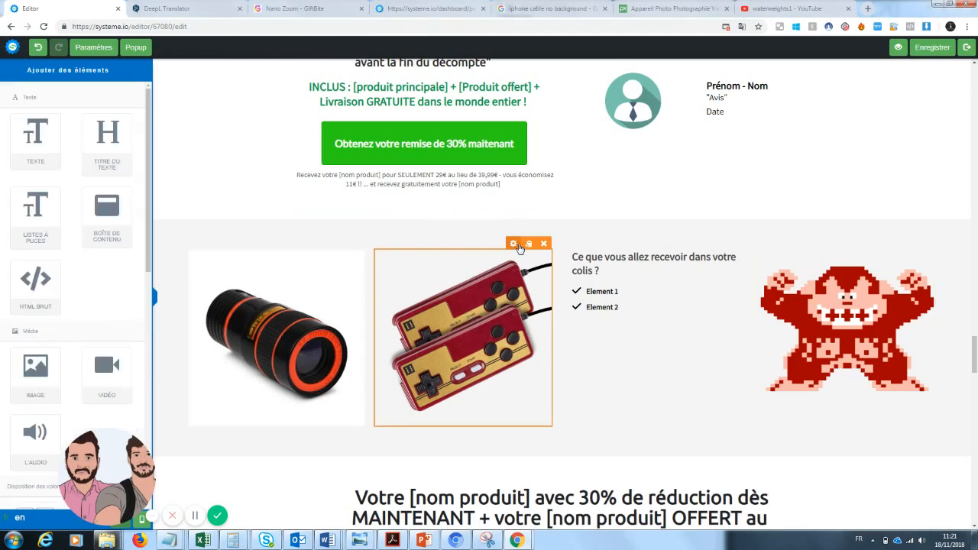
click(520, 278)
click(502, 302)
click(512, 243)
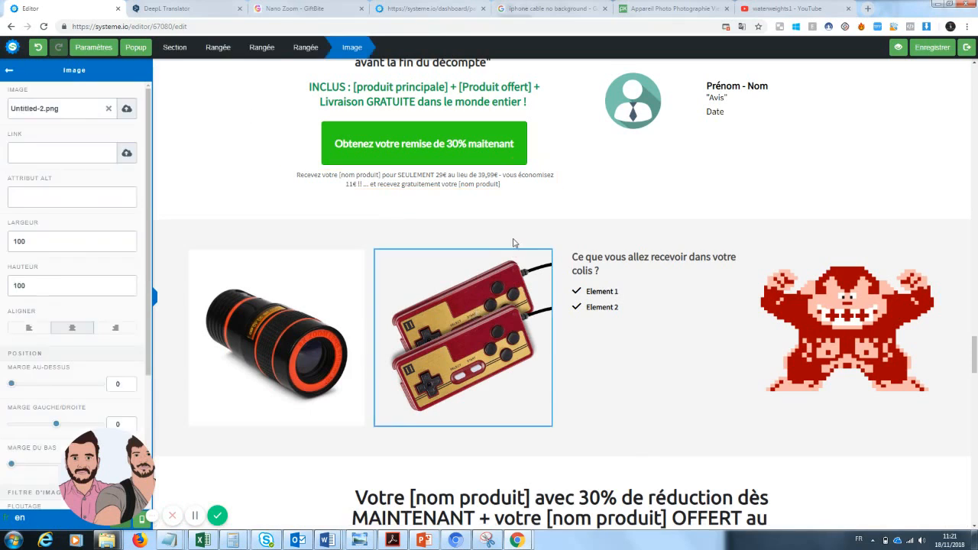
click(503, 292)
click(508, 332)
click(501, 300)
click(497, 348)
click(573, 367)
click(514, 243)
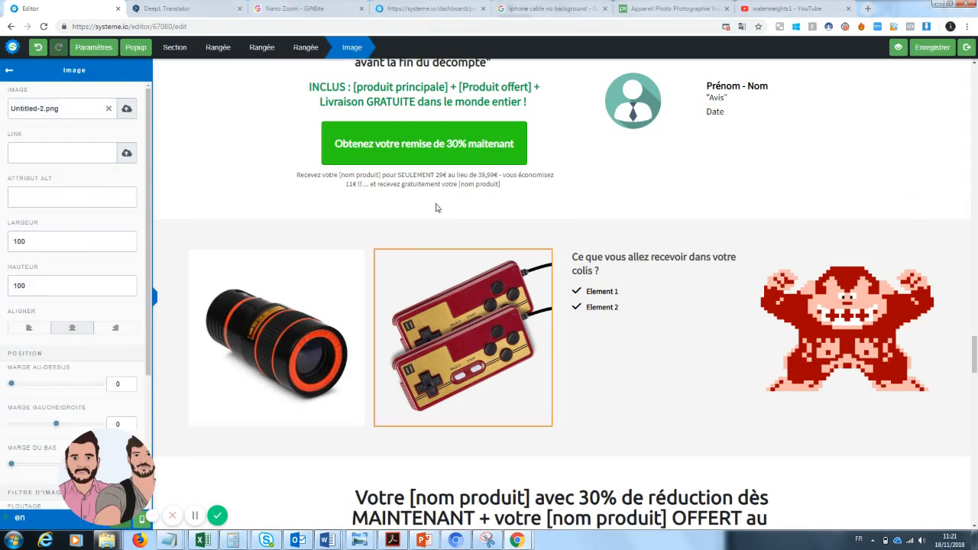
Swap the twin-controllers picture for the white phone cable image from Vos images
click(109, 109)
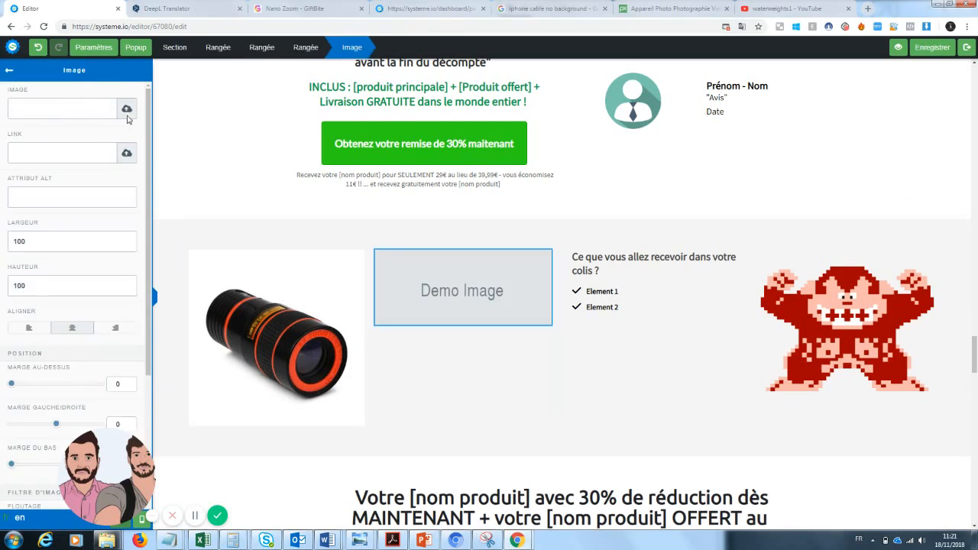
click(127, 110)
click(477, 225)
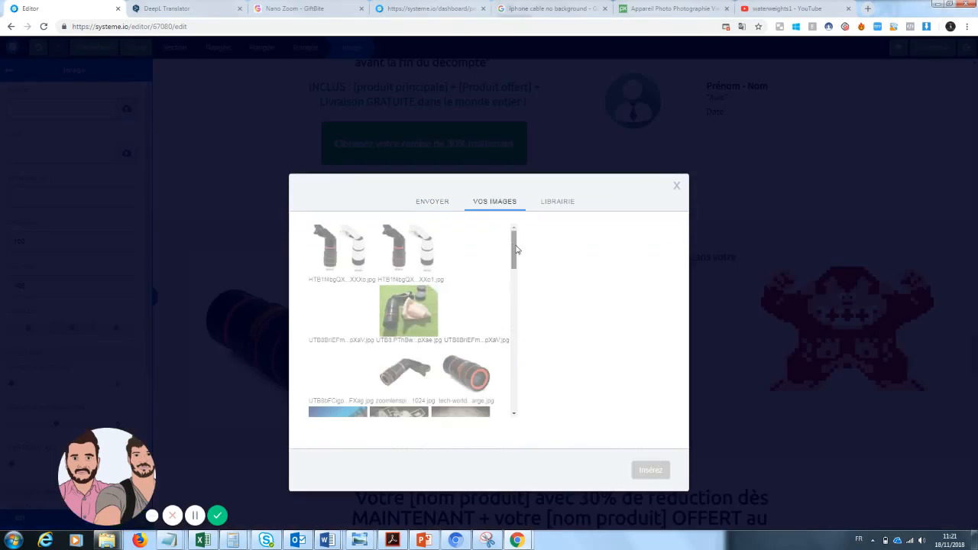
drag(514, 255, 514, 276)
click(399, 371)
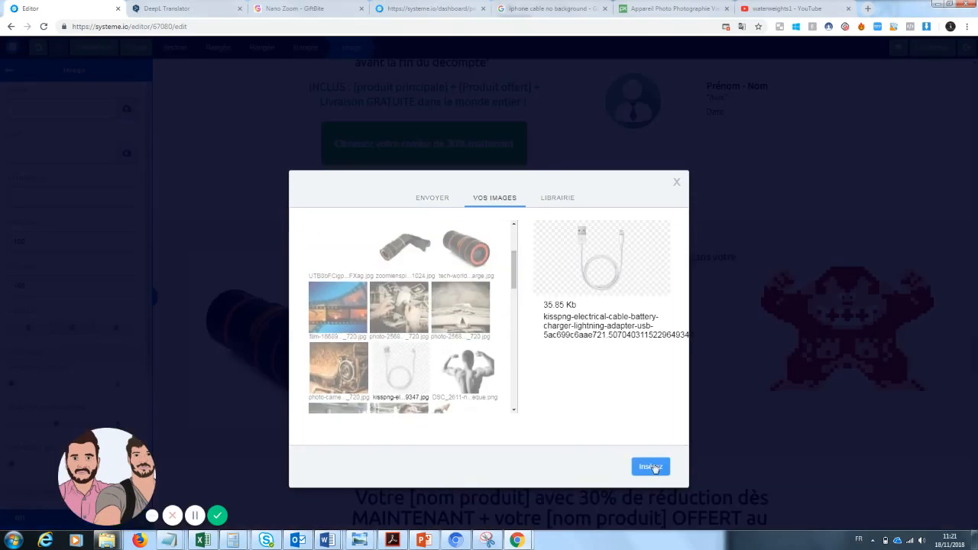
click(651, 467)
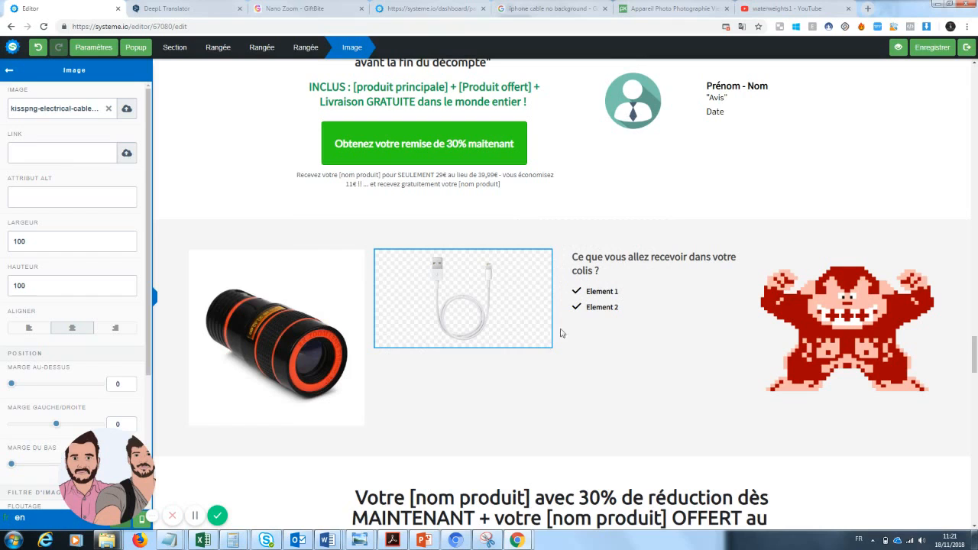
click(715, 493)
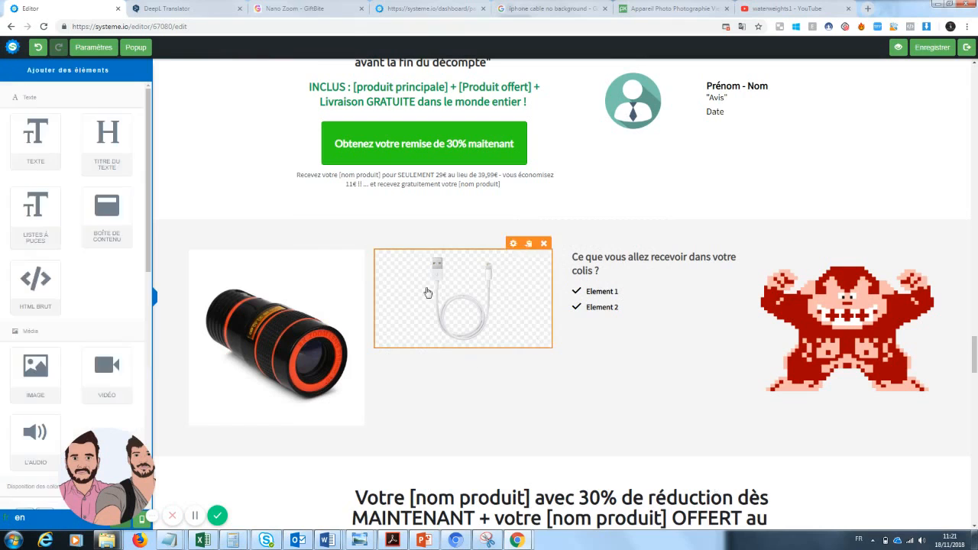
click(963, 195)
click(972, 310)
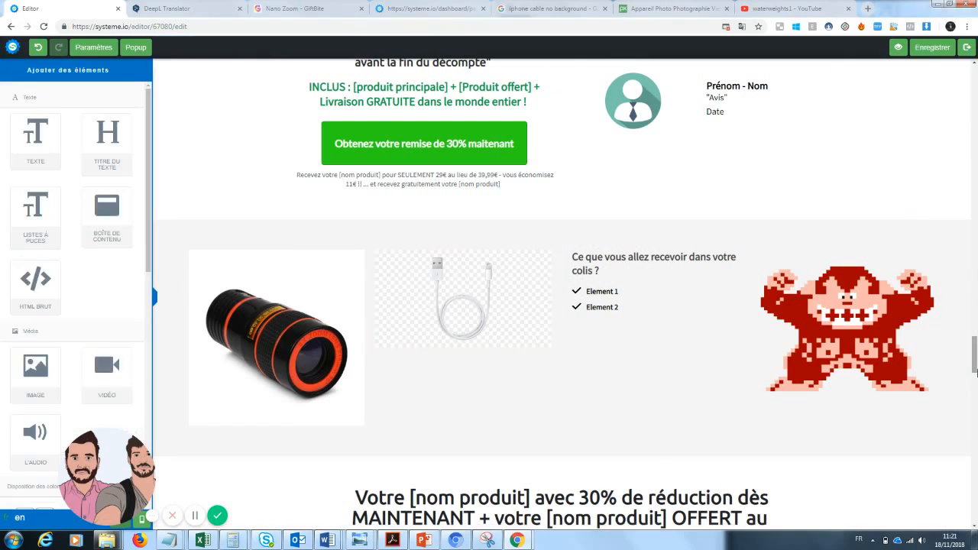
Change the package list items to 'Zoom pro x1' and 'Cable téléphone'
drag(975, 372, 975, 349)
click(622, 389)
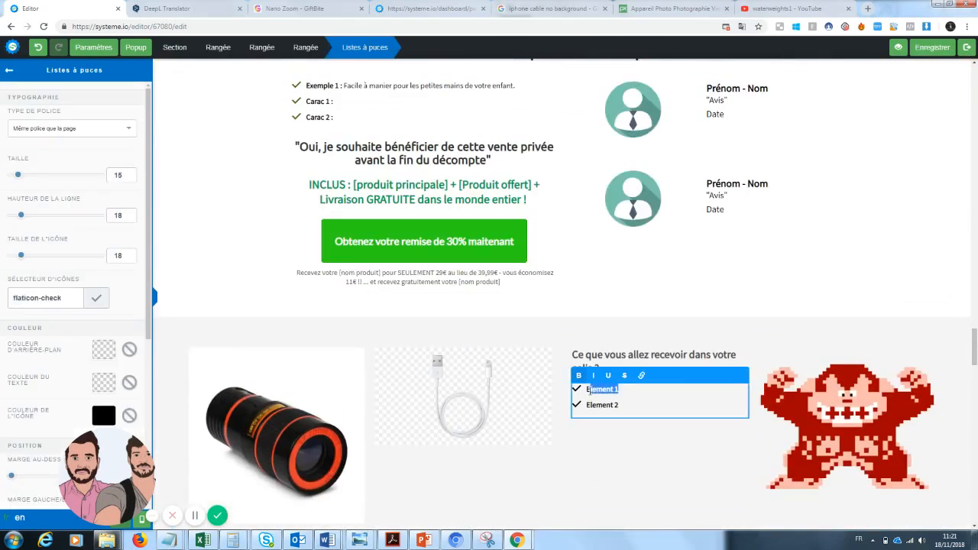
text(t)
click(611, 425)
click(622, 405)
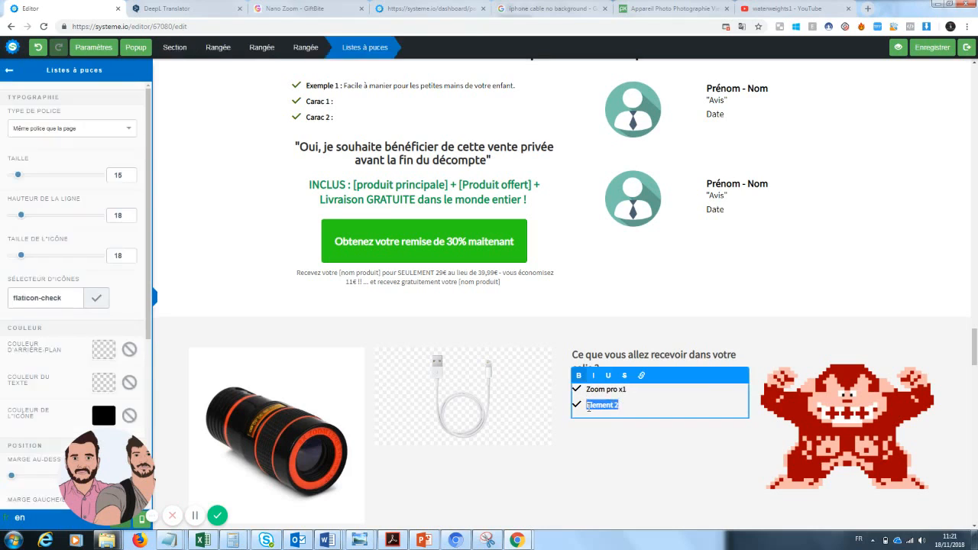
text(Cable téléphone)
click(832, 388)
Replace the Donkey Kong picture with the old book photo from Vos images
click(877, 429)
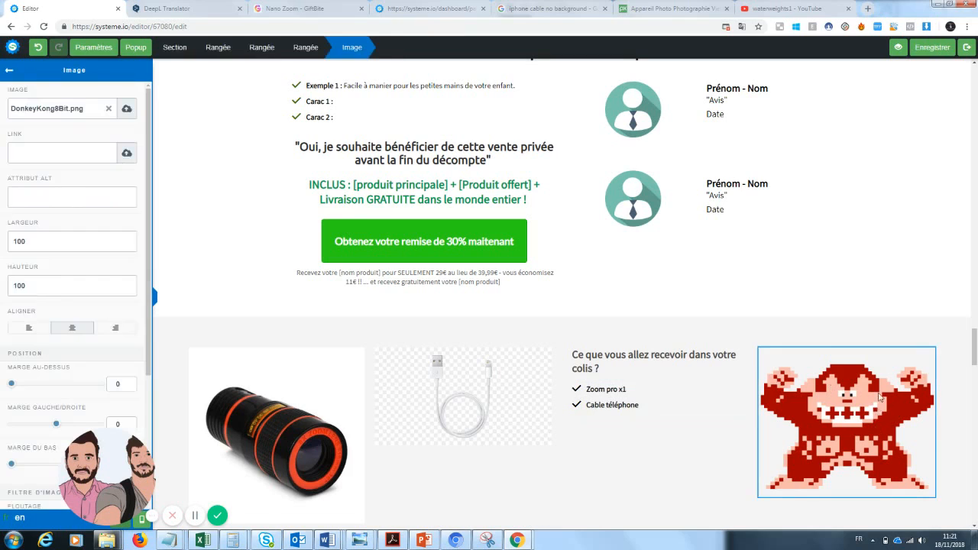
click(9, 71)
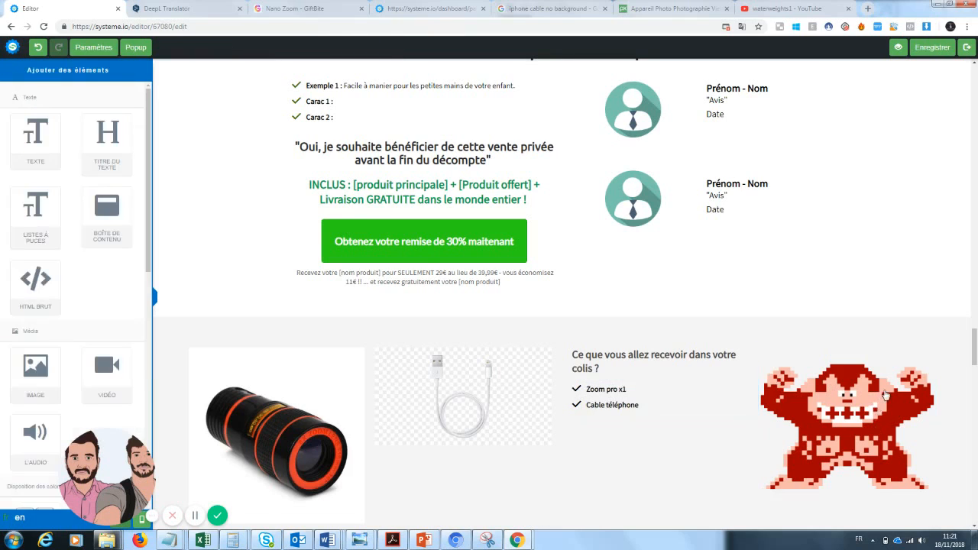
click(810, 400)
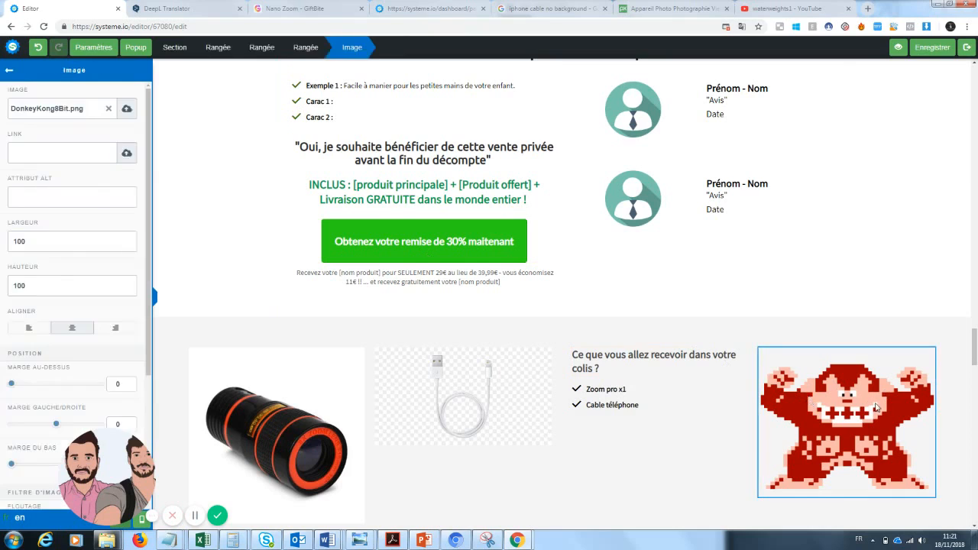
click(126, 111)
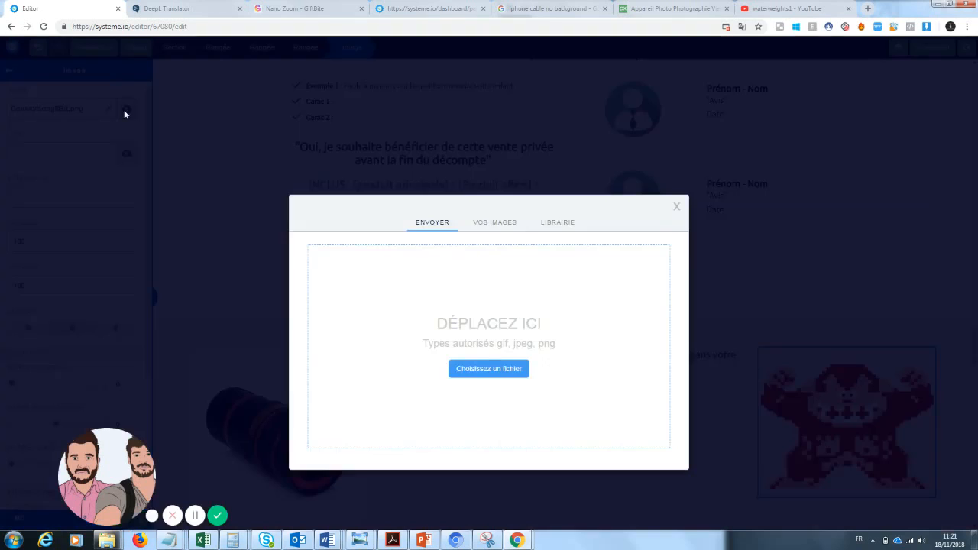
click(485, 223)
drag(515, 259, 512, 279)
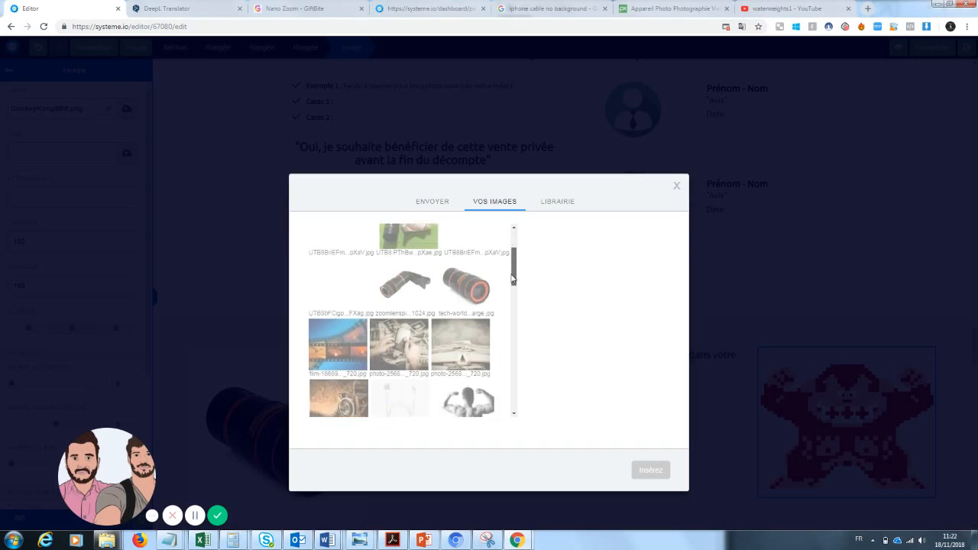
scroll(361, 354, down, 2)
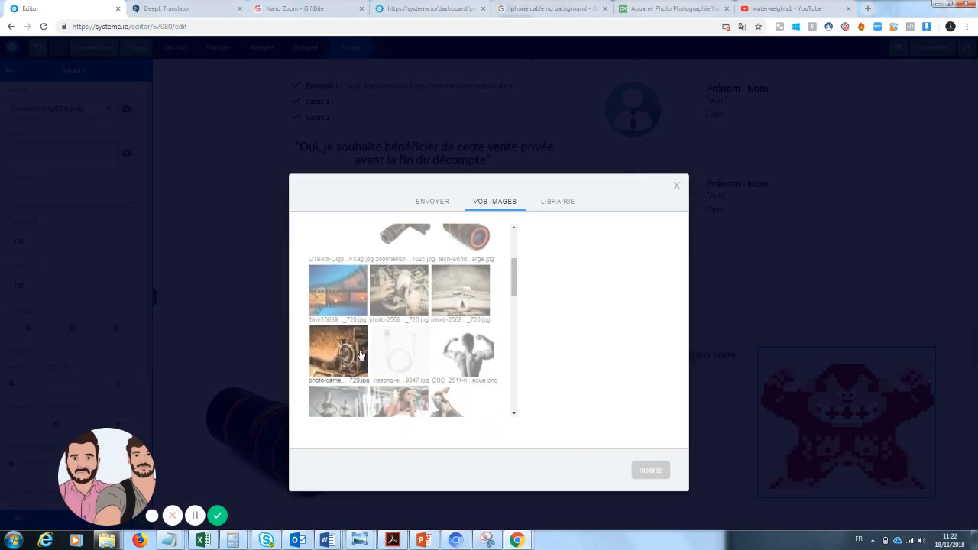
click(458, 292)
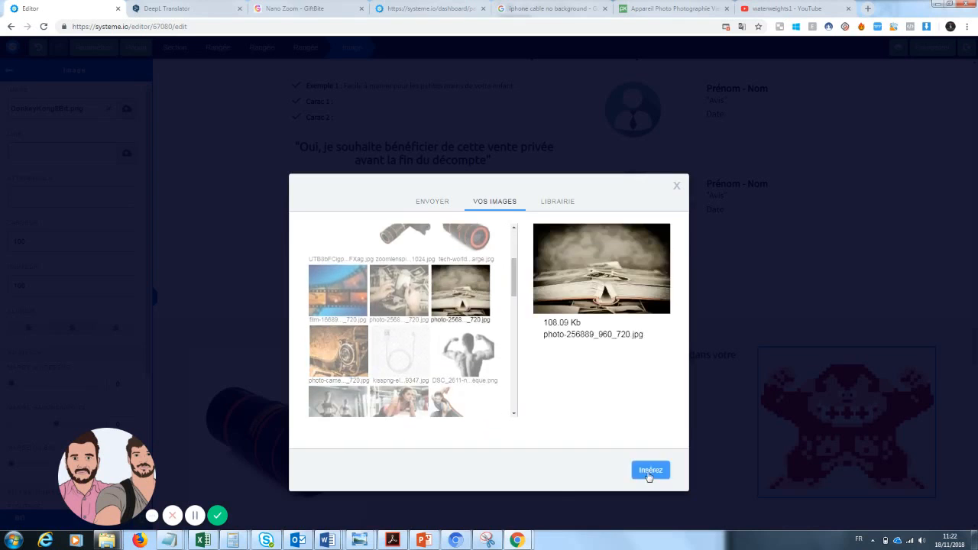
click(648, 470)
click(877, 212)
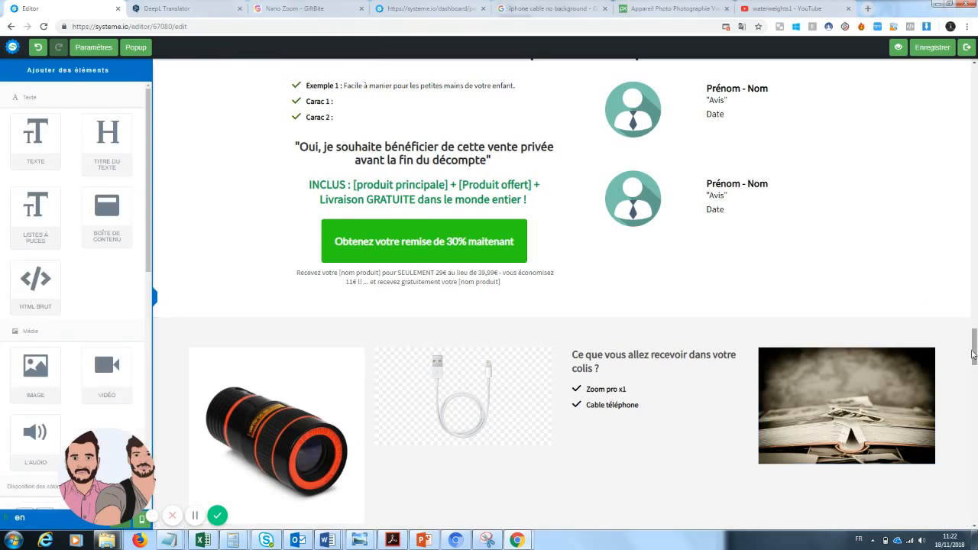
scroll(450, 304, up, 9)
scroll(451, 304, down, 3)
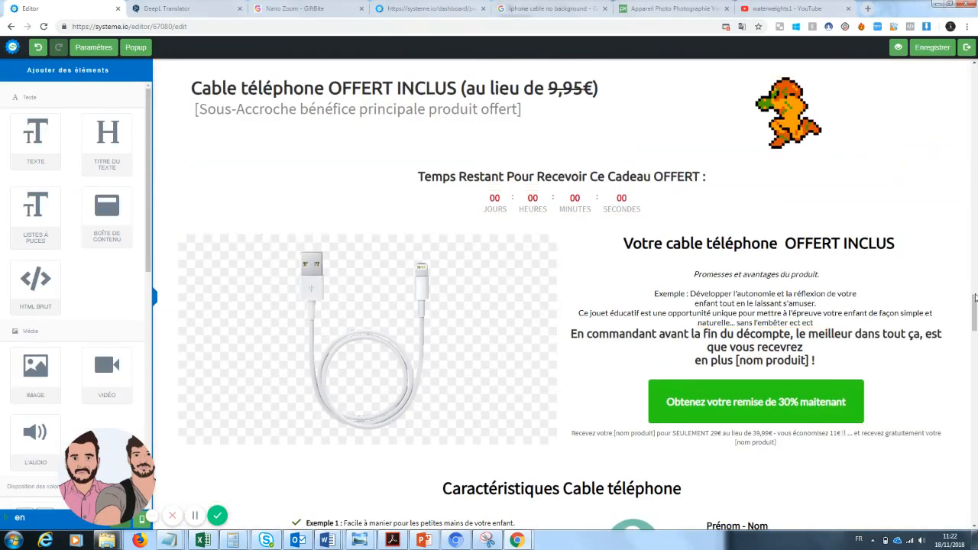
Delete the red 'Mais ce n'est pas tout' banner, the free cable section and the Caractéristiques section
mouse_move(974, 306)
mouse_down()
mouse_move(976, 294)
mouse_move(975, 389)
mouse_move(975, 296)
mouse_up()
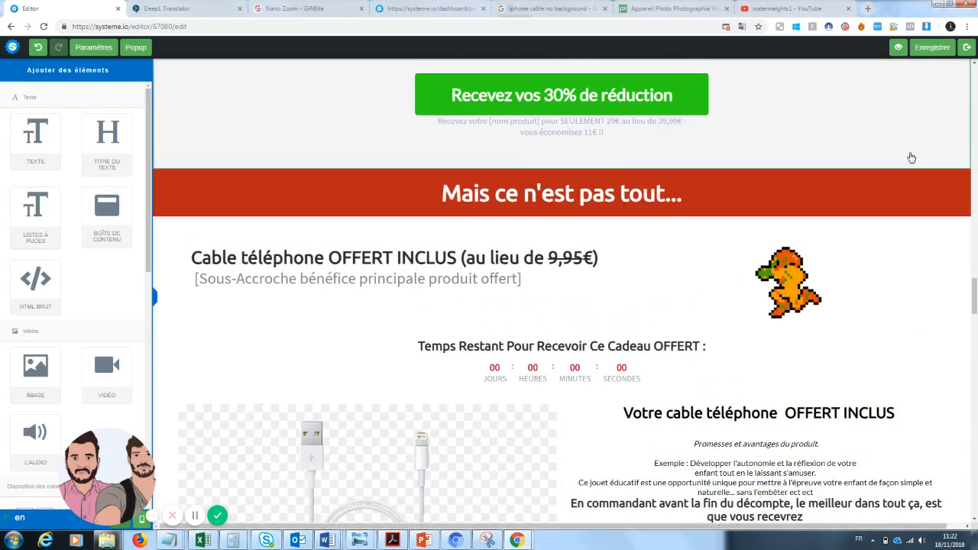
click(963, 162)
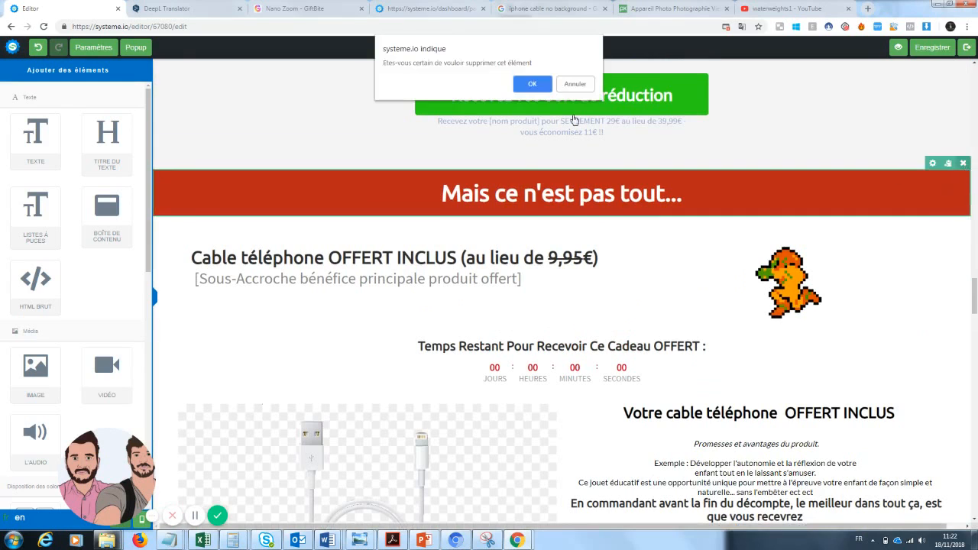
click(543, 89)
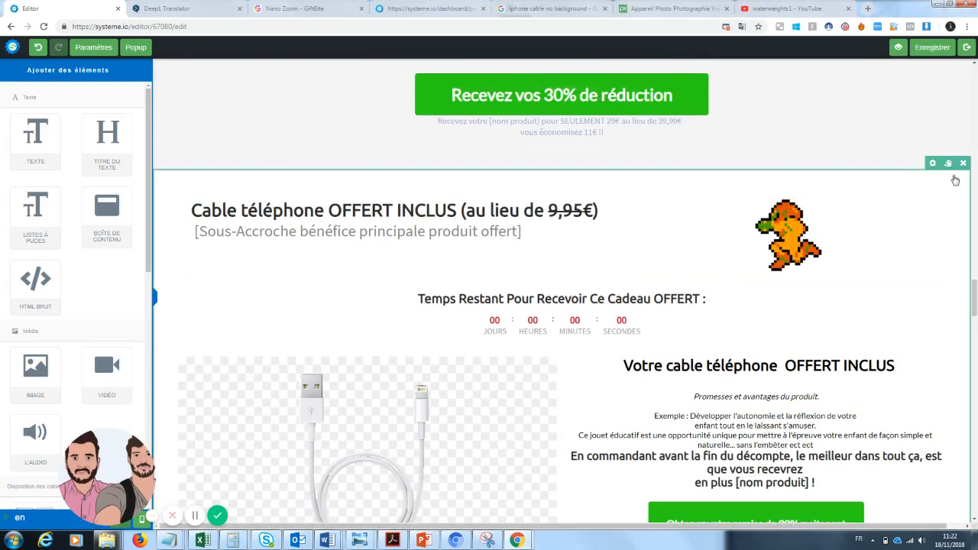
click(964, 165)
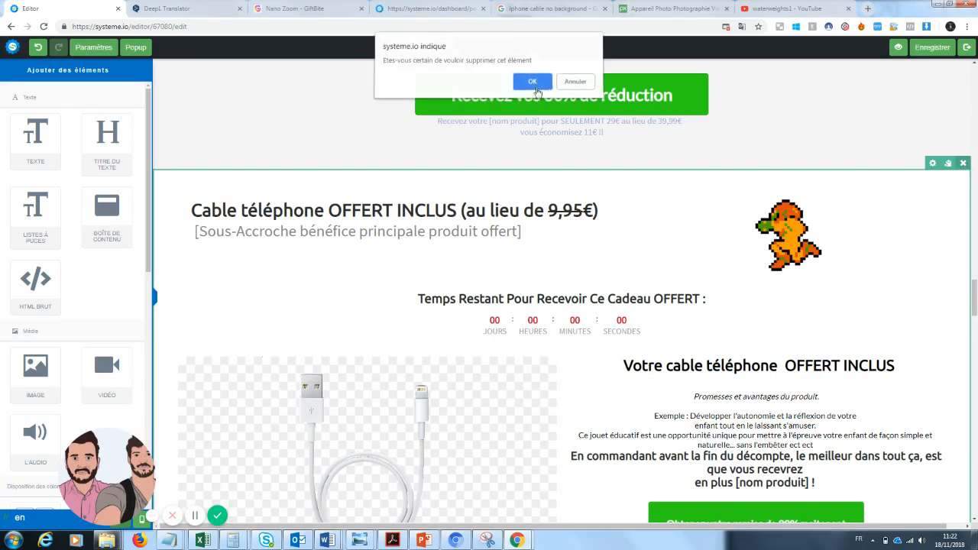
click(538, 84)
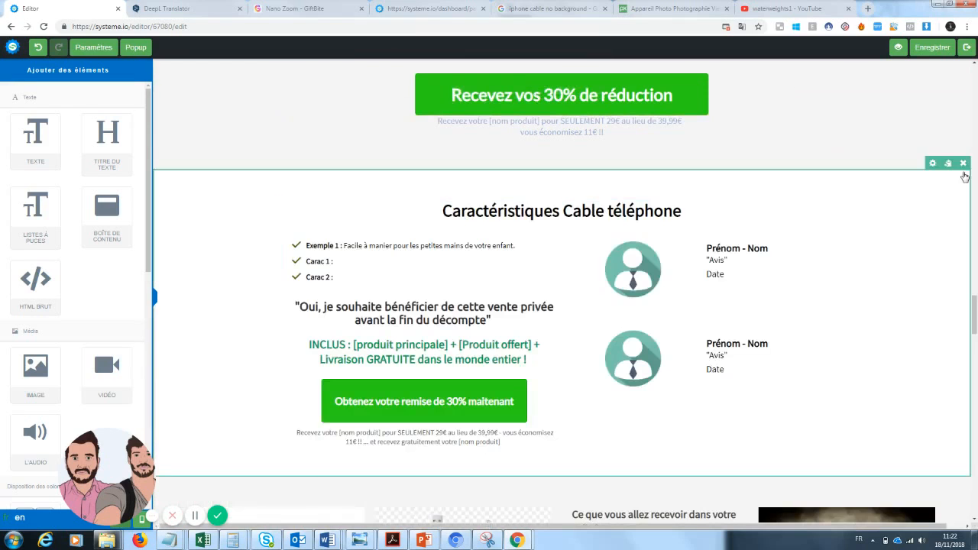
click(963, 165)
click(534, 84)
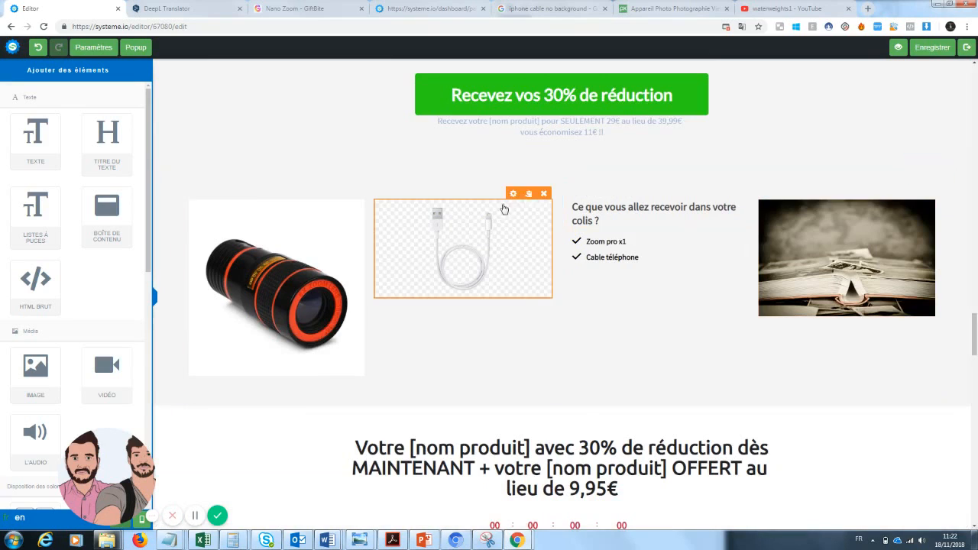
Remove the package's cable image and erase the 'Cable téléphone' bullet text
click(543, 194)
click(533, 92)
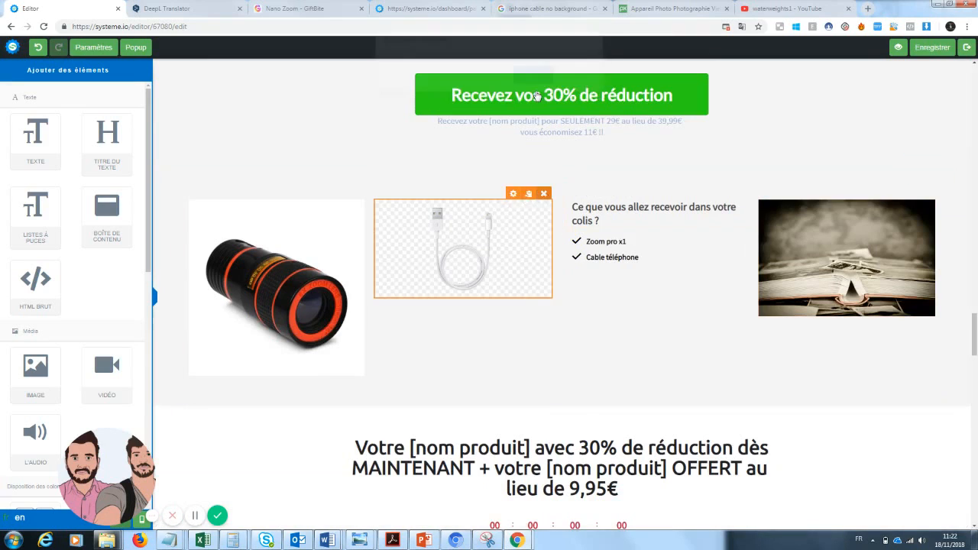
click(643, 260)
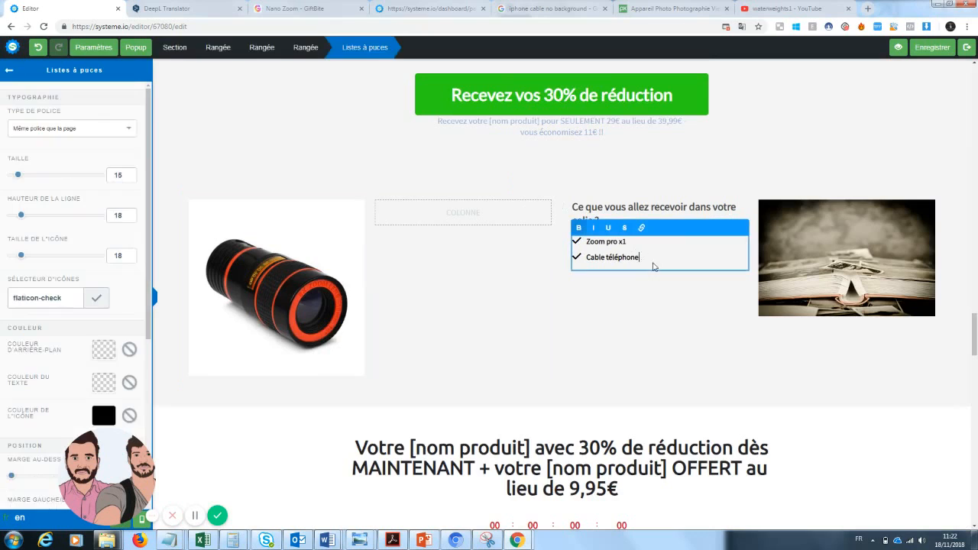
drag(653, 259, 574, 260)
key(BackSpace)
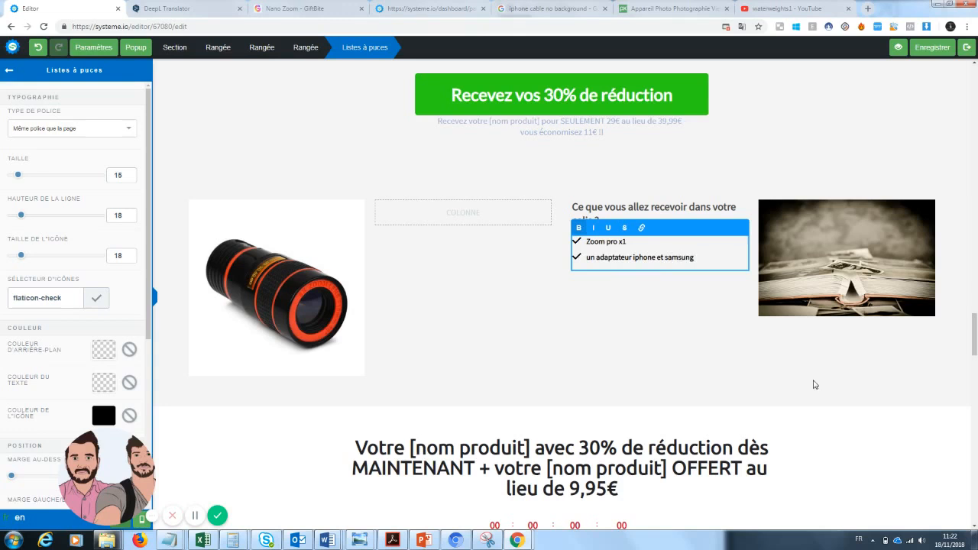
Delete the countdown offer section and then the customer testimonials section, confirming each removal
drag(976, 338, 975, 362)
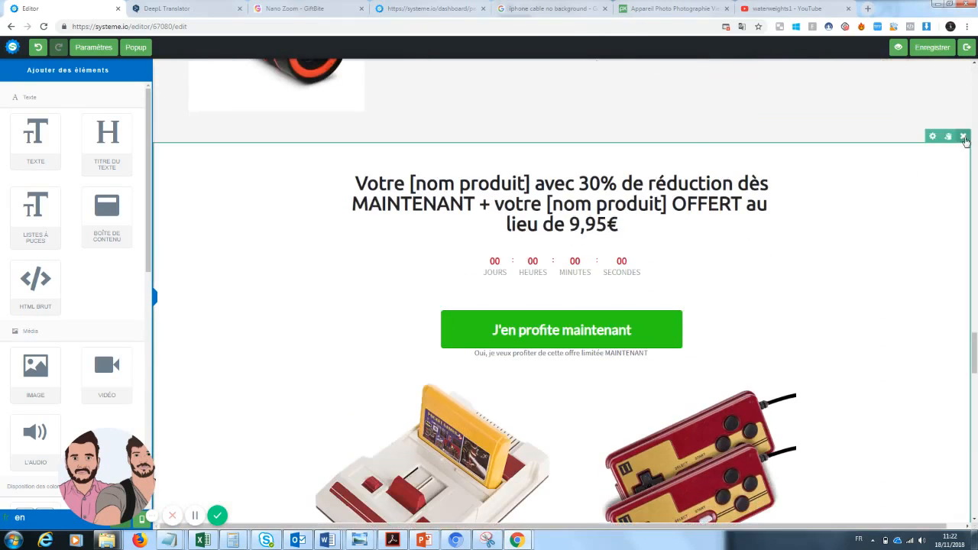
click(963, 137)
click(532, 84)
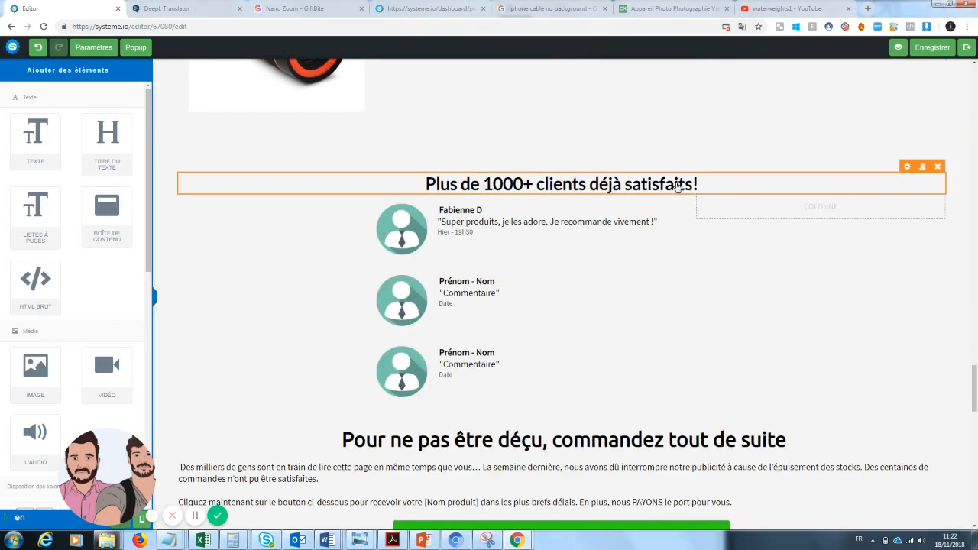
click(964, 137)
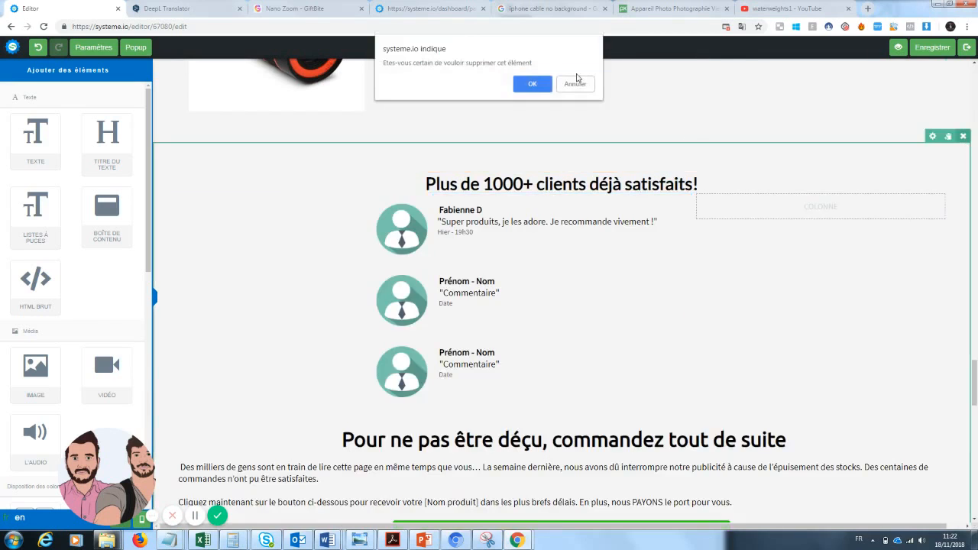
click(533, 84)
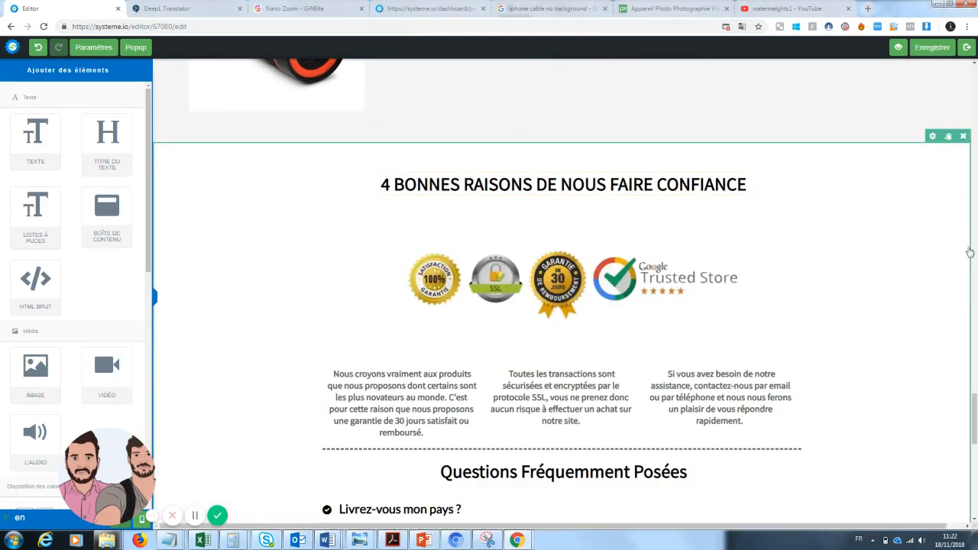
drag(976, 412, 976, 101)
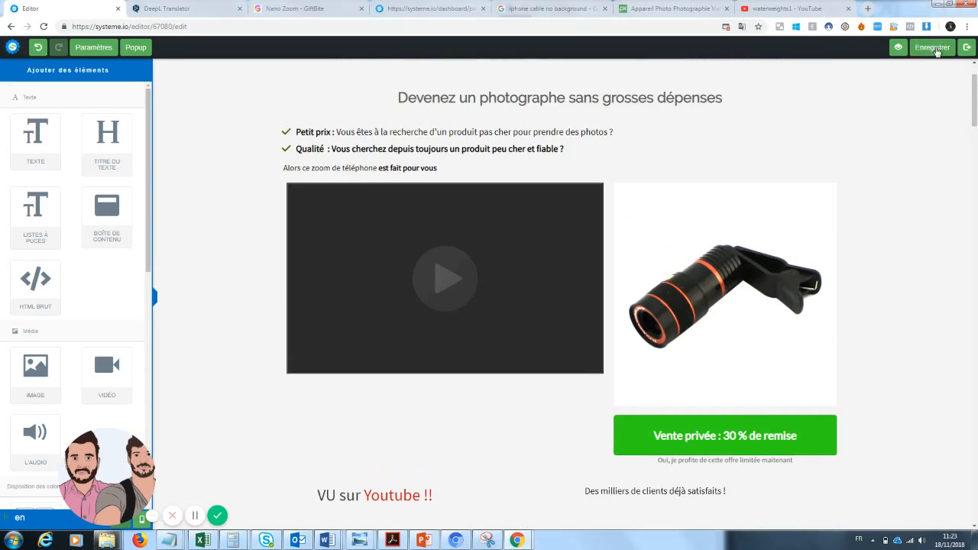
Save the page, scroll through the live preview, and go back to the editor tab
click(937, 49)
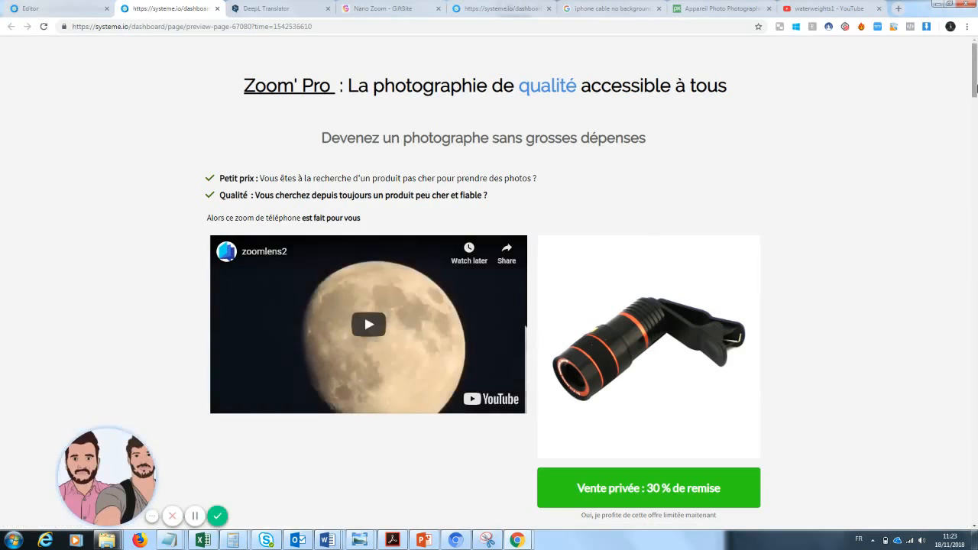
drag(975, 86, 976, 286)
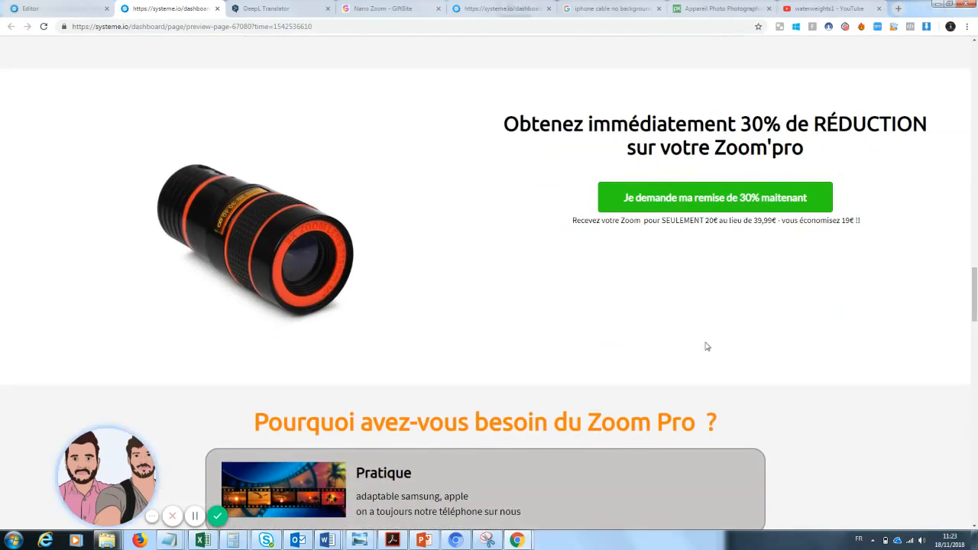
drag(976, 298, 975, 495)
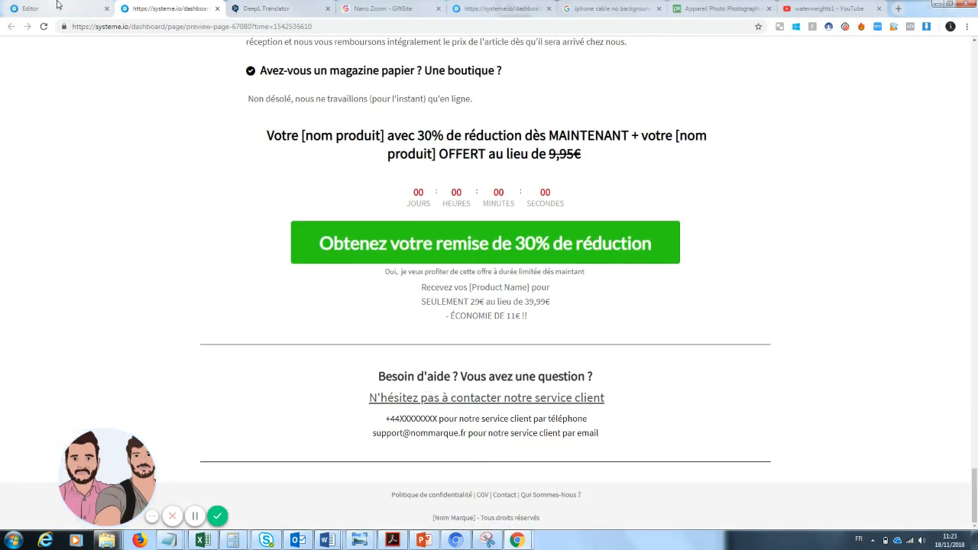
click(58, 5)
drag(974, 110, 973, 382)
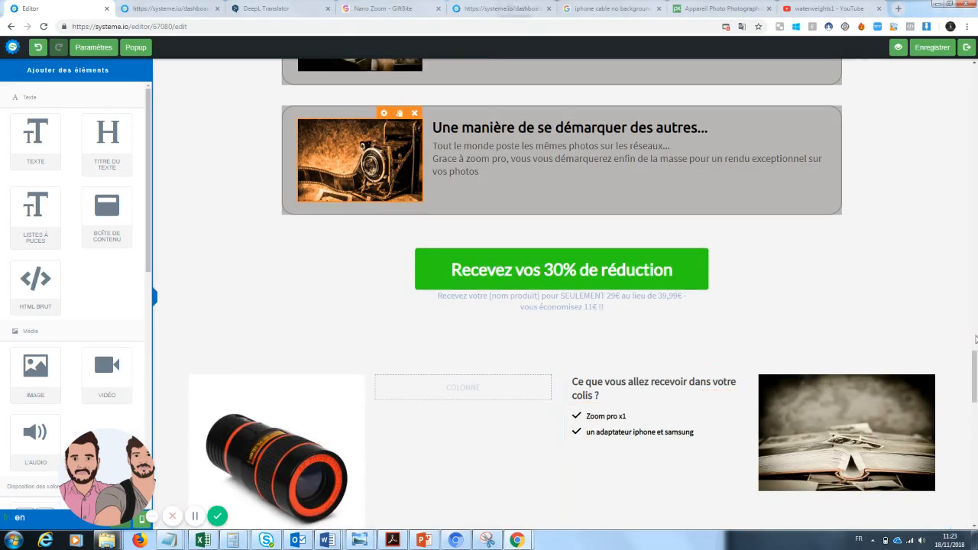
Add a text block to the empty package column, then delete that Lorem ipsum block again
drag(976, 367, 976, 379)
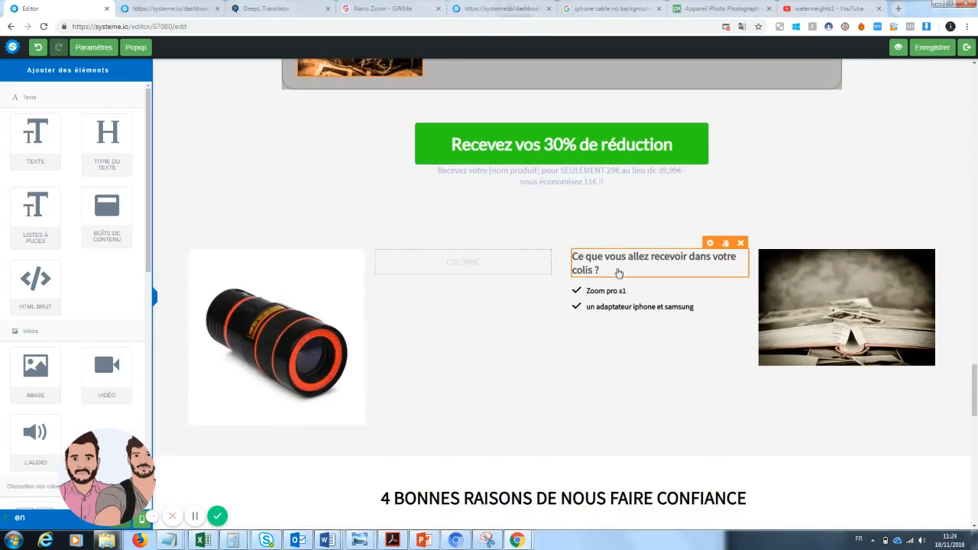
click(618, 267)
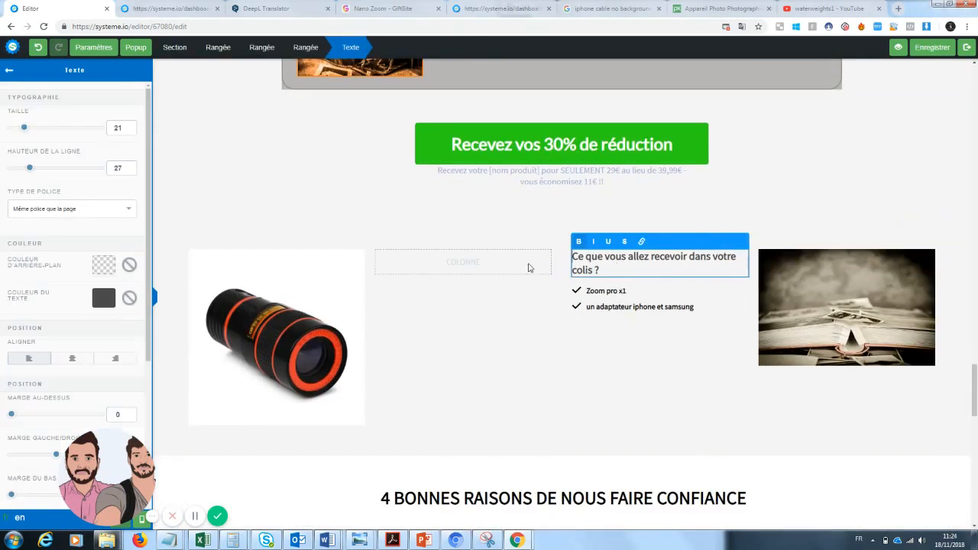
click(10, 71)
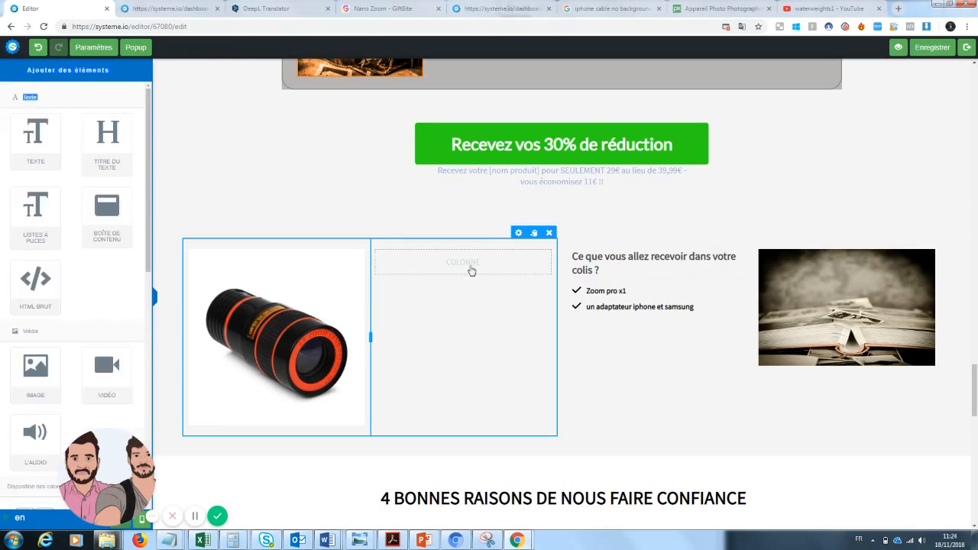
drag(36, 137, 489, 275)
click(667, 296)
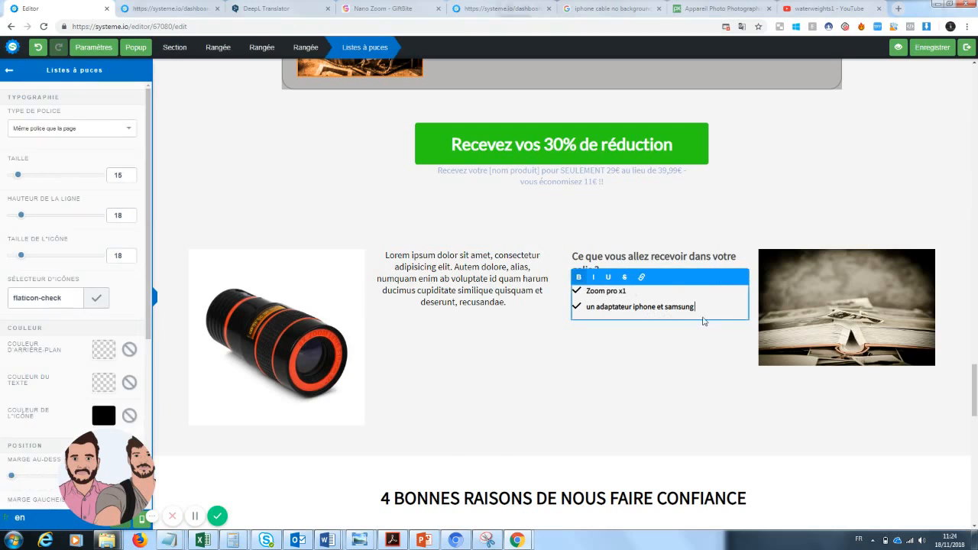
drag(711, 305, 573, 293)
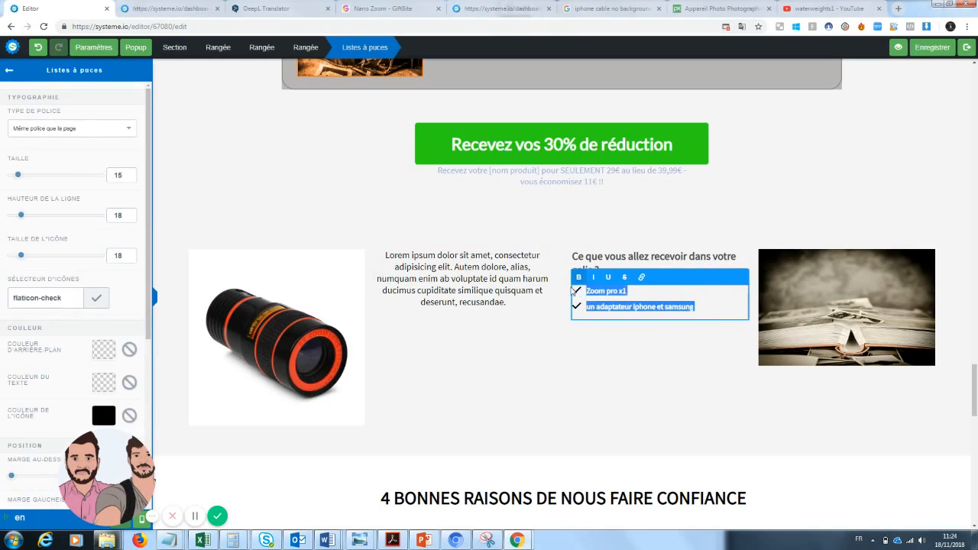
click(456, 307)
click(543, 243)
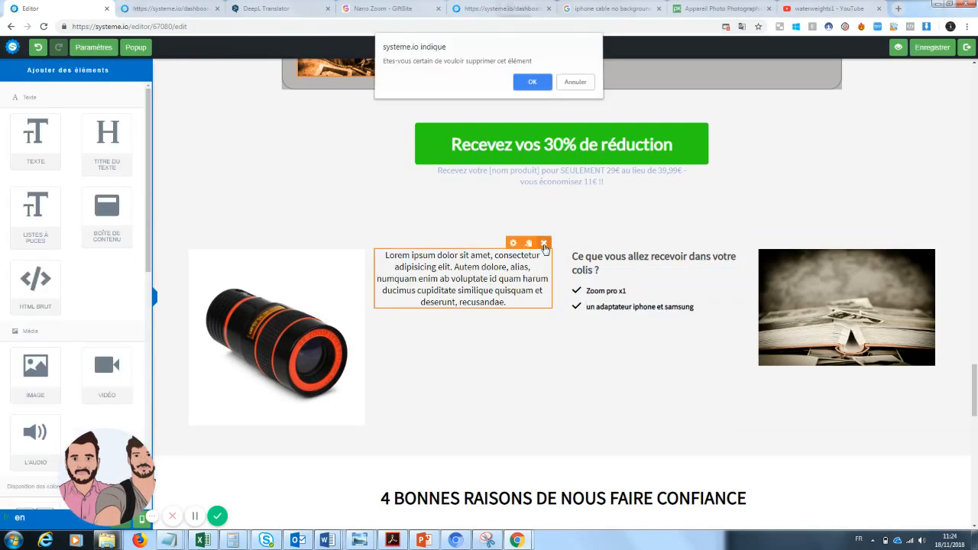
click(532, 81)
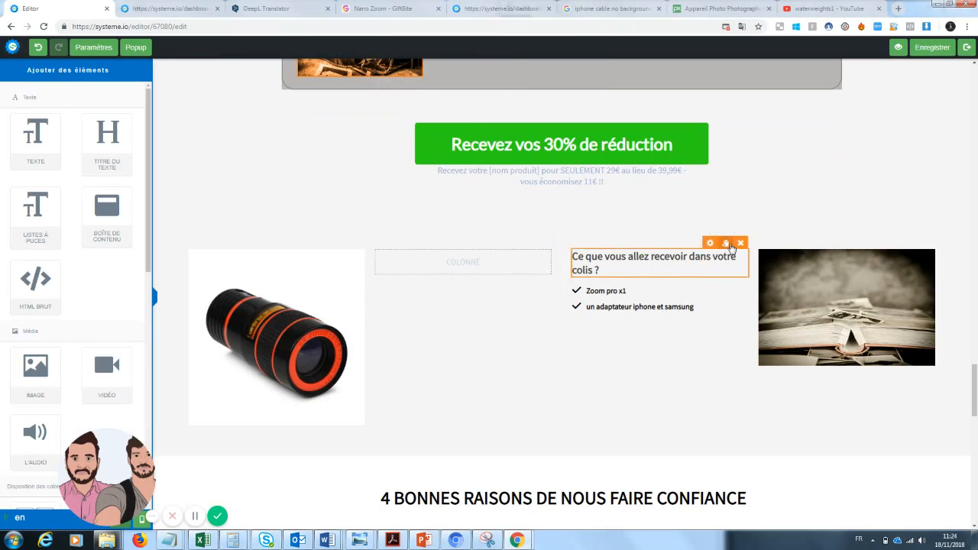
Duplicate the package-contents heading and checklist, and move the copies into the empty column
click(727, 244)
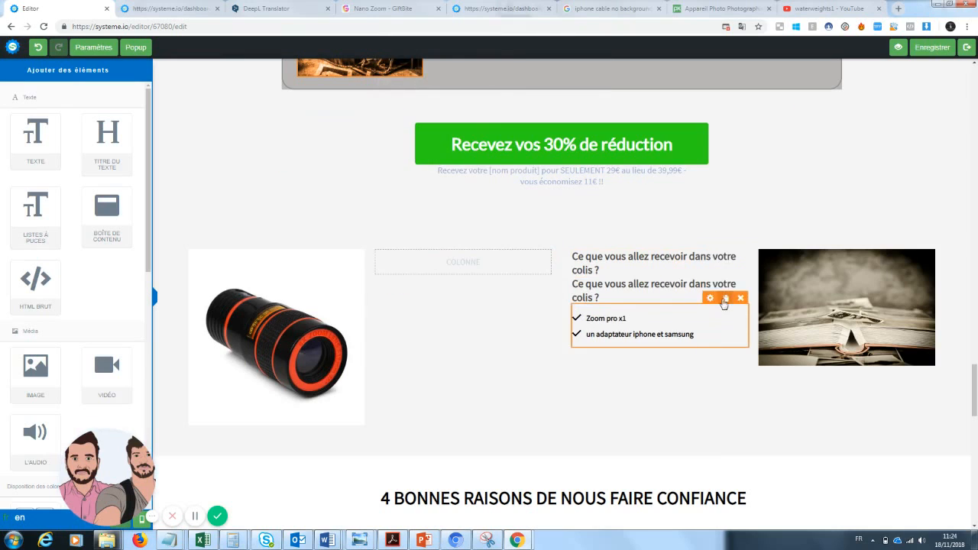
click(726, 298)
drag(622, 333, 469, 264)
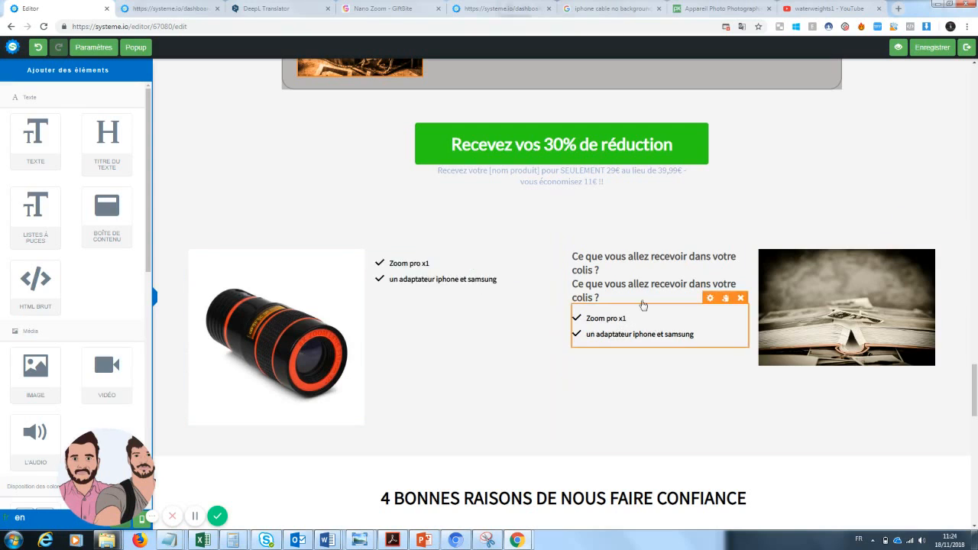
drag(642, 298, 440, 263)
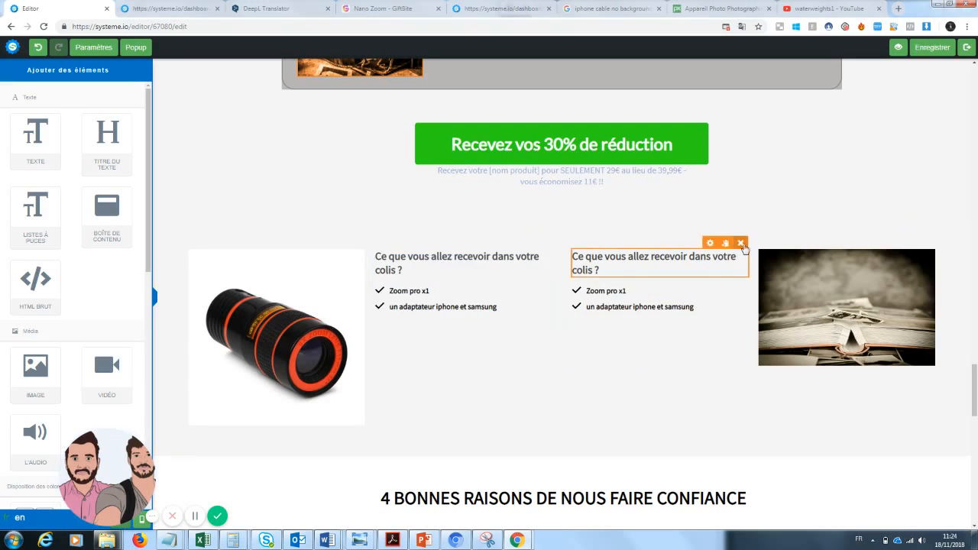
Delete the leftover heading in the right column and the duplicate checklist in the middle column
click(740, 244)
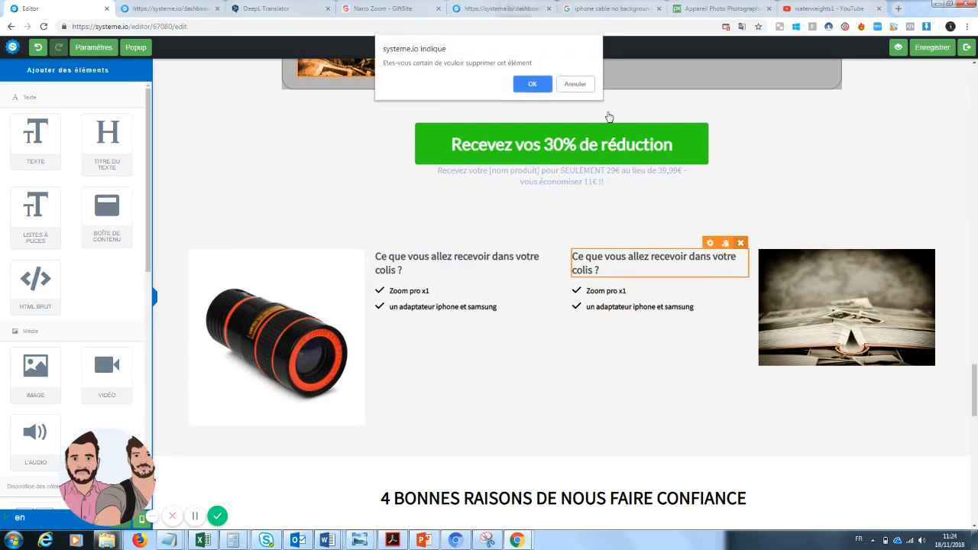
click(534, 86)
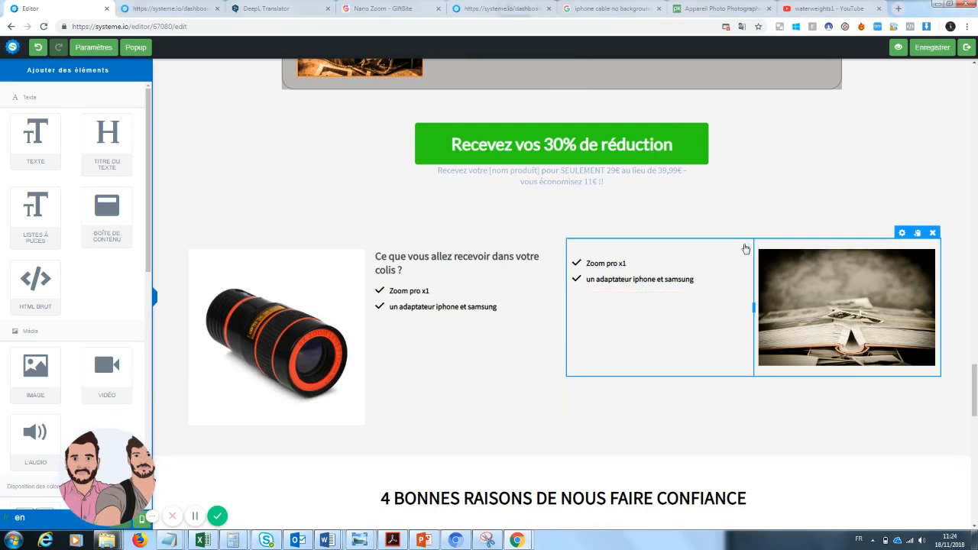
click(740, 244)
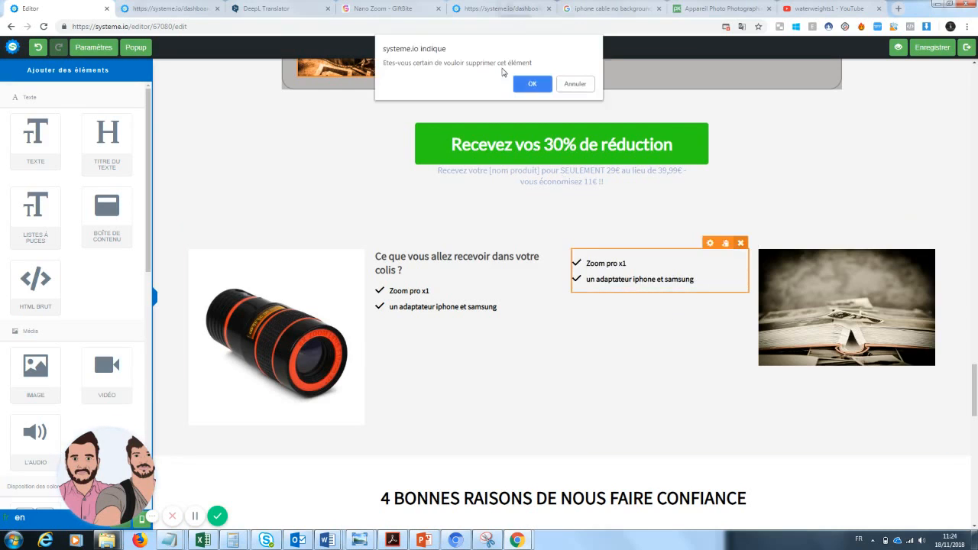
click(526, 85)
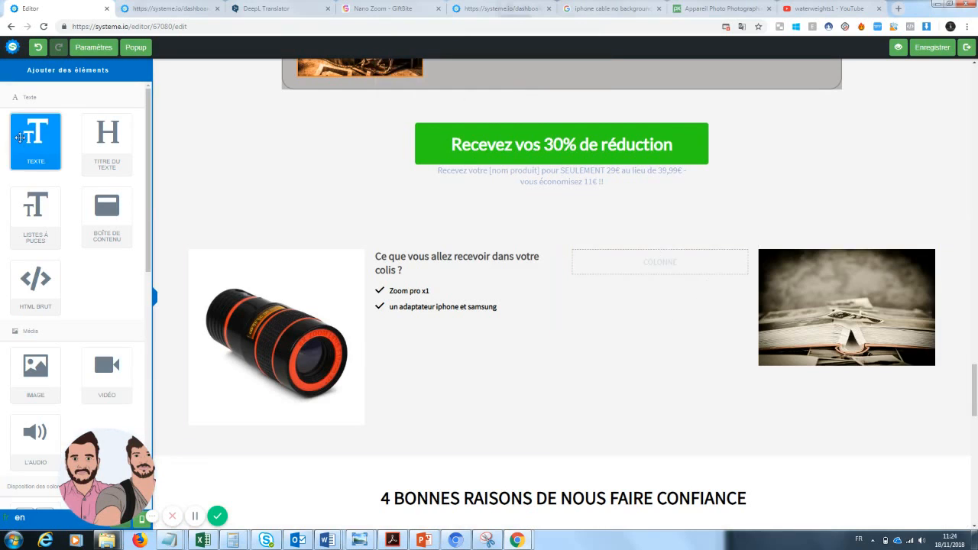
Add a middle-column text block reading 'Une garantie de 30 jours est disponible…' in place of the Lorem ipsum
drag(19, 137, 634, 267)
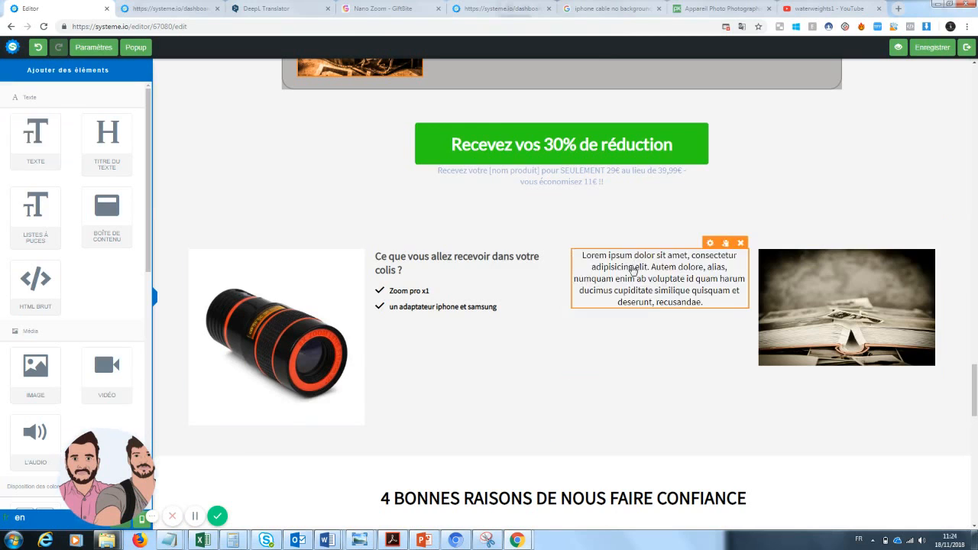
click(708, 308)
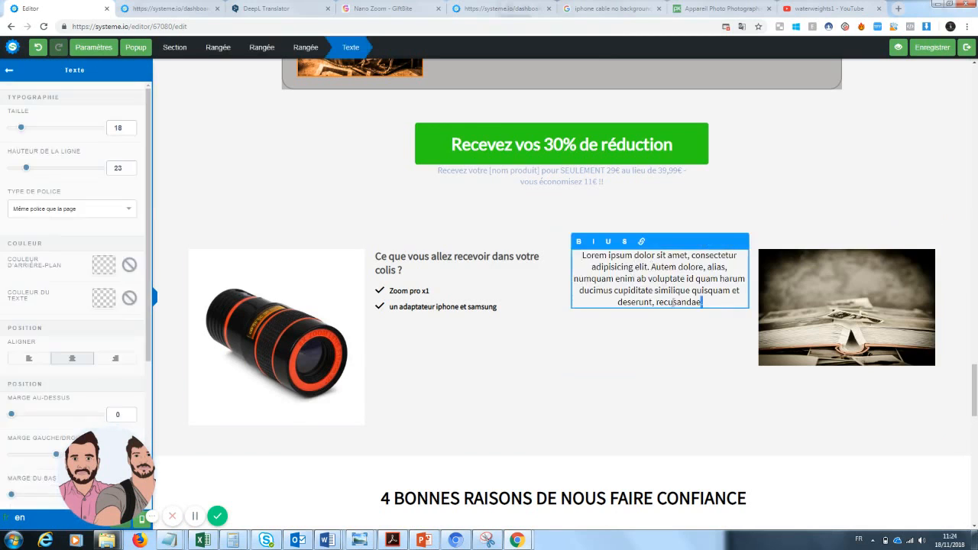
drag(708, 308, 575, 256)
key(BackSpace)
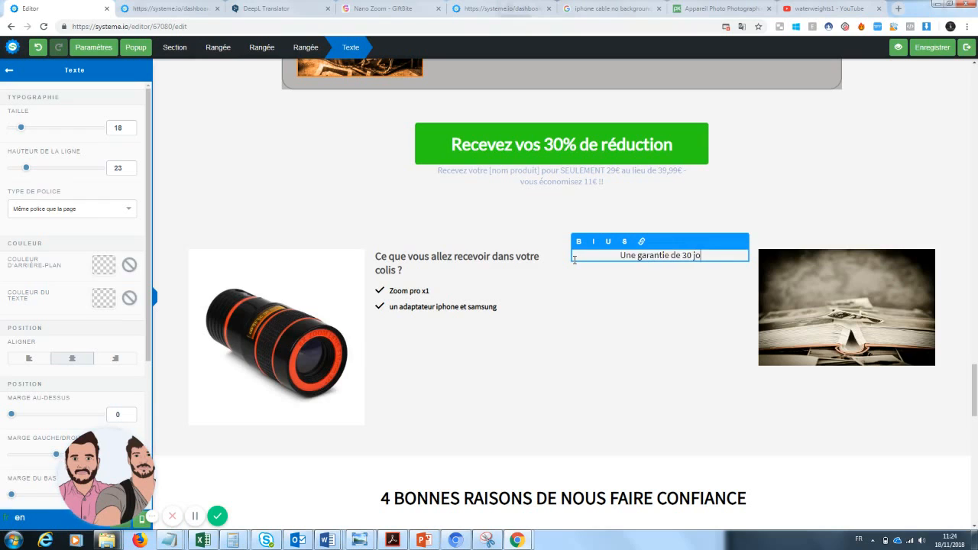
text(Une garantie de 30 jours est disponibl)
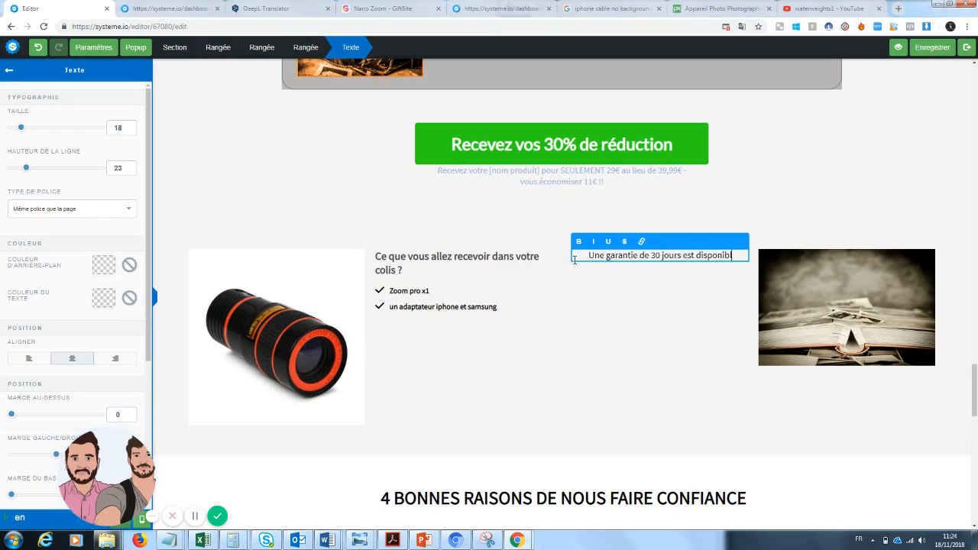
text(e, sous)
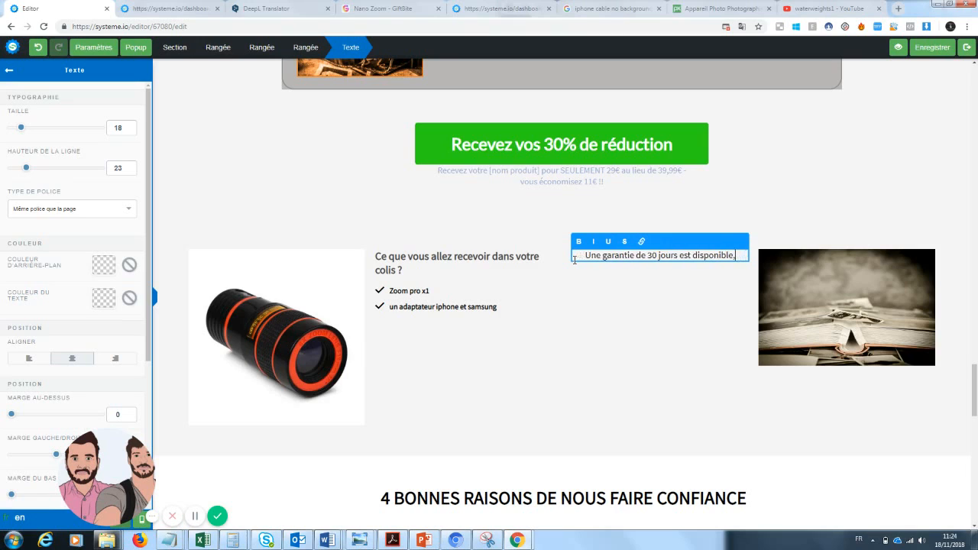
text(us ne risquez donc à changer)
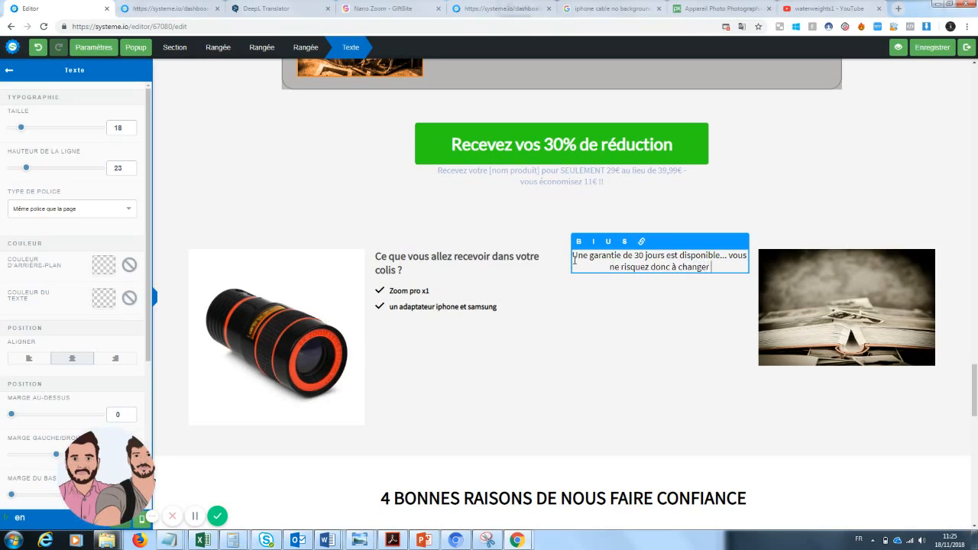
text(otre manière de prendre des photos.)
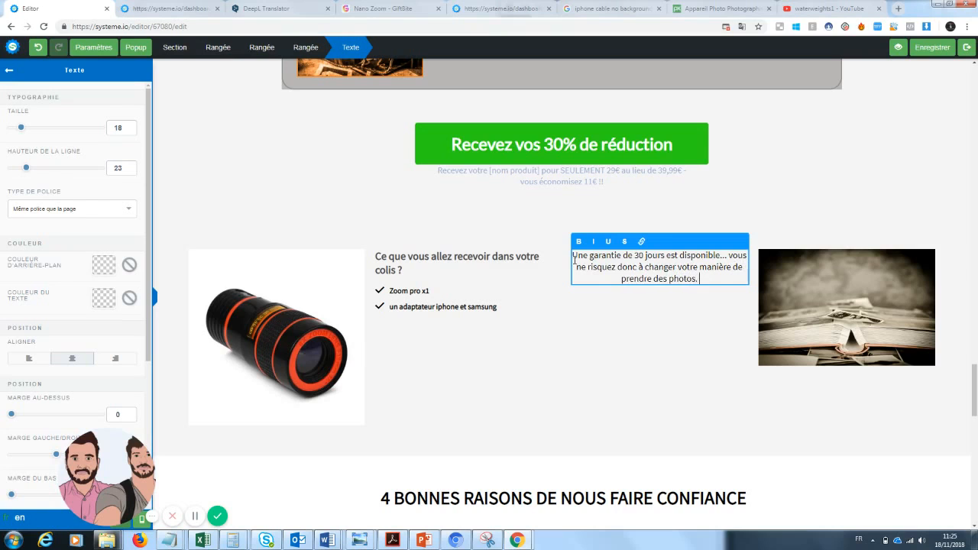
click(816, 432)
scroll(816, 432, down, 13)
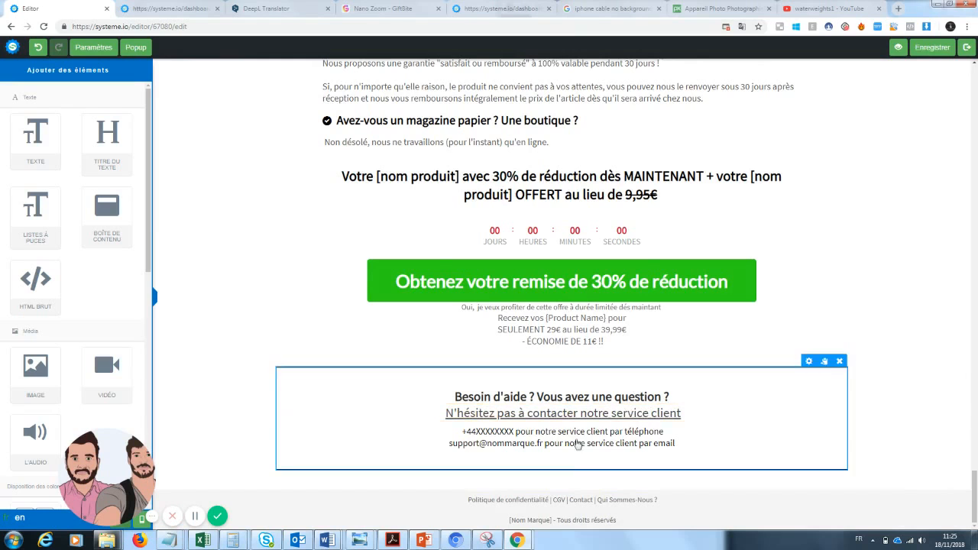
Open the green 30 % discount button's settings and start entering its link
scroll(974, 479, up, 2)
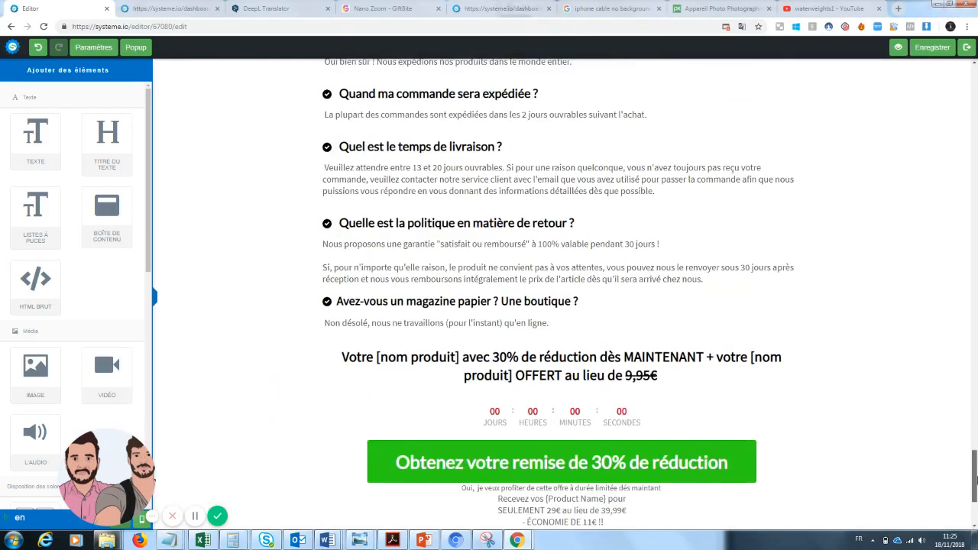
drag(975, 480, 976, 269)
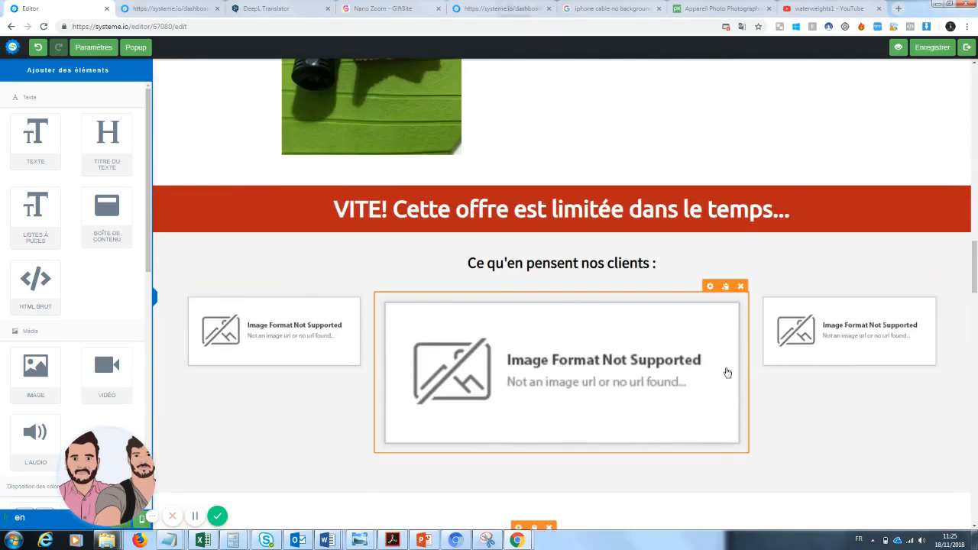
drag(975, 267, 976, 392)
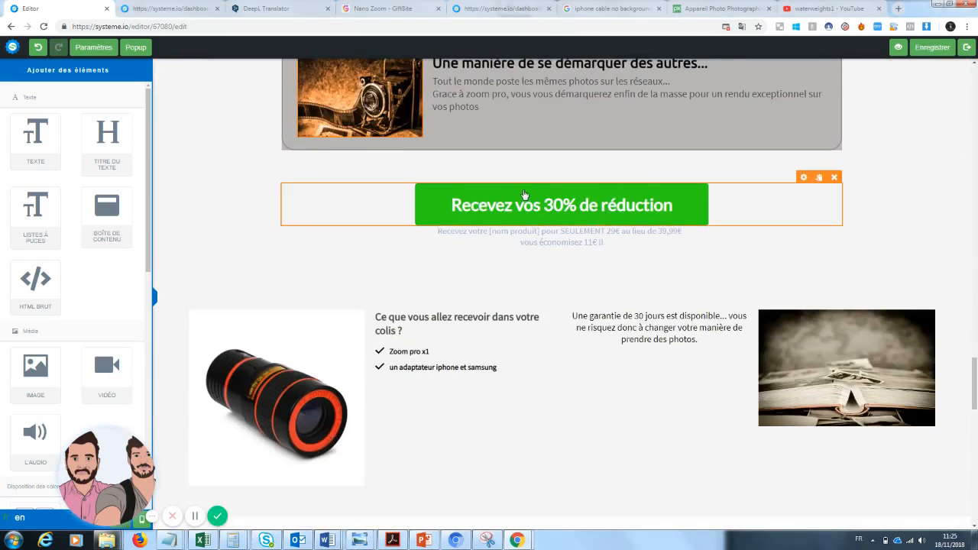
click(517, 206)
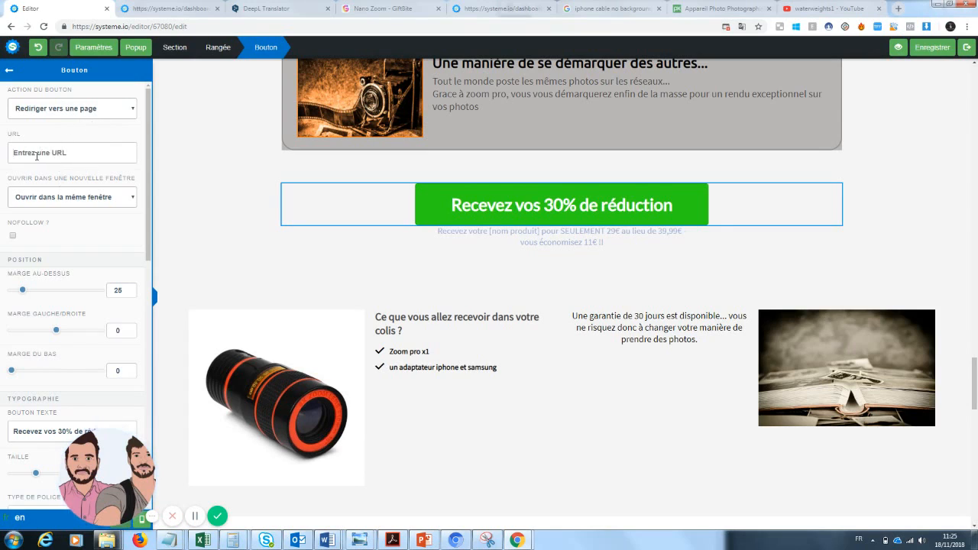
click(36, 156)
Scroll through the page and launch a live preview of the sales page
drag(975, 397, 975, 81)
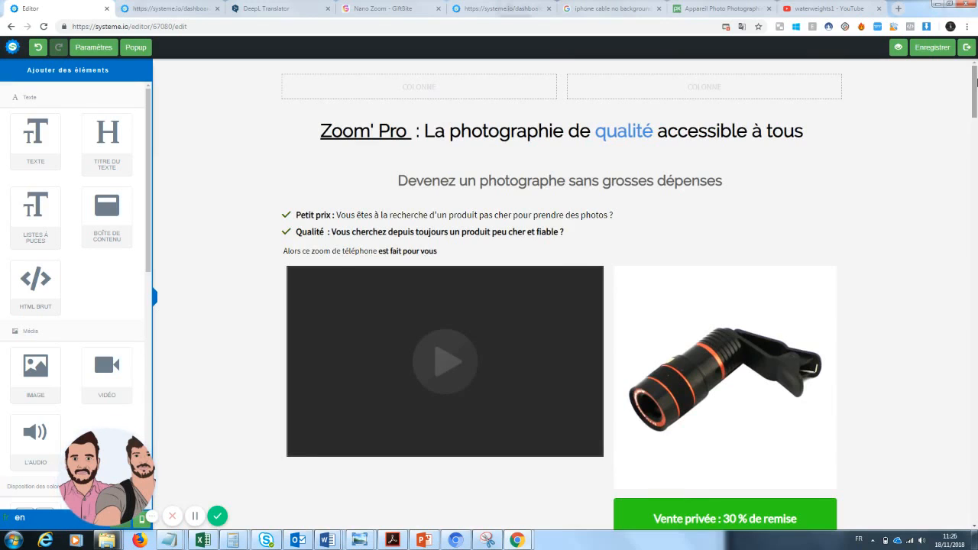
drag(976, 82, 970, 200)
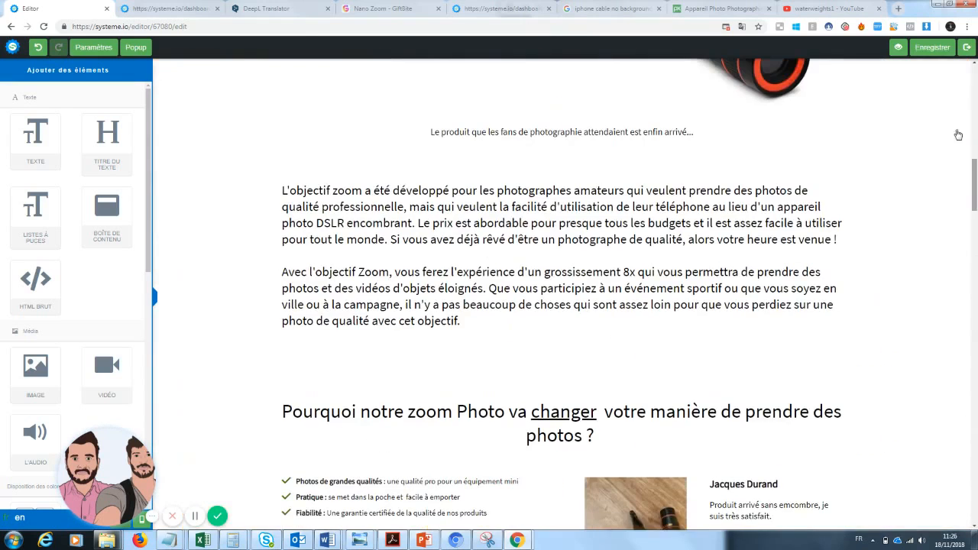
click(895, 49)
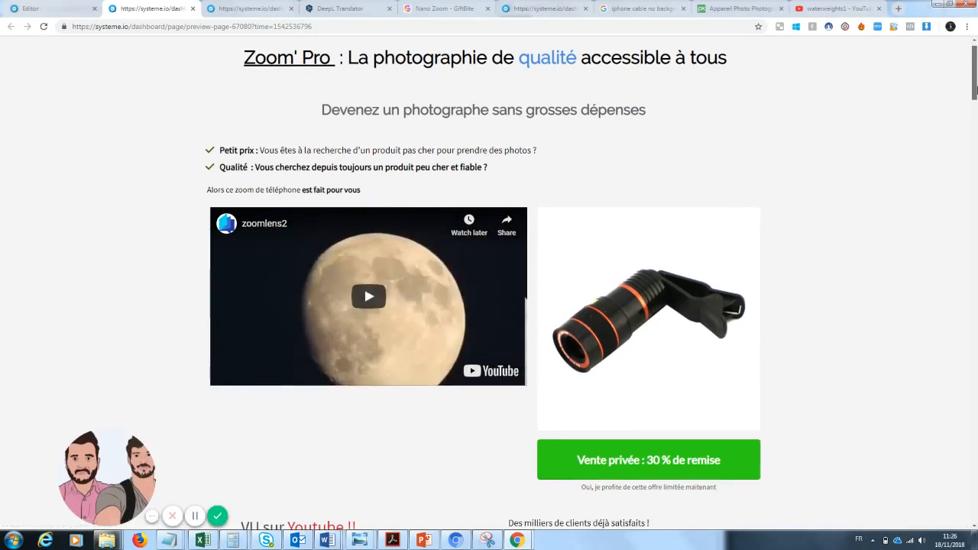
mouse_move(976, 79)
mouse_down()
mouse_move(972, 262)
mouse_move(975, 82)
mouse_up()
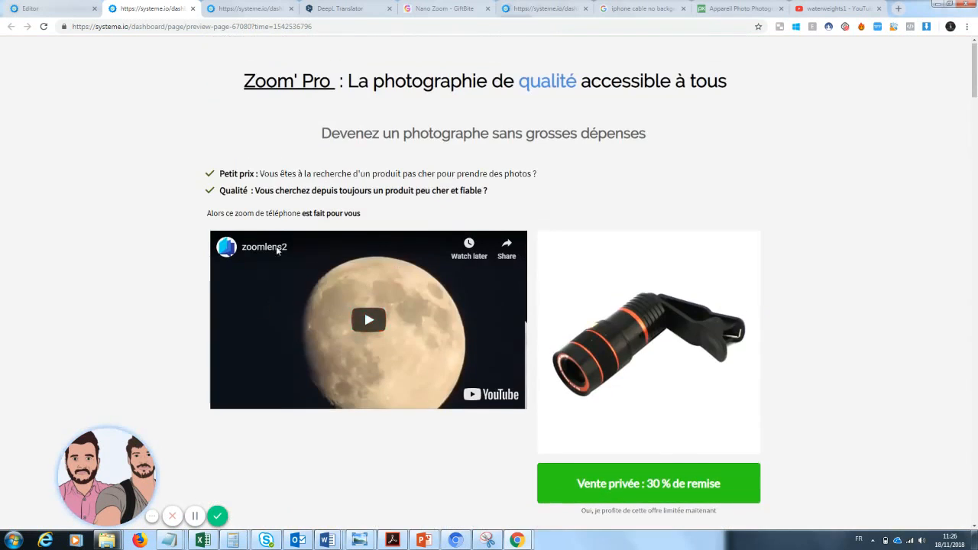
mouse_move(120, 479)
mouse_down()
mouse_move(77, 480)
mouse_move(136, 479)
mouse_up()
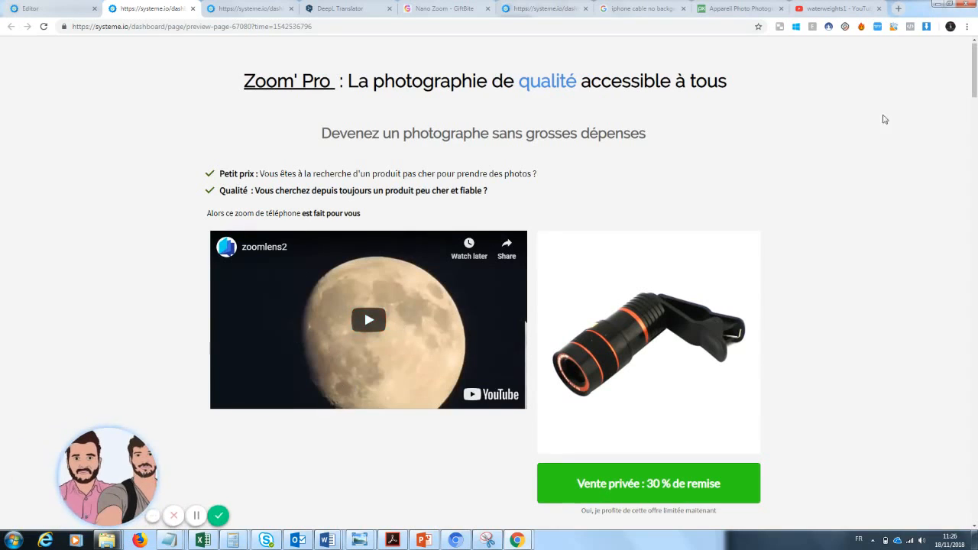
scroll(563, 244, down, 1)
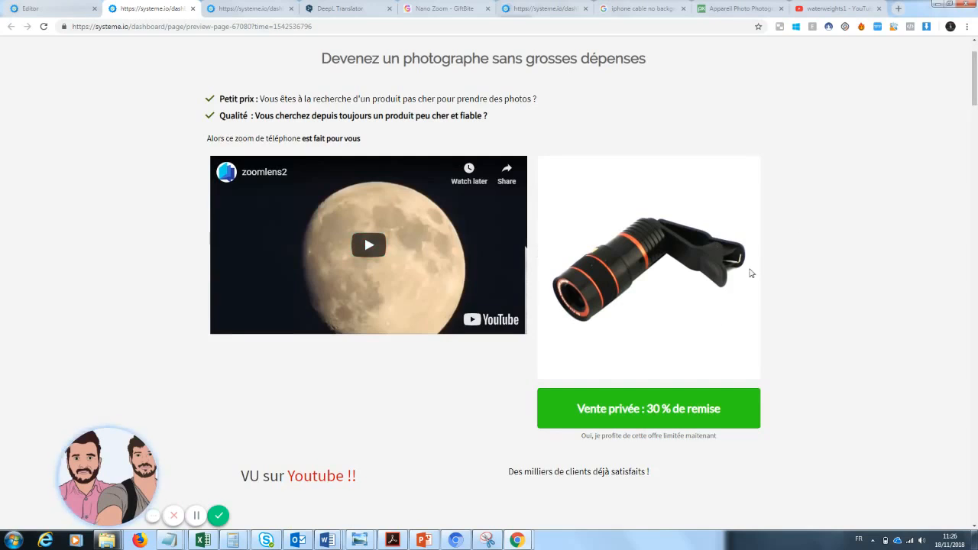
drag(975, 91, 975, 380)
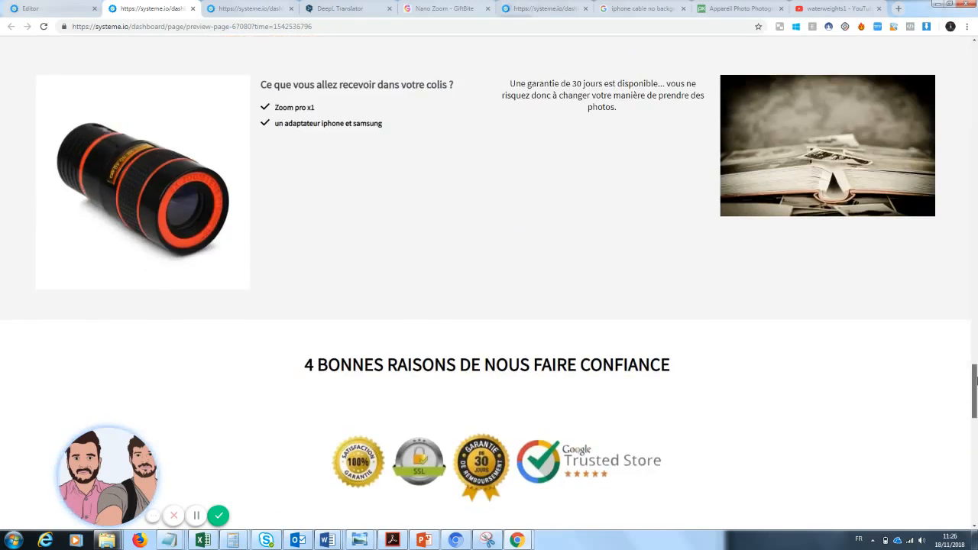
drag(975, 380, 974, 323)
drag(975, 360, 975, 113)
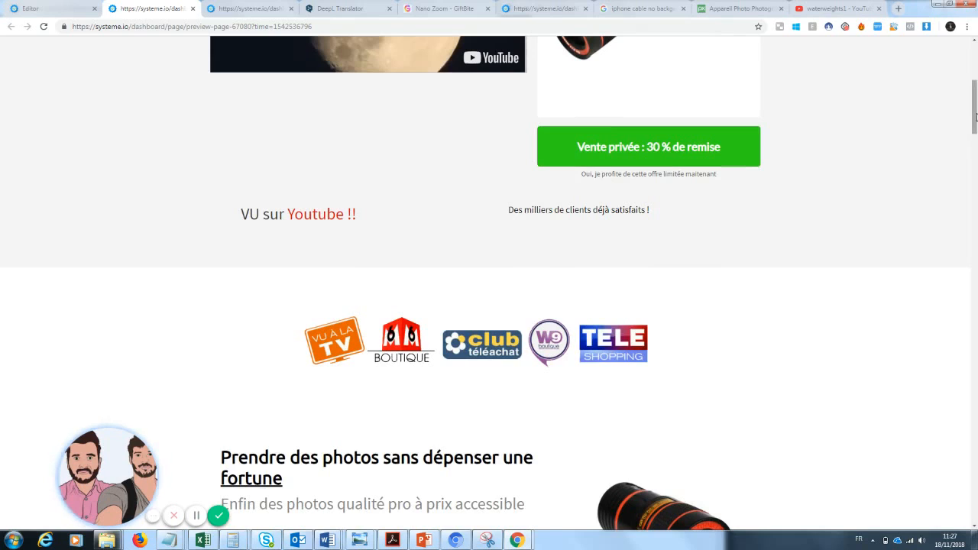